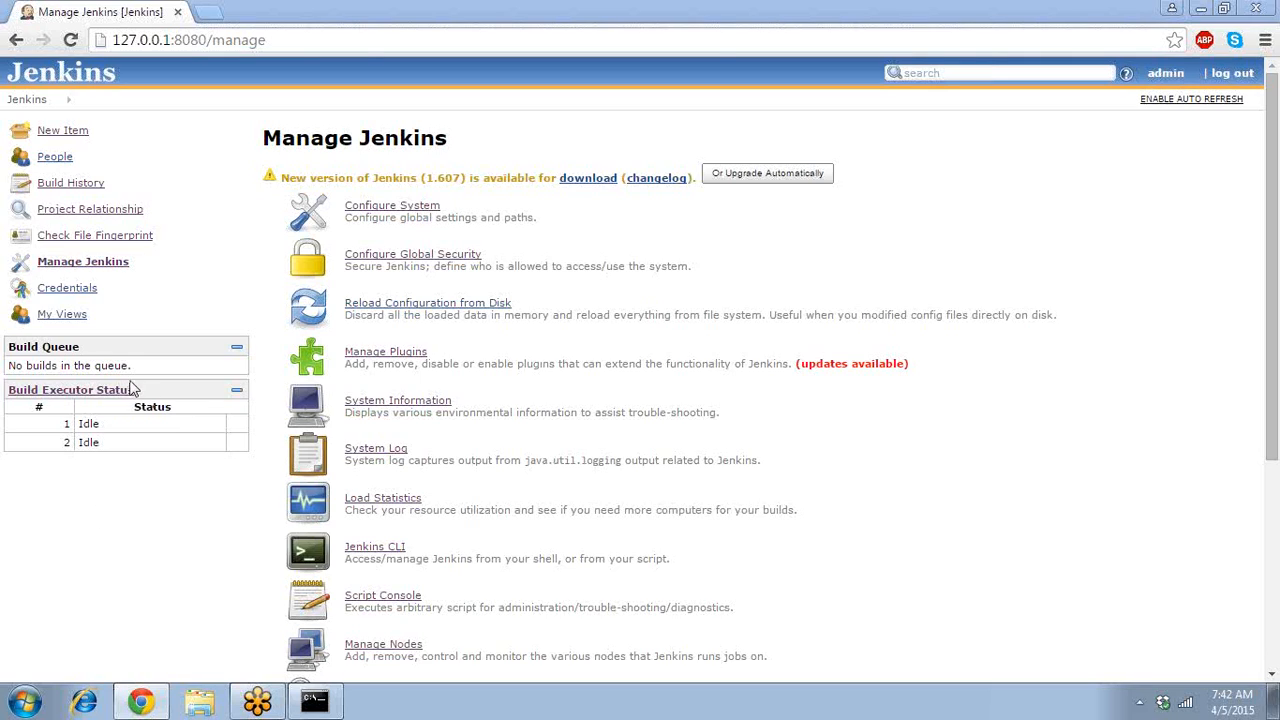
Create a new Dumb Slave node named node1 from the node management page
left_click(357, 648)
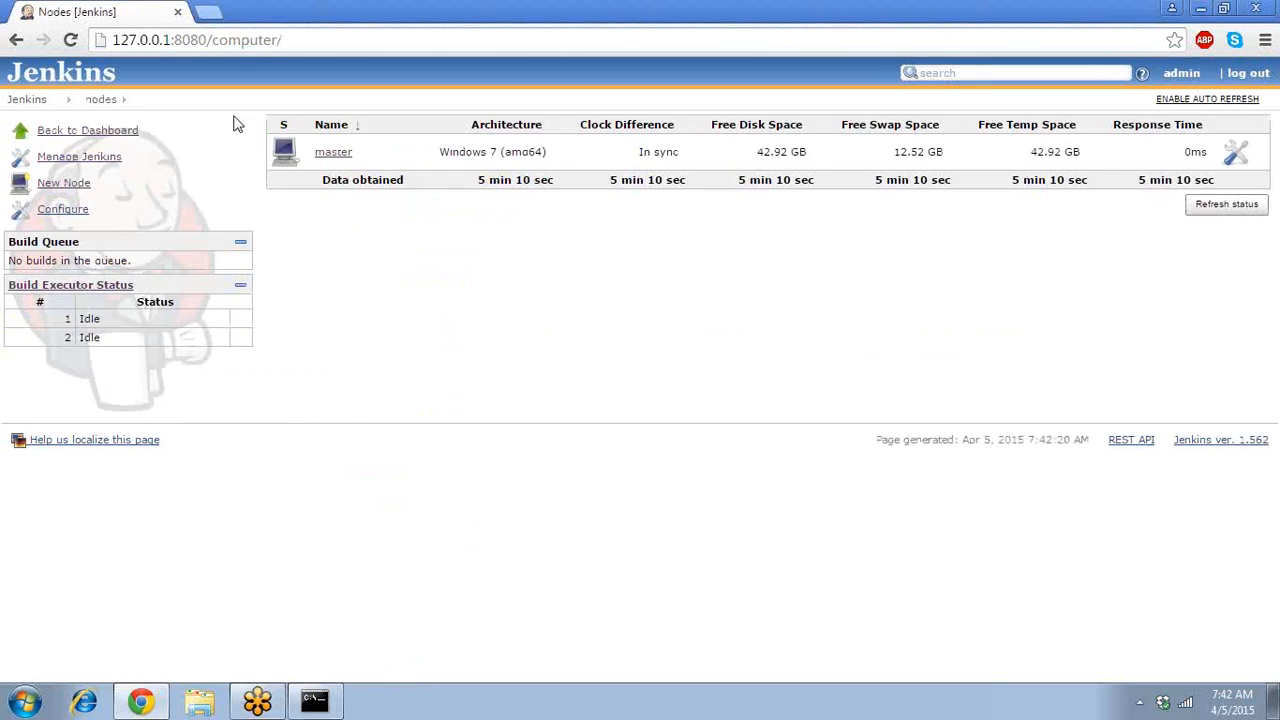
left_click(76, 186)
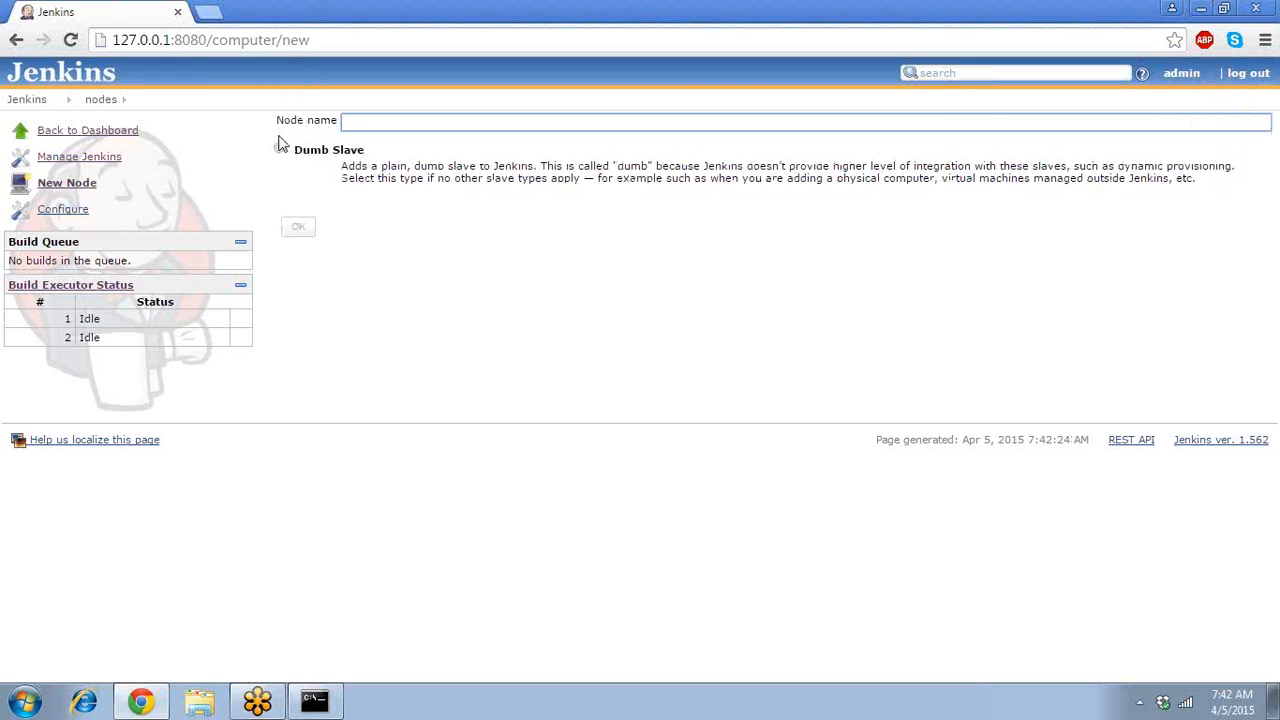
left_click(280, 149)
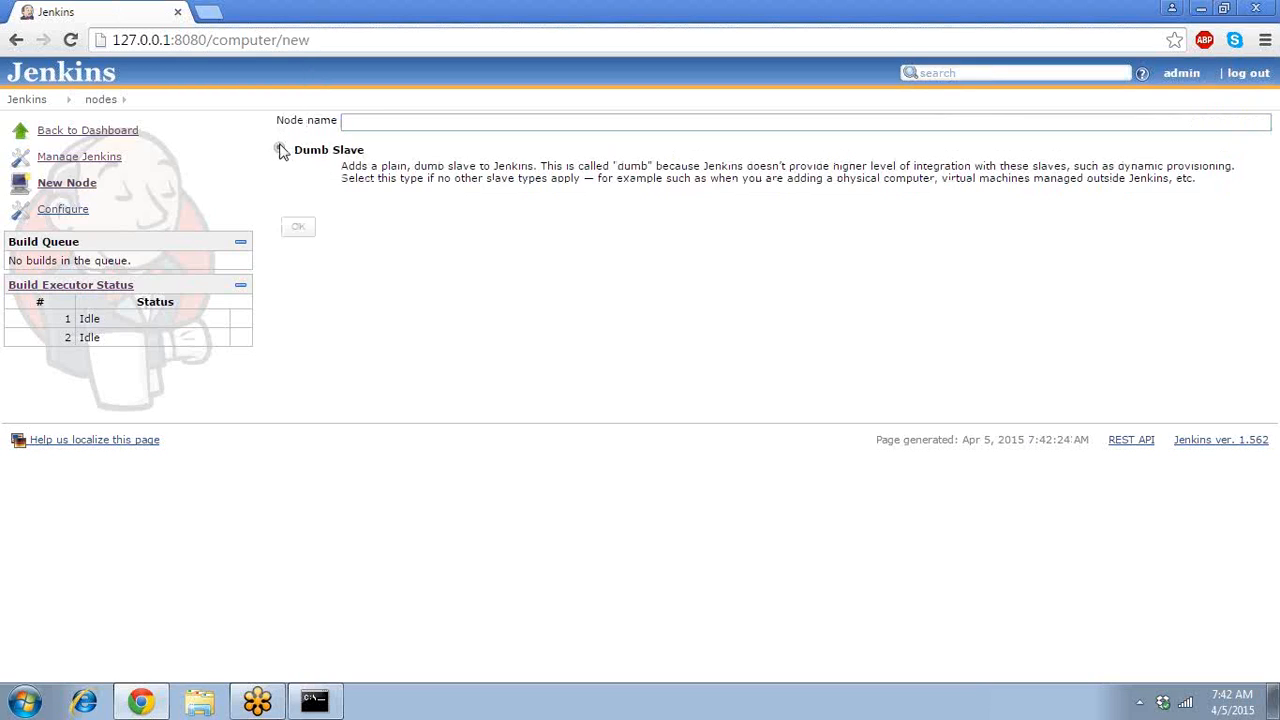
left_click(386, 119)
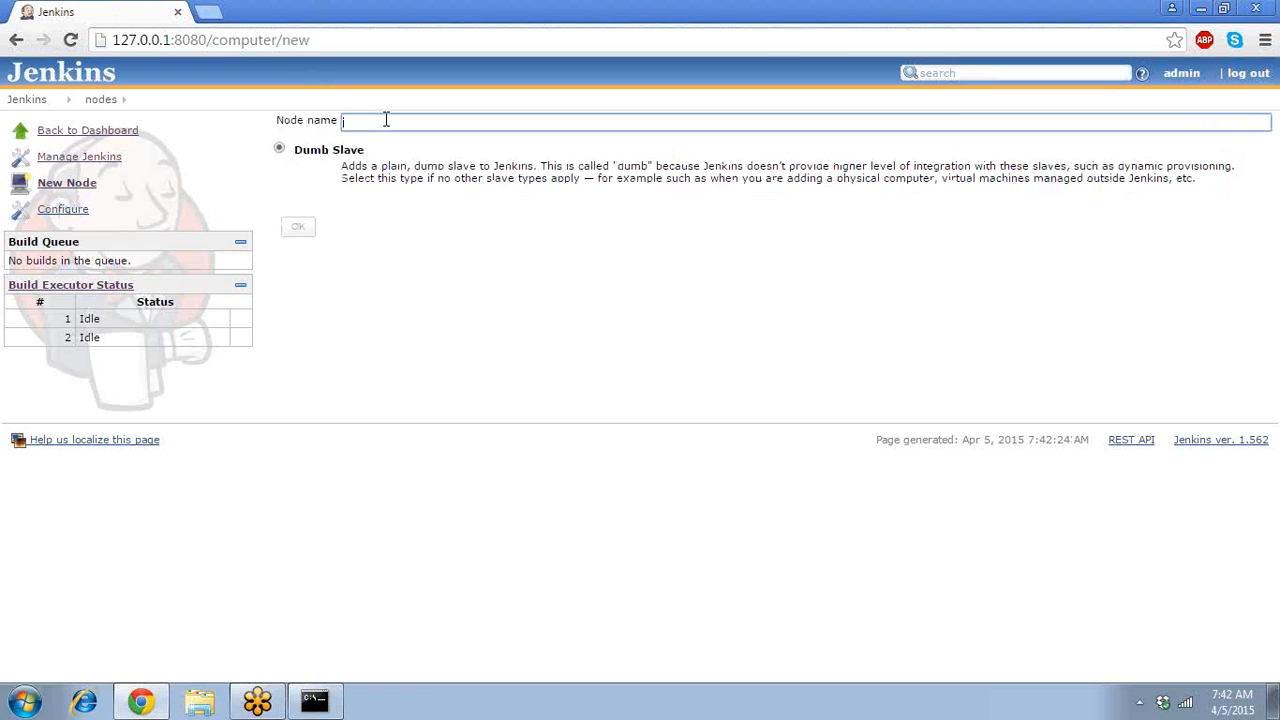
type("node")
key("Tab")
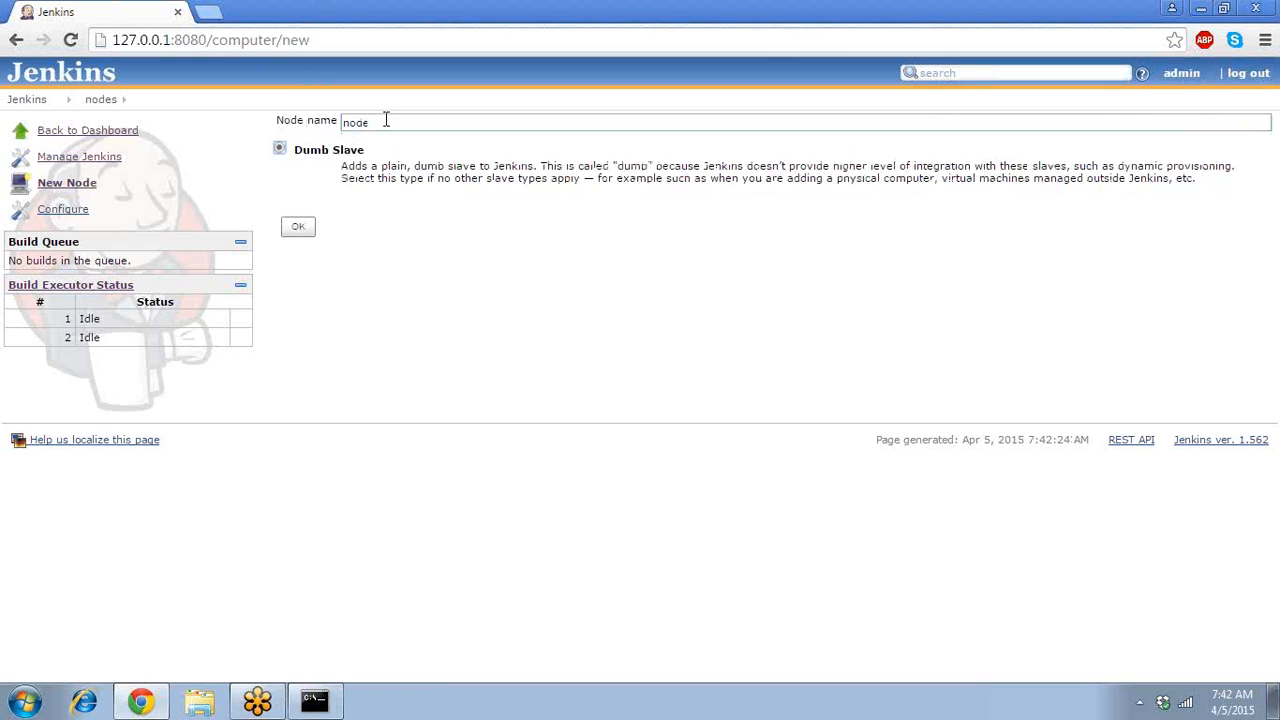
left_click(386, 119)
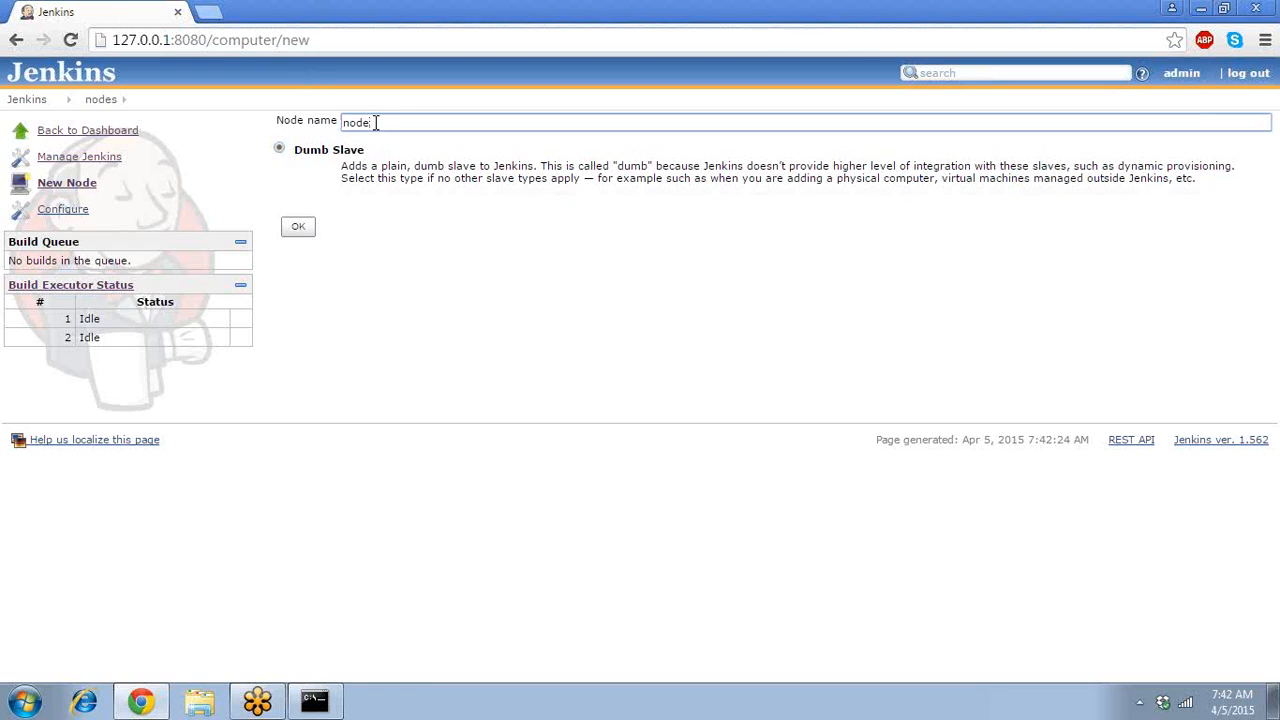
type("1")
left_click(297, 230)
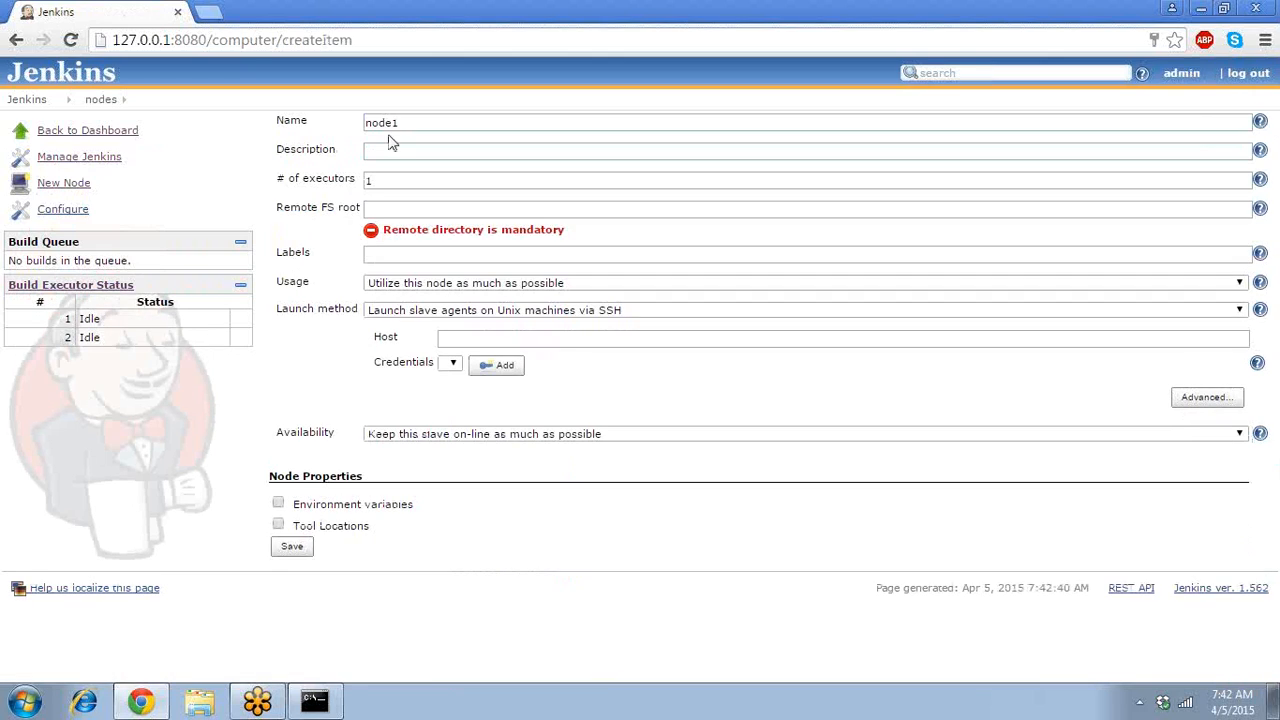
left_click_drag(395, 179, 365, 180)
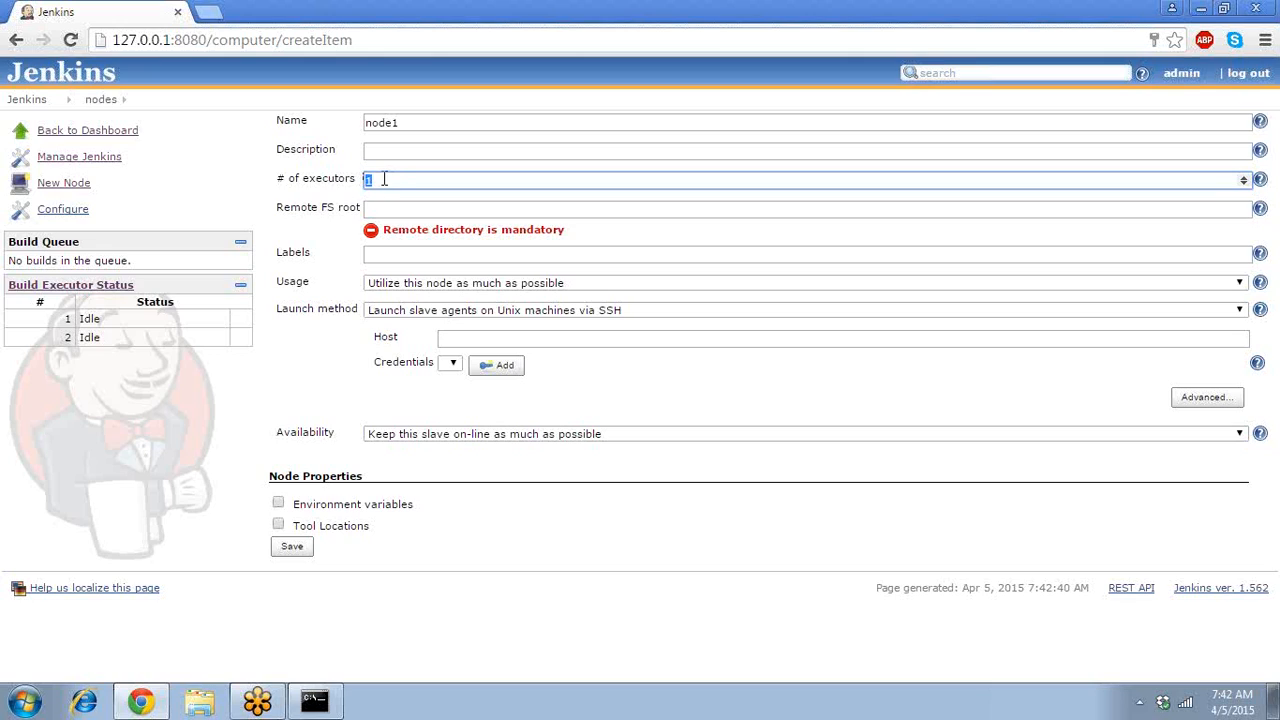
left_click(394, 179)
left_click_drag(394, 179, 348, 179)
left_click(320, 270)
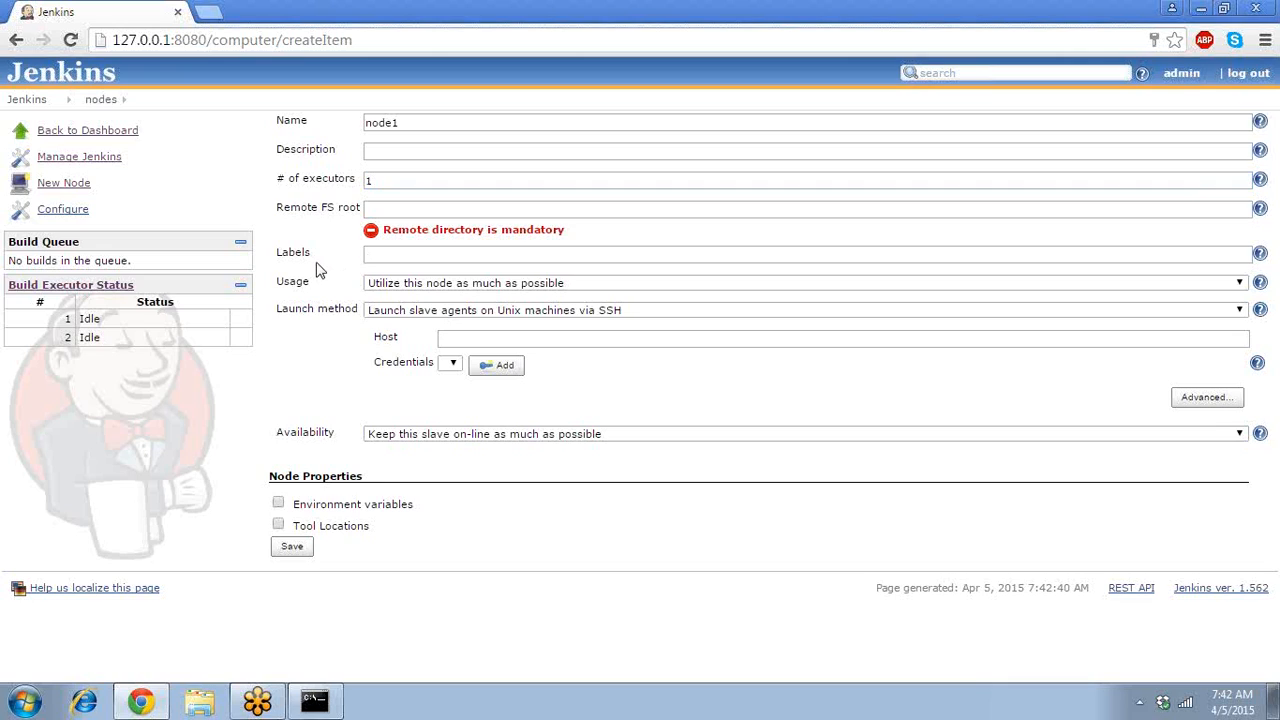
Set the node's remote FS root to D:\training\slave1
left_click(385, 209)
type("D:")
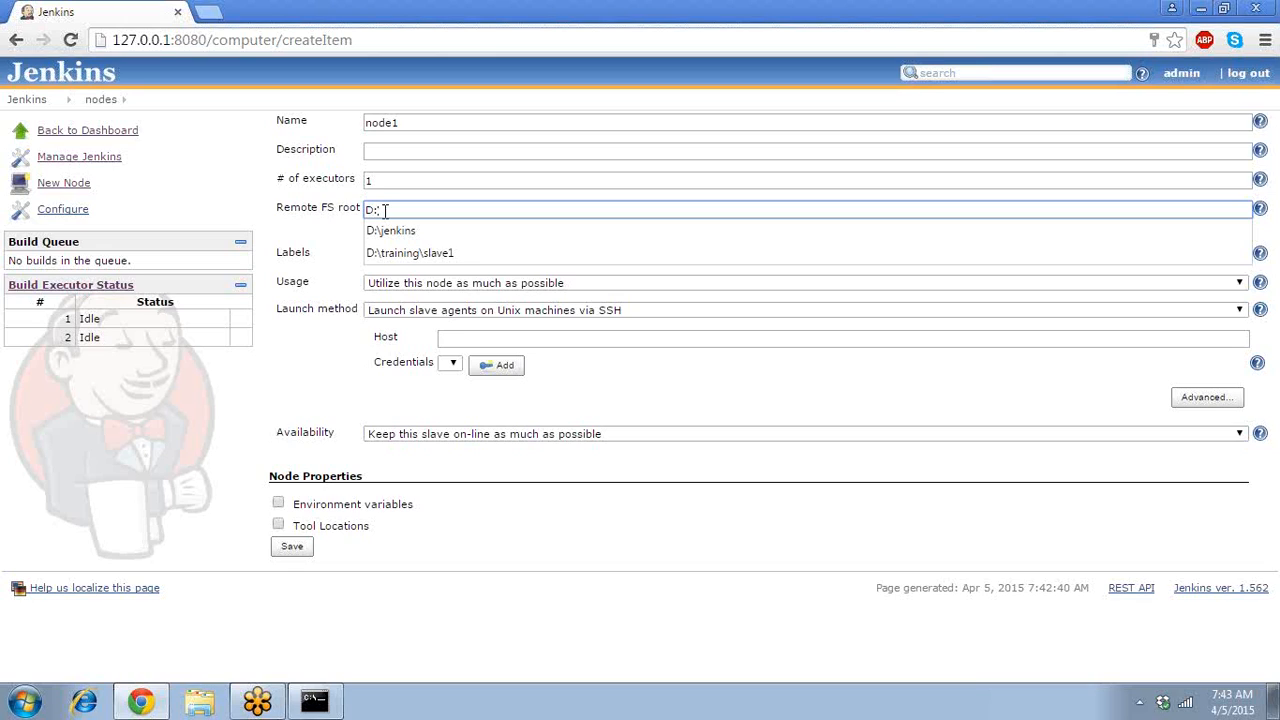
key("Down")
key("Down")
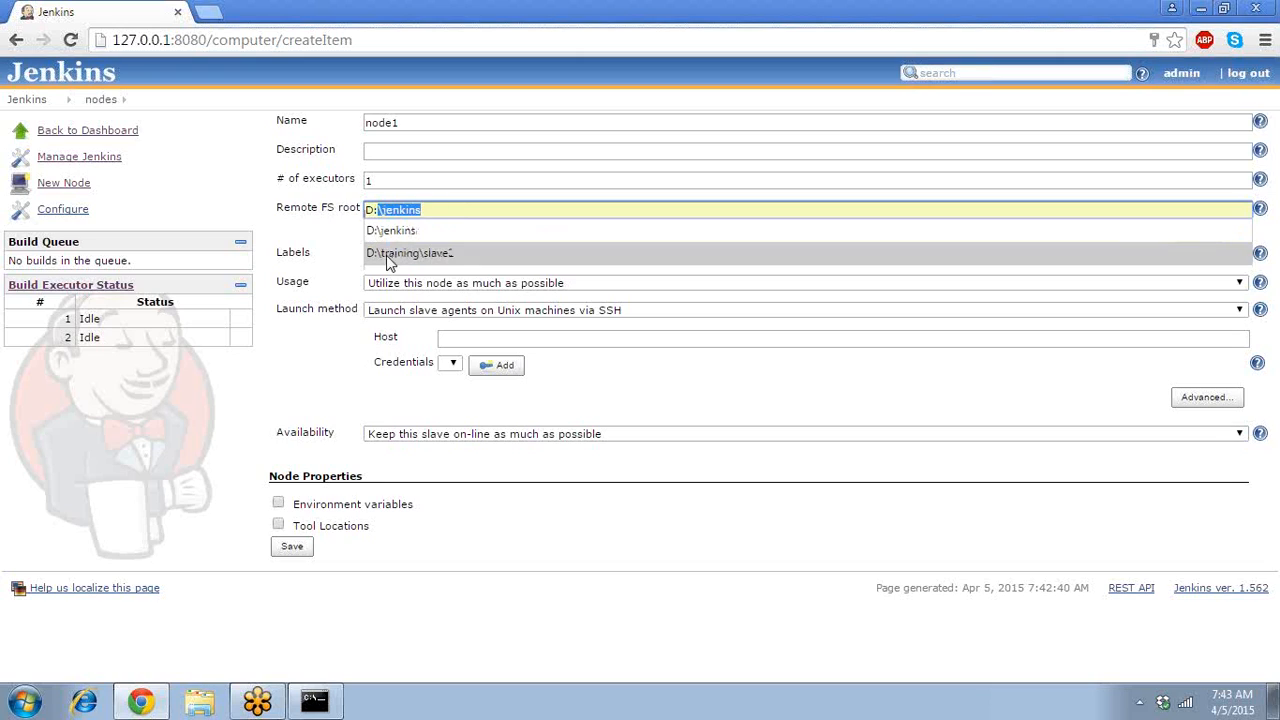
left_click(386, 255)
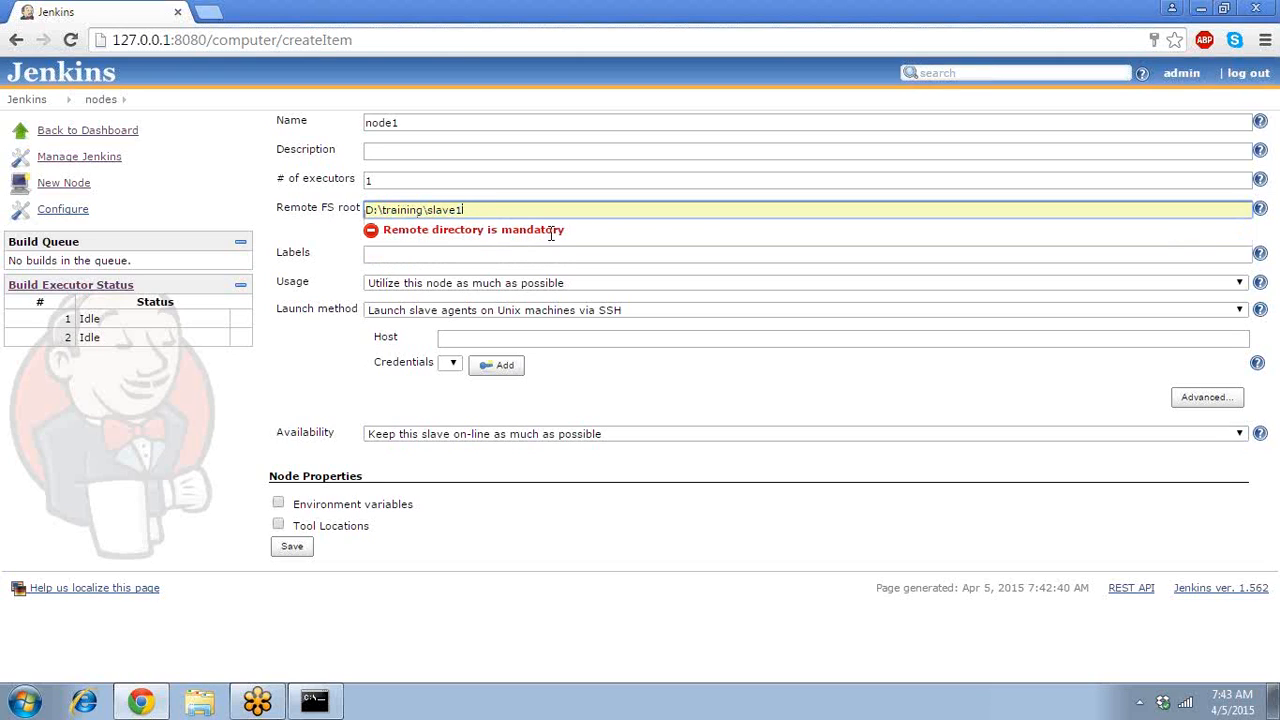
left_click(508, 210)
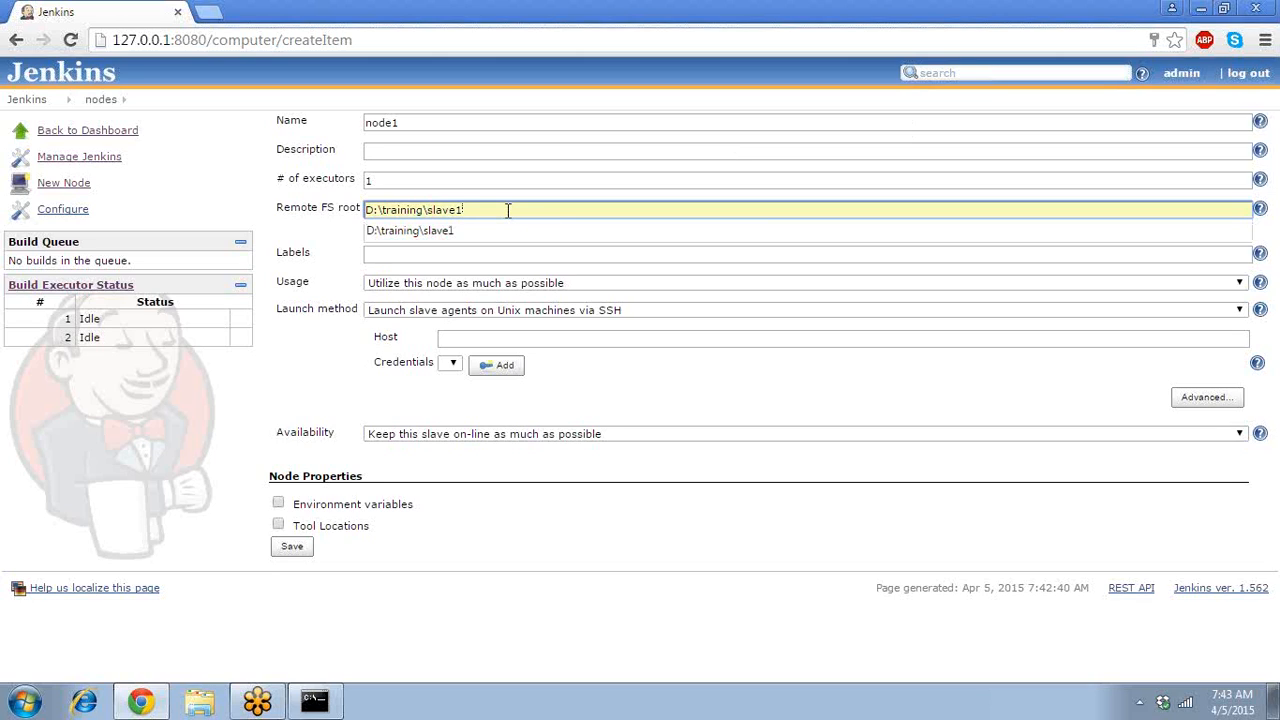
left_click(301, 236)
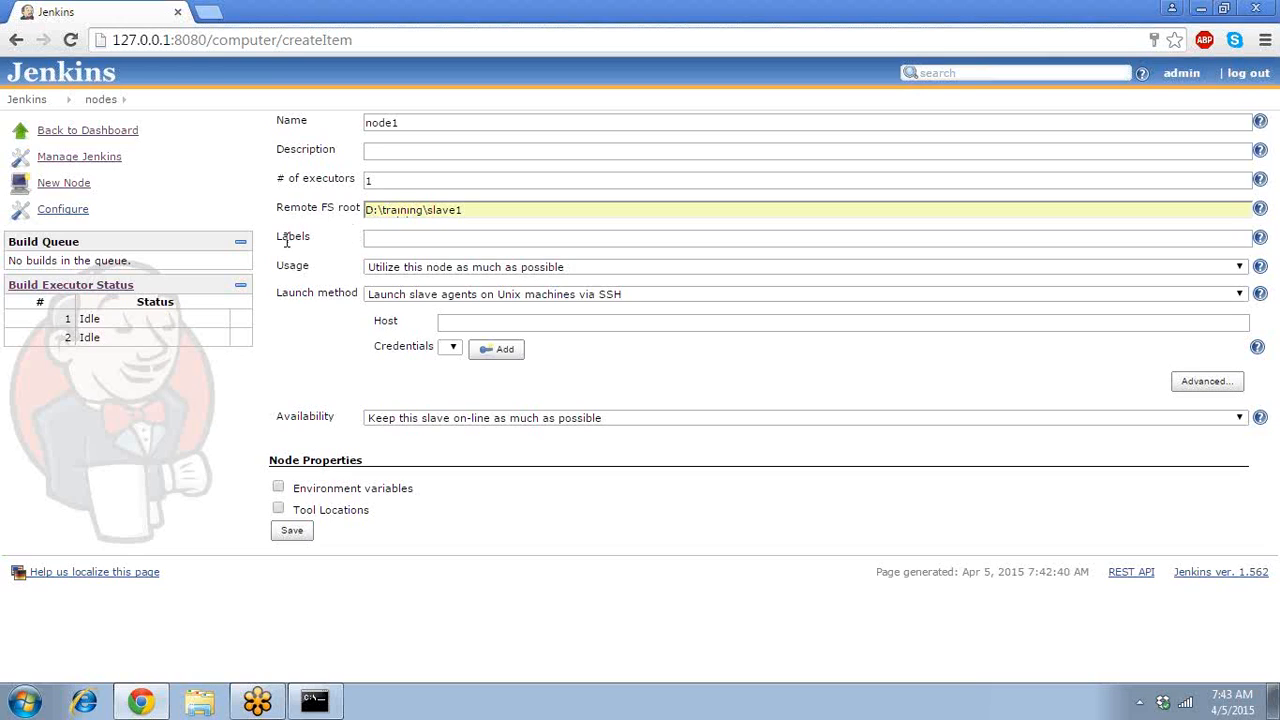
Assign the label Label1 to the node
left_click(379, 240)
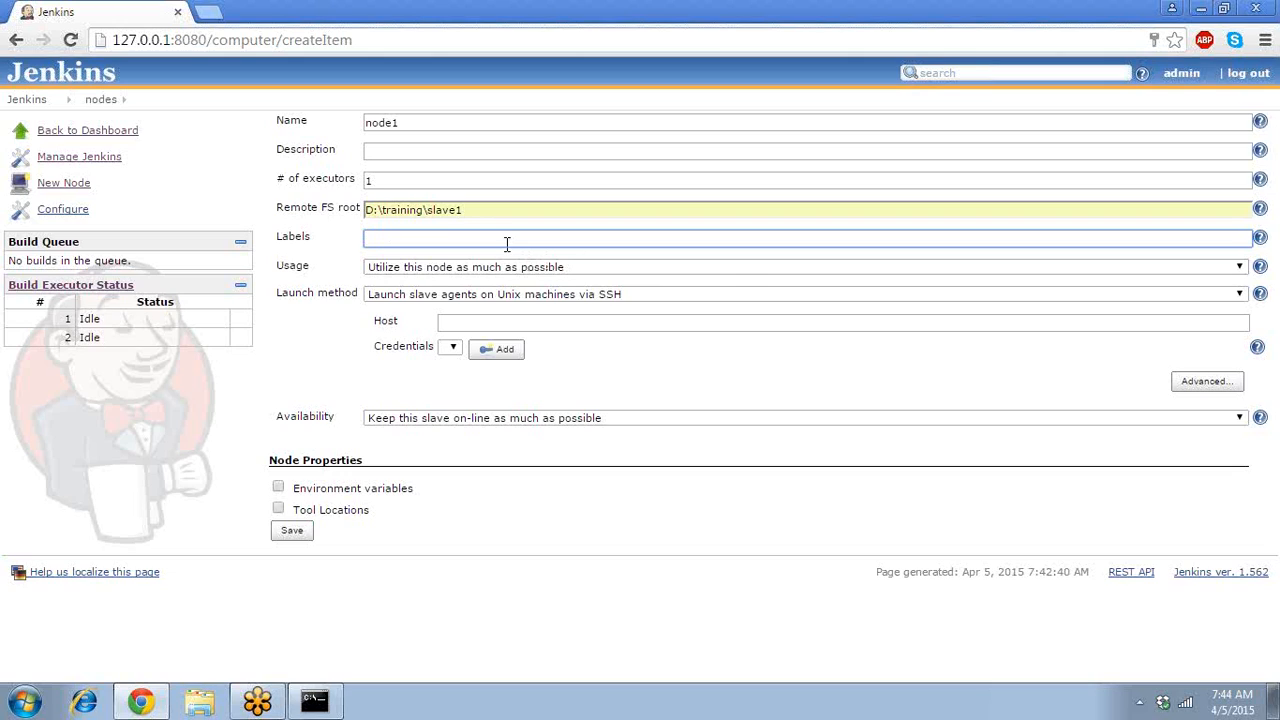
type("Labe")
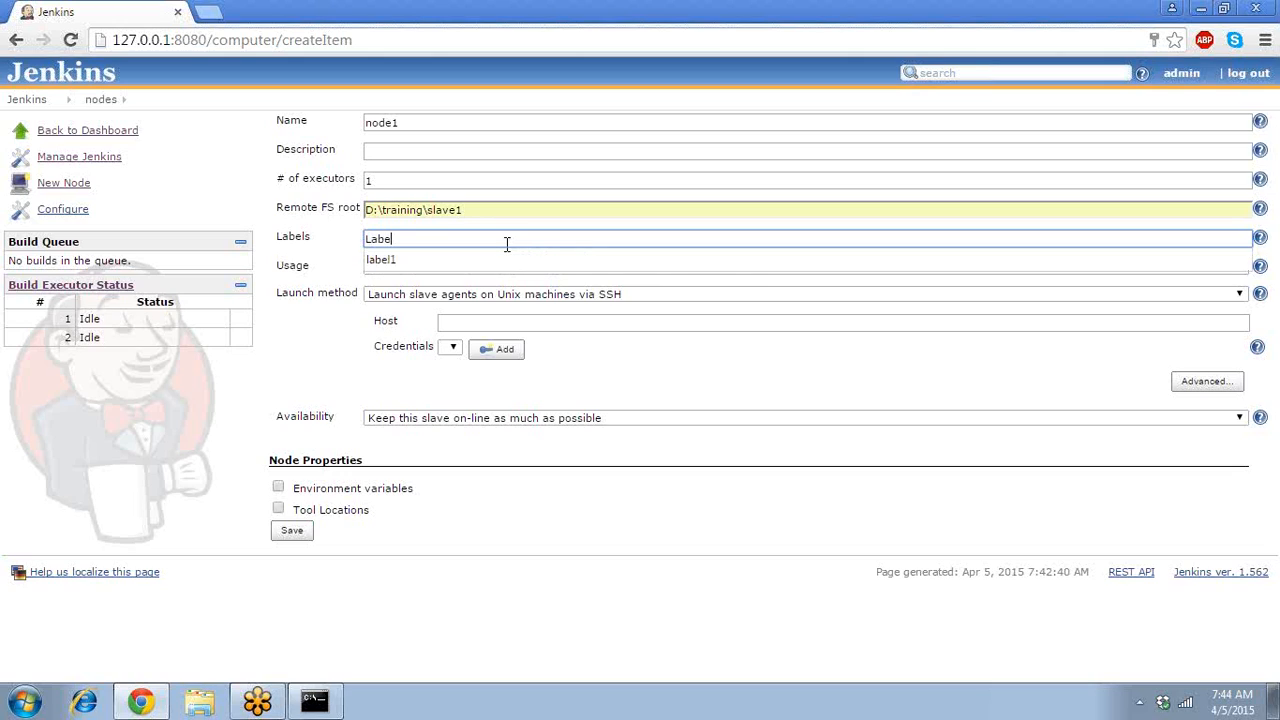
type("l1")
left_click(308, 386)
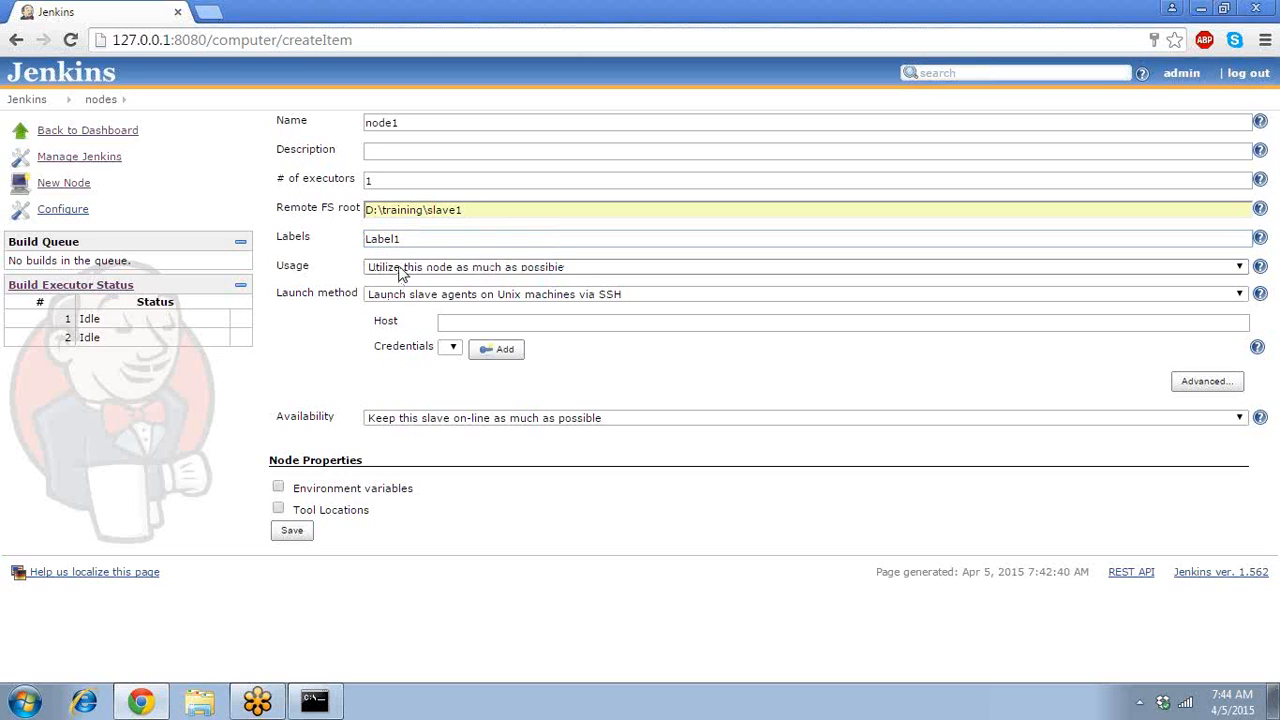
left_click(400, 268)
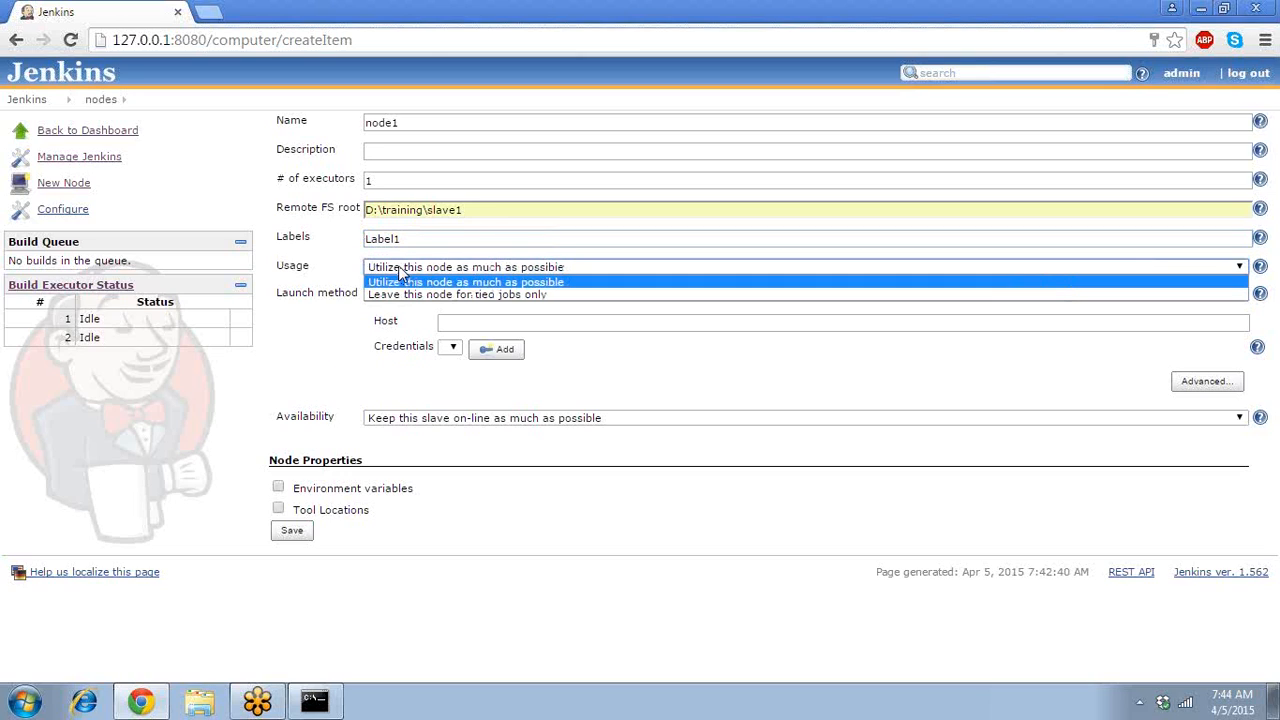
left_click(399, 268)
left_click(399, 268)
left_click(399, 270)
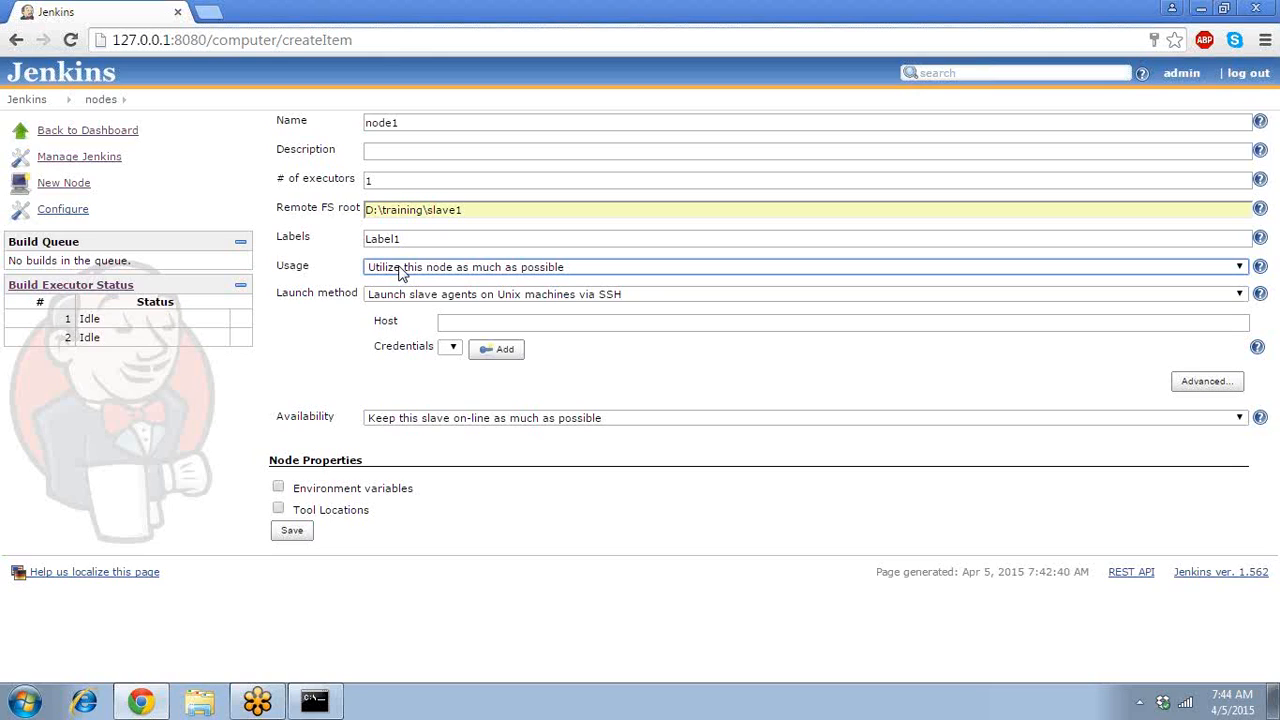
left_click(400, 273)
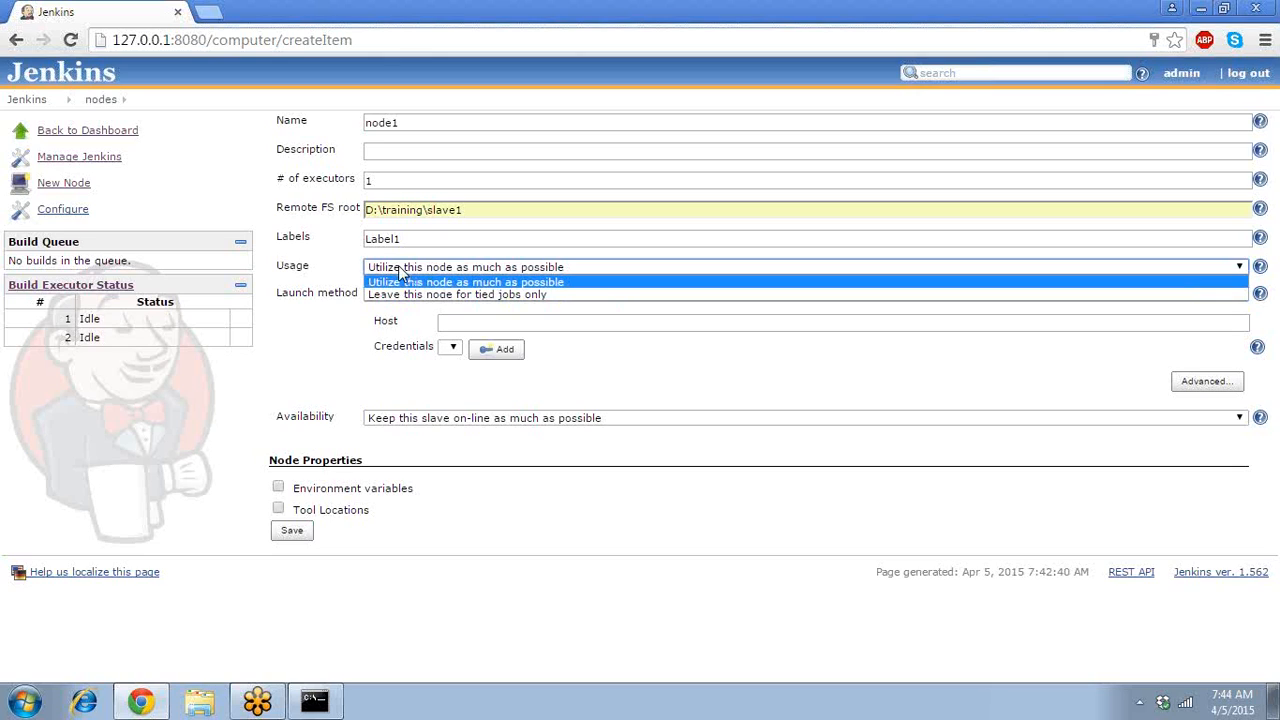
left_click(406, 298)
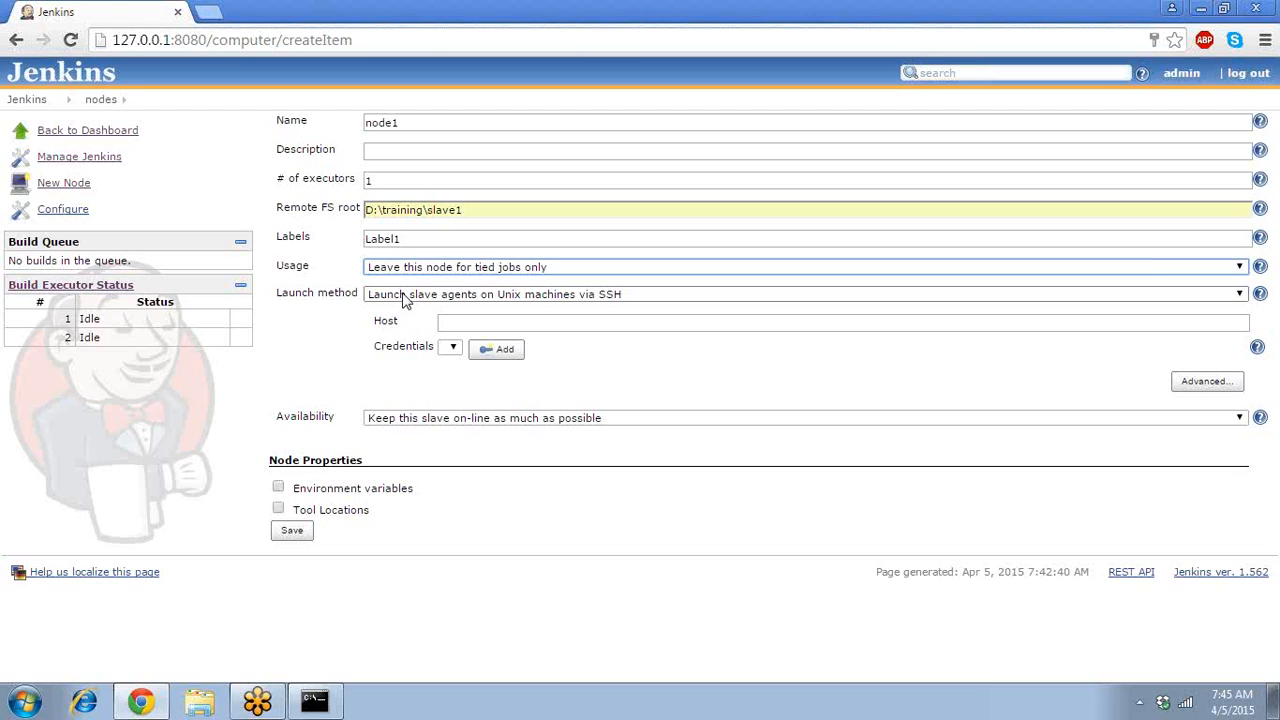
left_click(420, 266)
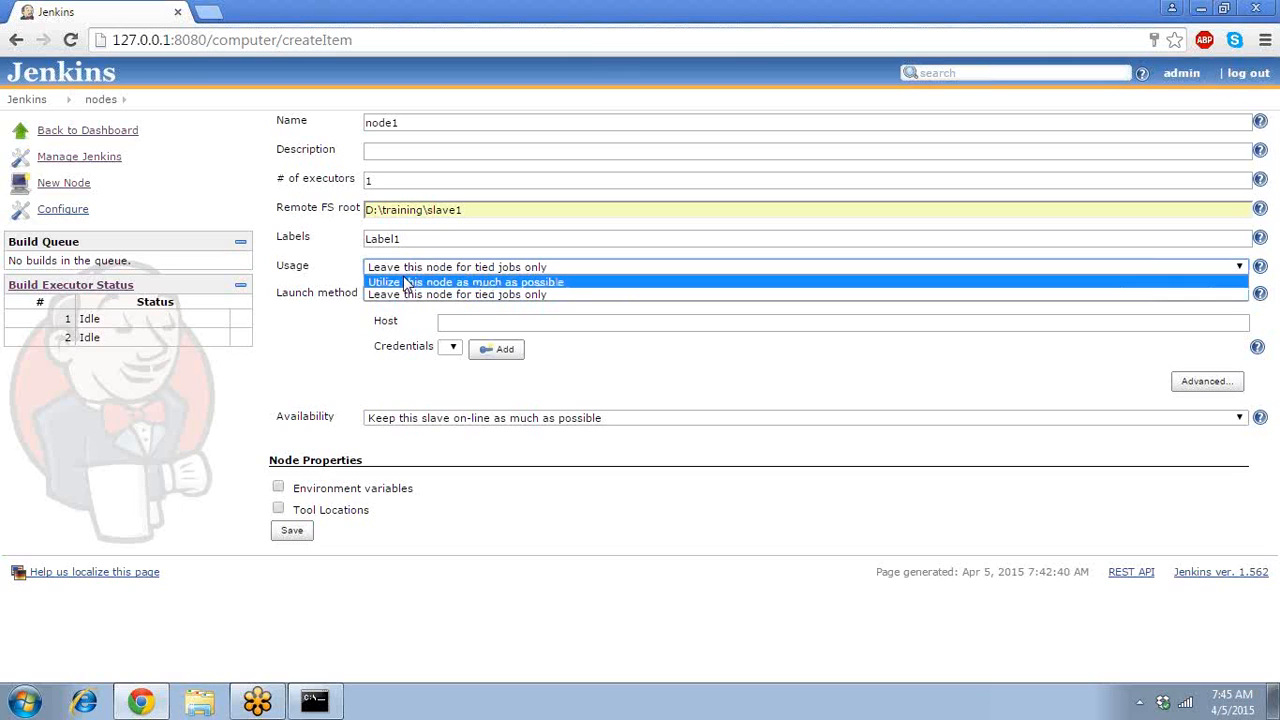
left_click(400, 284)
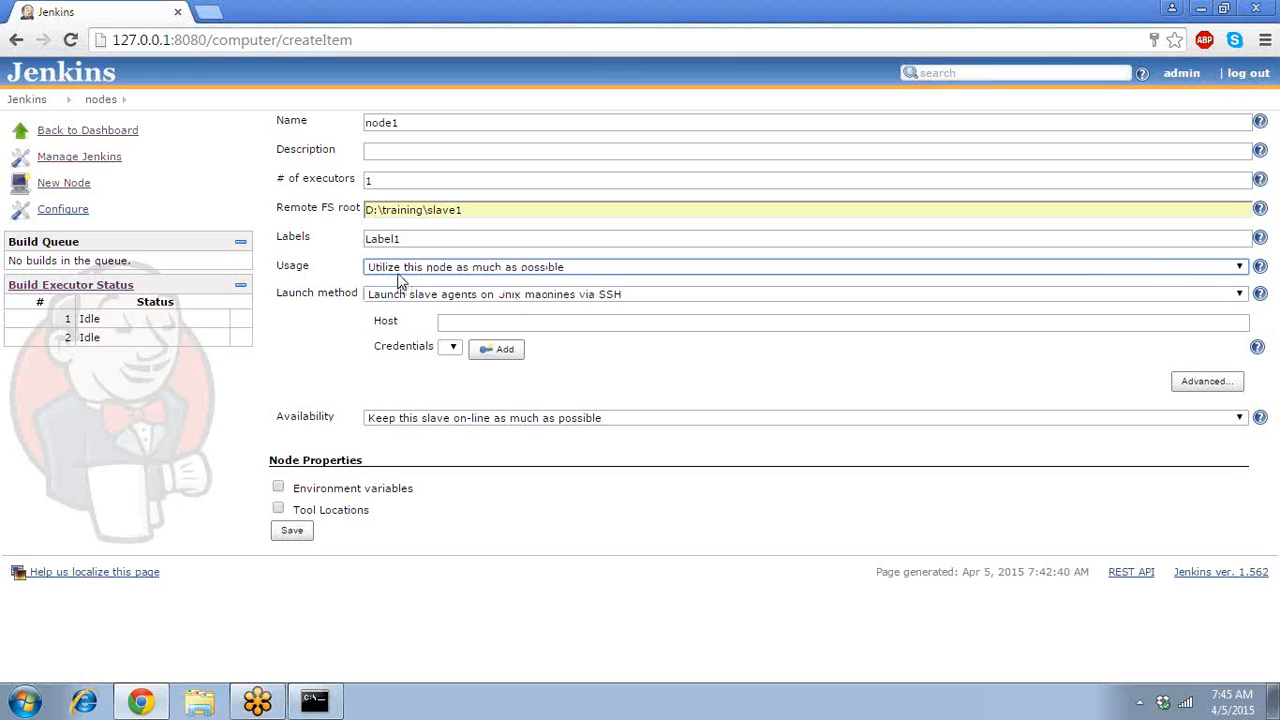
Set the node's usage to "Leave this node for tied jobs only"
left_click(396, 274)
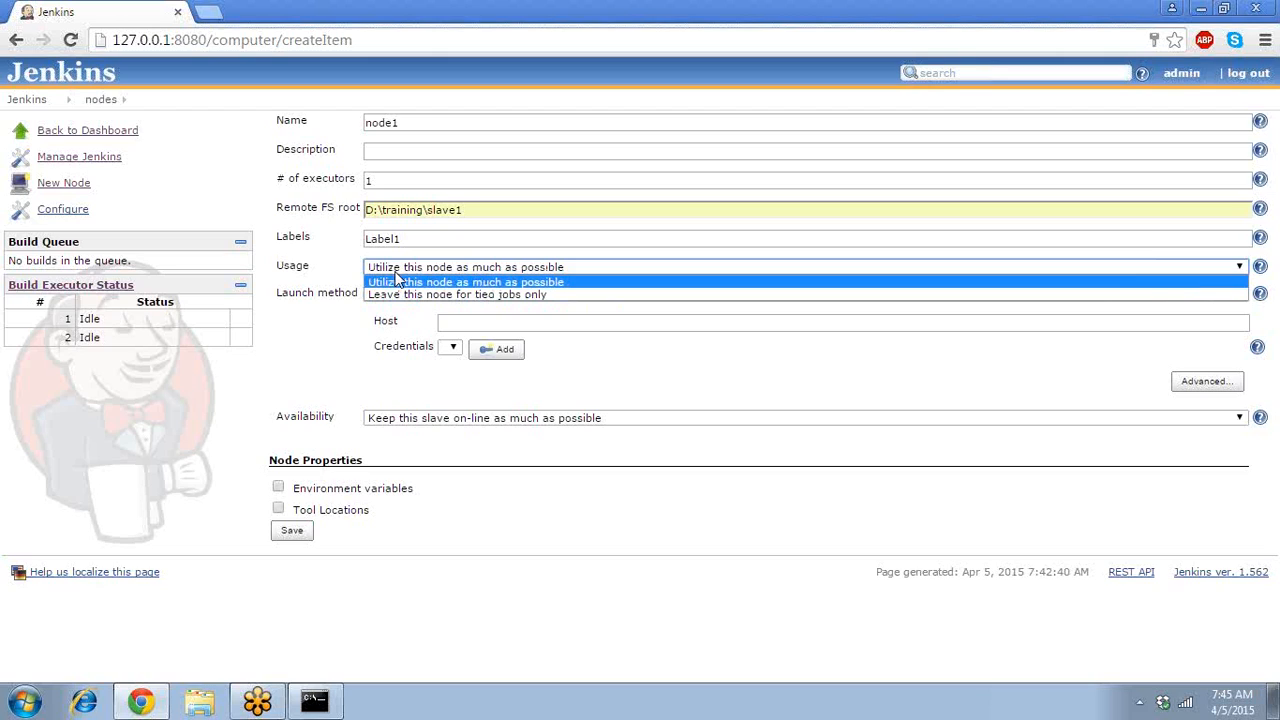
left_click(401, 289)
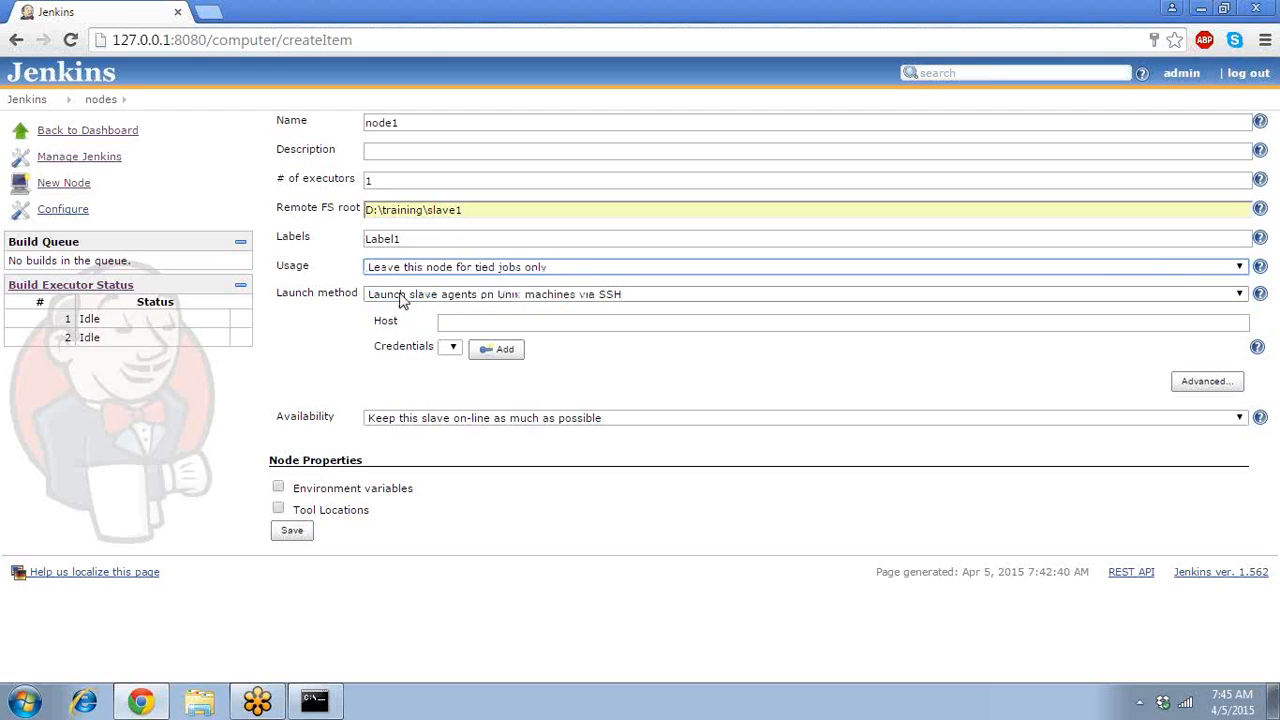
left_click(345, 334)
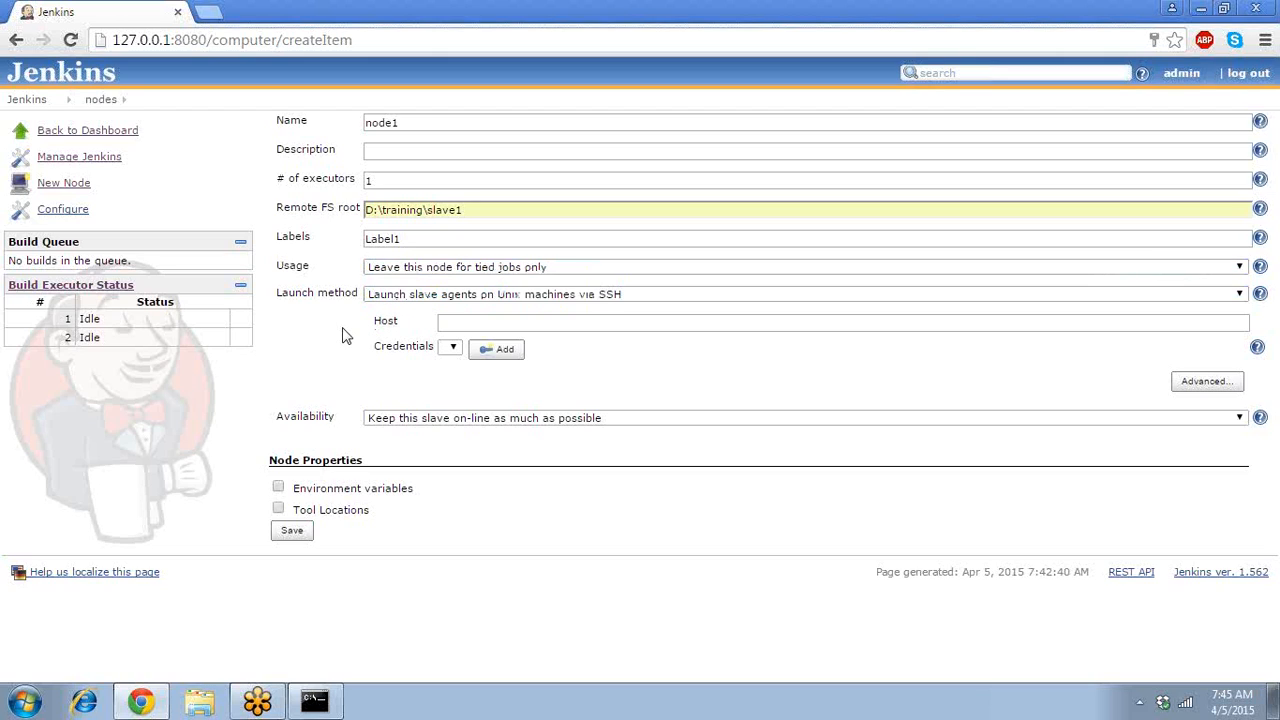
Set the node's launch method to "Launch slave agents via Java Web Start"
left_click(610, 296)
left_click(610, 296)
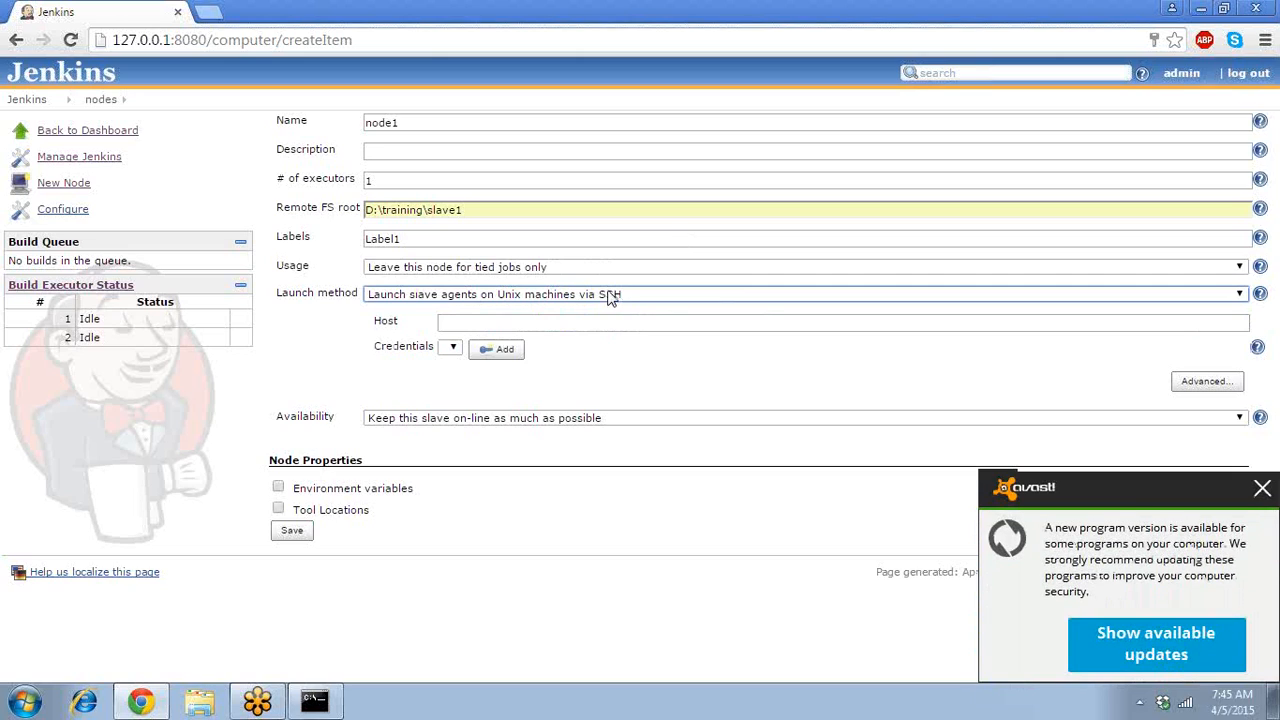
left_click(610, 296)
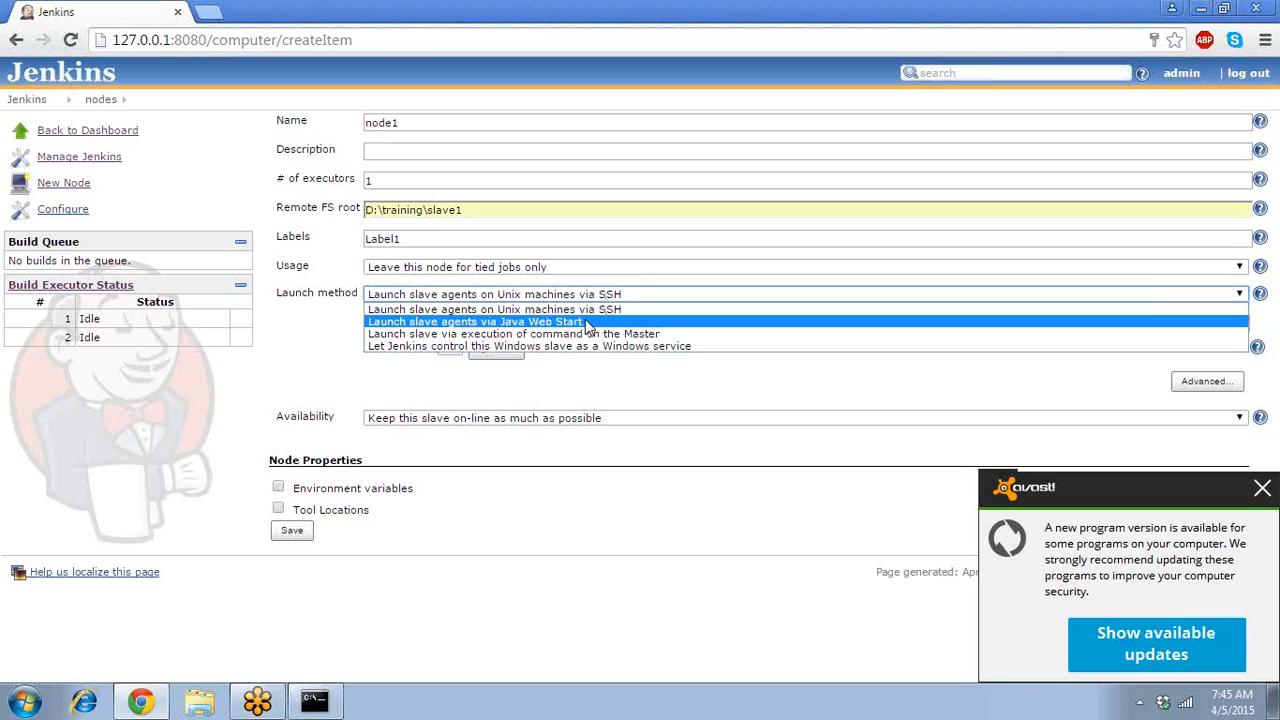
key("Up")
key("Return")
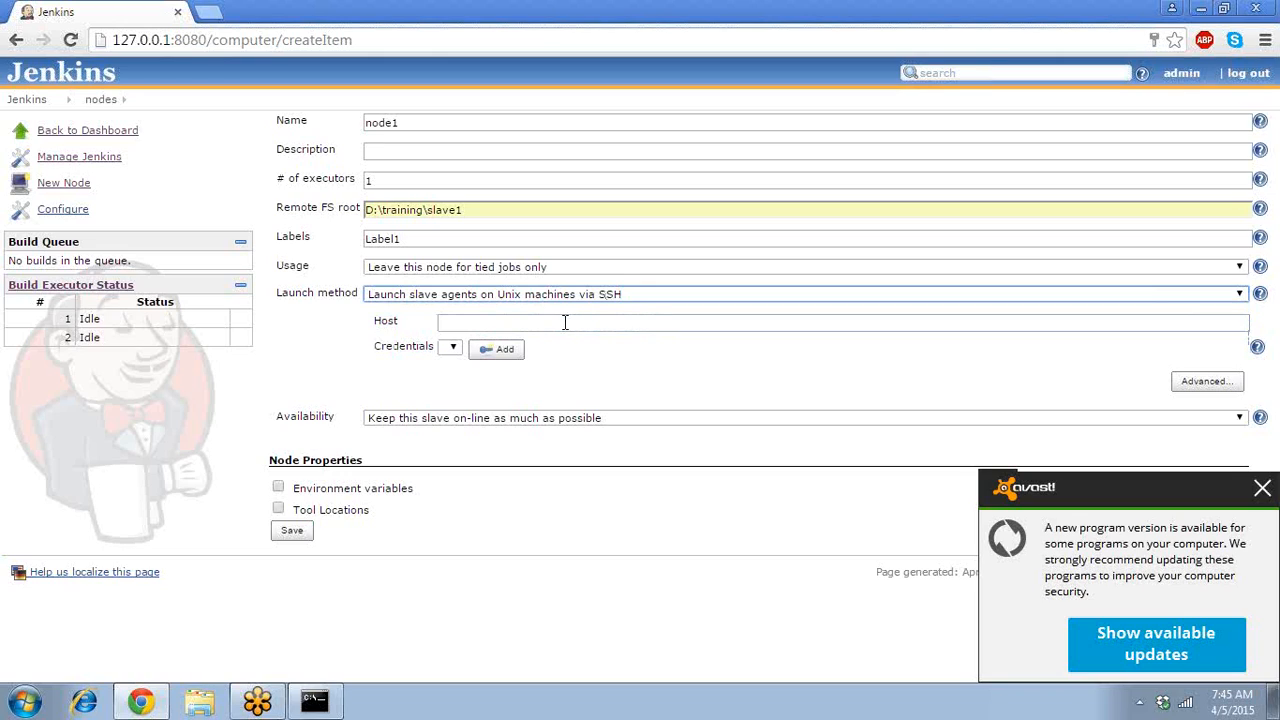
left_click(563, 320)
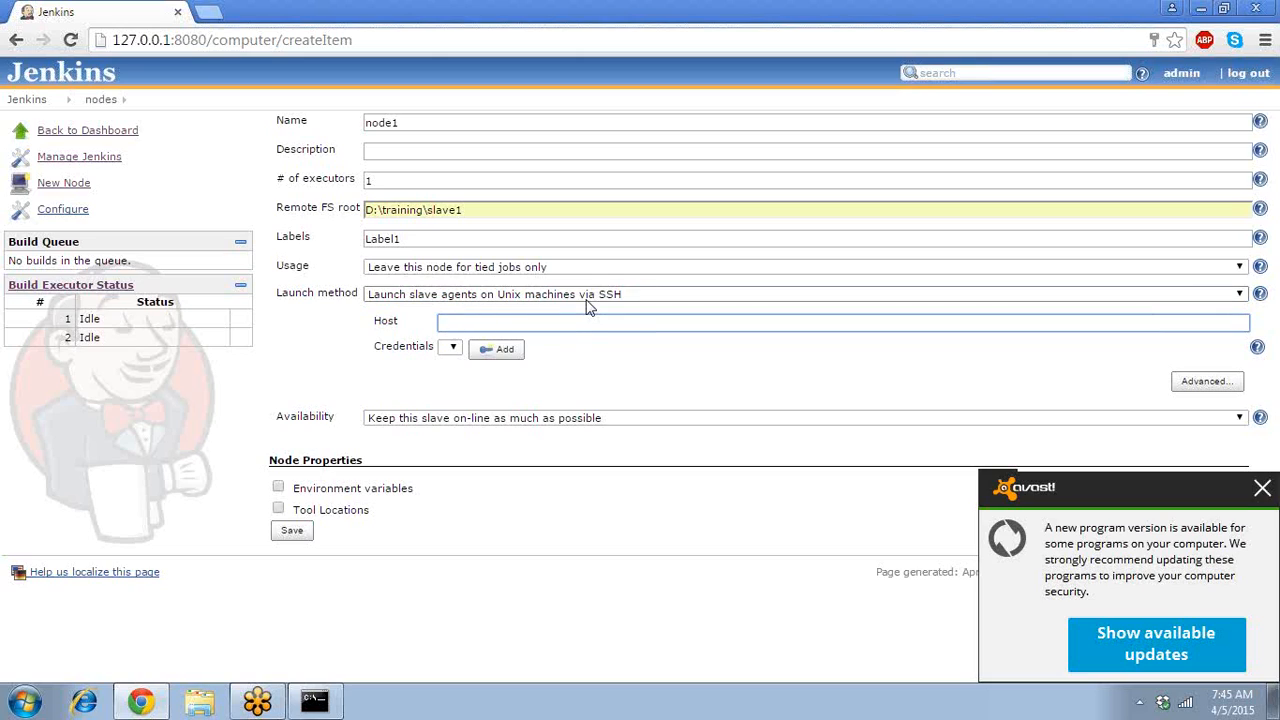
left_click(587, 300)
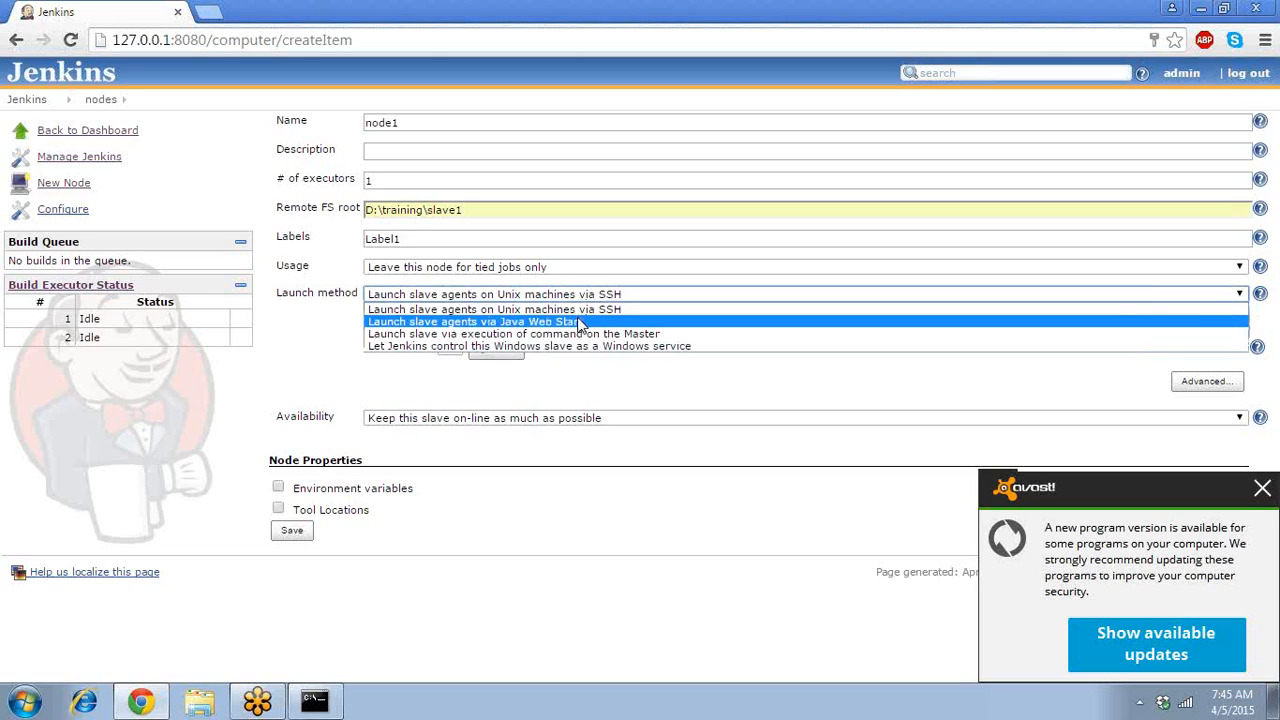
left_click(580, 322)
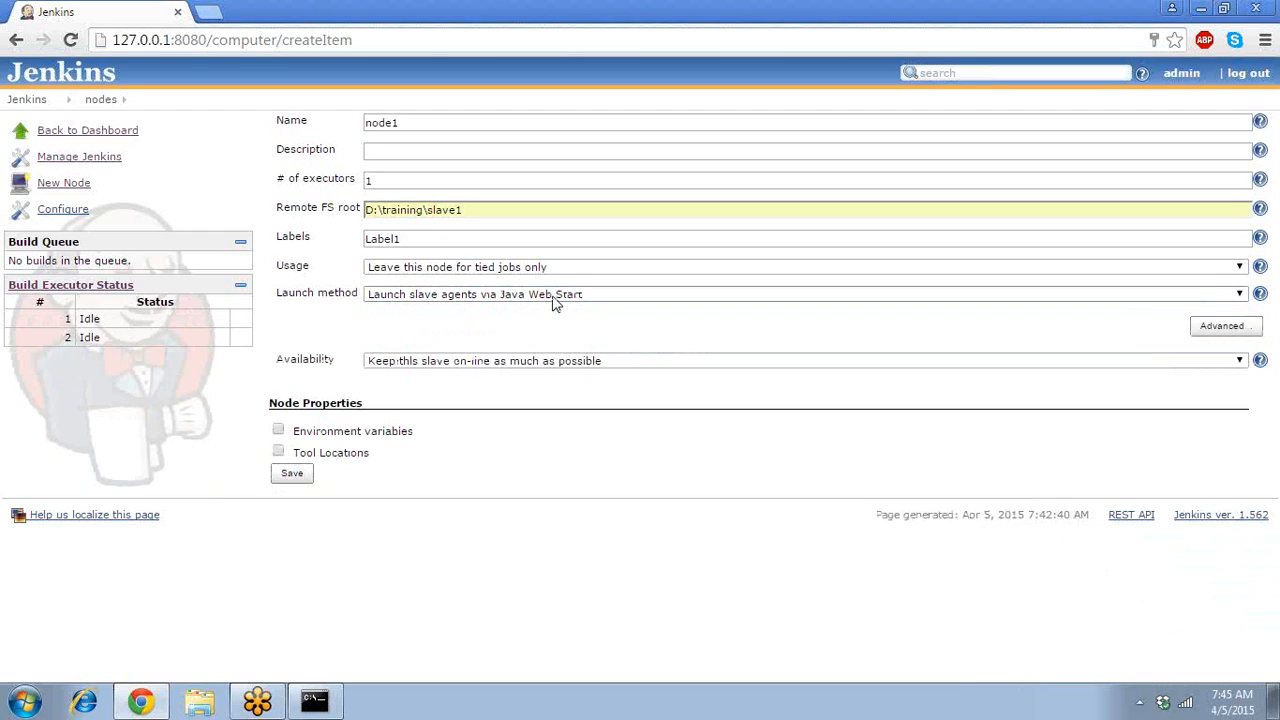
Show the advanced settings of the Java Web Start launch method
left_click(1245, 41)
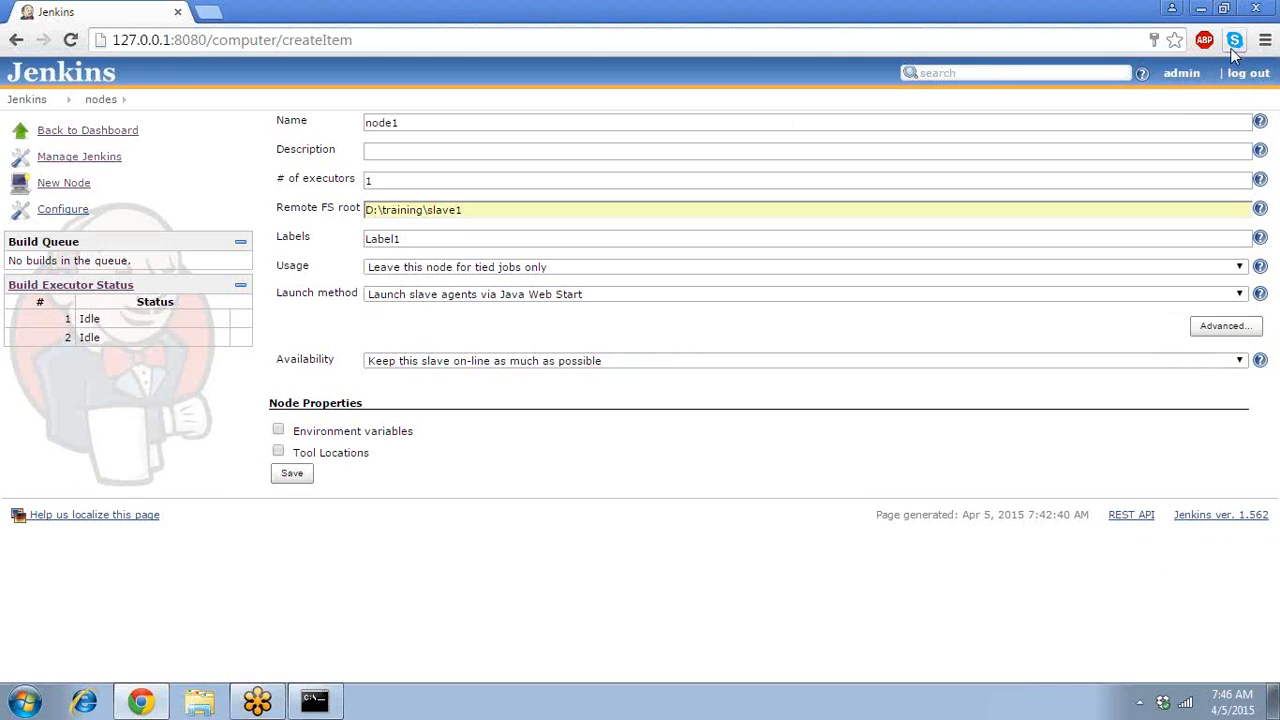
left_click(1181, 26)
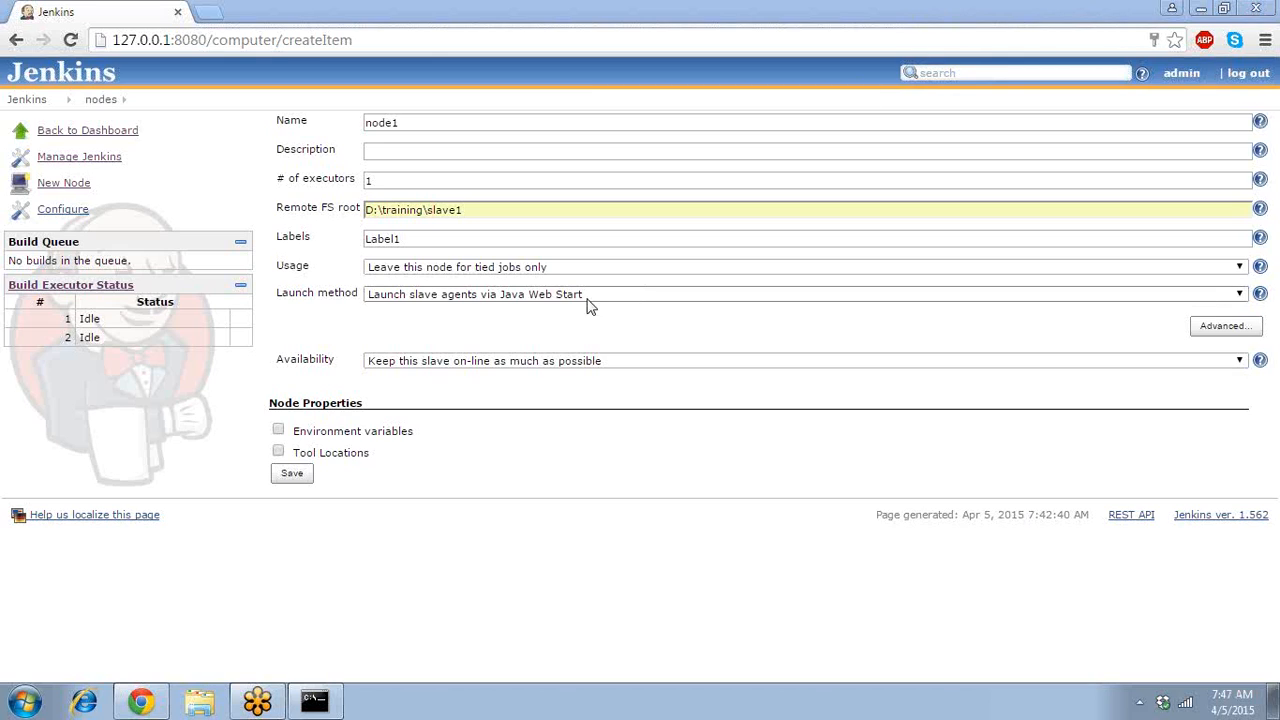
left_click(1226, 326)
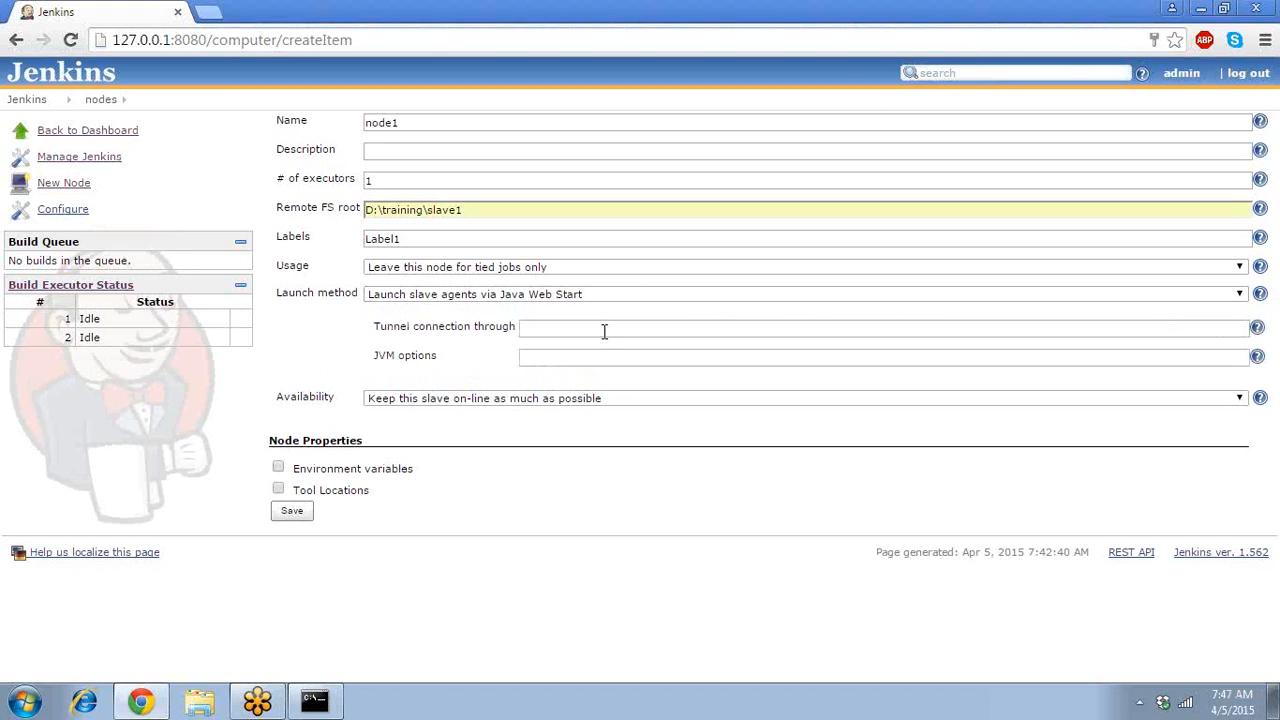
Show the help text for the Tunnel connection through setting
left_click(556, 331)
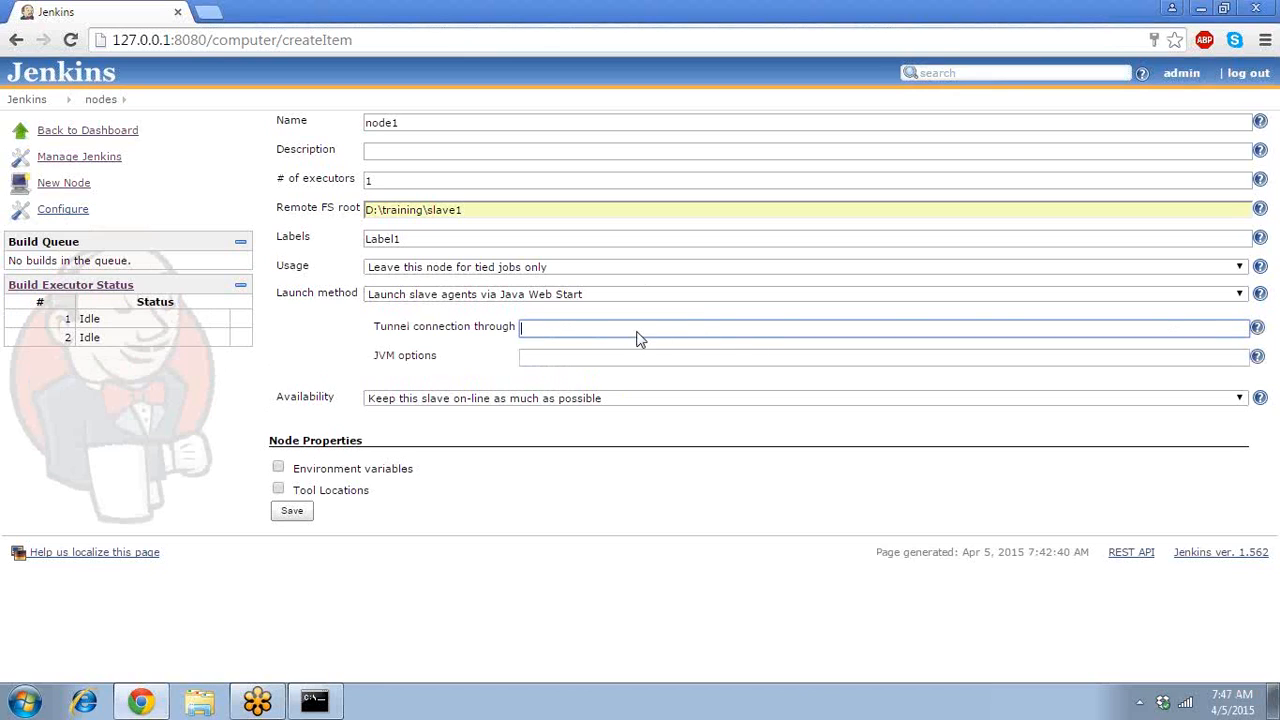
left_click(537, 328)
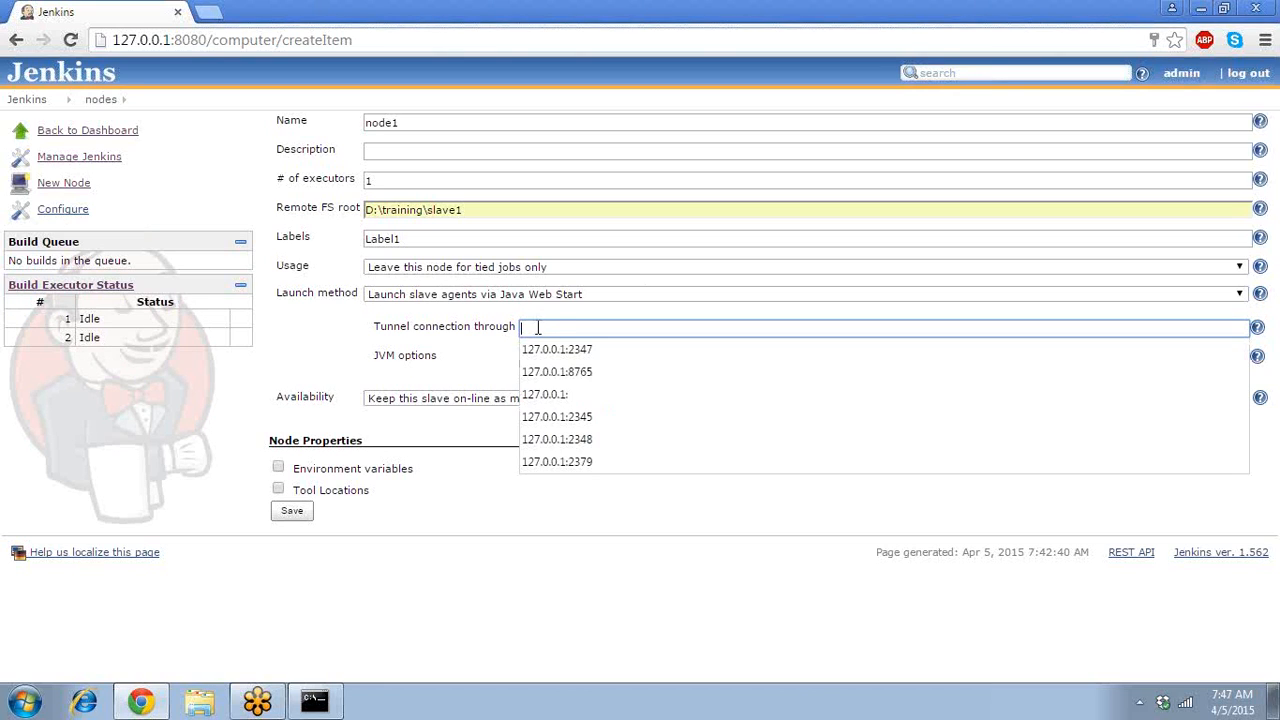
left_click(1257, 327)
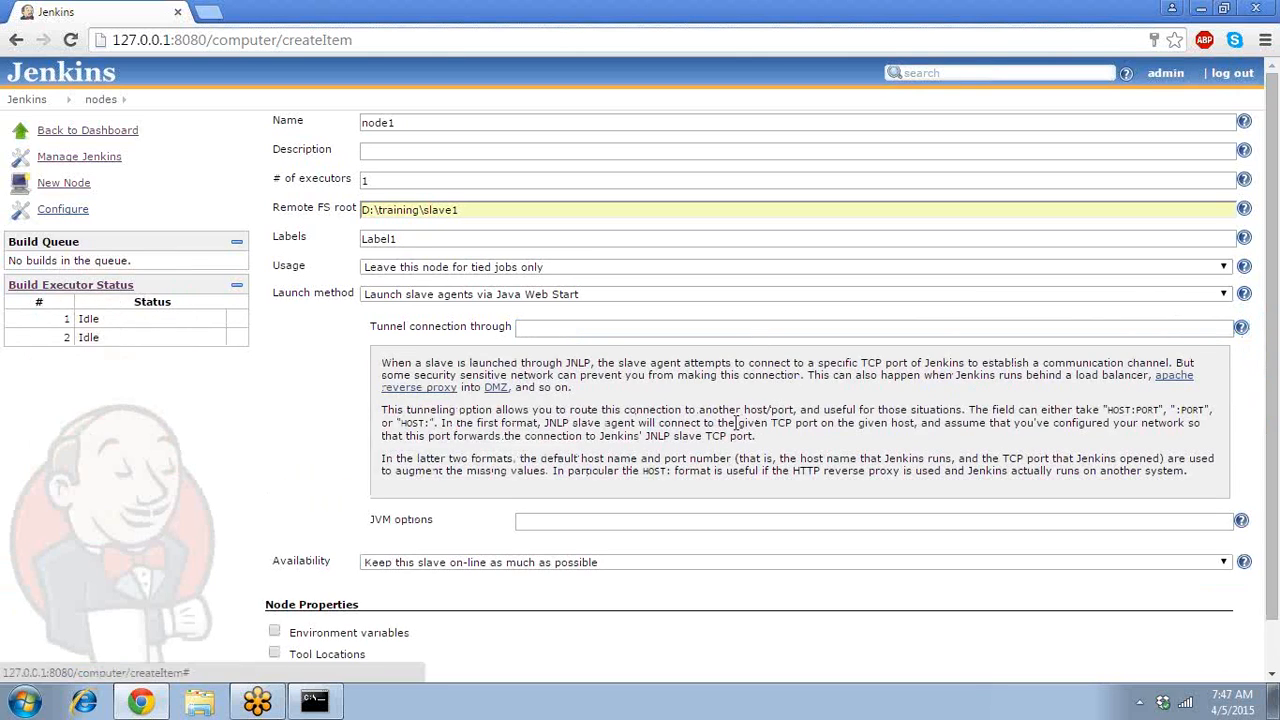
Set the node's tunnel connection to 127.0.0.1
left_click(566, 334)
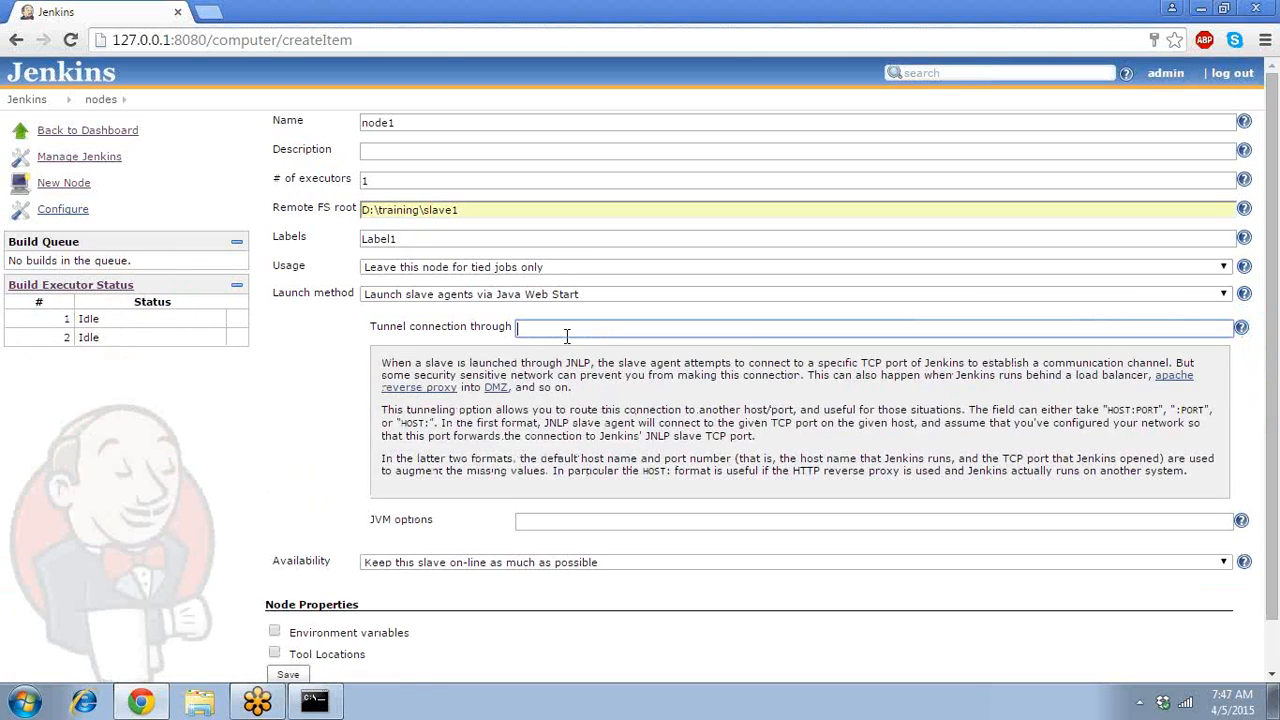
type("1")
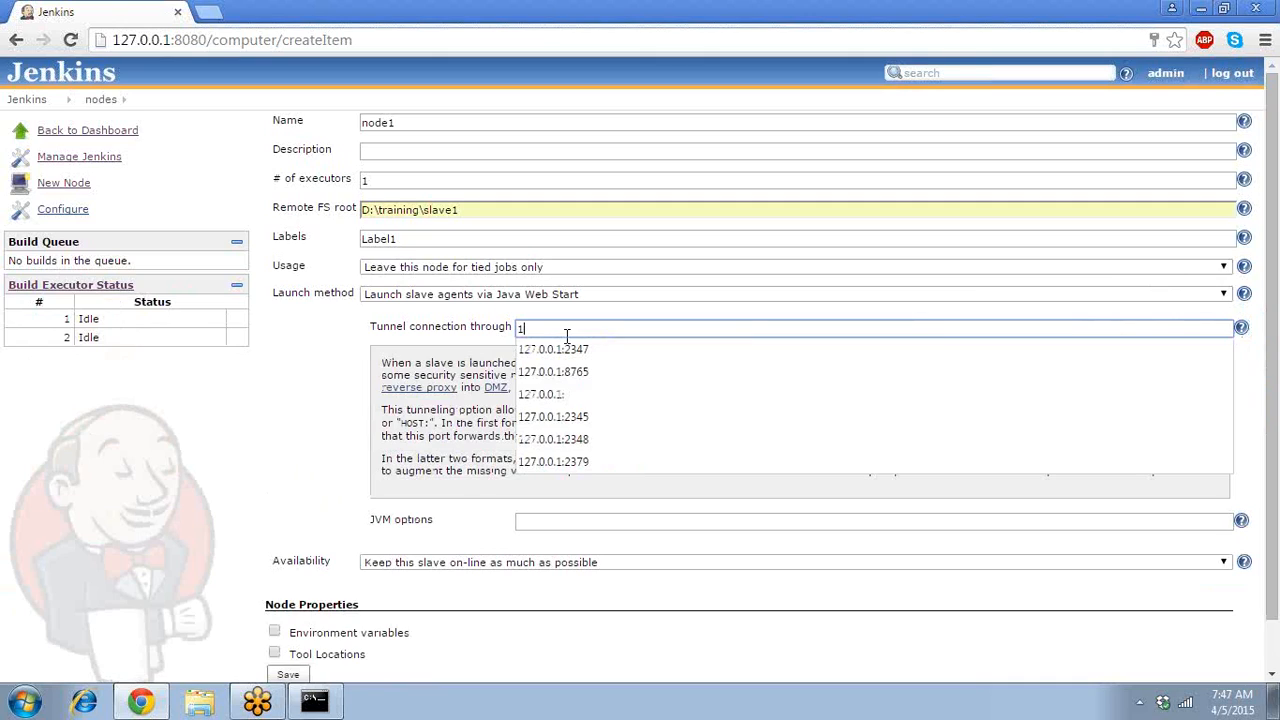
type("27.0.0.0")
key("BackSpace")
type("1")
left_click(247, 402)
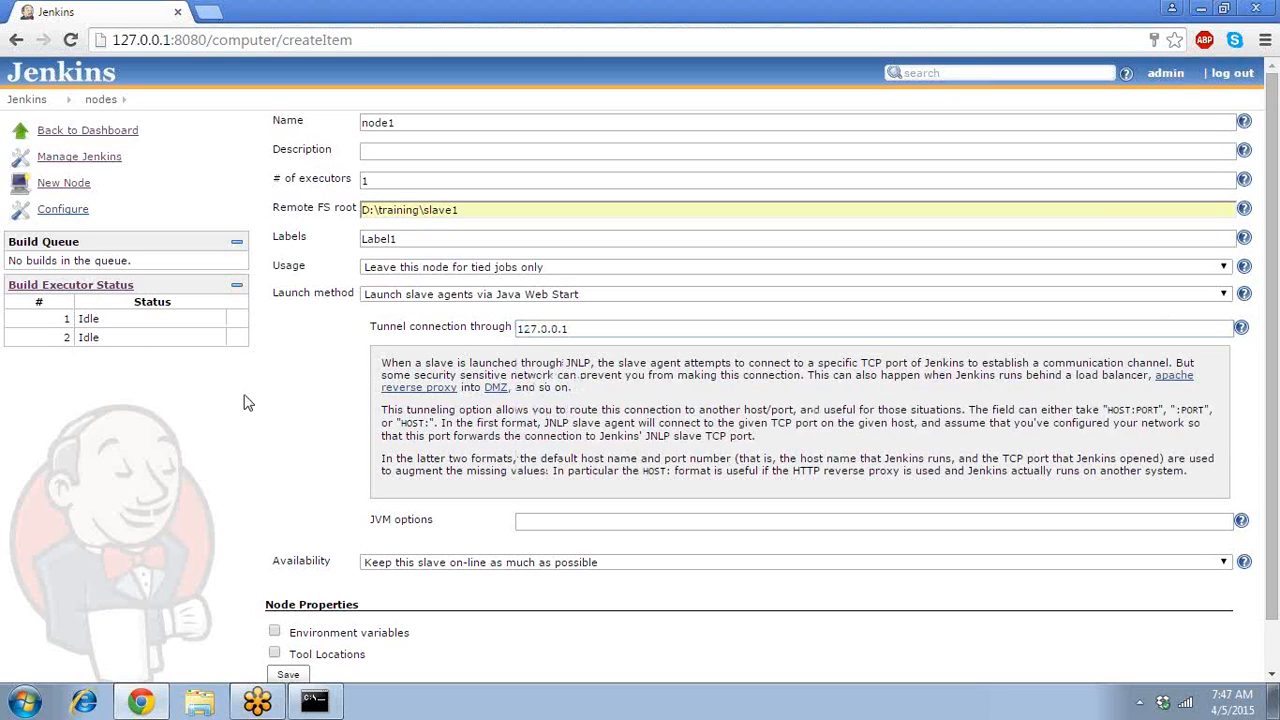
Save the new node1 configuration
left_click_drag(1277, 295, 1277, 320)
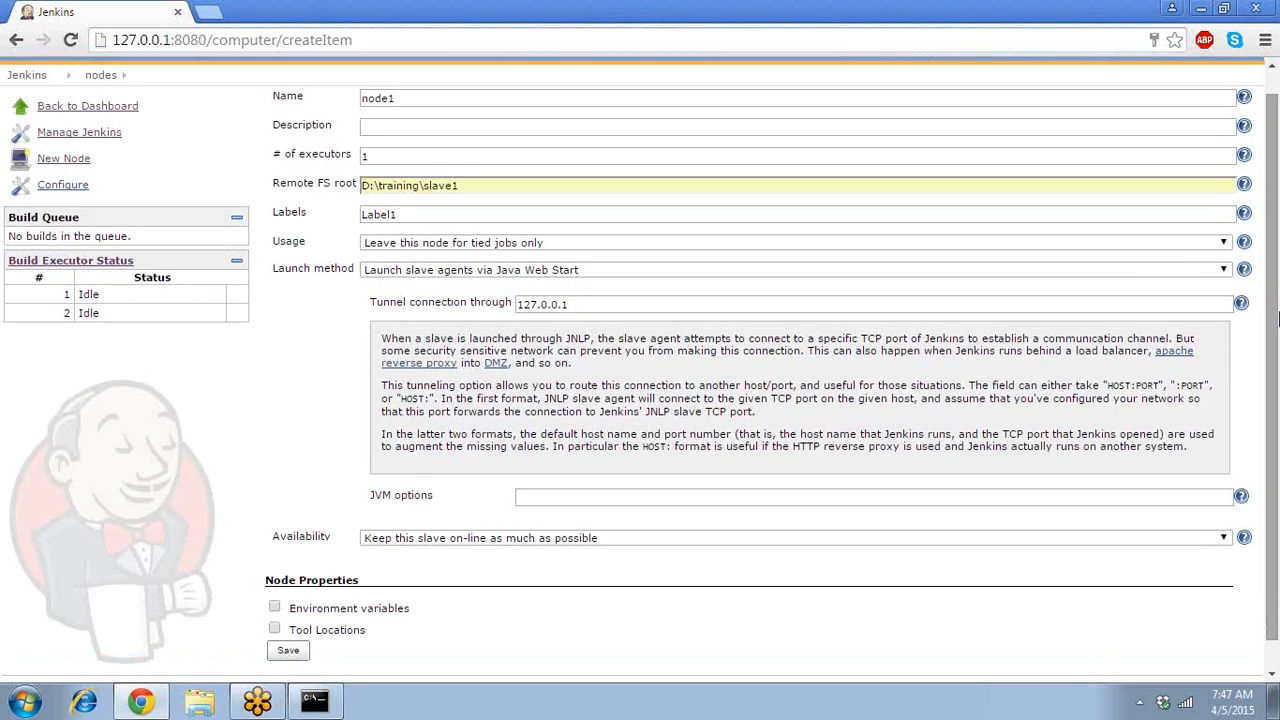
left_click(663, 305)
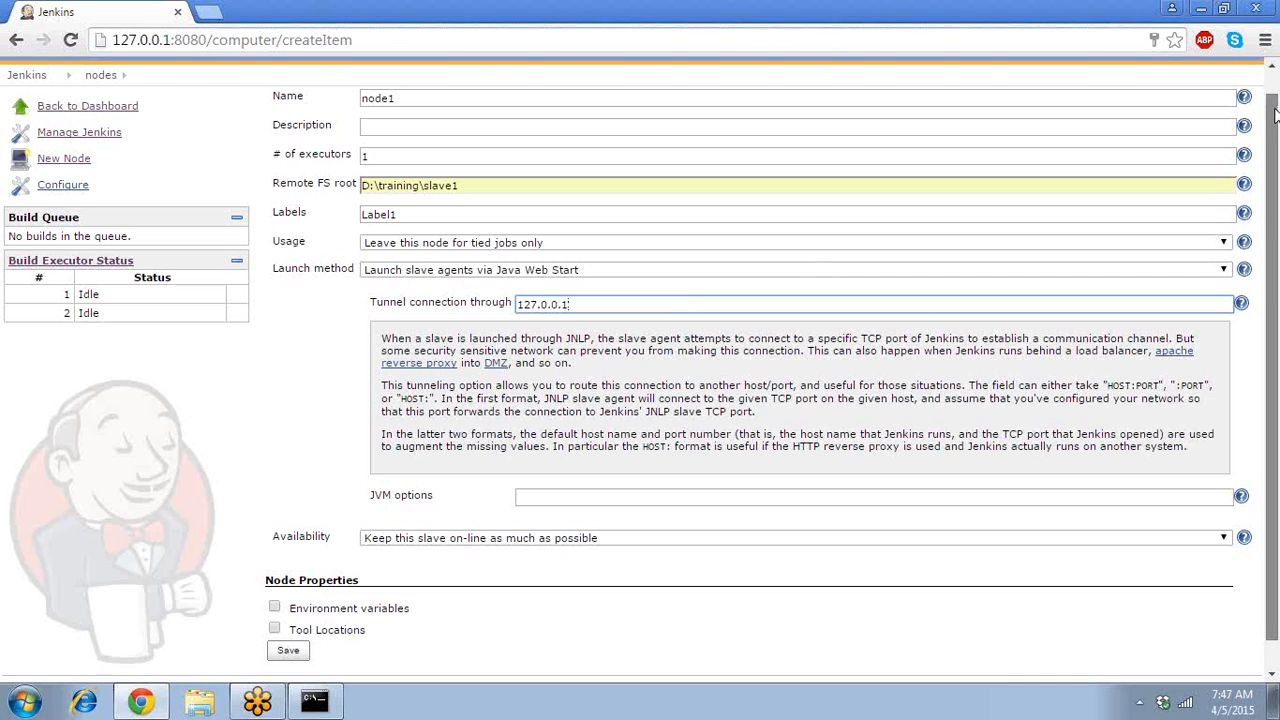
scroll(1275, 117, "down", 1)
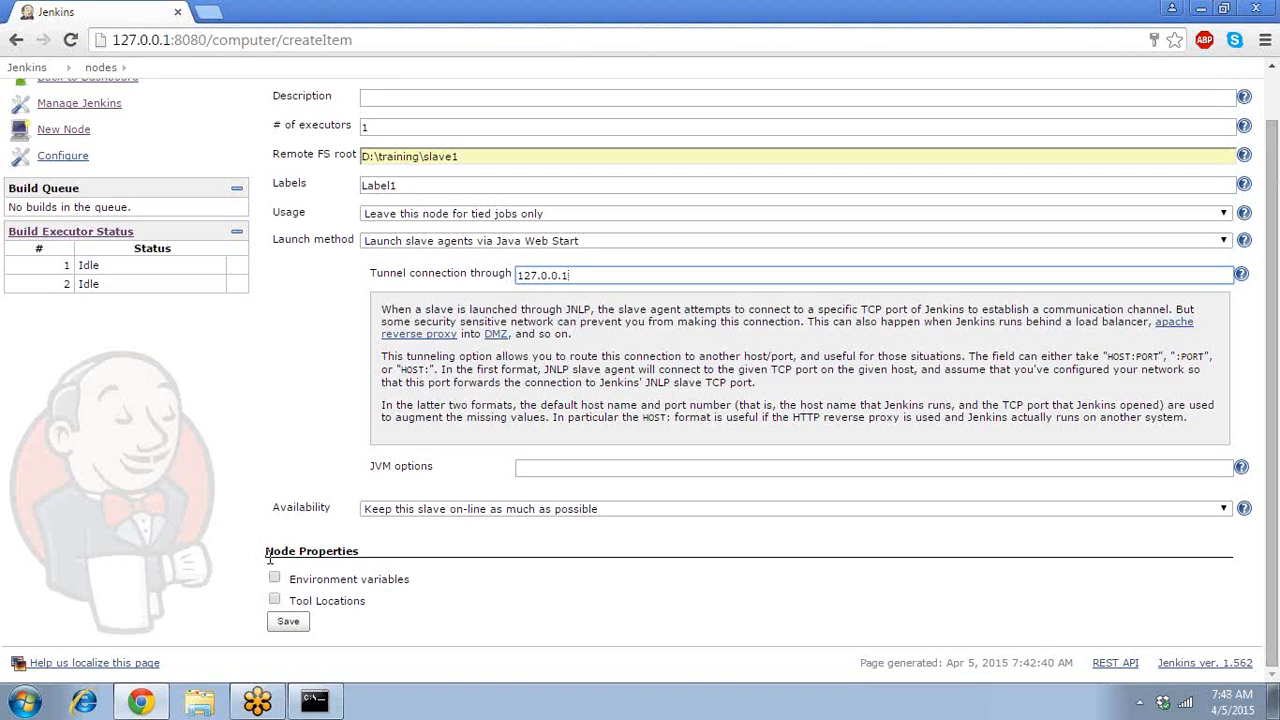
left_click(284, 623)
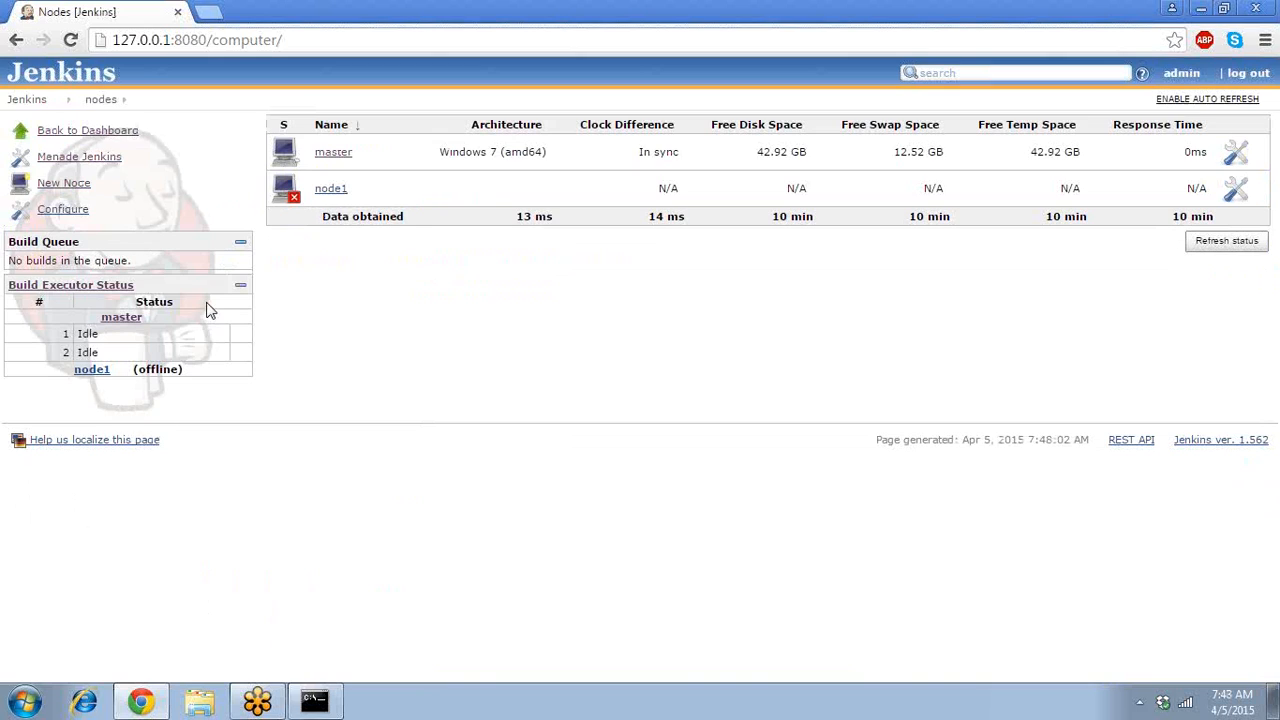
Look up the TCP port of the JNLP slave agent listener in the full Jenkins system log
left_click(100, 160)
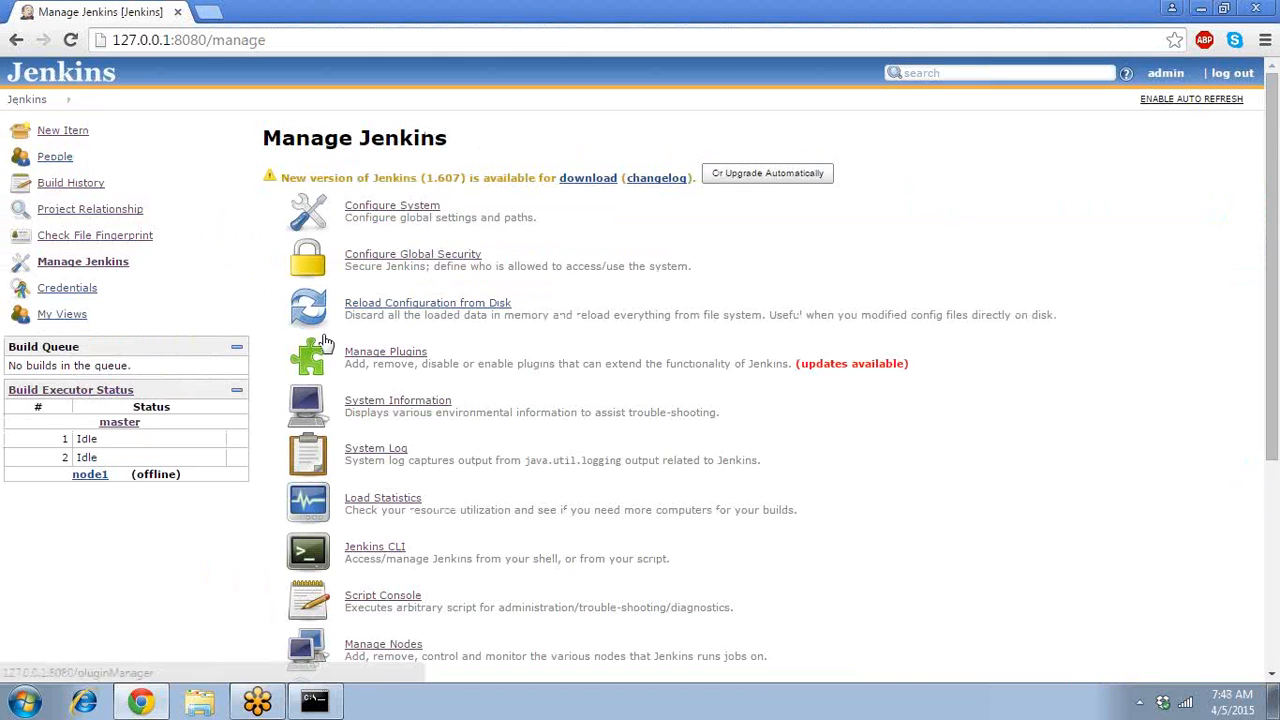
left_click(375, 452)
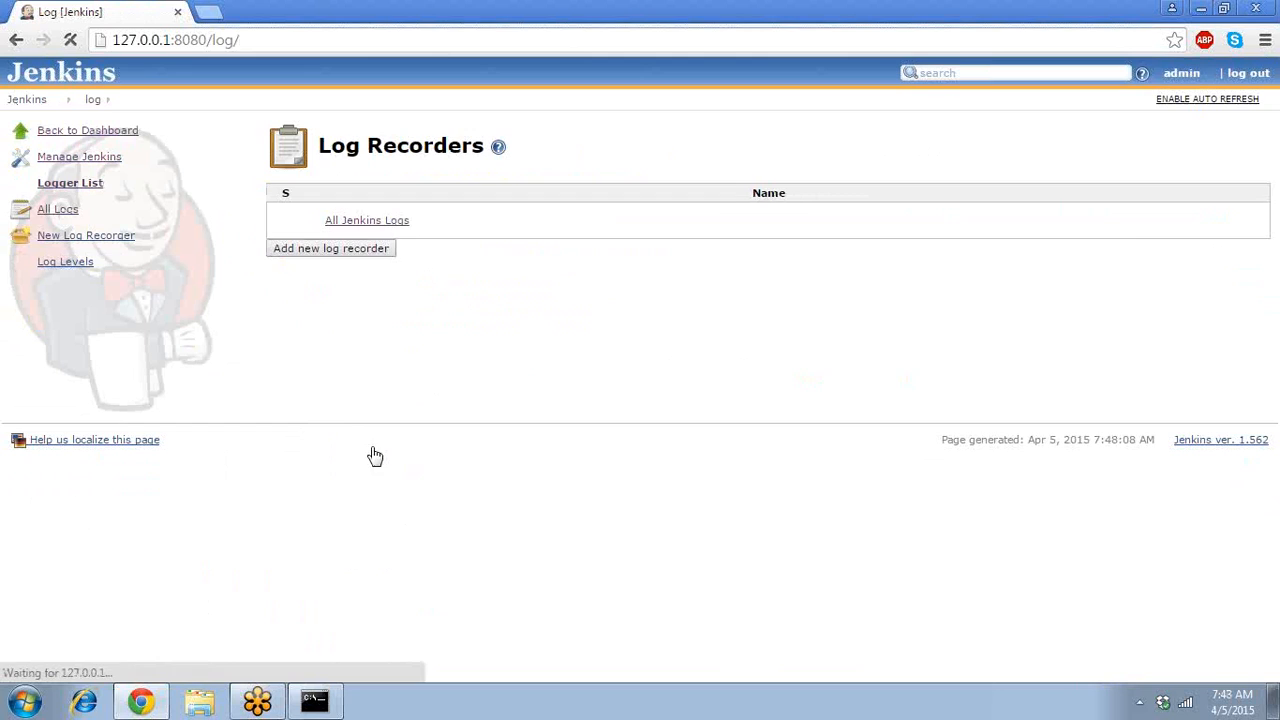
left_click(396, 221)
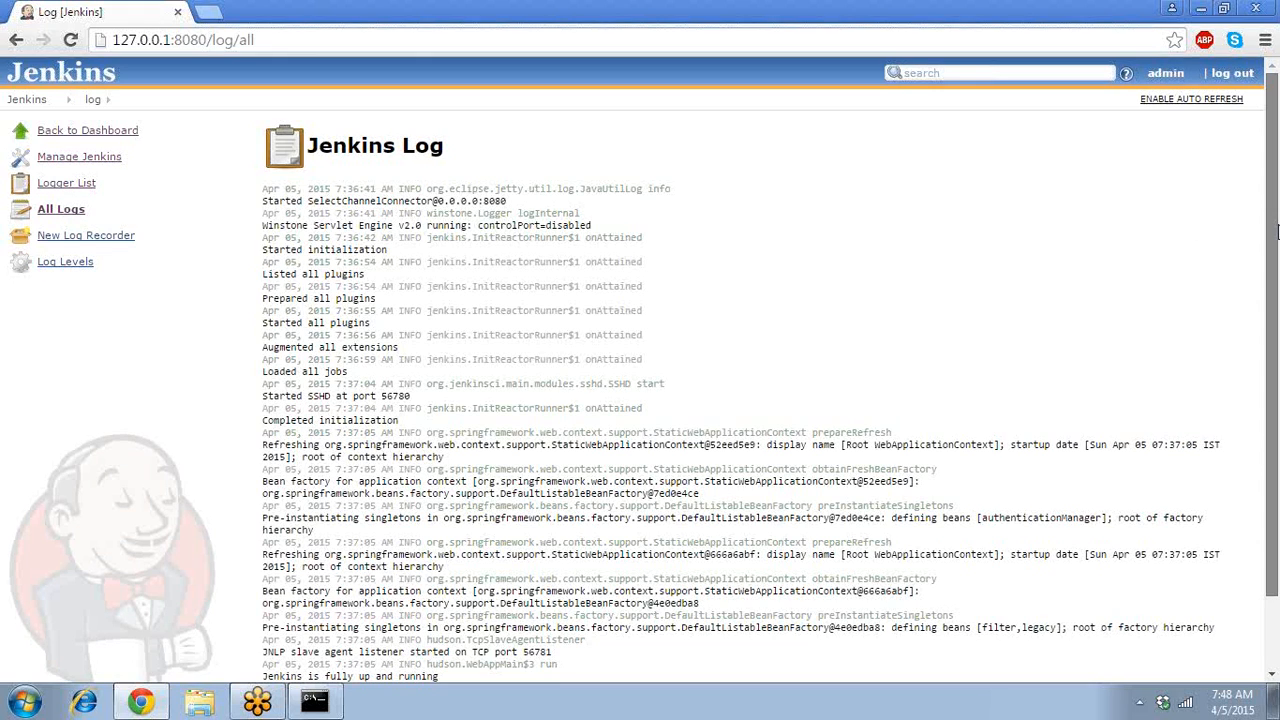
scroll(560, 495, "down", 1)
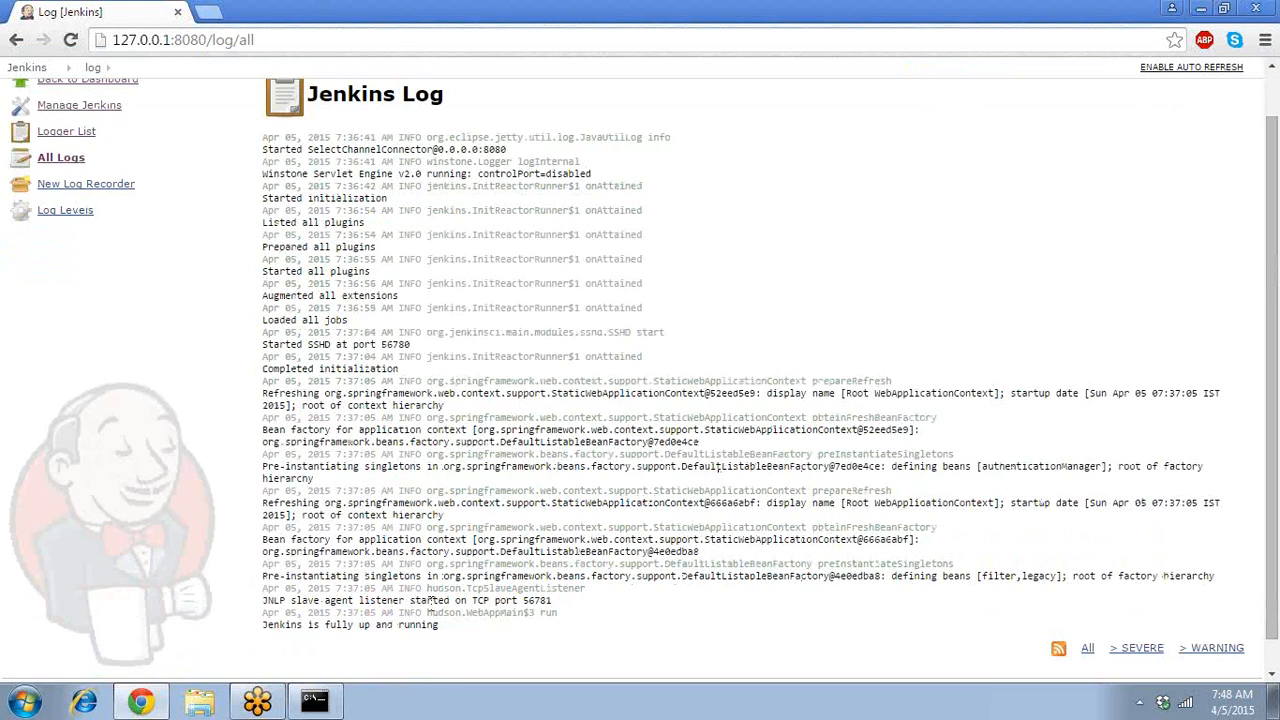
double_click(539, 601)
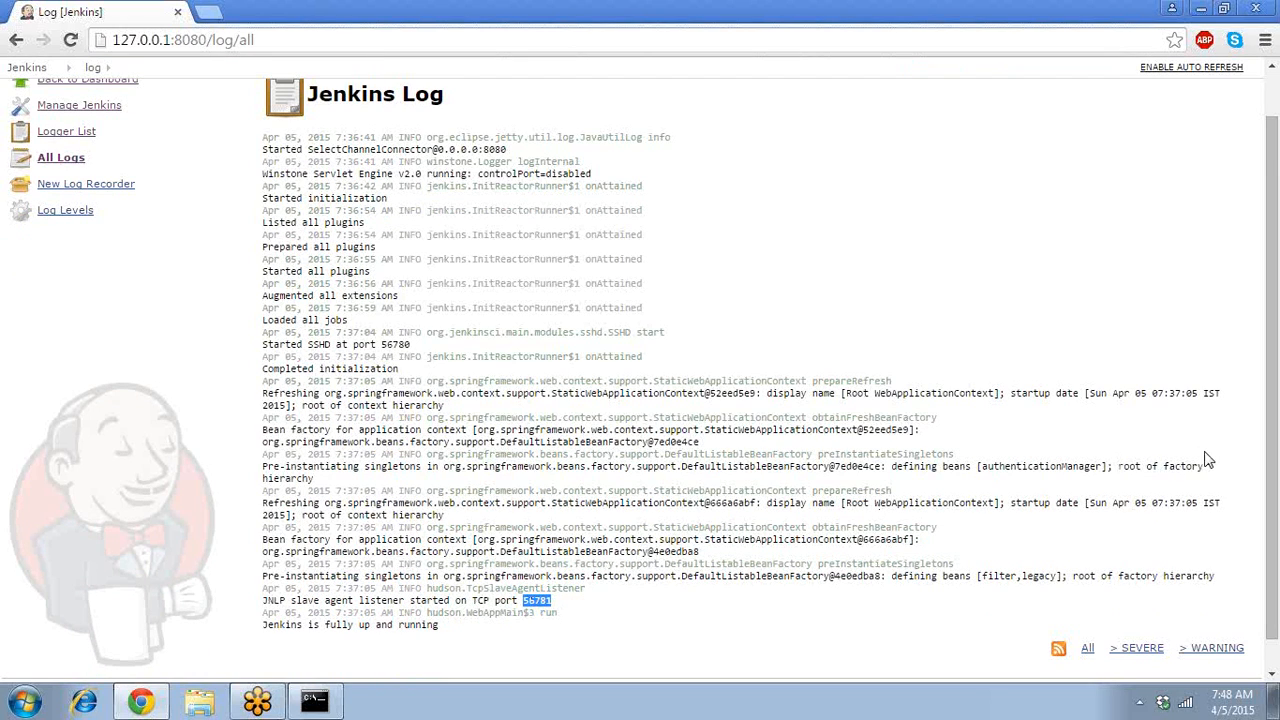
scroll(1277, 497, "up", 1)
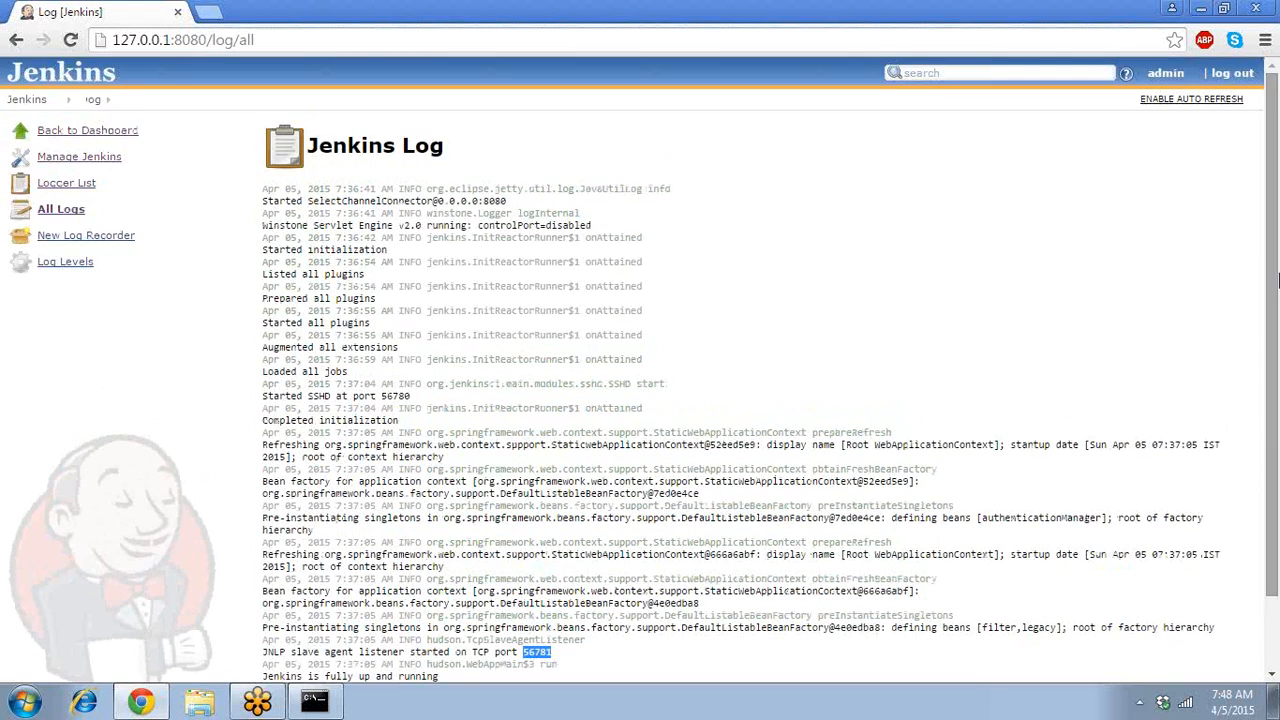
In the global security configuration, set the TCP port for JNLP slave agents to Fixed 6789 and save
left_click(36, 106)
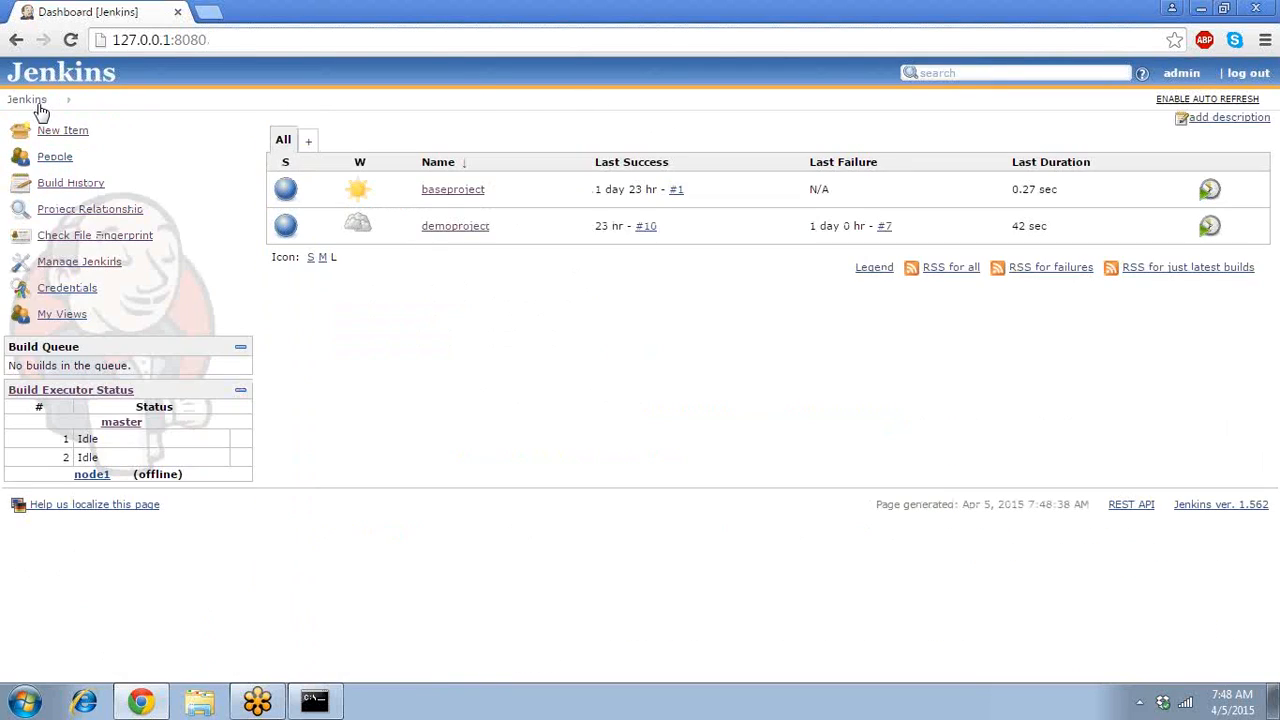
left_click(86, 264)
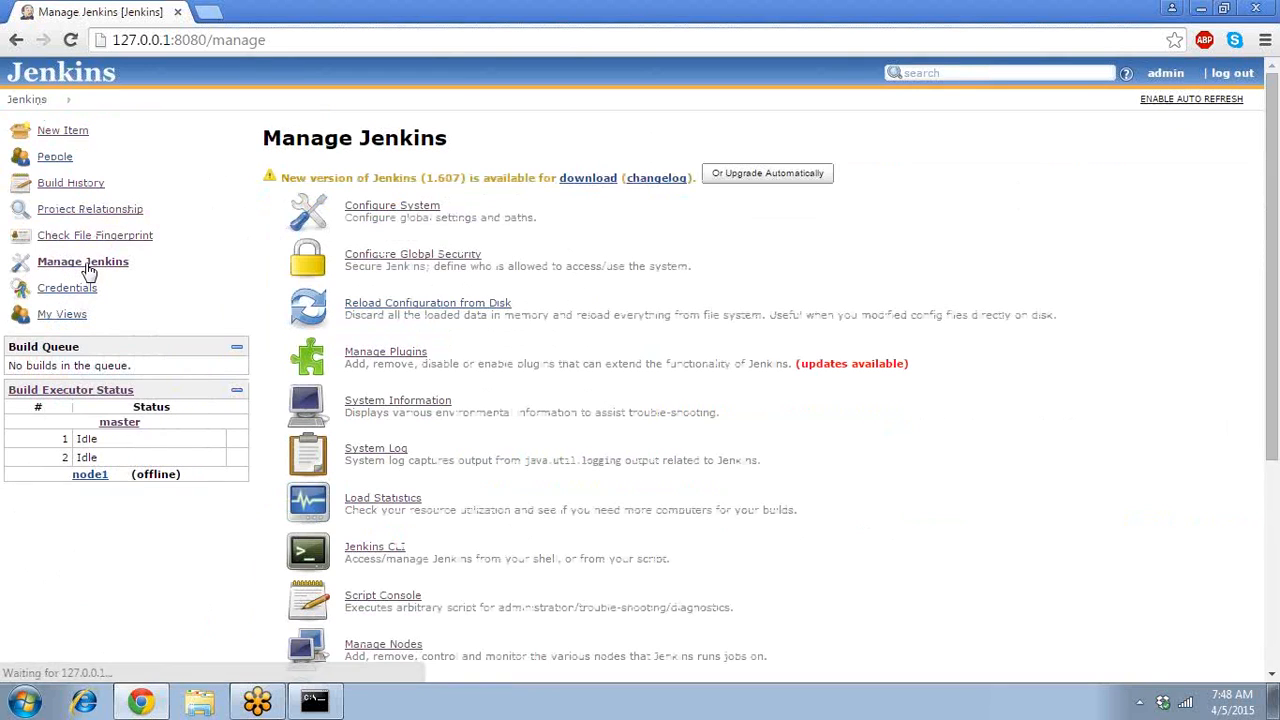
left_click(397, 262)
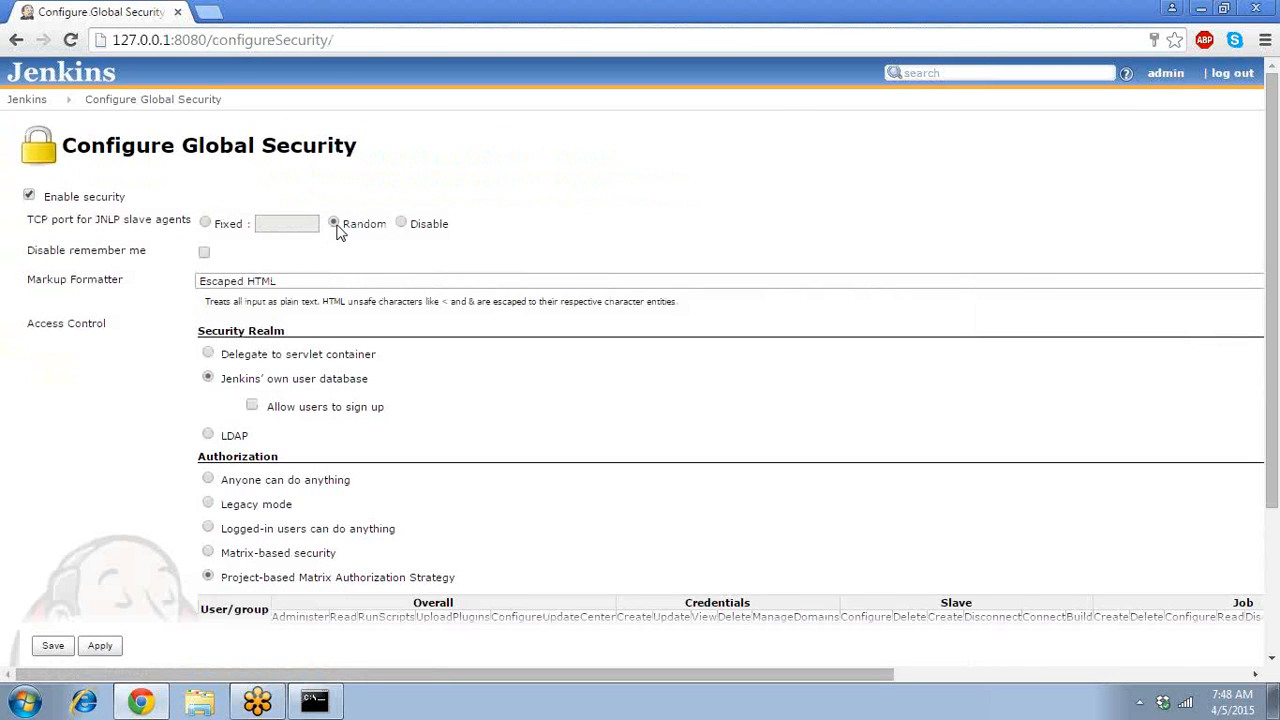
left_click(206, 223)
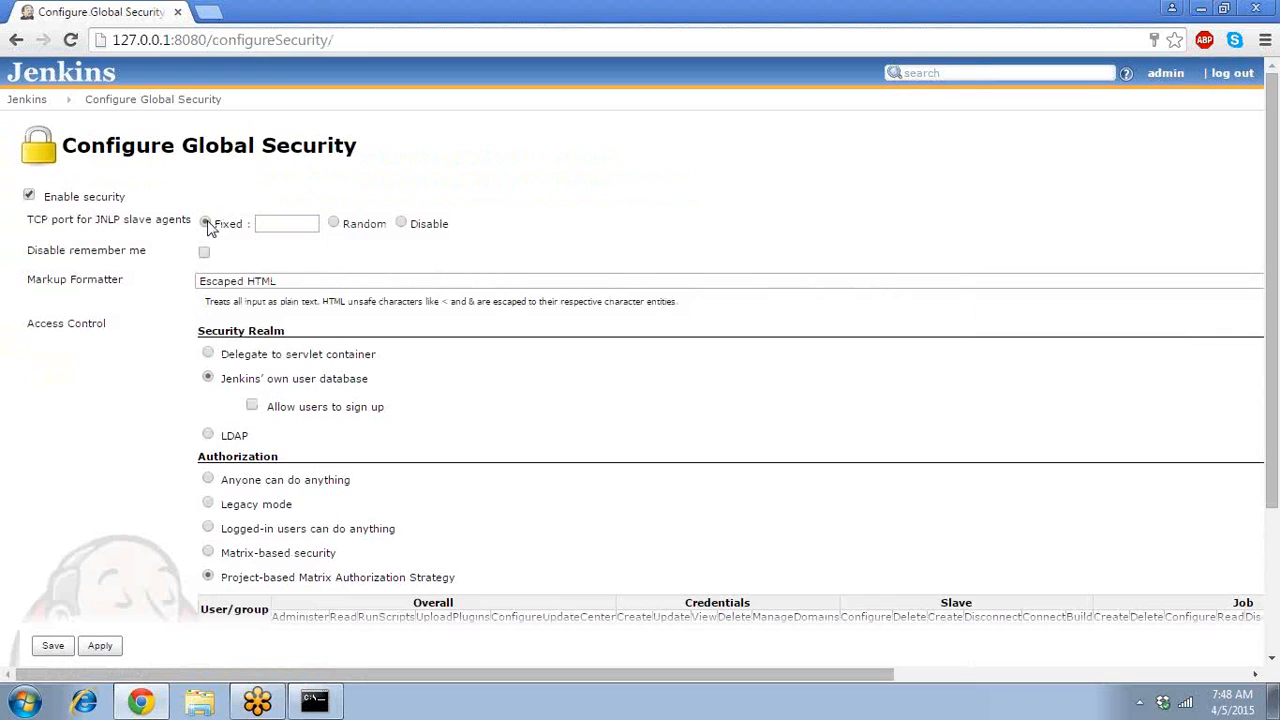
left_click(295, 222)
type("5768")
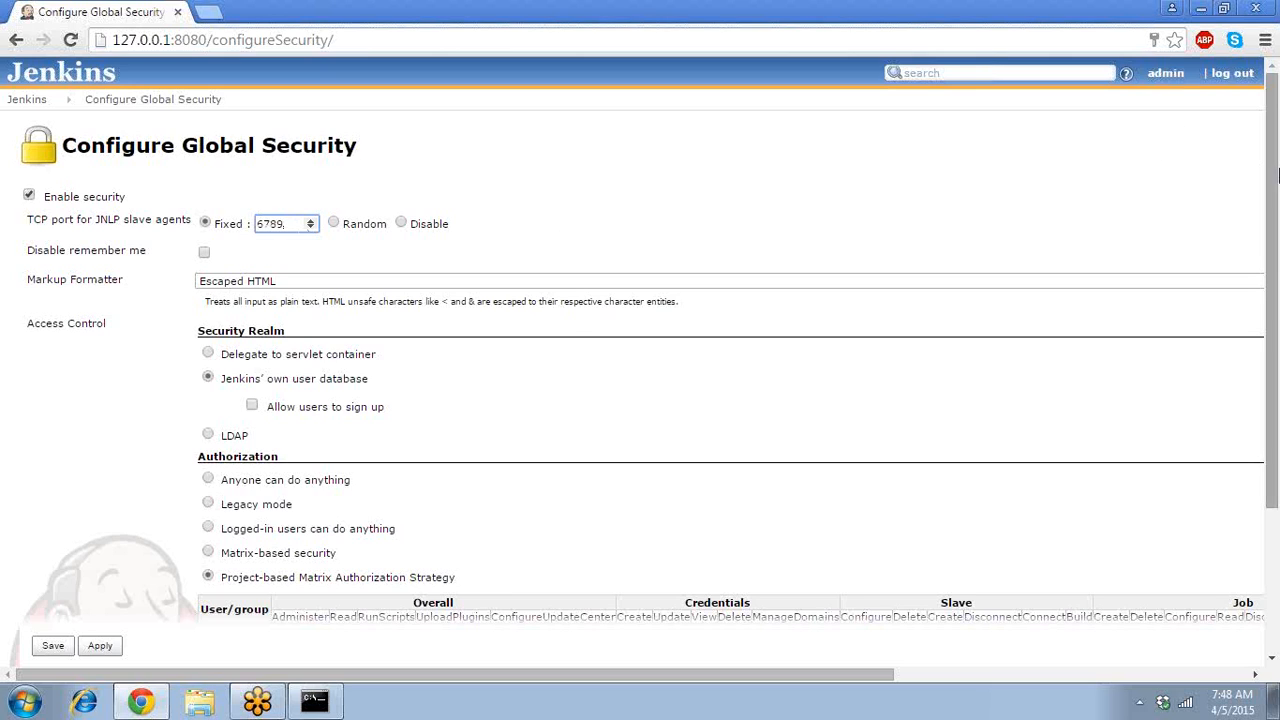
left_click_drag(1270, 162, 1276, 410)
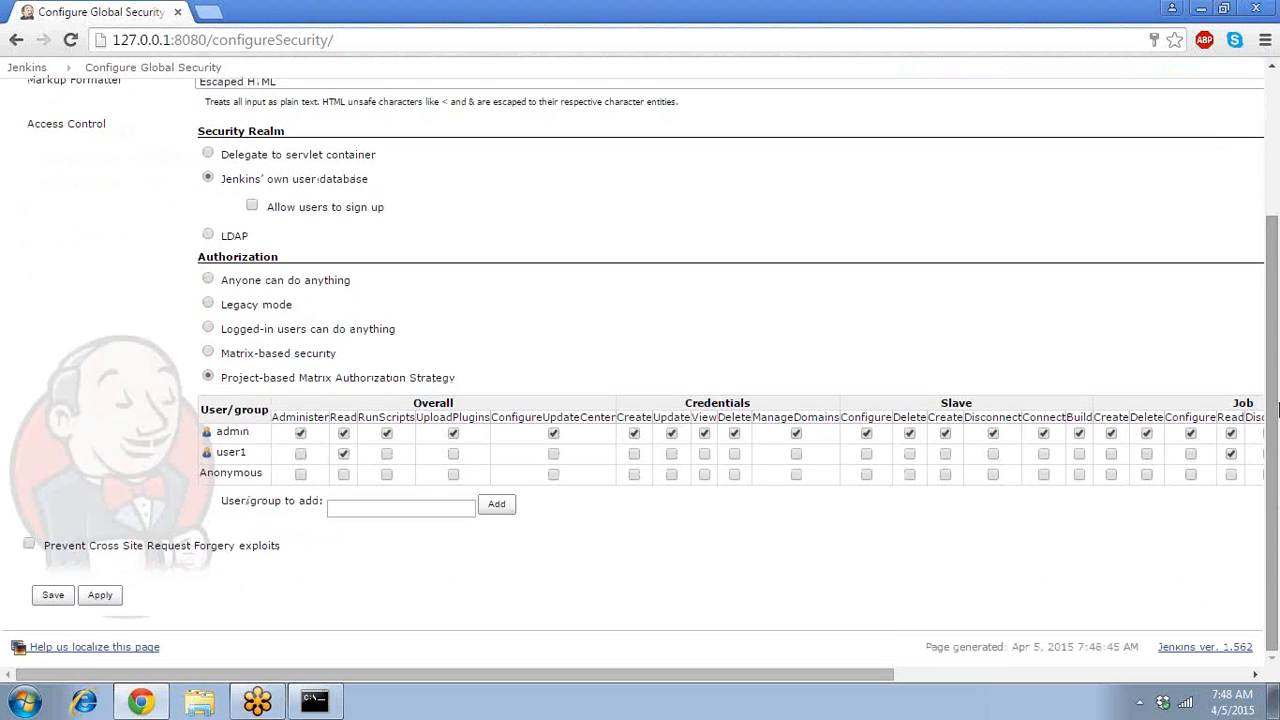
left_click(47, 597)
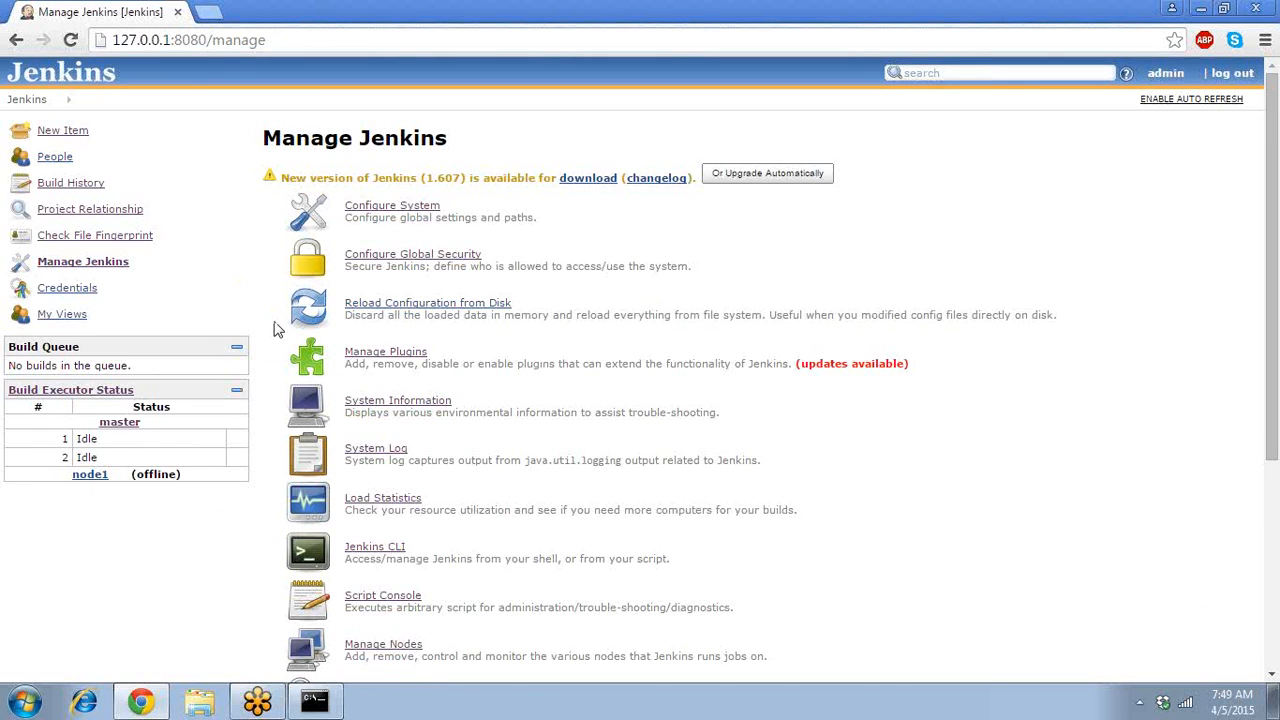
Check the latest JNLP slave agent listener entry in the full Jenkins log for its TCP port
left_click(397, 453)
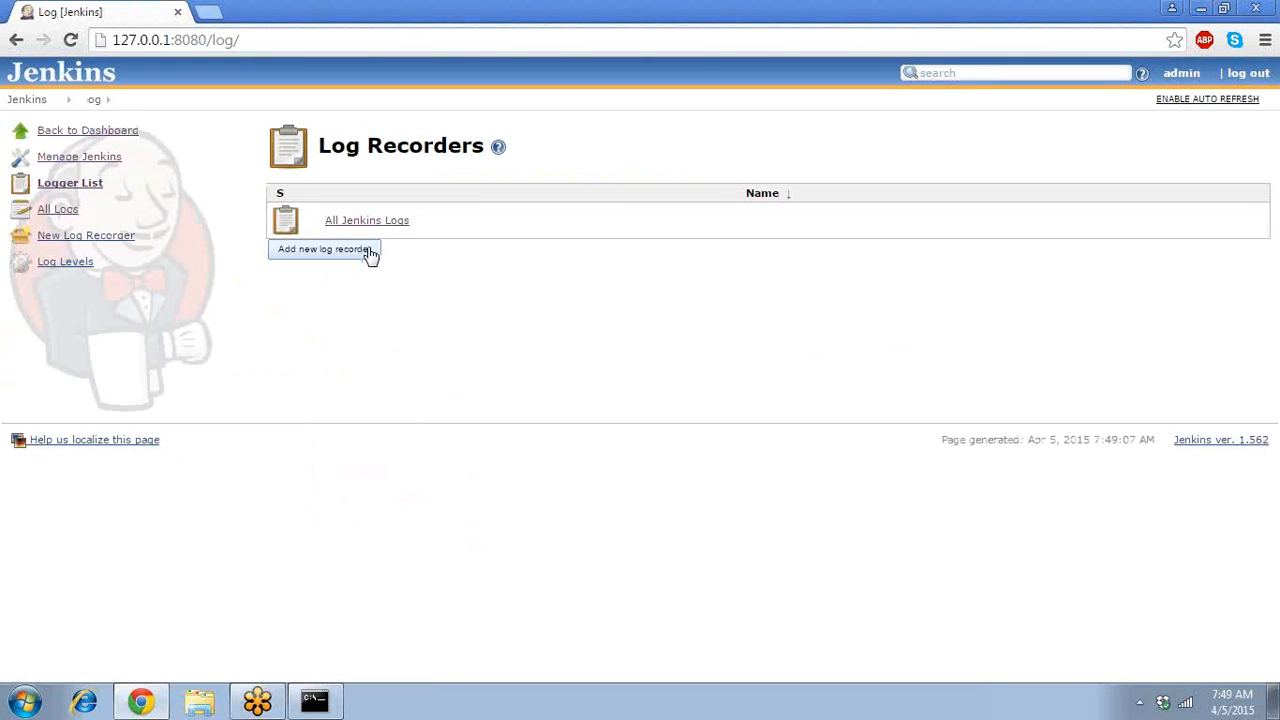
left_click(376, 221)
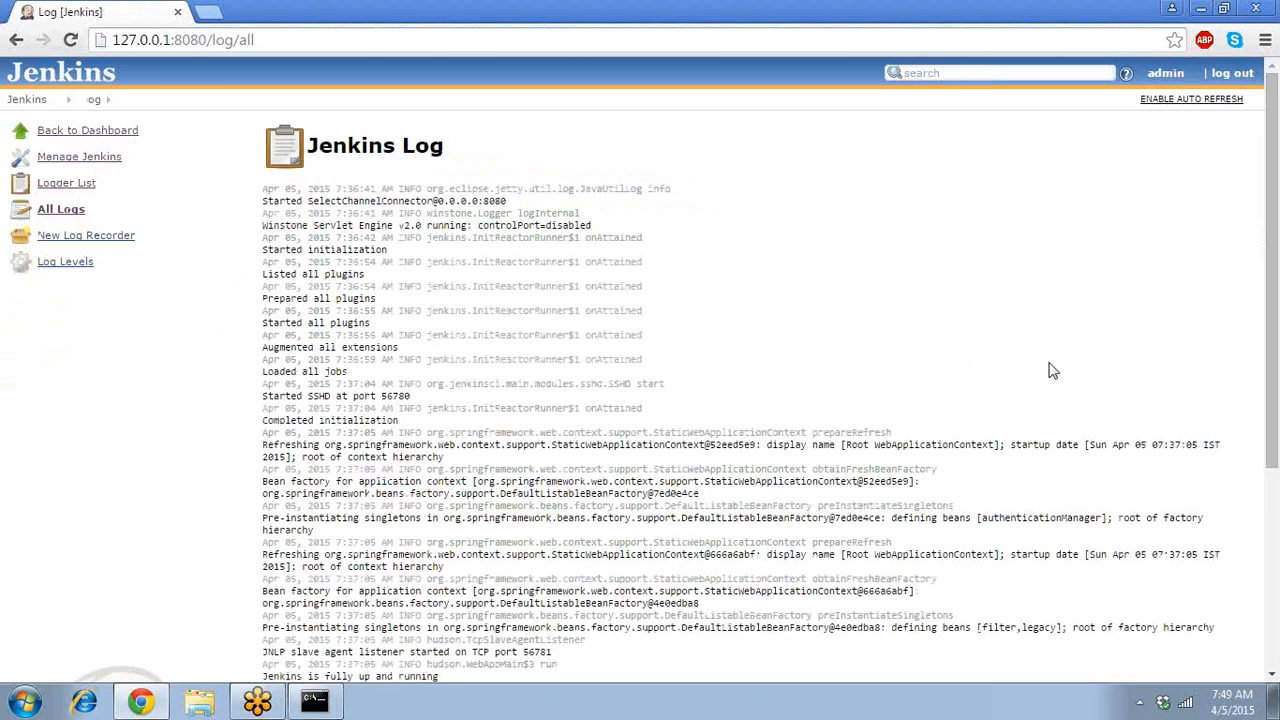
scroll(640, 450, "down", 5)
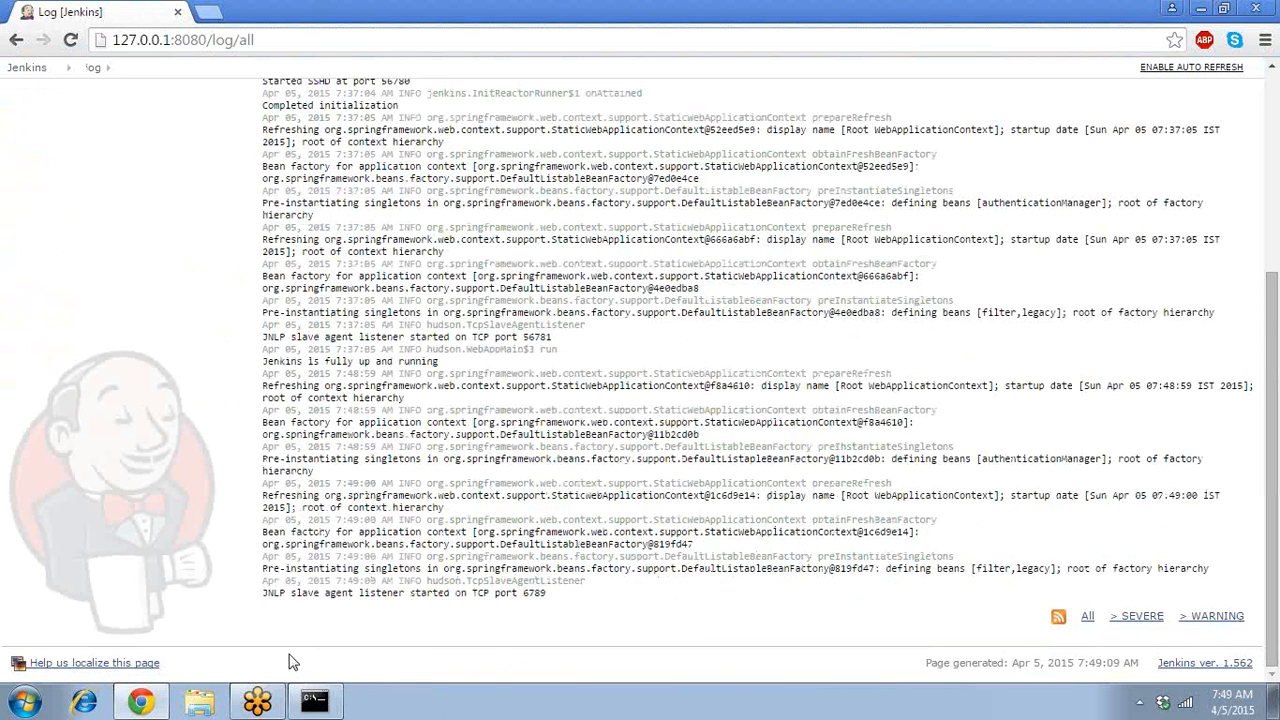
double_click(533, 593)
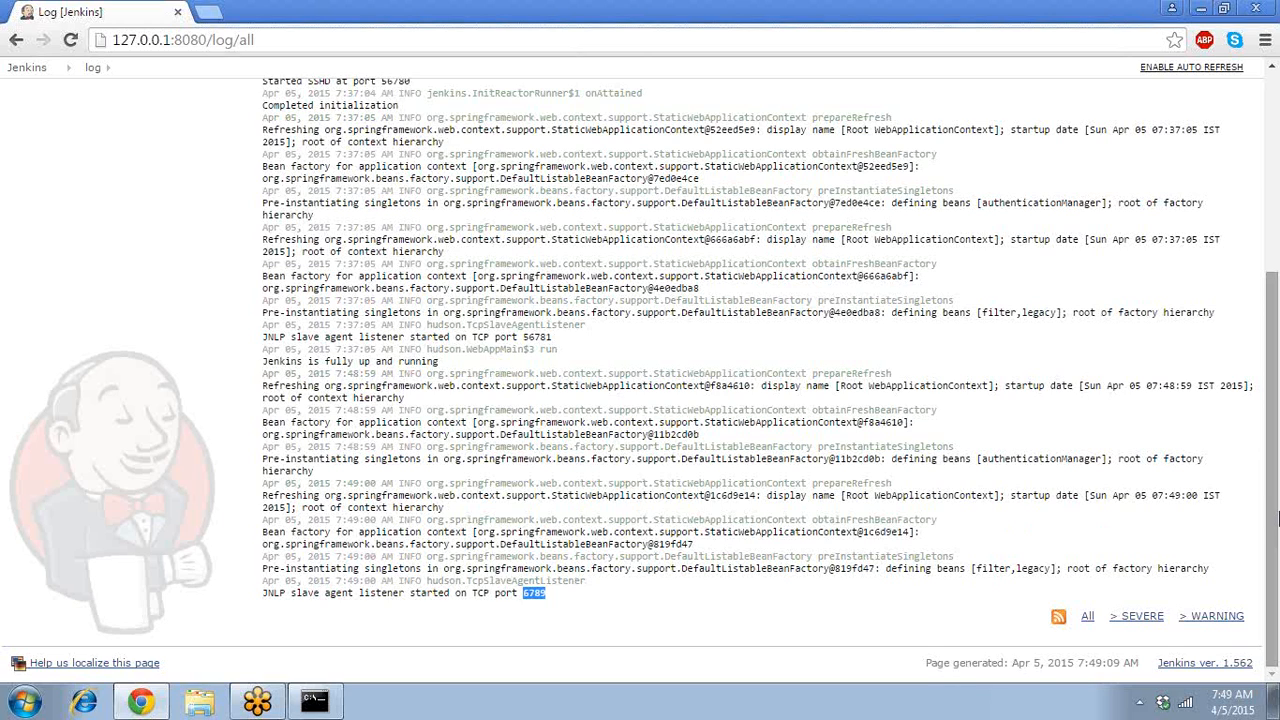
scroll(625, 215, "up", 3)
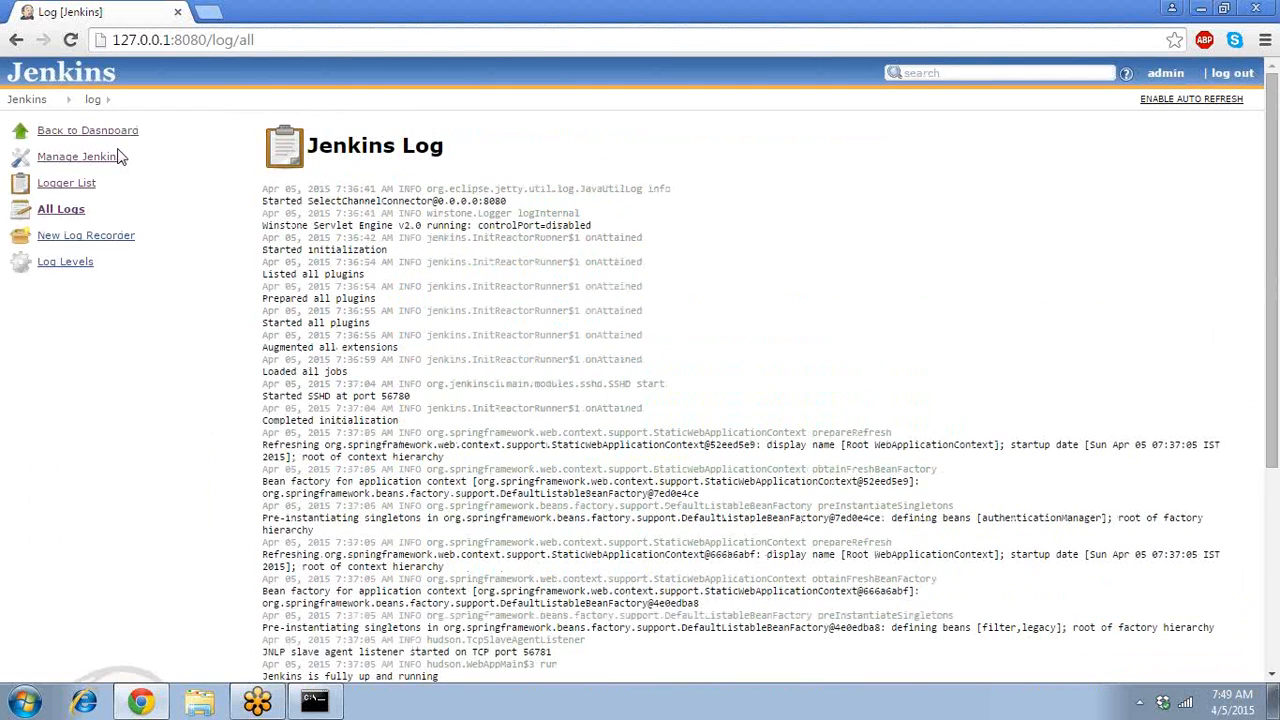
In the configuration of node1, set the tunnel connection to go through 127.0.0.1:6789 in the advanced launch settings
left_click(20, 102)
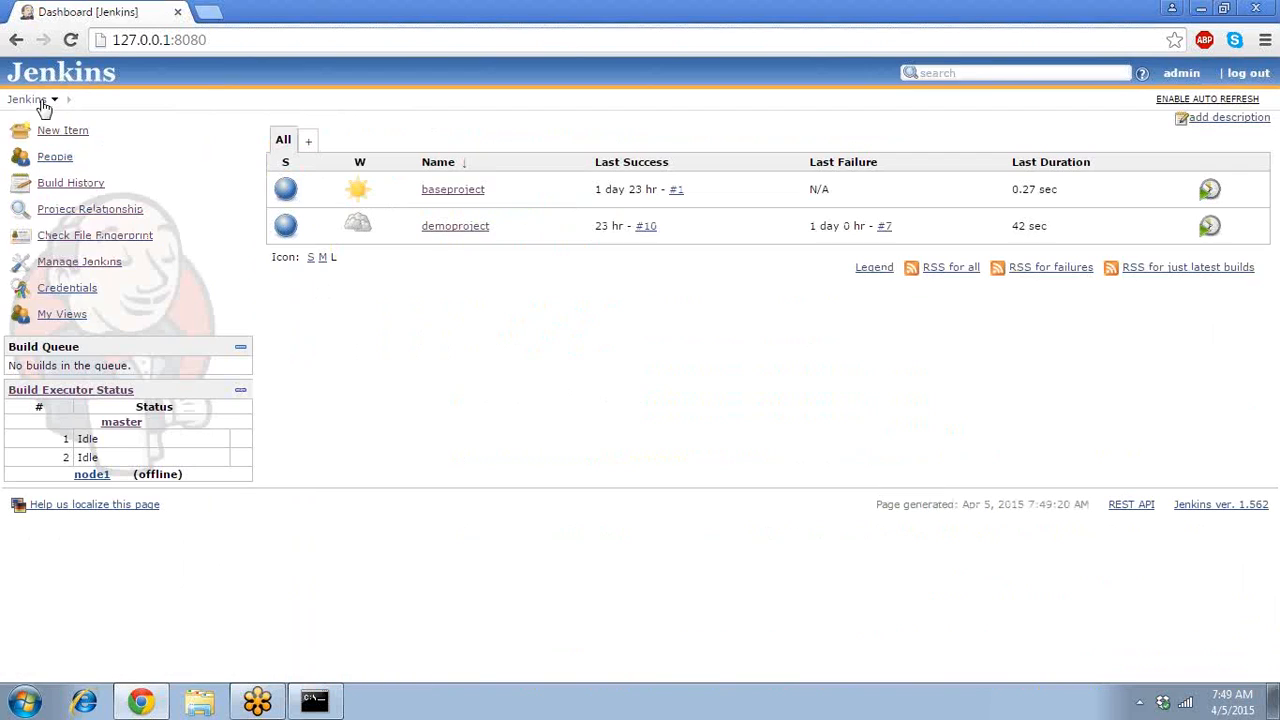
left_click(78, 268)
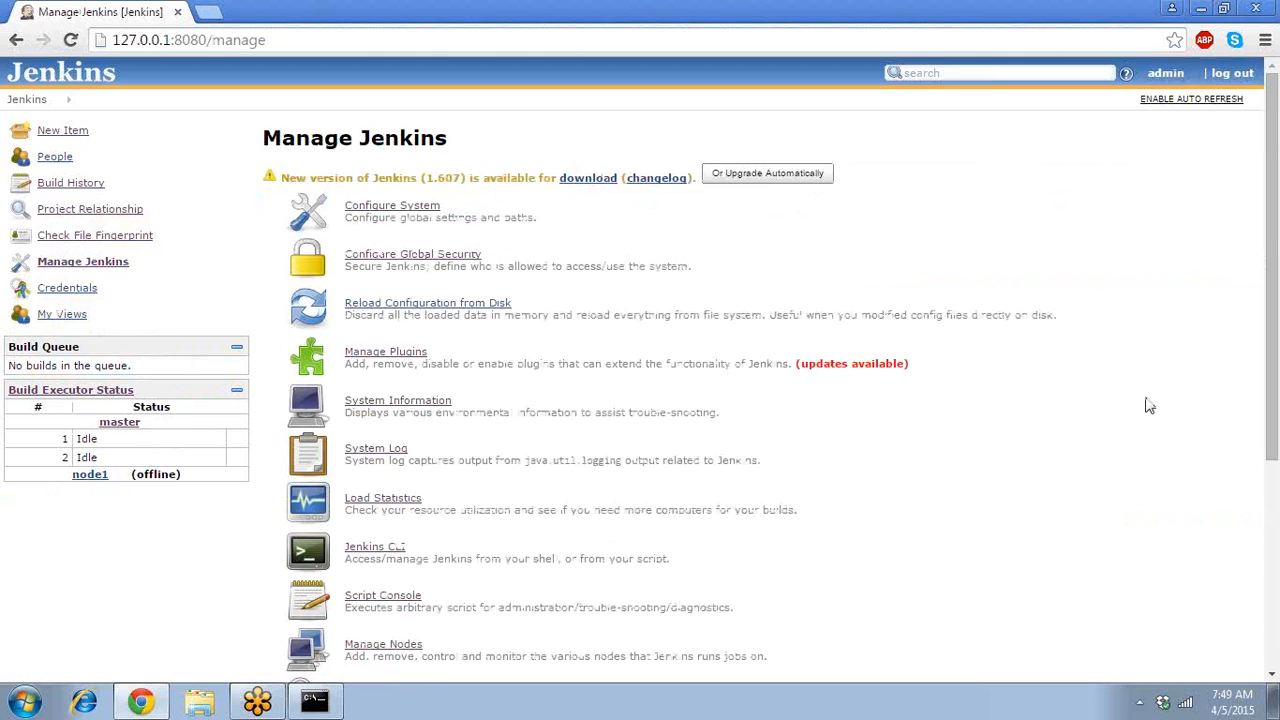
scroll(1278, 385, "down", 1)
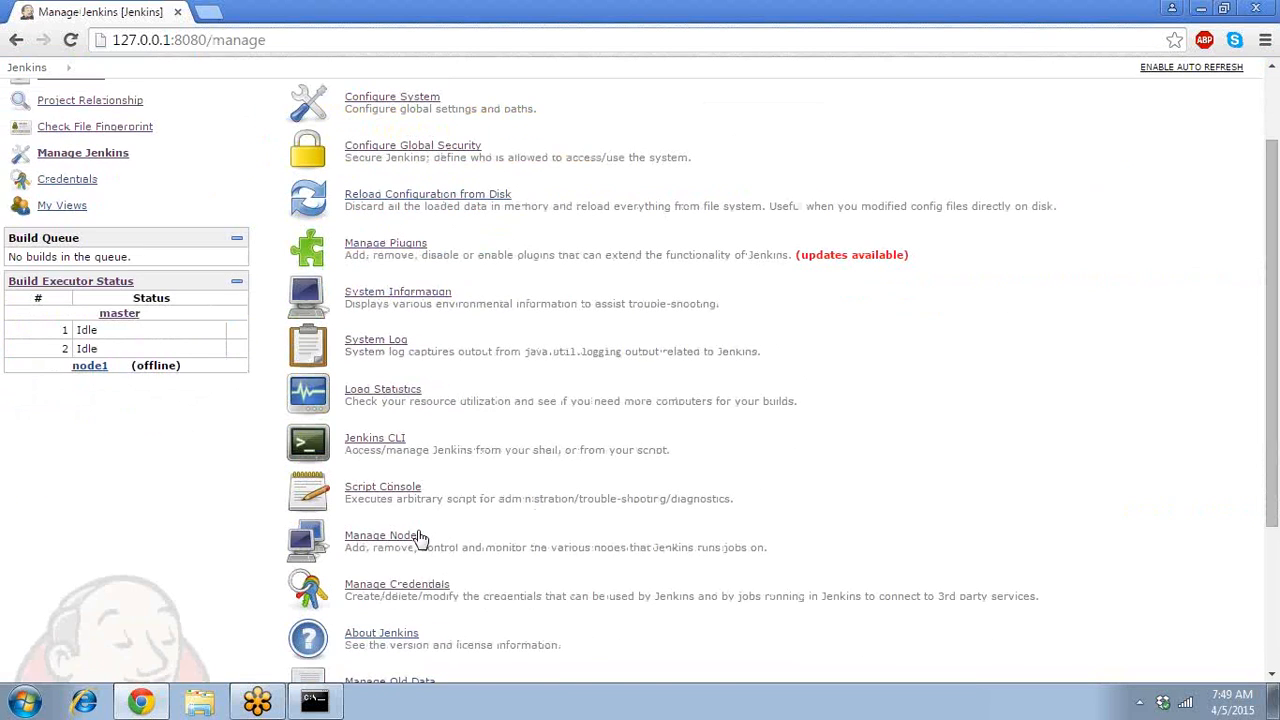
left_click(418, 537)
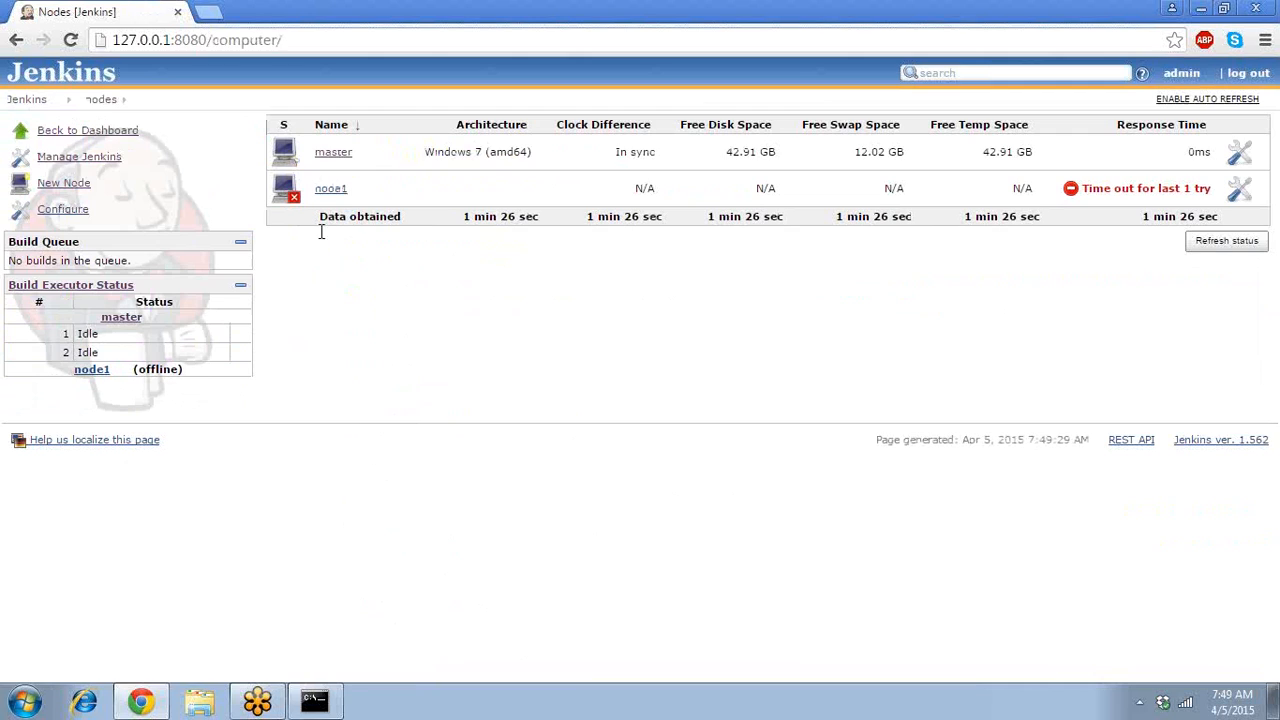
left_click(336, 192)
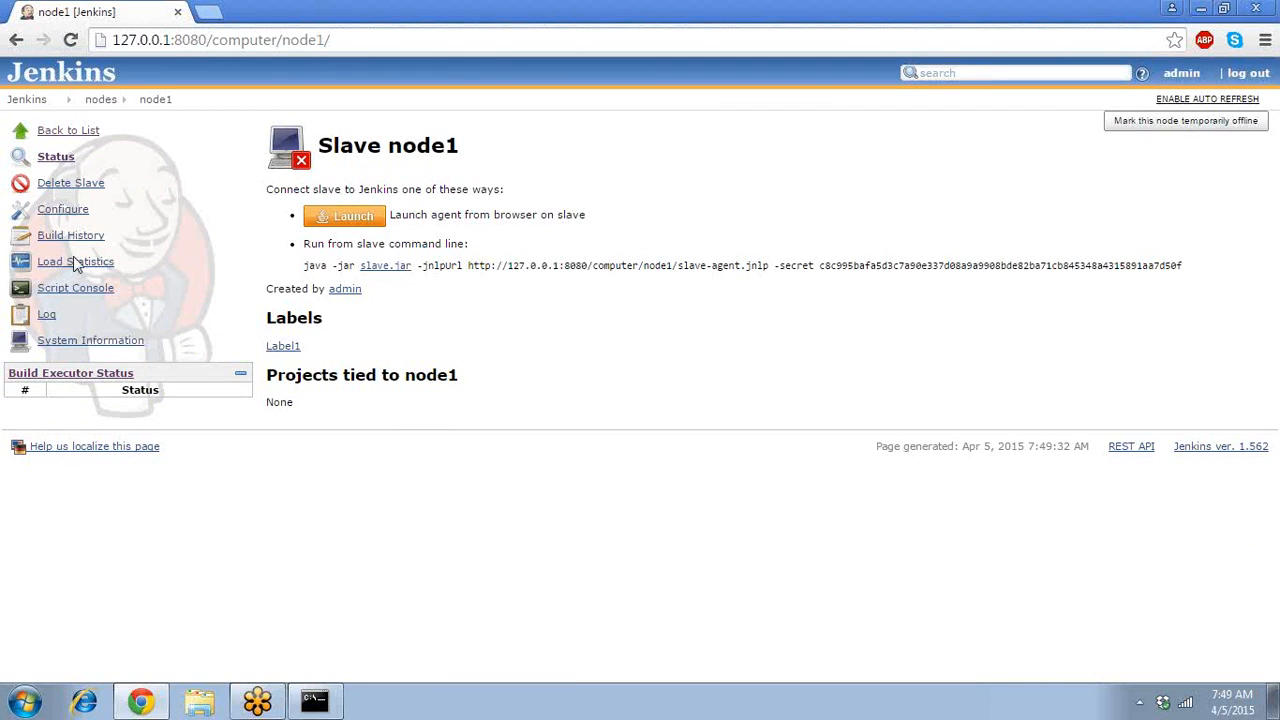
left_click(76, 211)
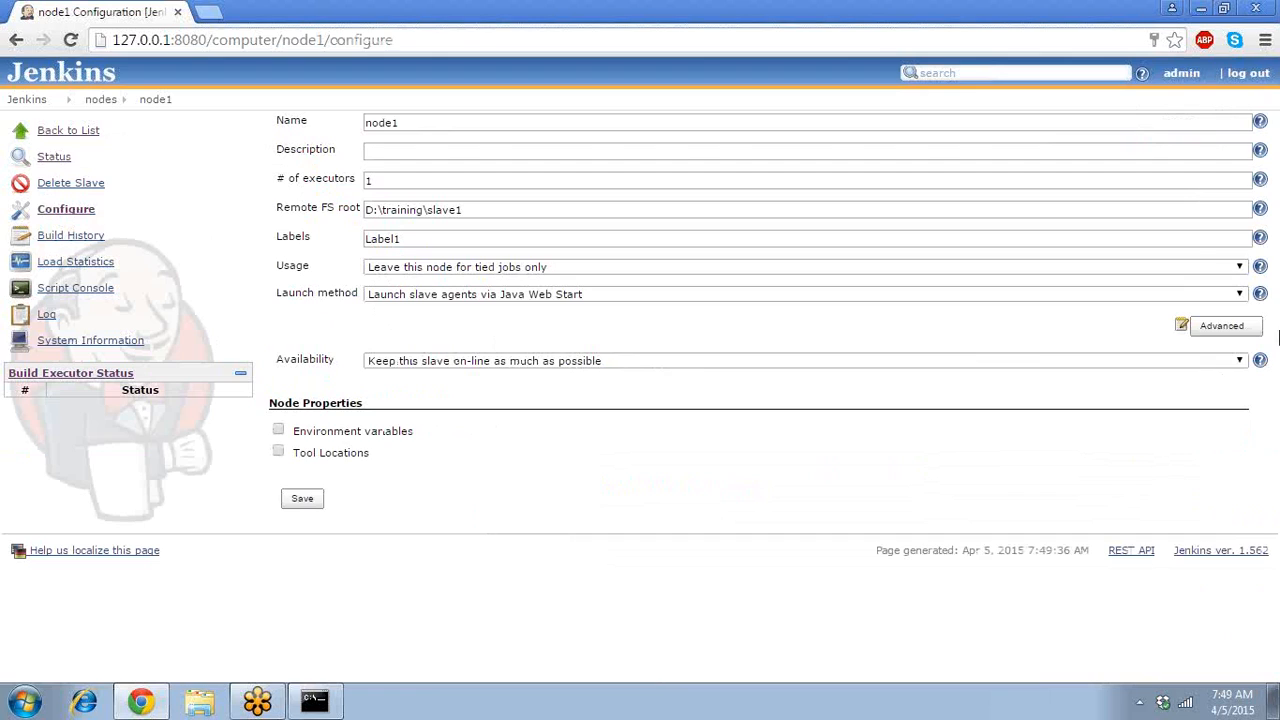
left_click(1248, 333)
left_click(743, 334)
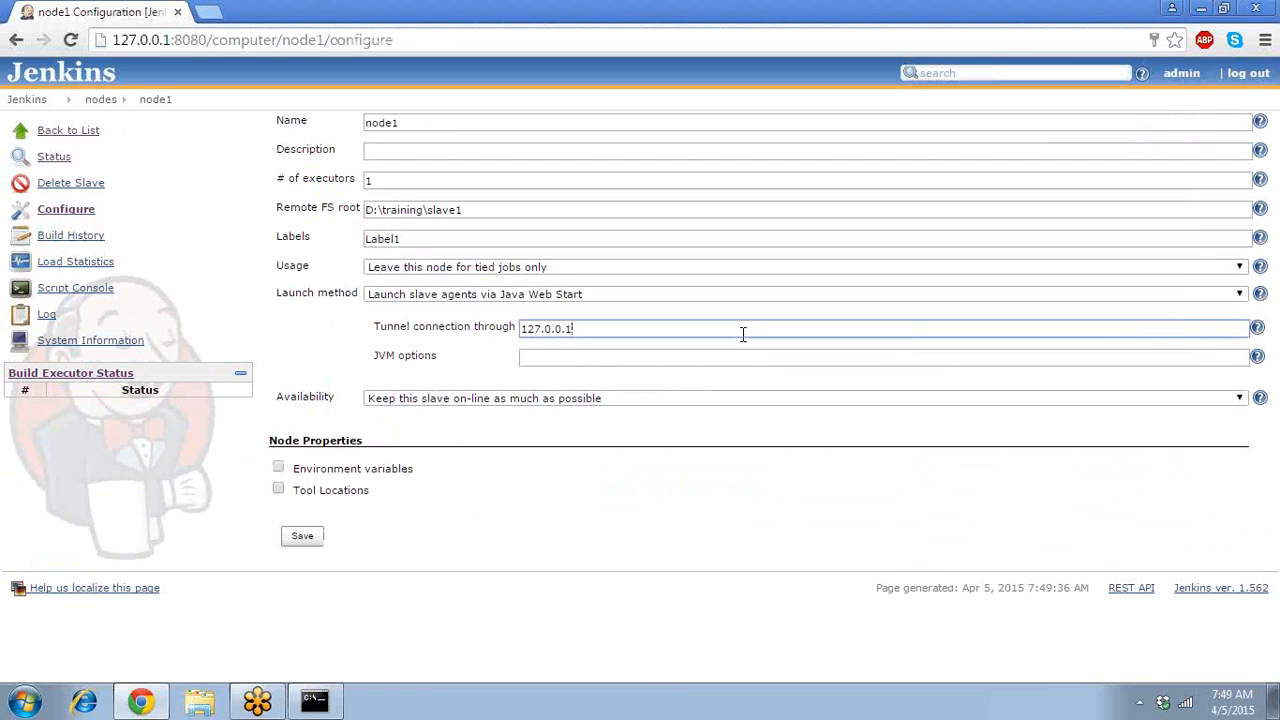
type(":6789")
left_click(630, 505)
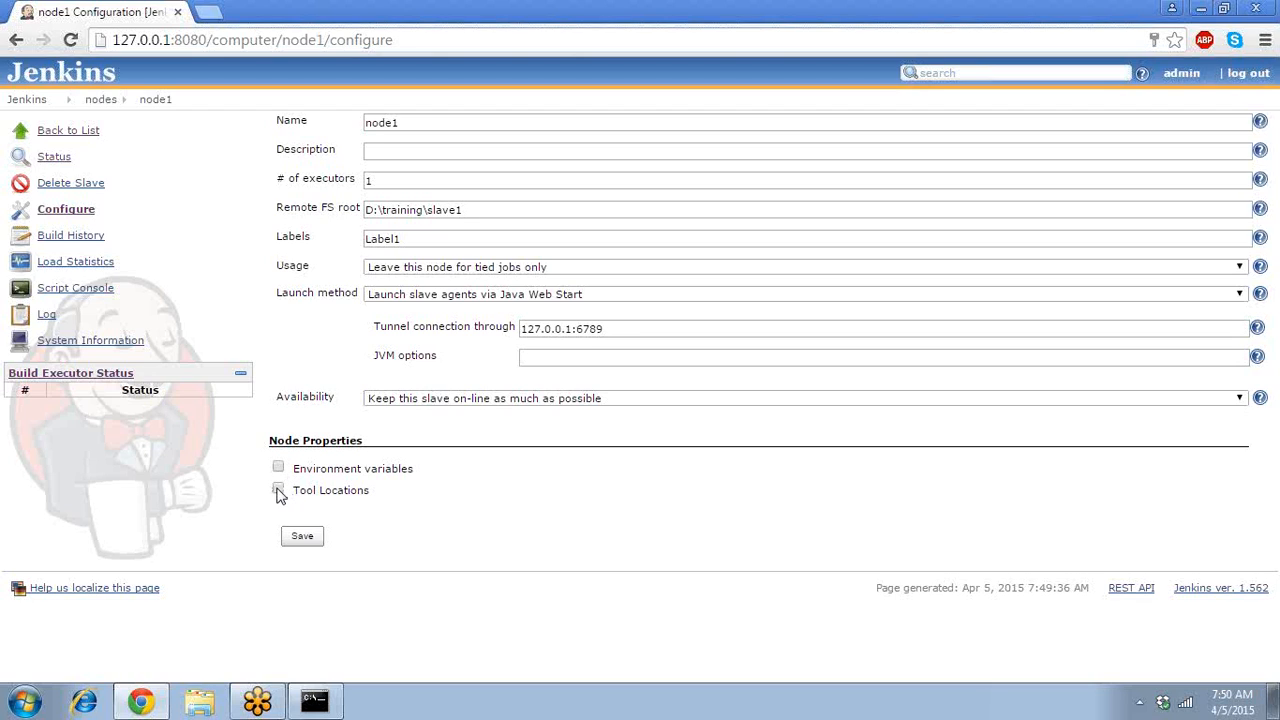
left_click(279, 490)
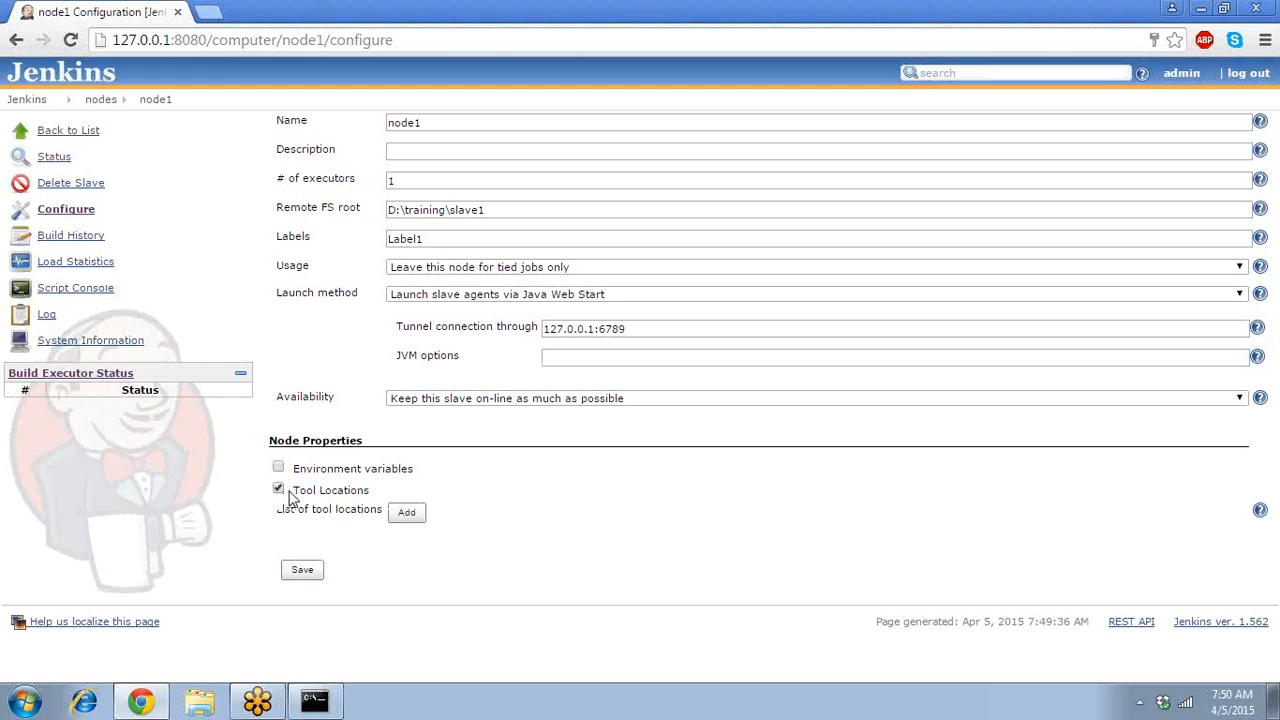
left_click(395, 516)
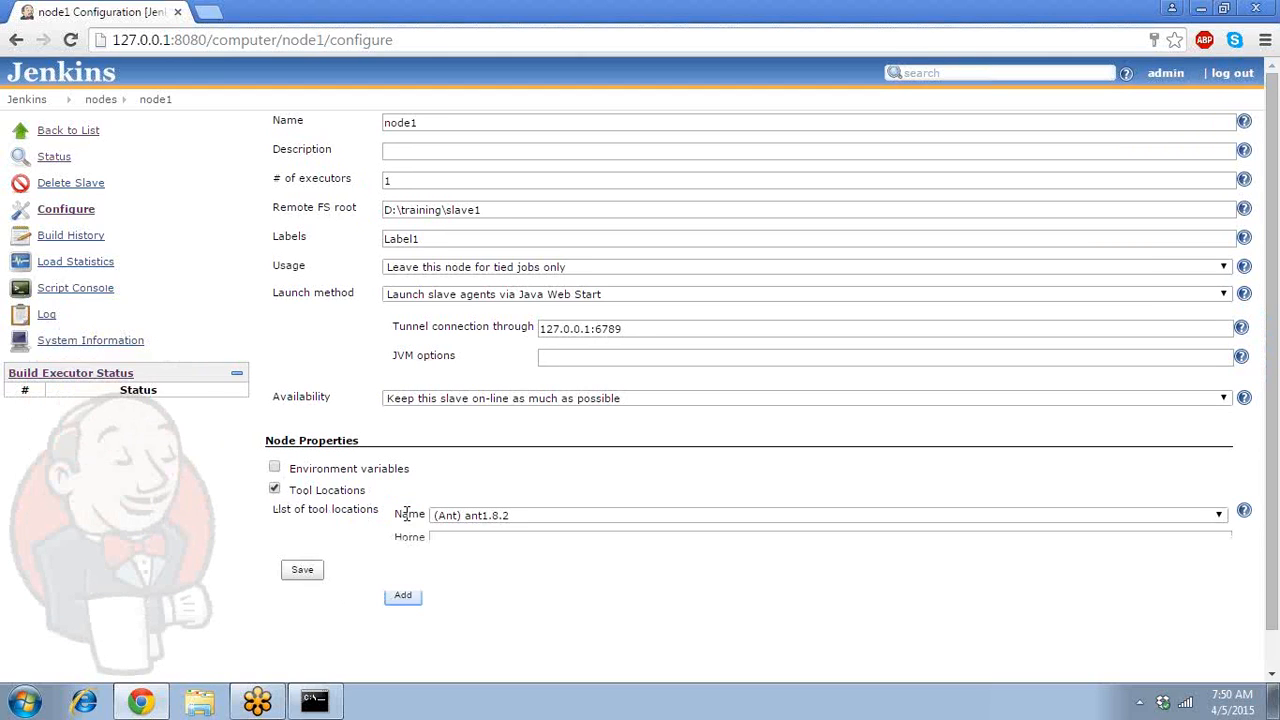
left_click(455, 516)
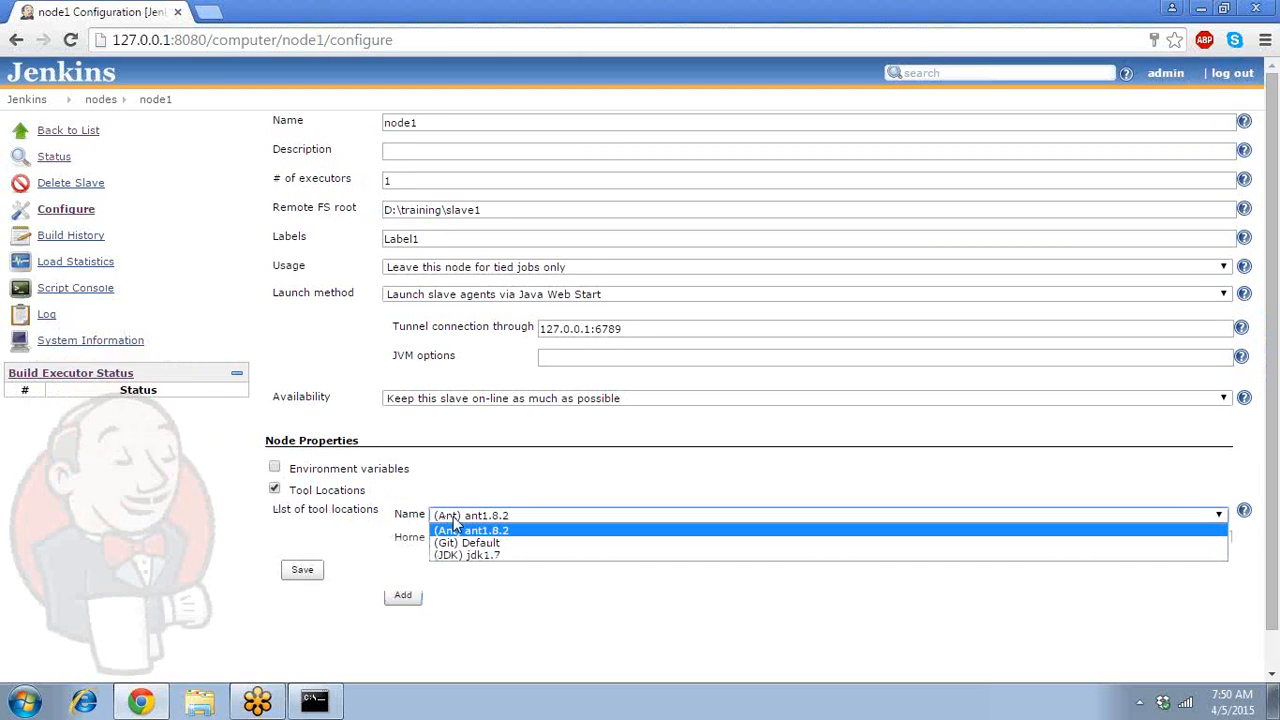
left_click(315, 562)
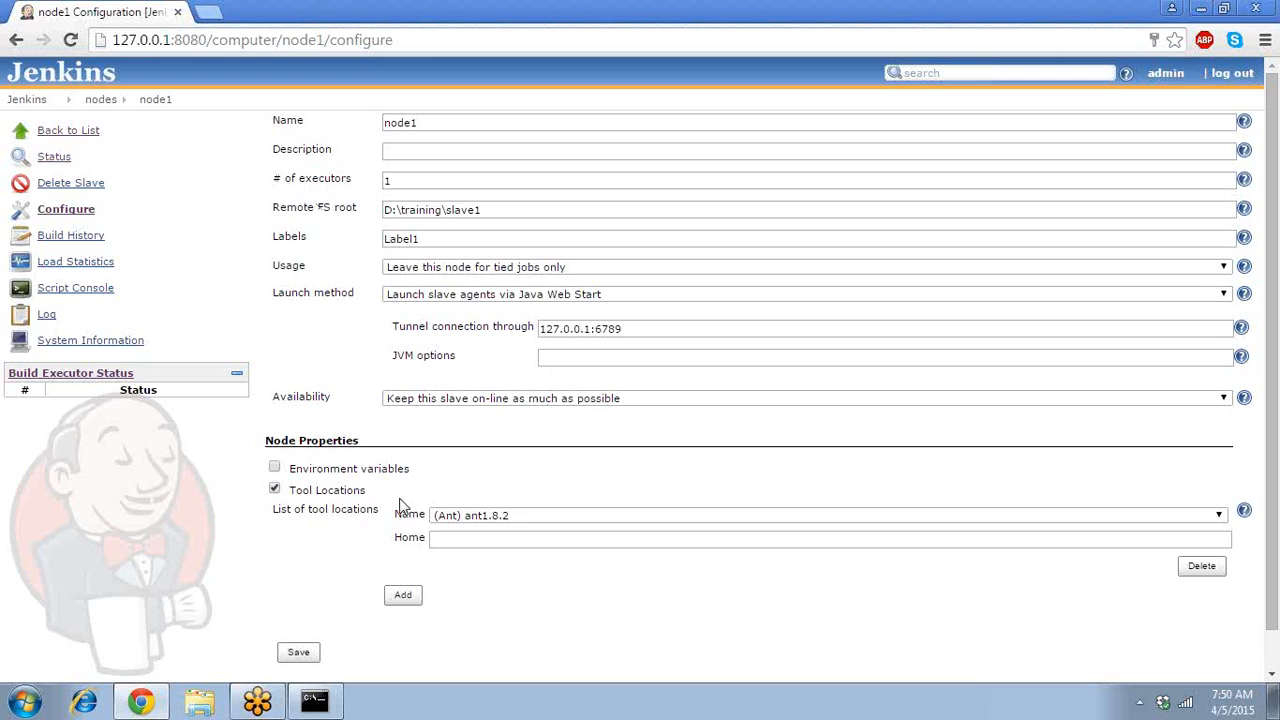
left_click(469, 538)
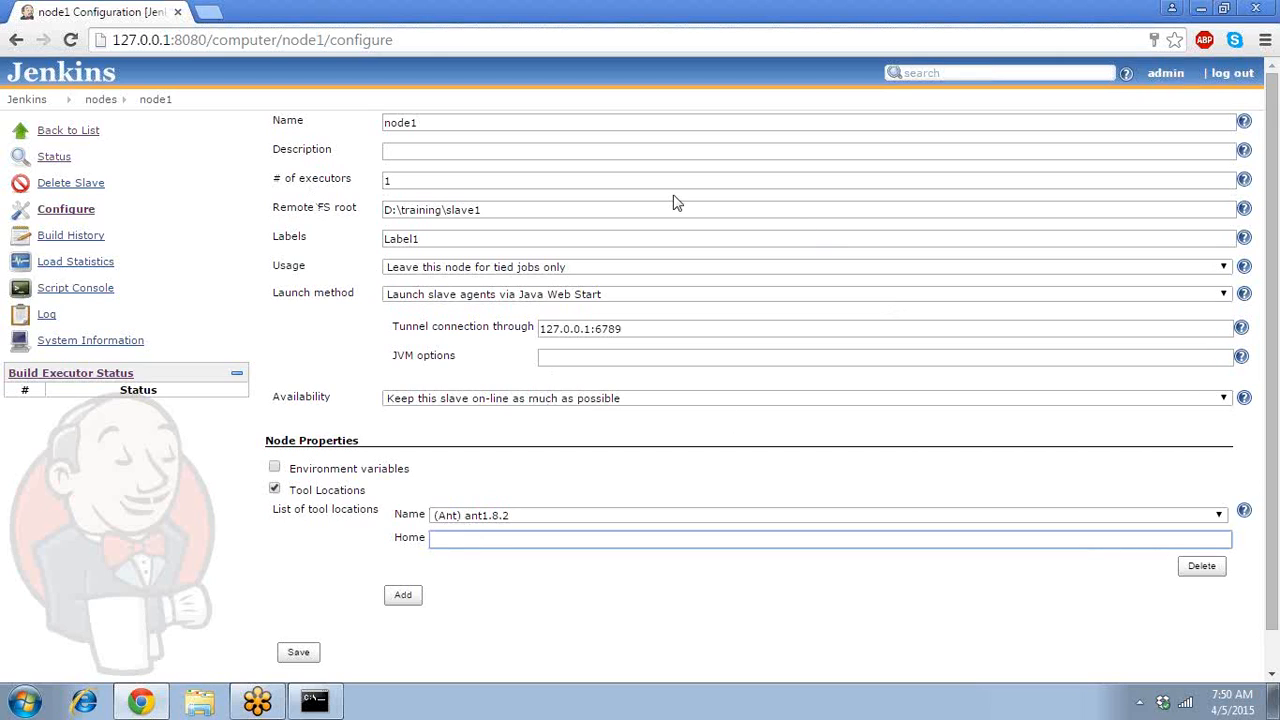
left_click(277, 495)
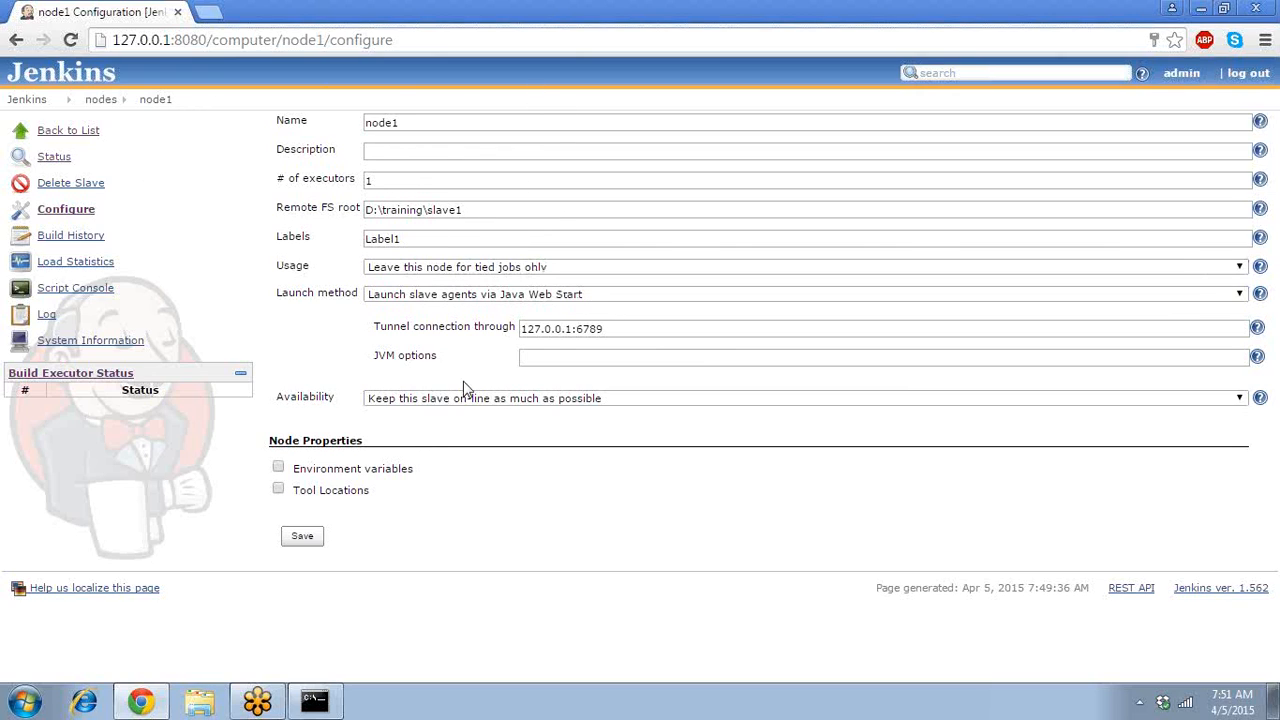
left_click(279, 468)
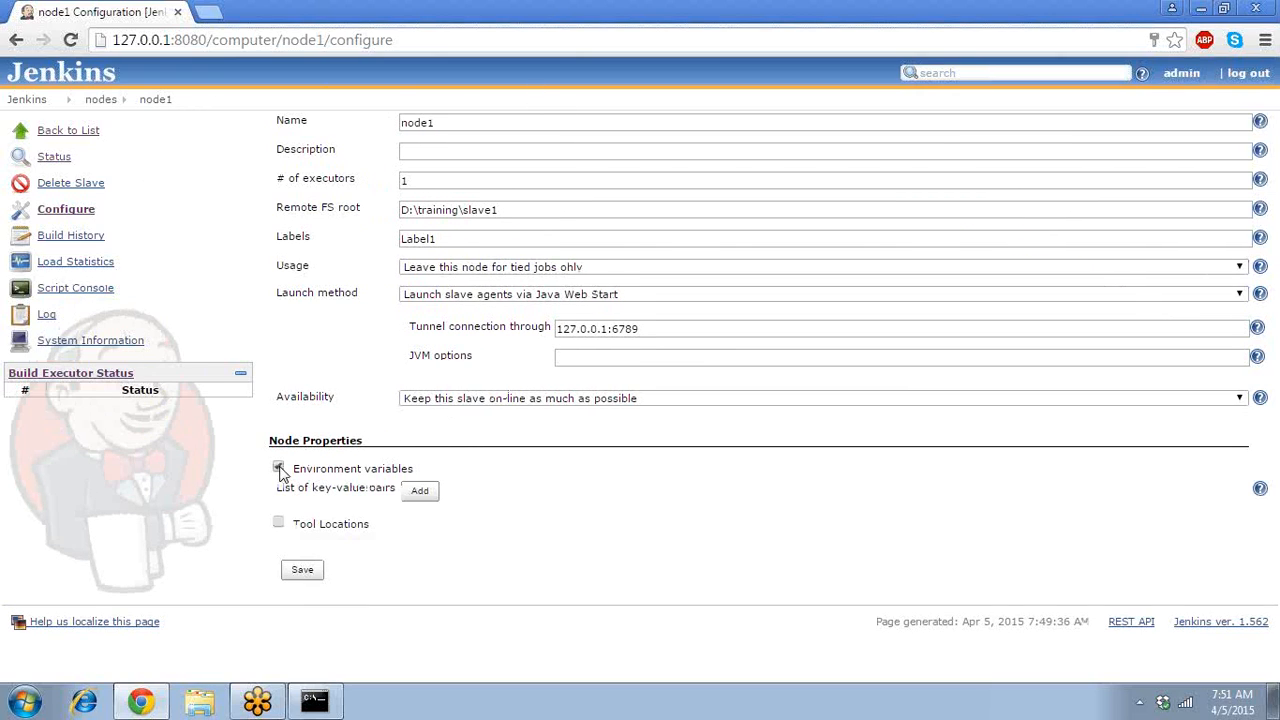
left_click(279, 468)
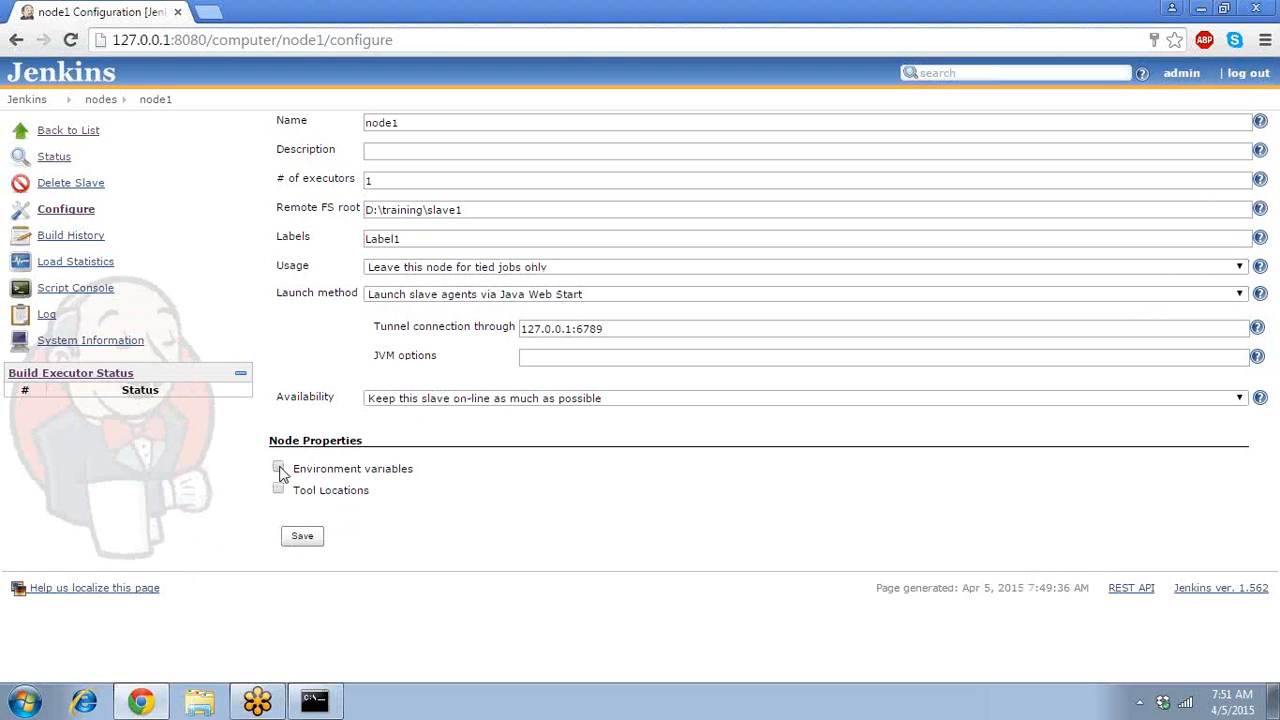
Save the node1 configuration and launch its slave agent from the downloaded JNLP file, allowing the Jenkins Remoting Agent to run
left_click(304, 537)
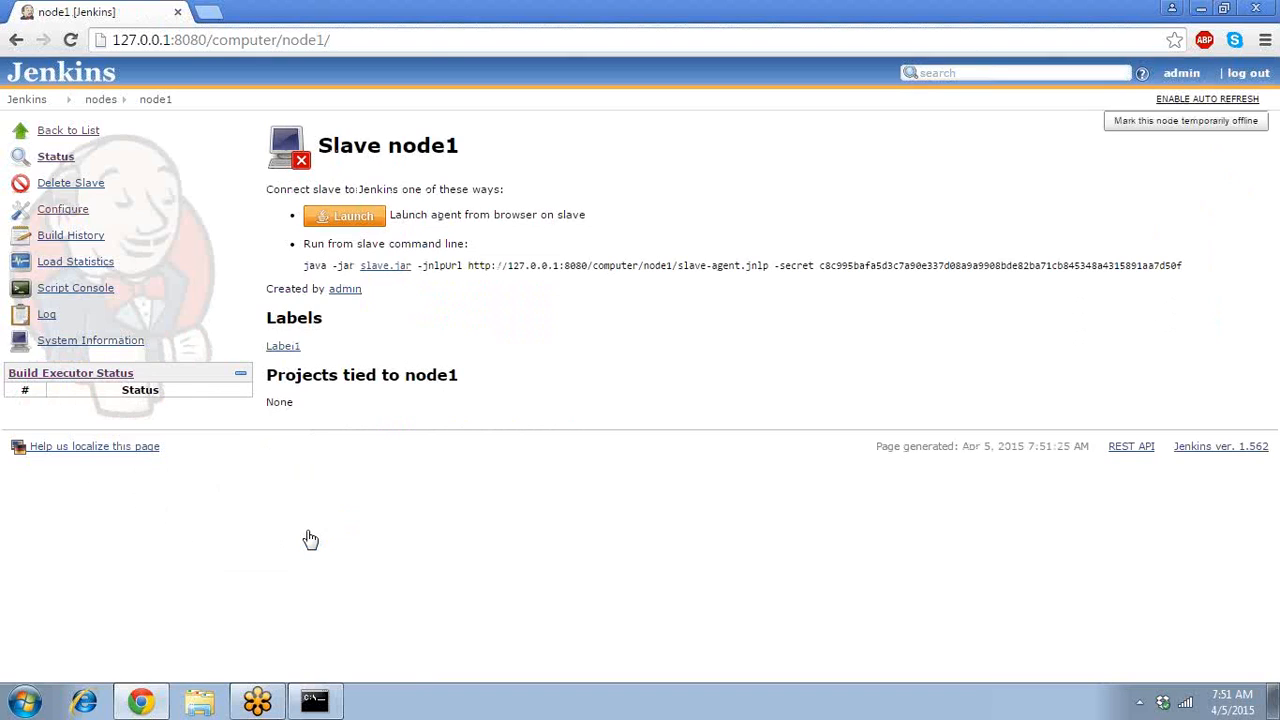
left_click(358, 219)
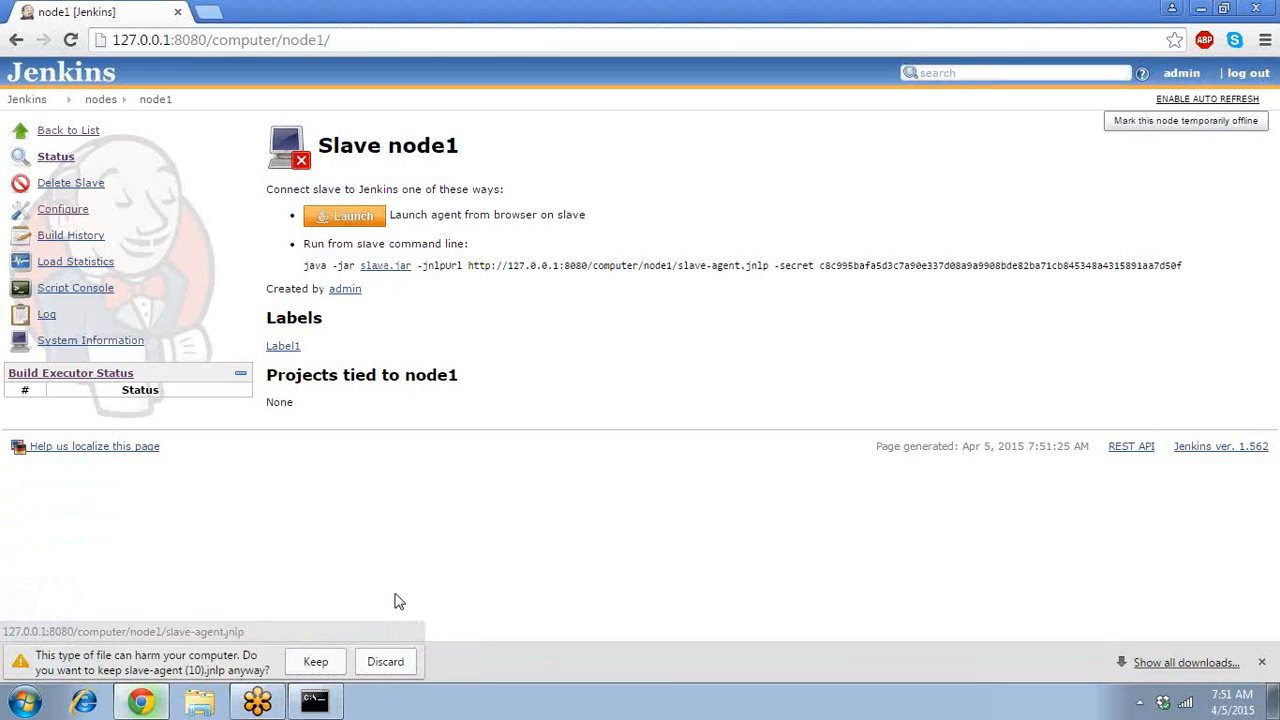
left_click(316, 662)
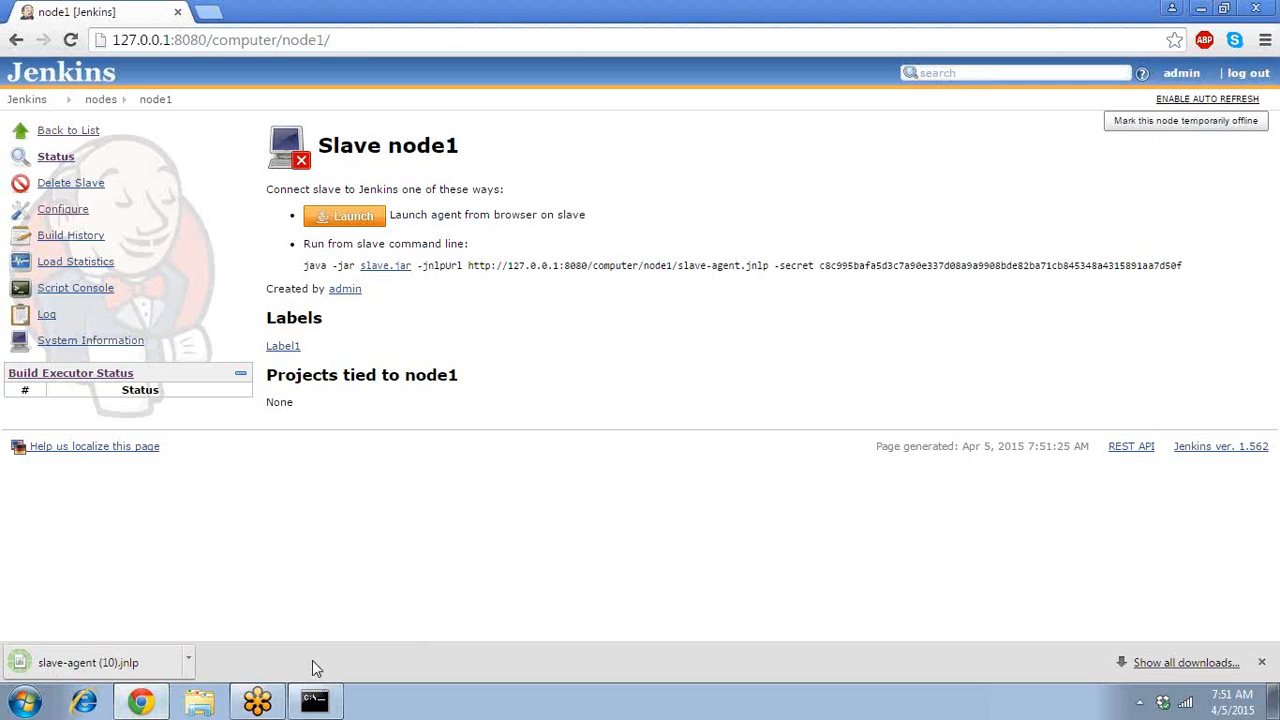
left_click(150, 660)
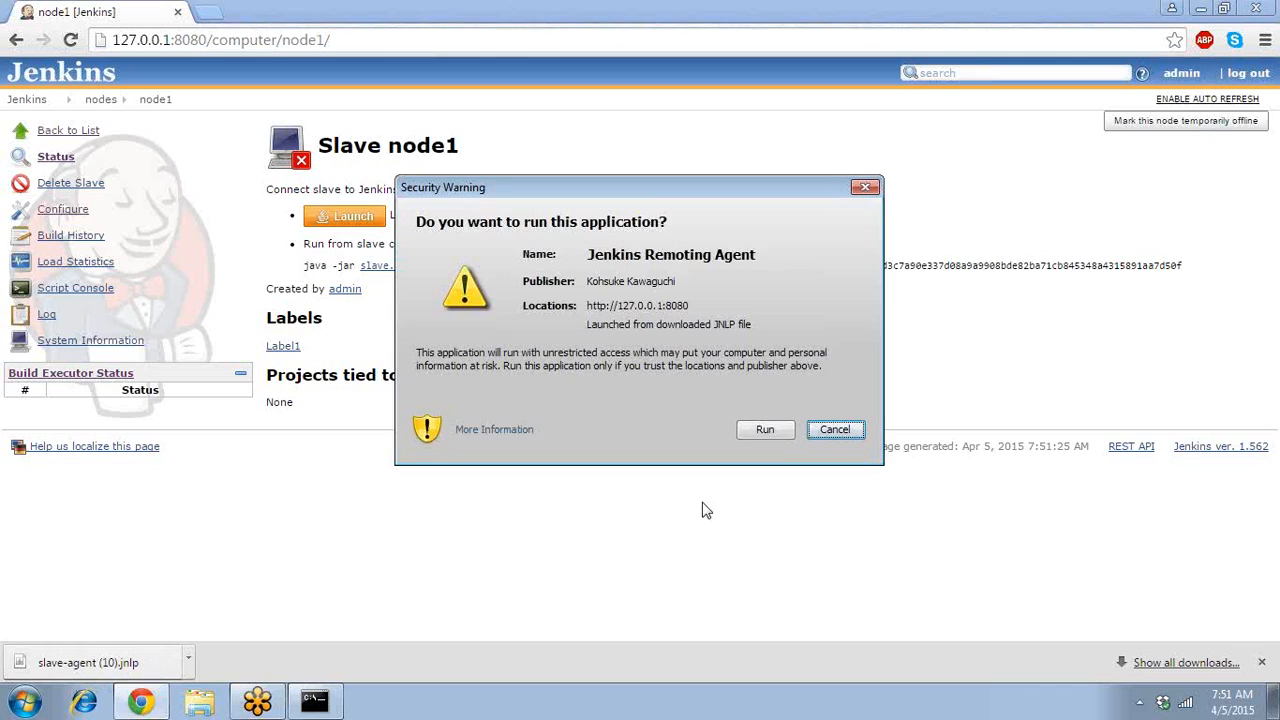
left_click(765, 429)
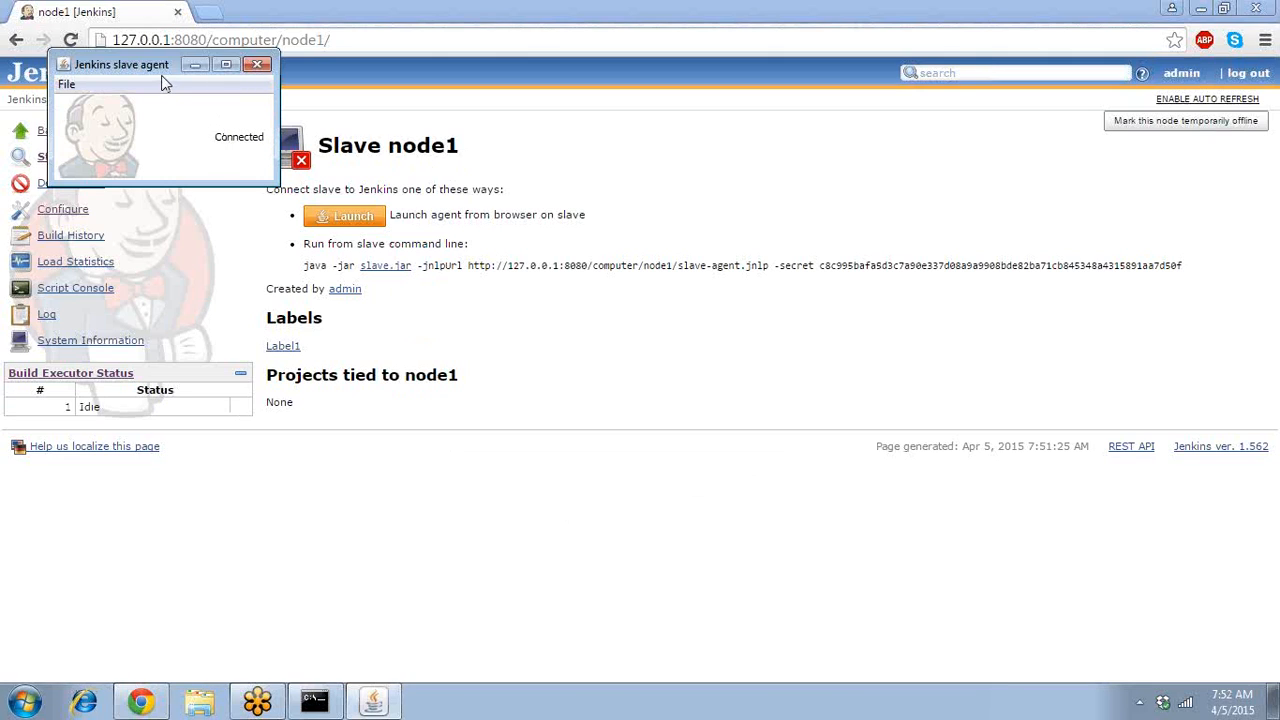
left_click_drag(153, 65, 775, 188)
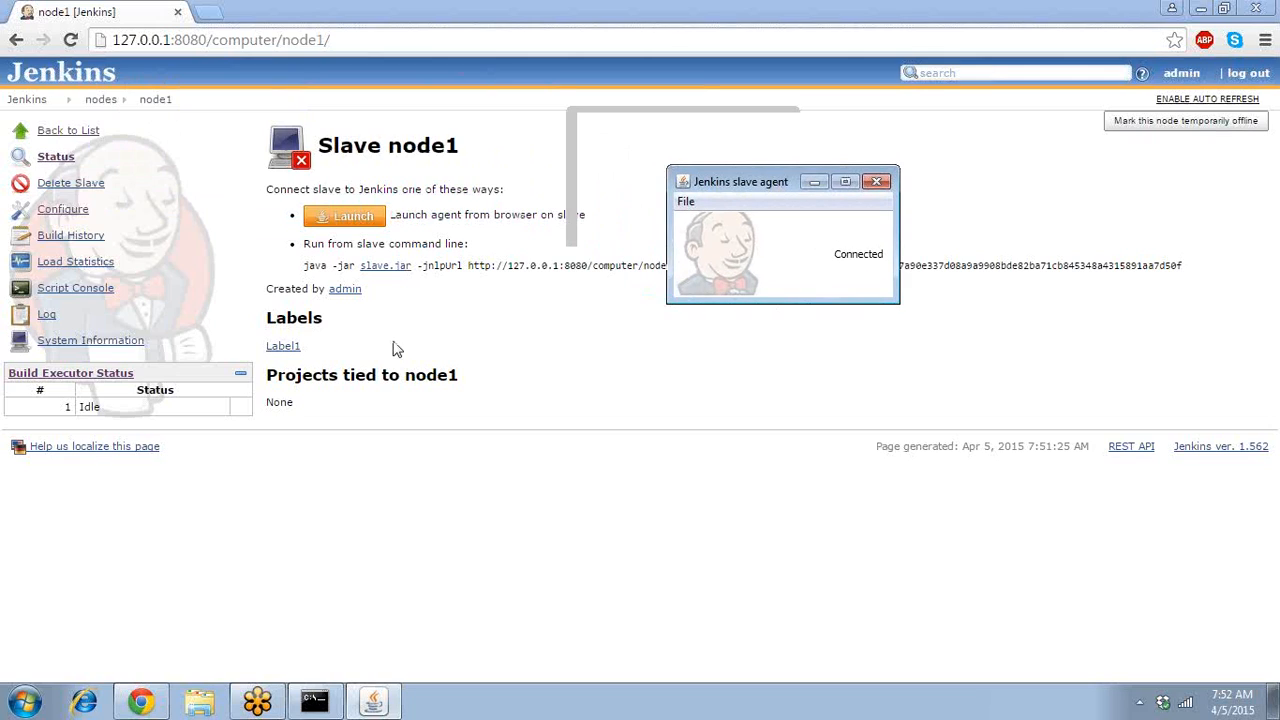
left_click(100, 98)
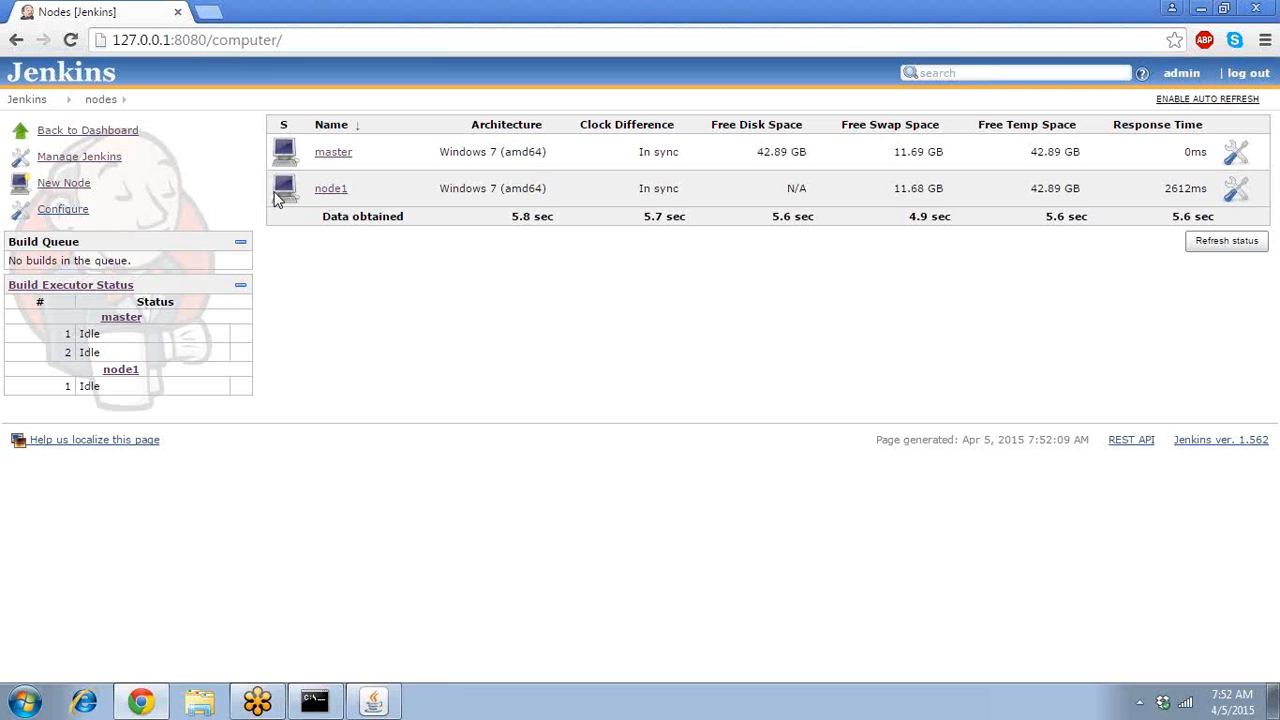
In the demoproject configuration, enable restricting where the project can be run and enter label1 as the label expression
left_click(30, 101)
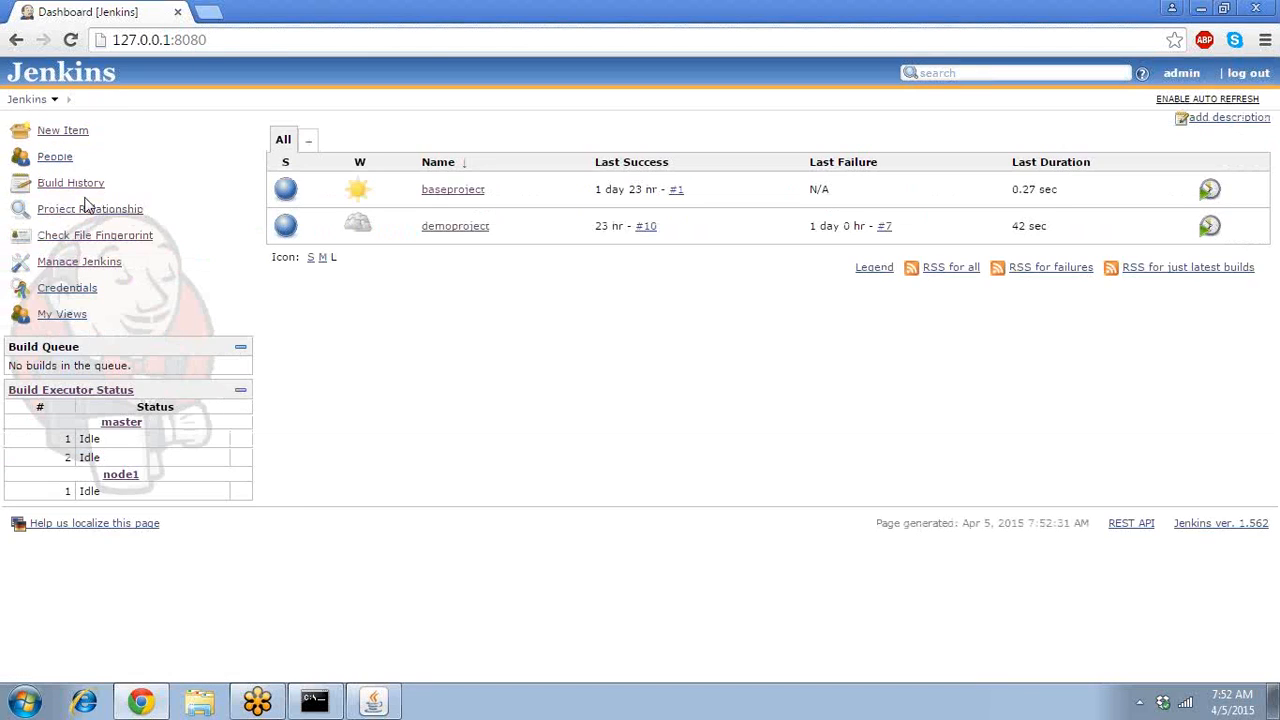
right_click(453, 229)
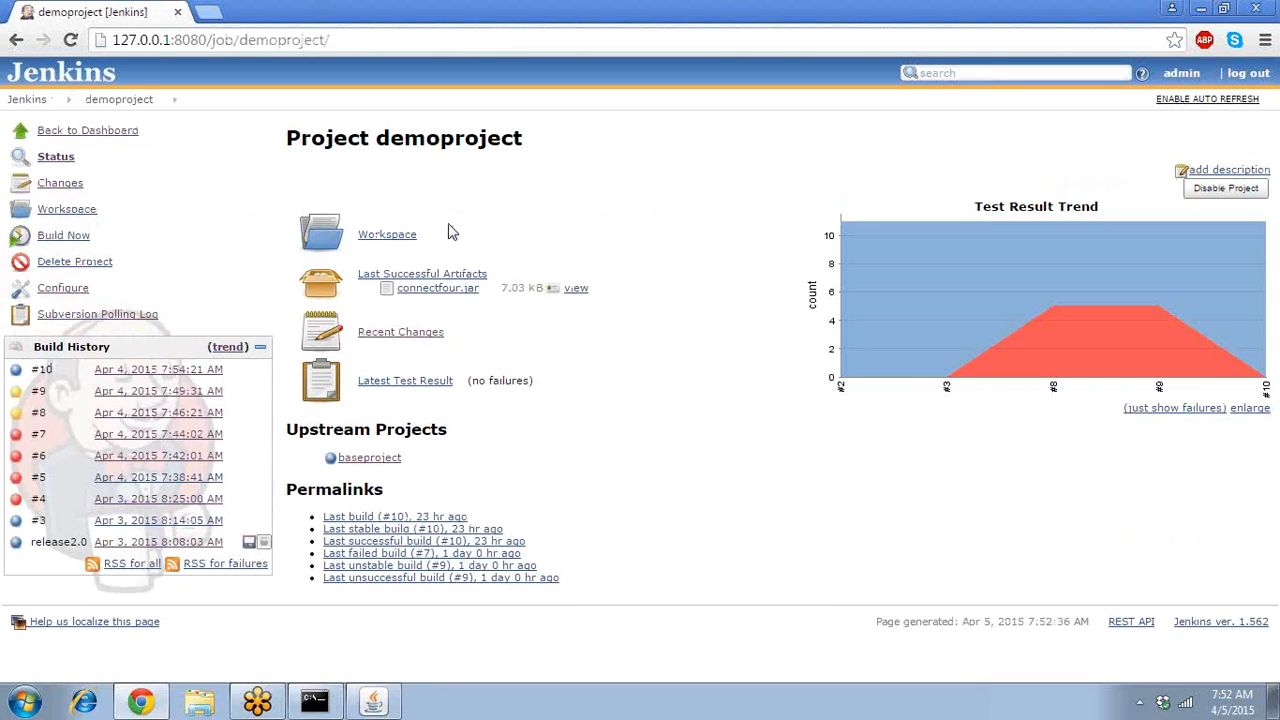
left_click(70, 288)
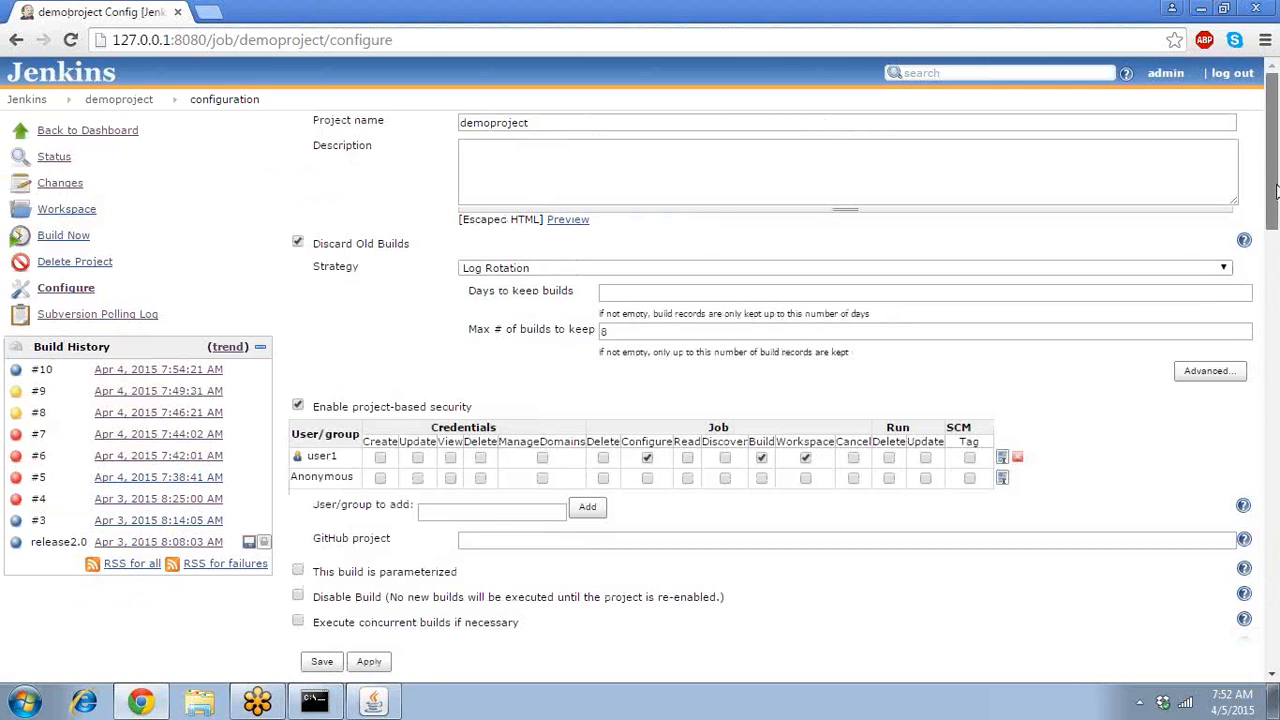
scroll(1240, 307, "down", 2)
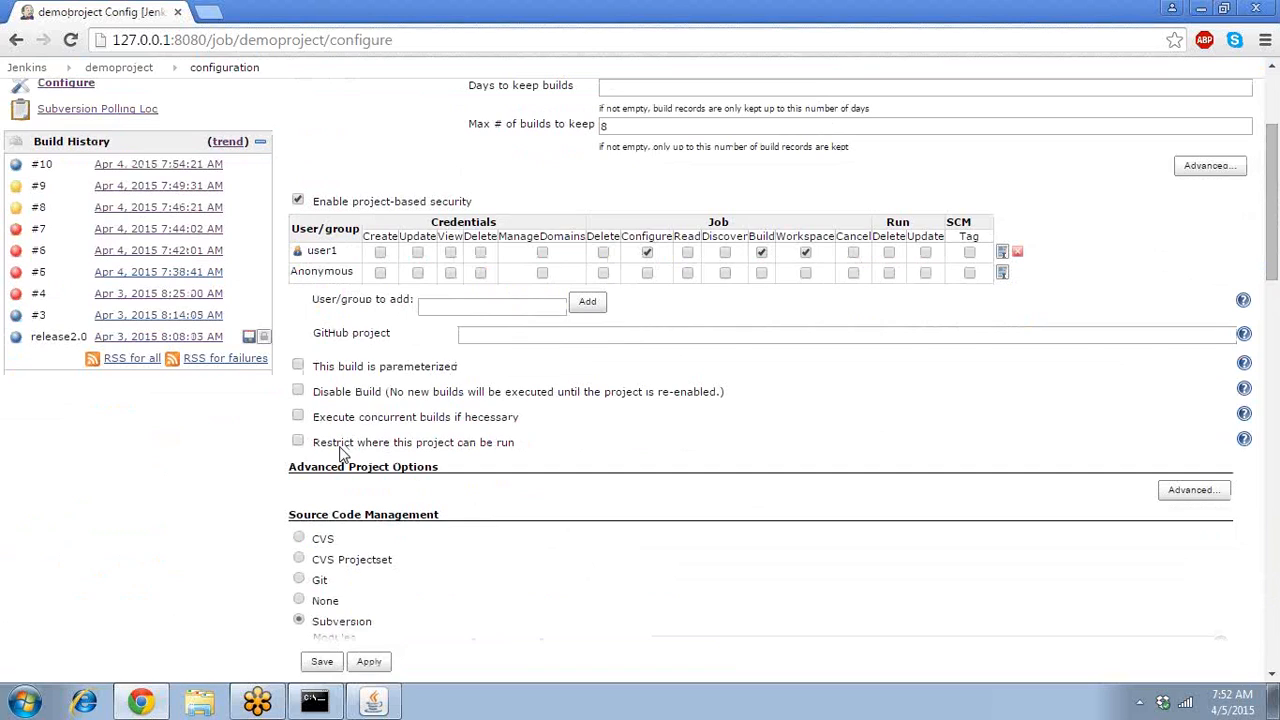
left_click(298, 442)
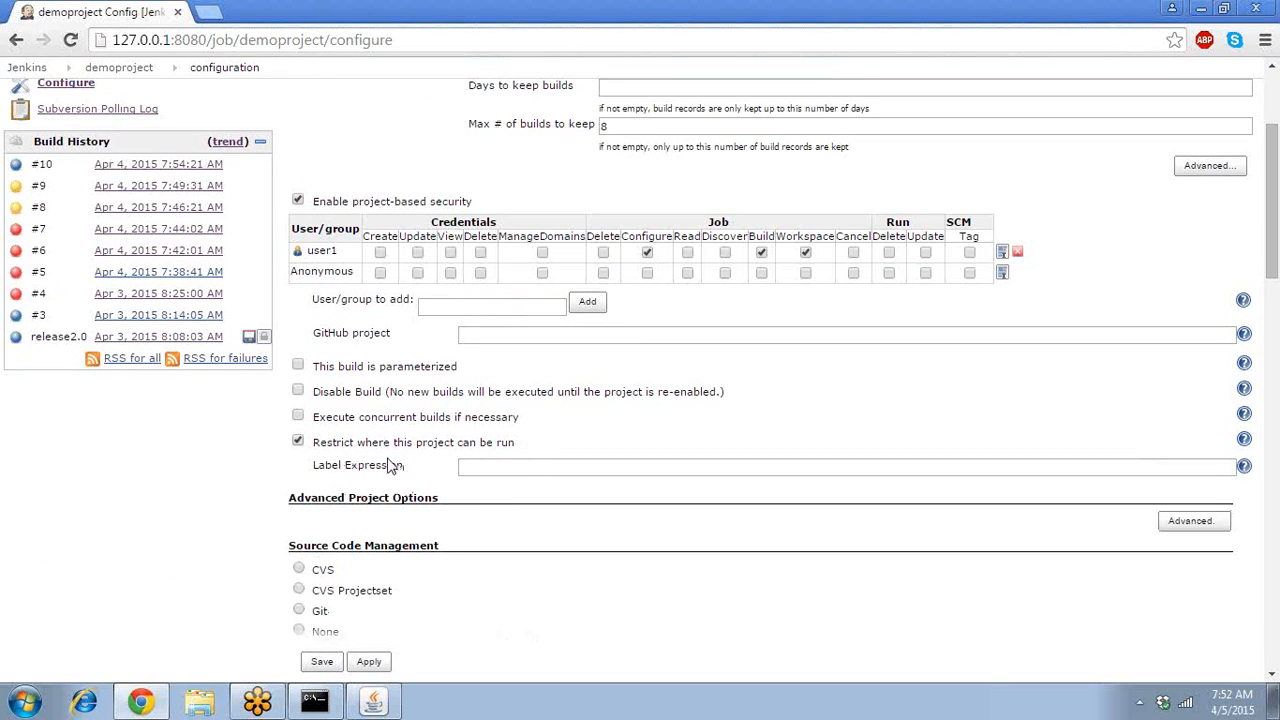
left_click(462, 465)
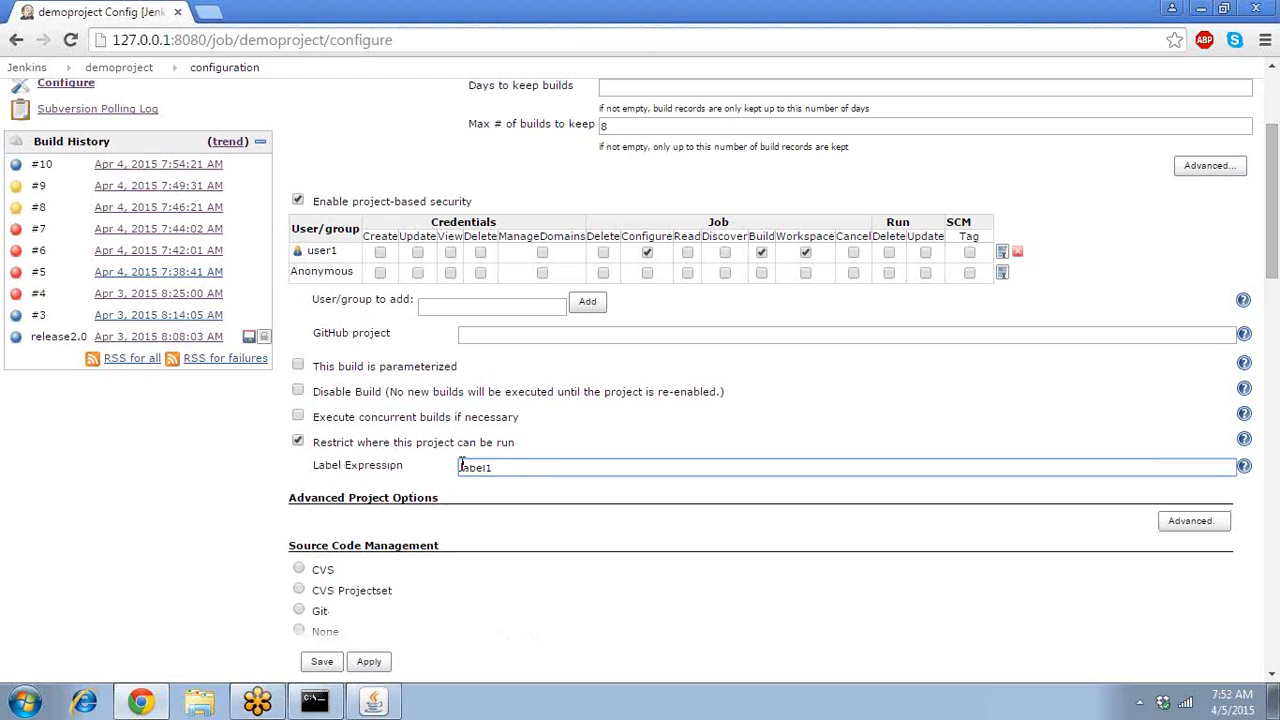
type("label1")
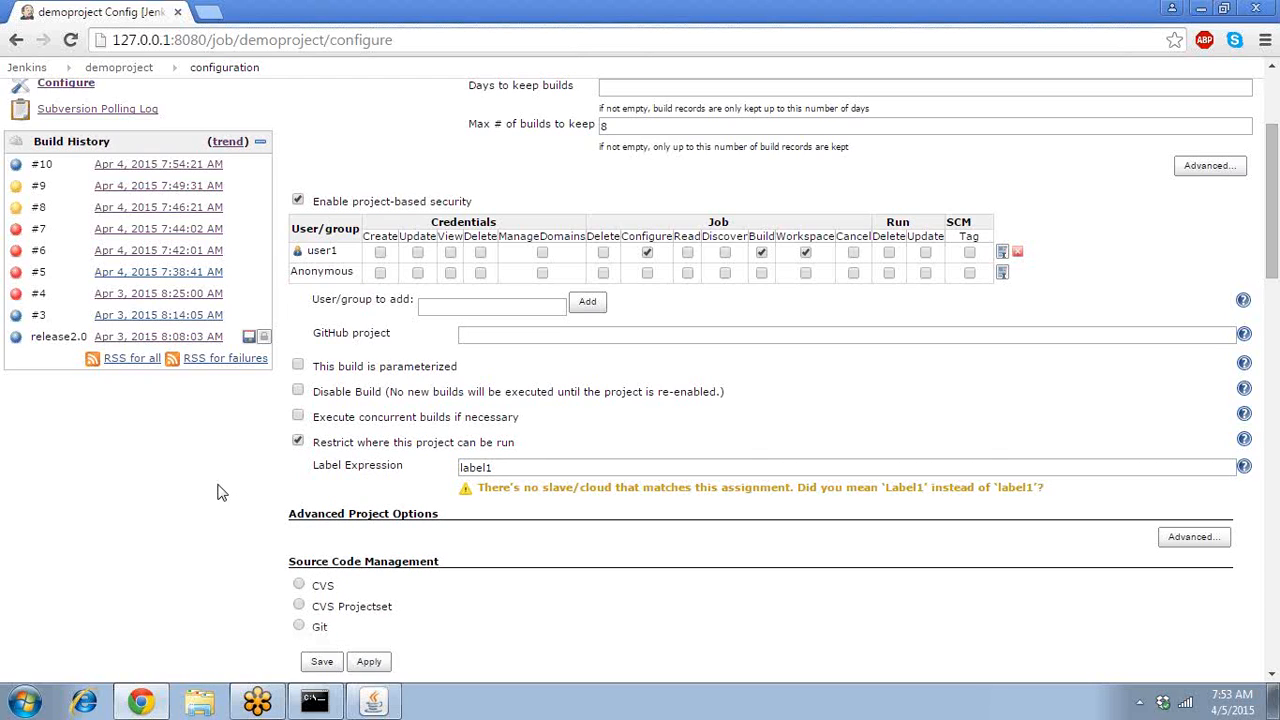
Correct the capitalization of the label expression to Label1 and save the demoproject configuration
left_click(460, 467)
key("Delete")
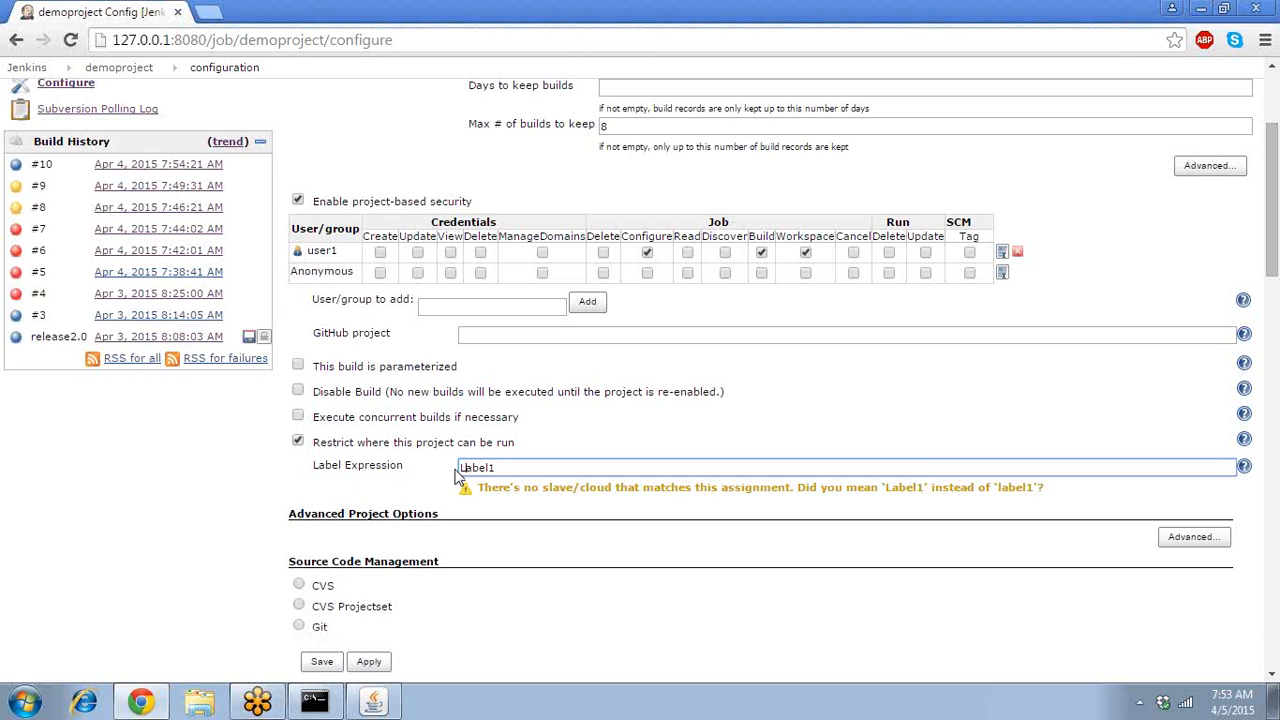
type("L")
left_click(470, 485)
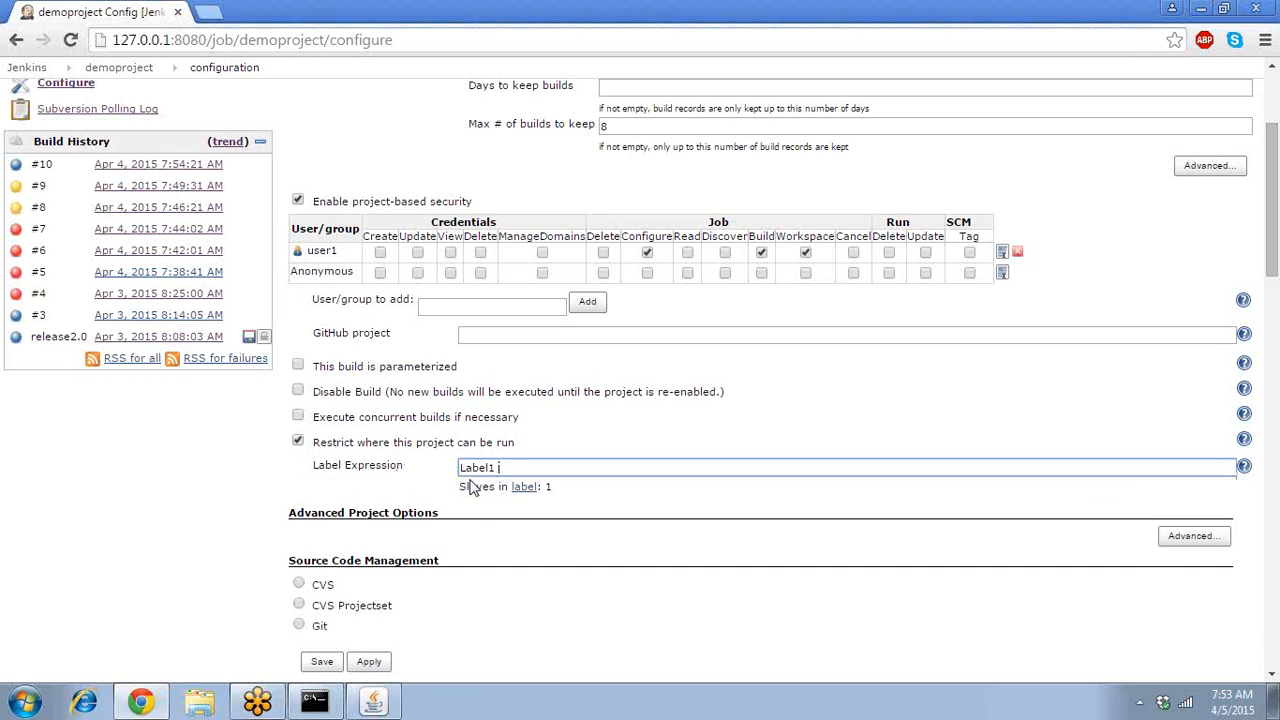
double_click(548, 487)
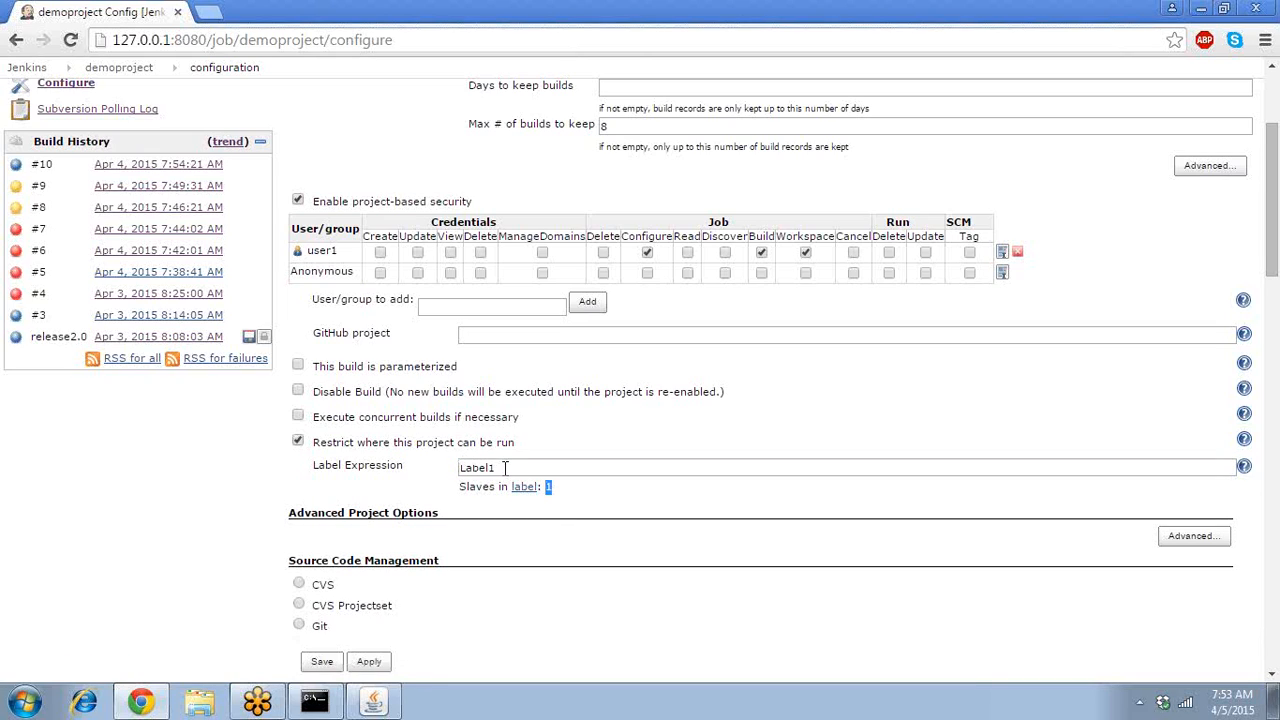
double_click(505, 468)
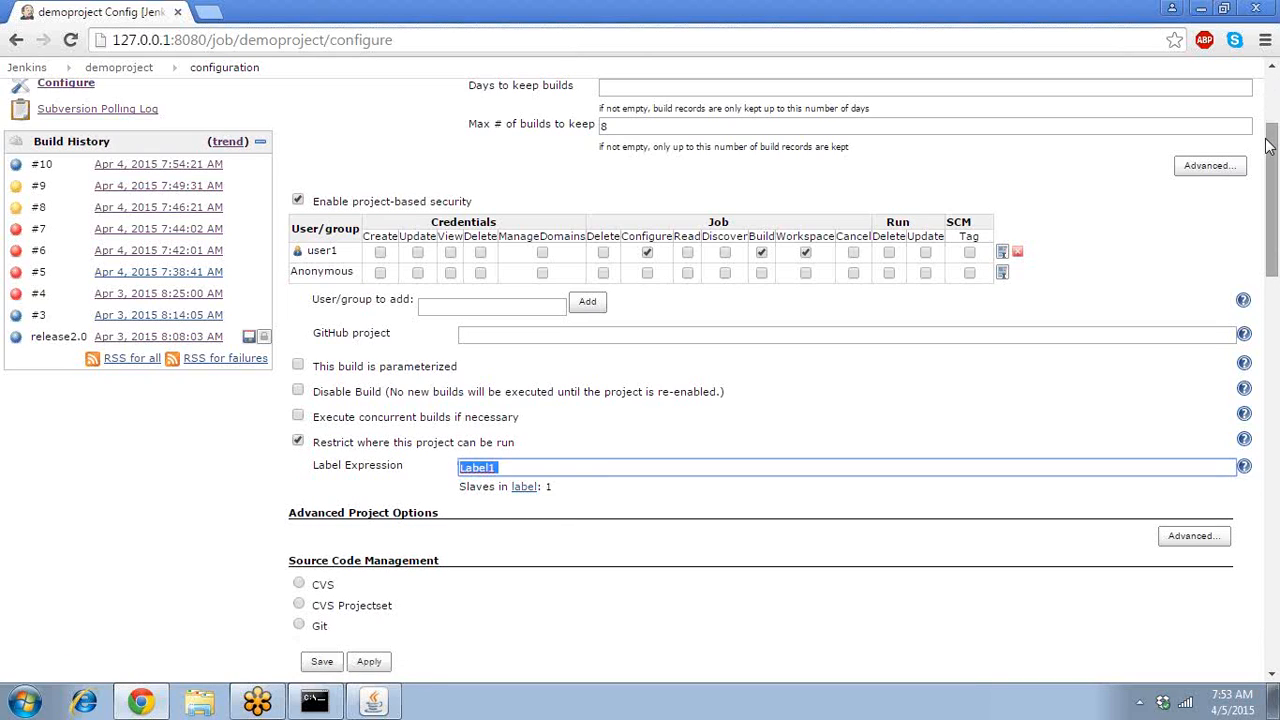
left_click_drag(1268, 145, 1275, 540)
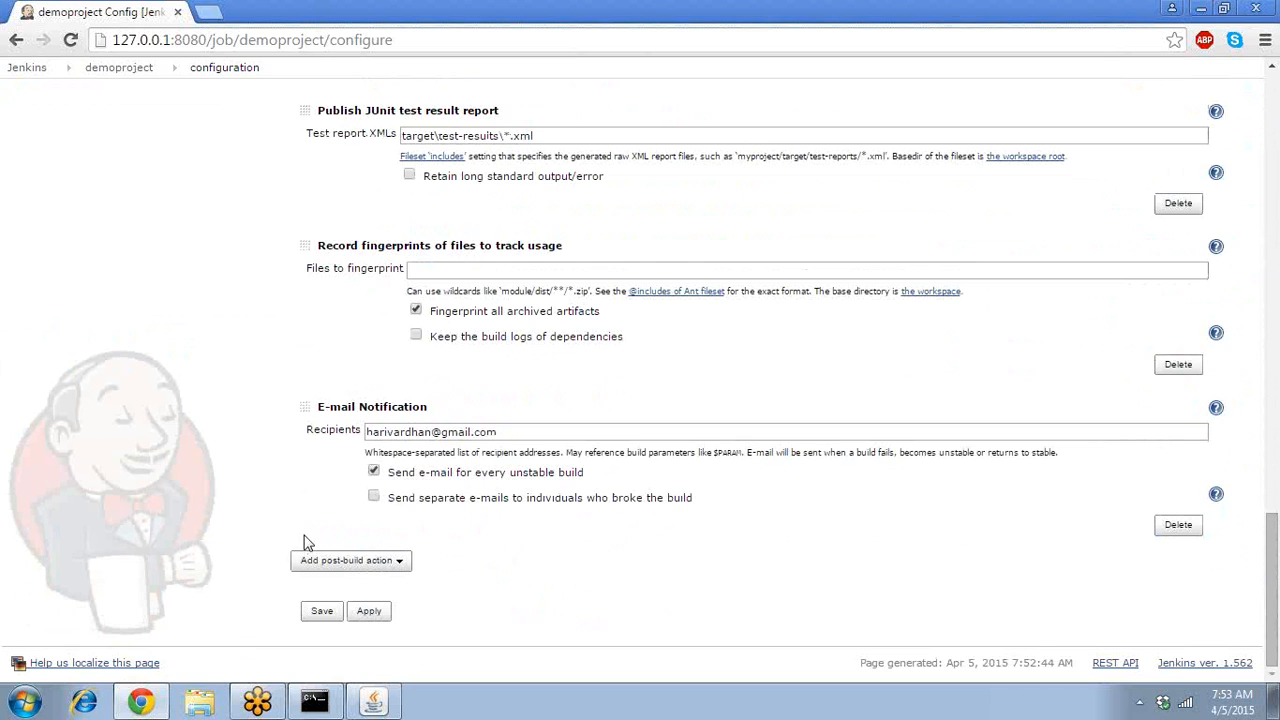
left_click(321, 613)
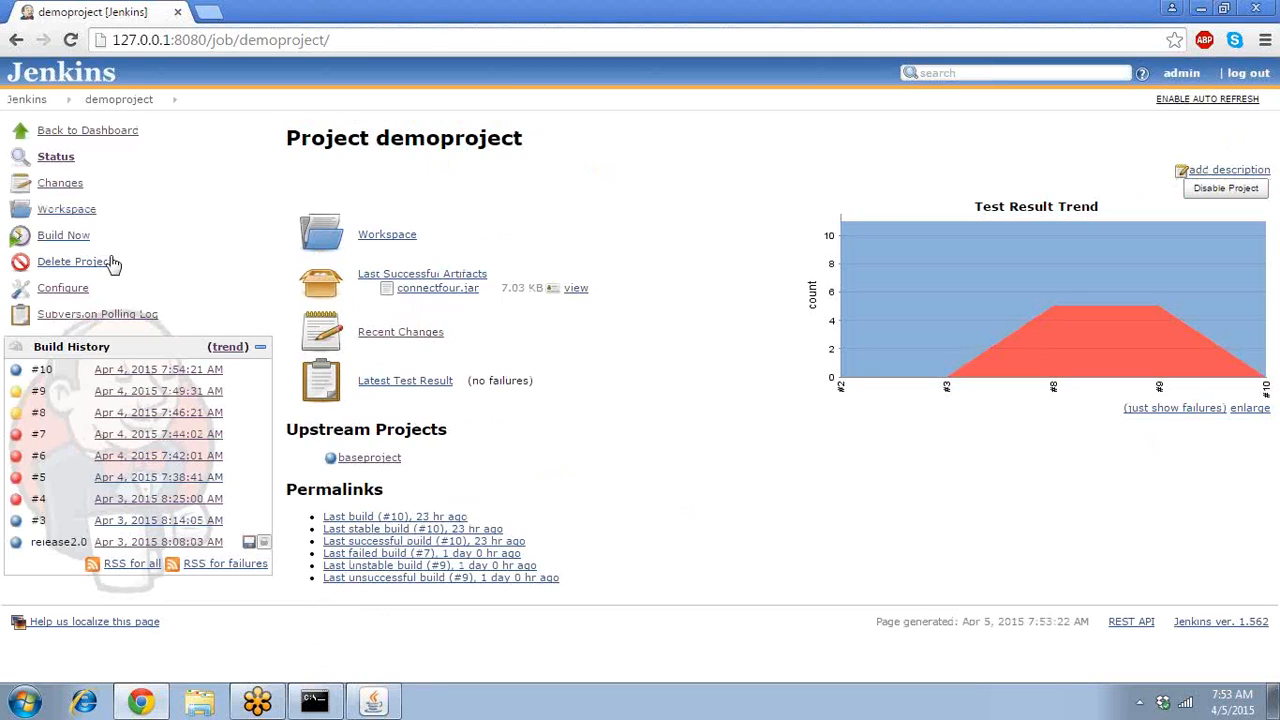
Start a build of demoproject and check in the executor status and console output of build #11 which node and workspace it uses
left_click(82, 237)
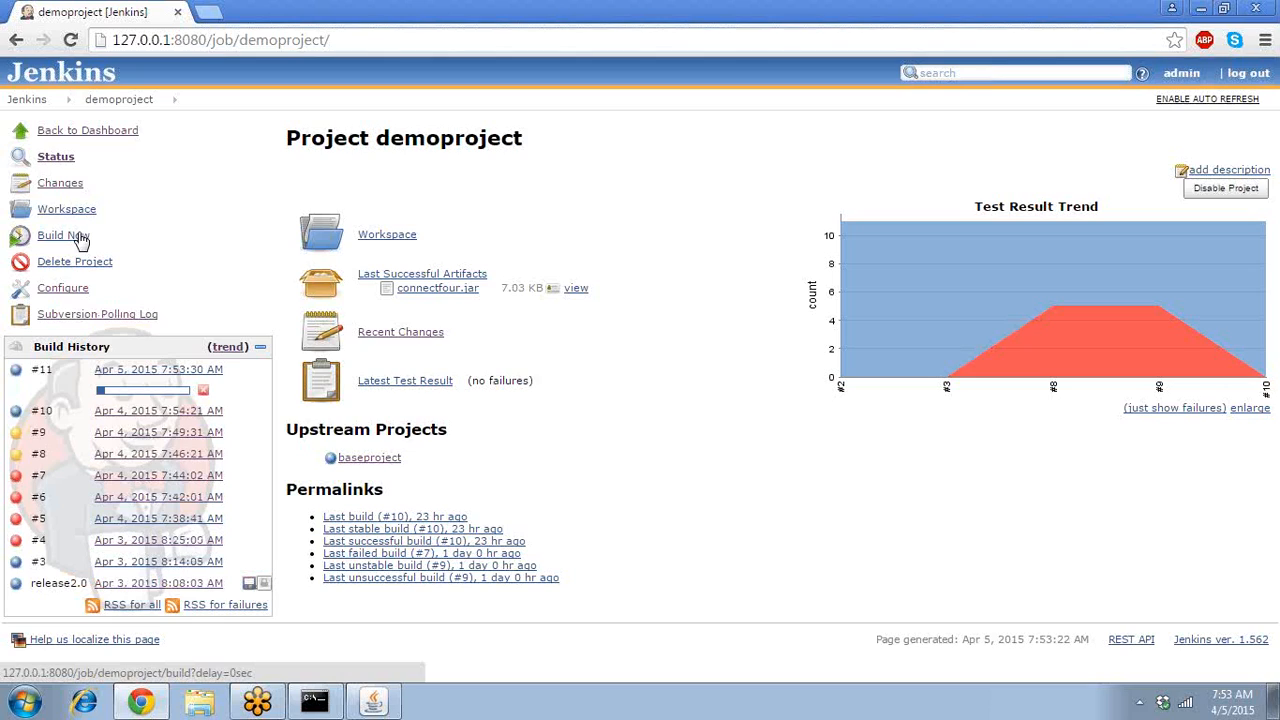
left_click(19, 101)
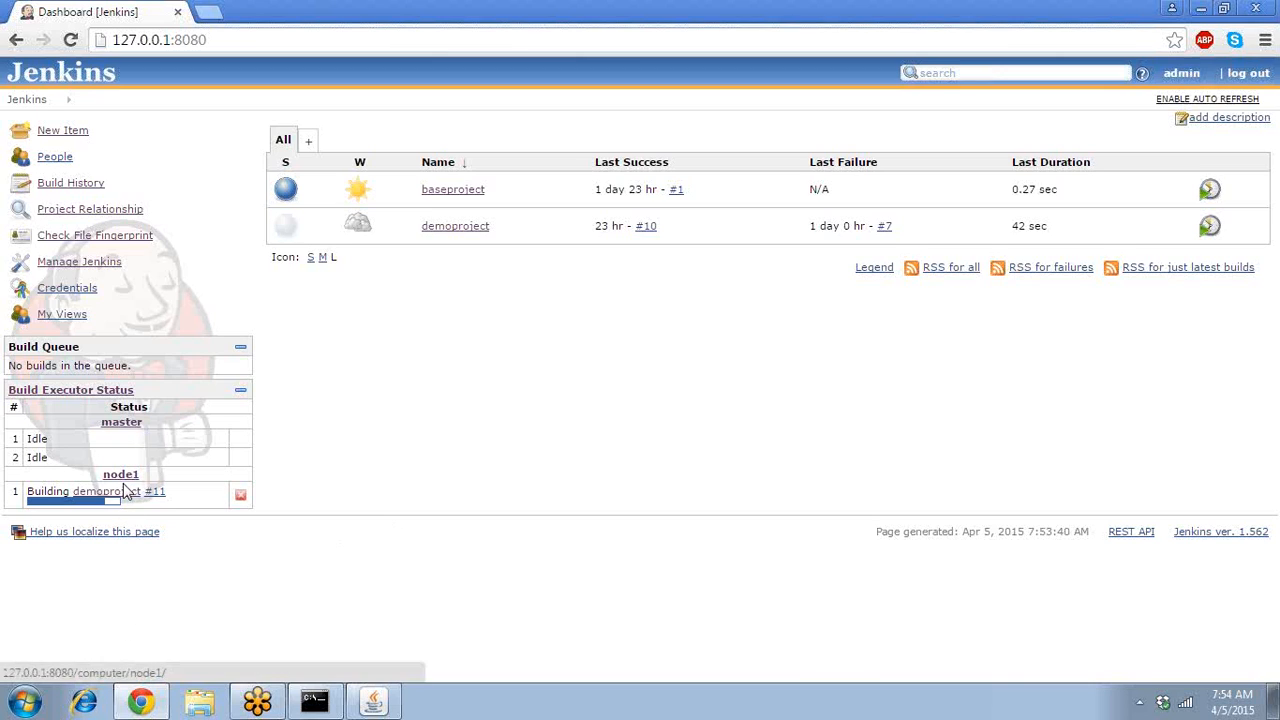
left_click(125, 494)
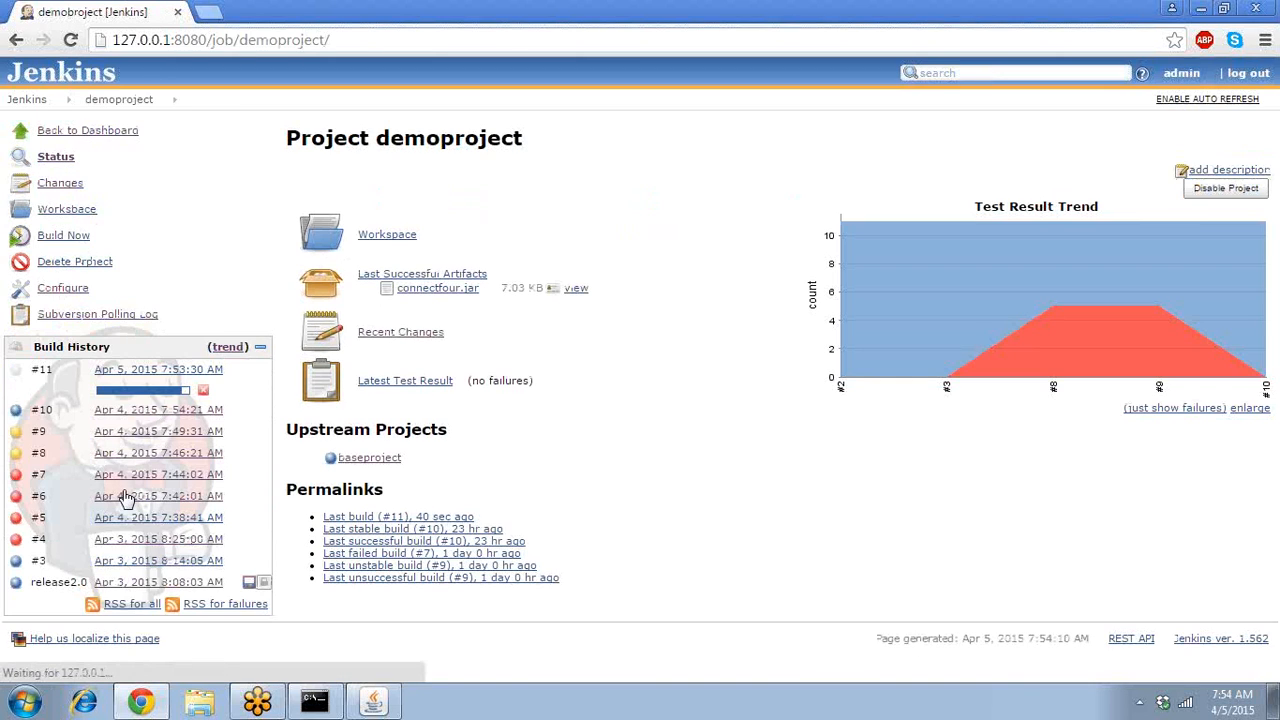
left_click(178, 370)
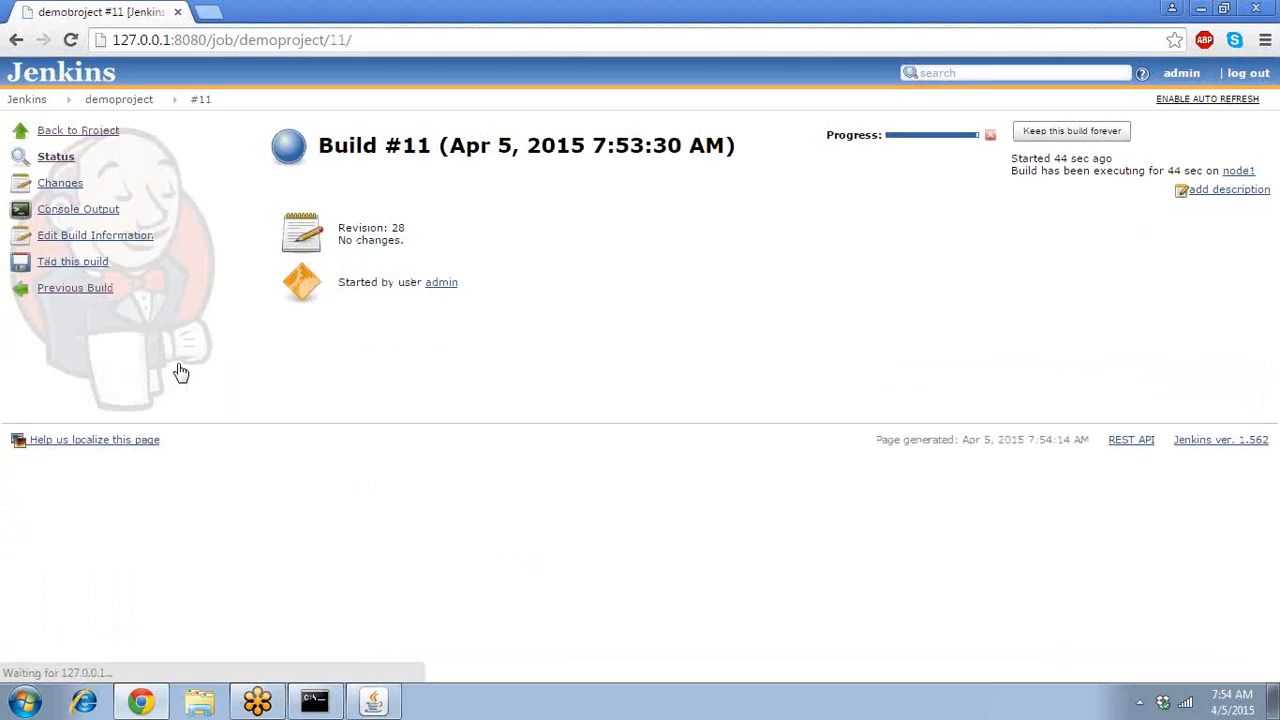
left_click(100, 213)
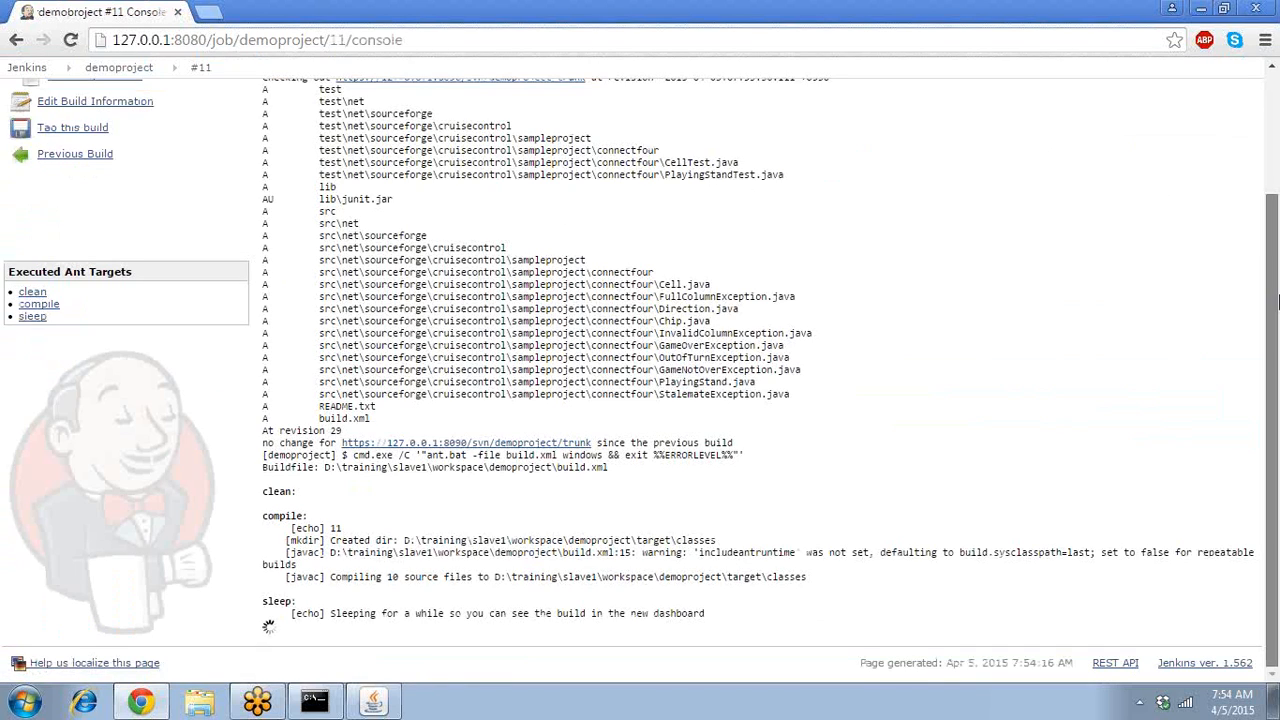
scroll(1278, 276, "up", 3)
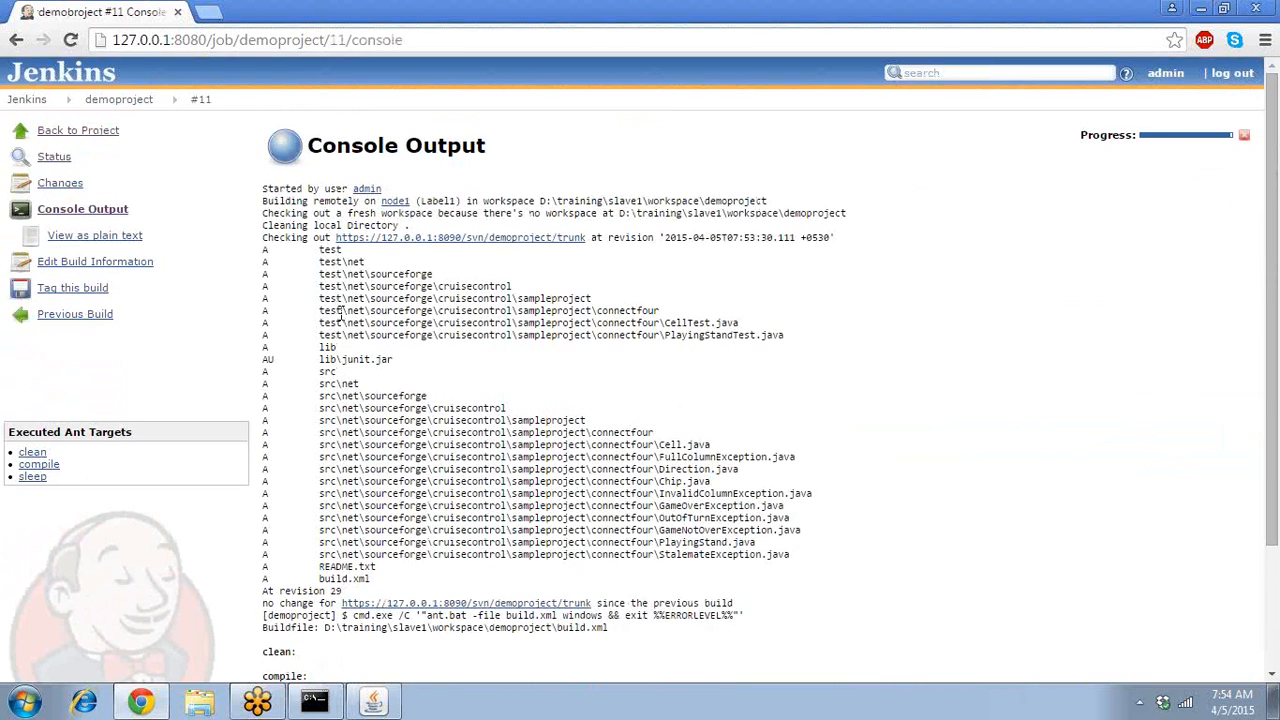
In Windows Explorer, inspect the files checked out to D:\training\slave1\workspace\demoproject, and close the window
left_click(117, 97)
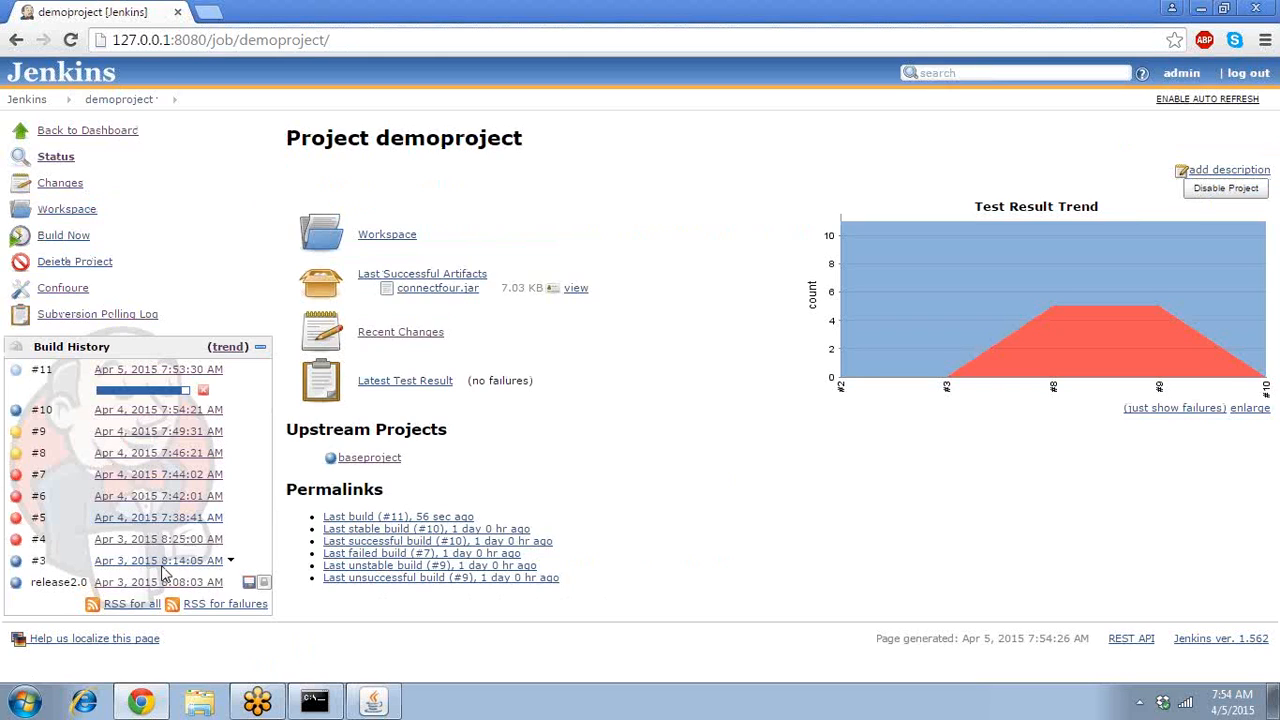
key("super+e")
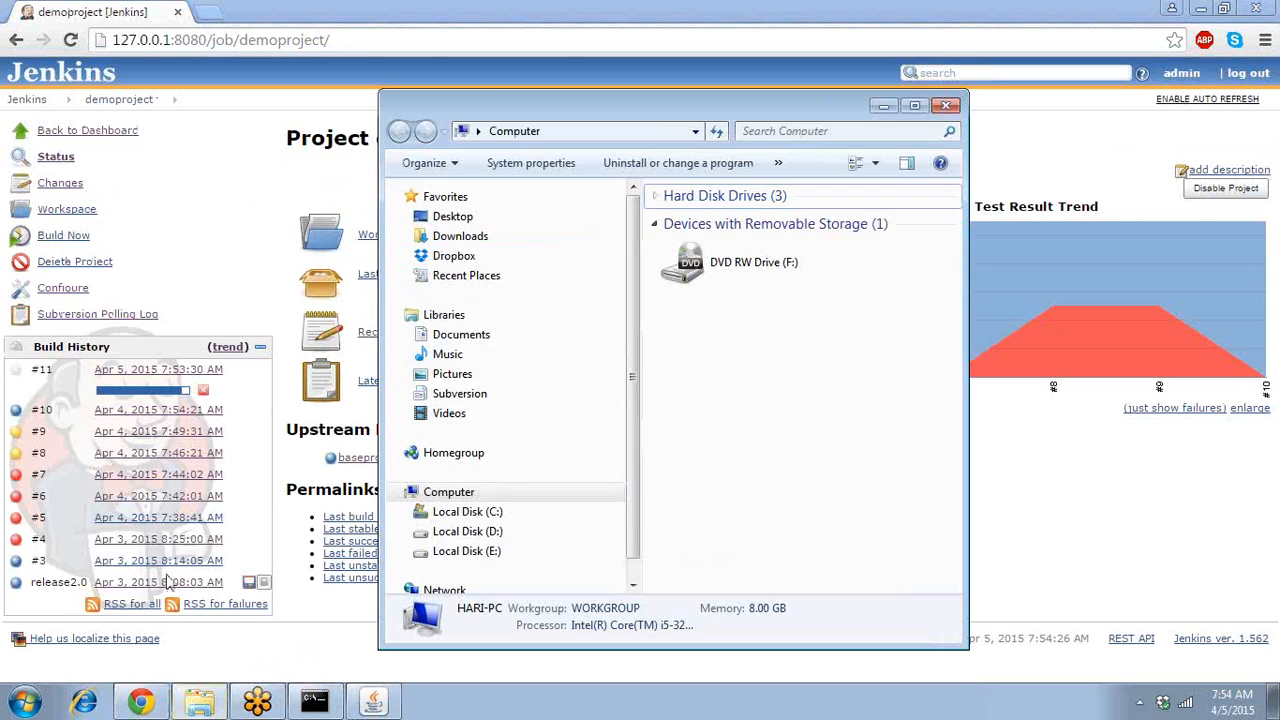
left_click(493, 530)
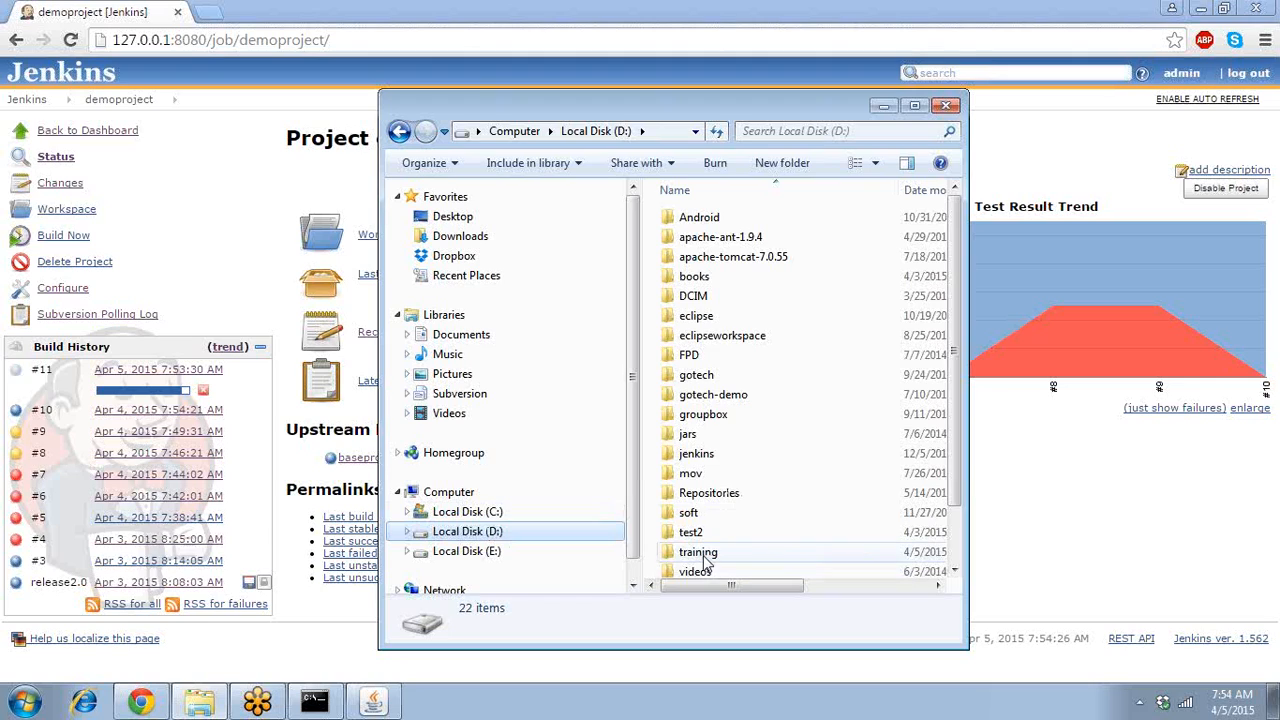
double_click(703, 556)
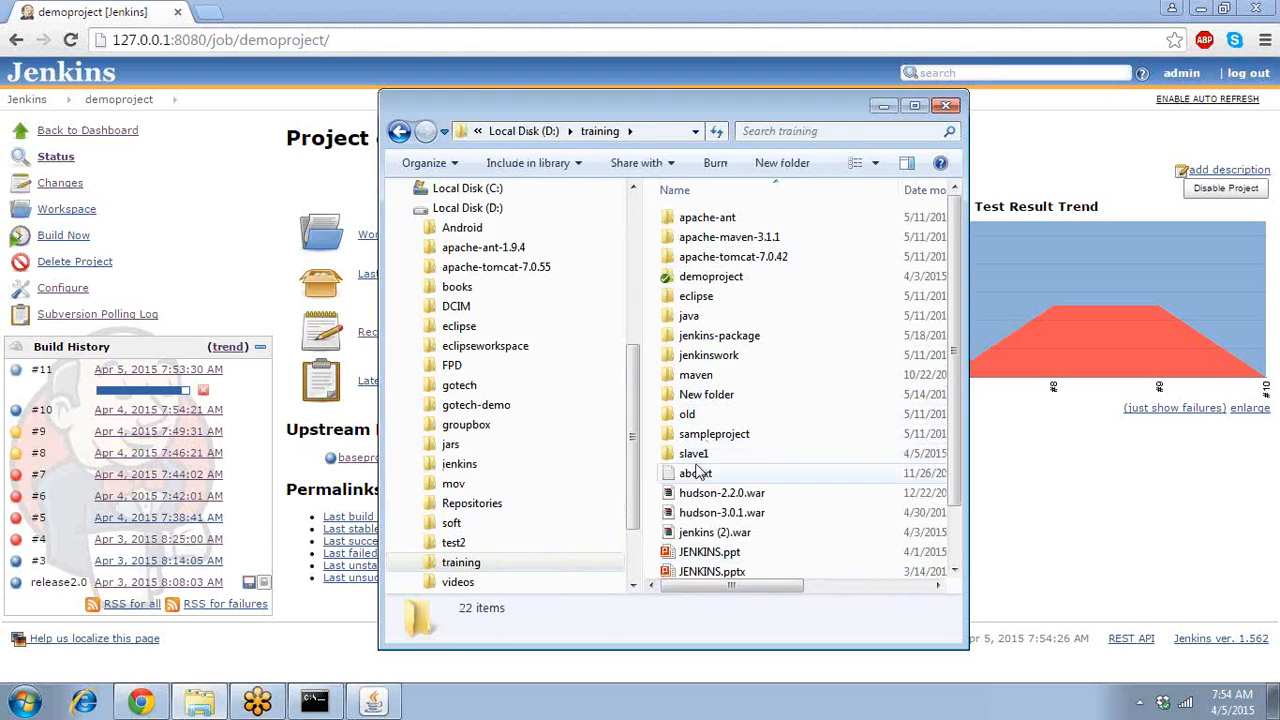
left_click(697, 473)
double_click(694, 455)
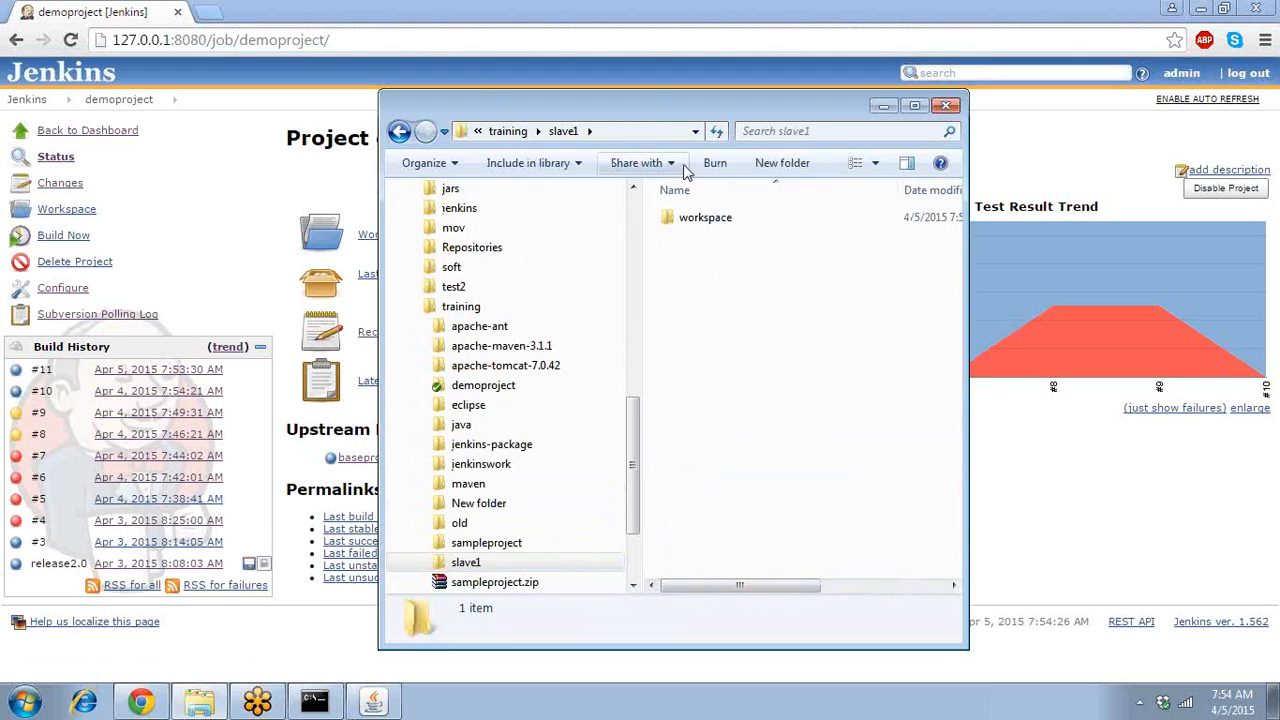
double_click(700, 220)
double_click(698, 222)
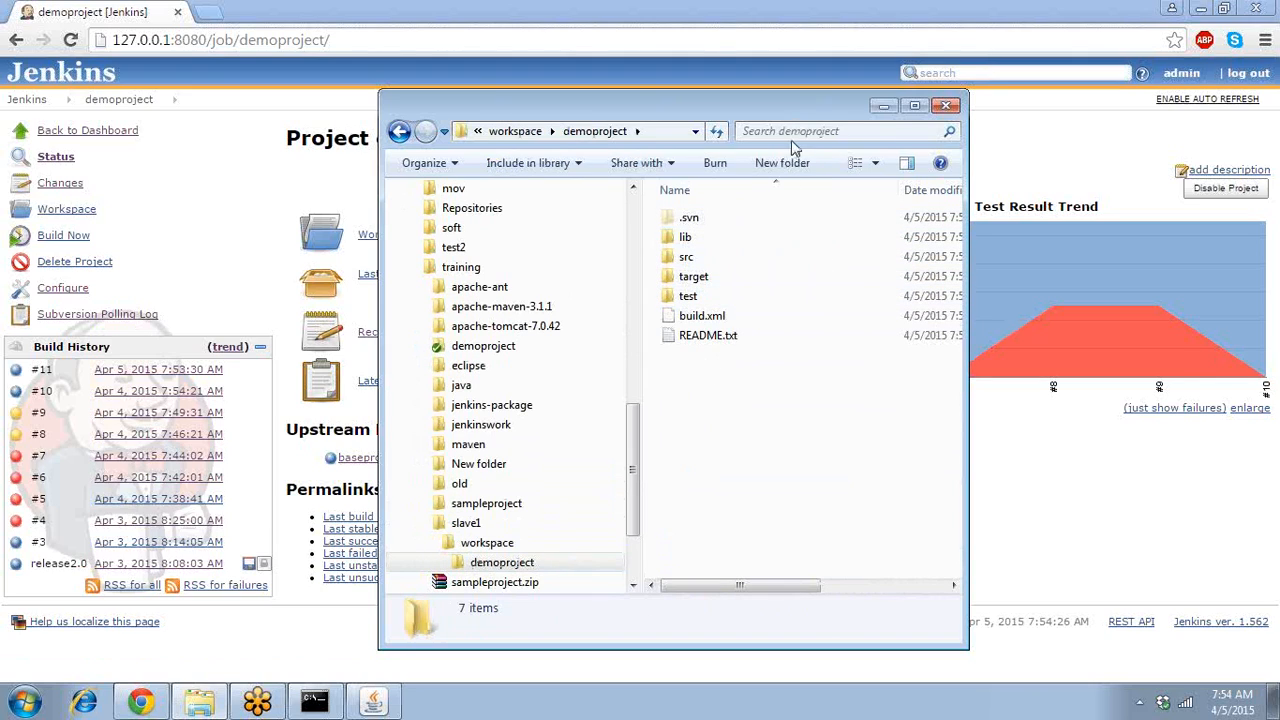
left_click(945, 105)
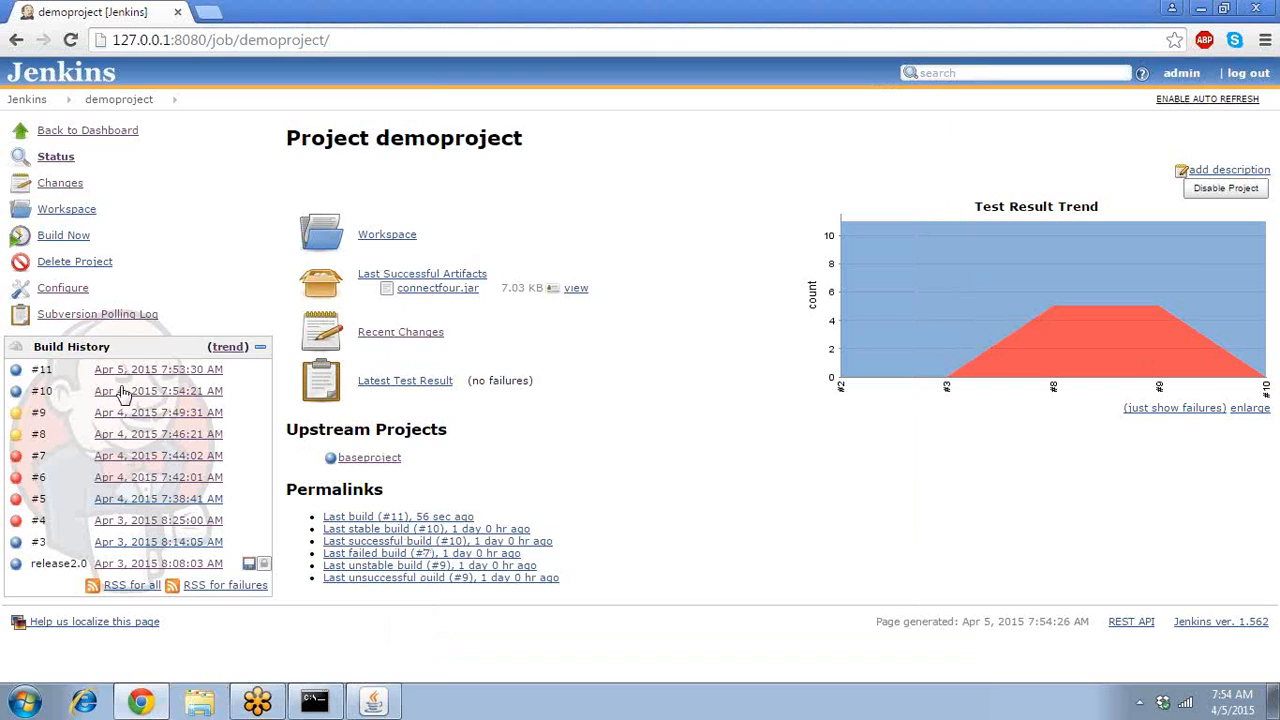
Review the console output of demoproject build #11 again and return to the project page
left_click(148, 370)
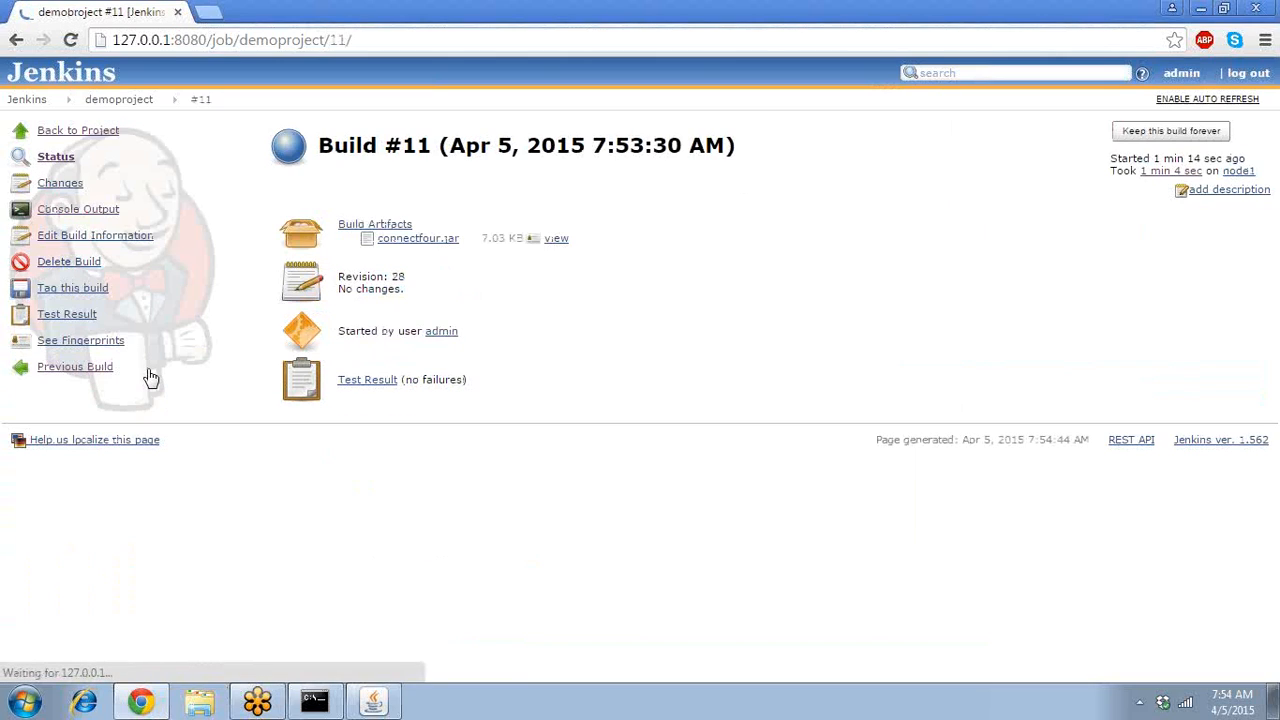
left_click(96, 210)
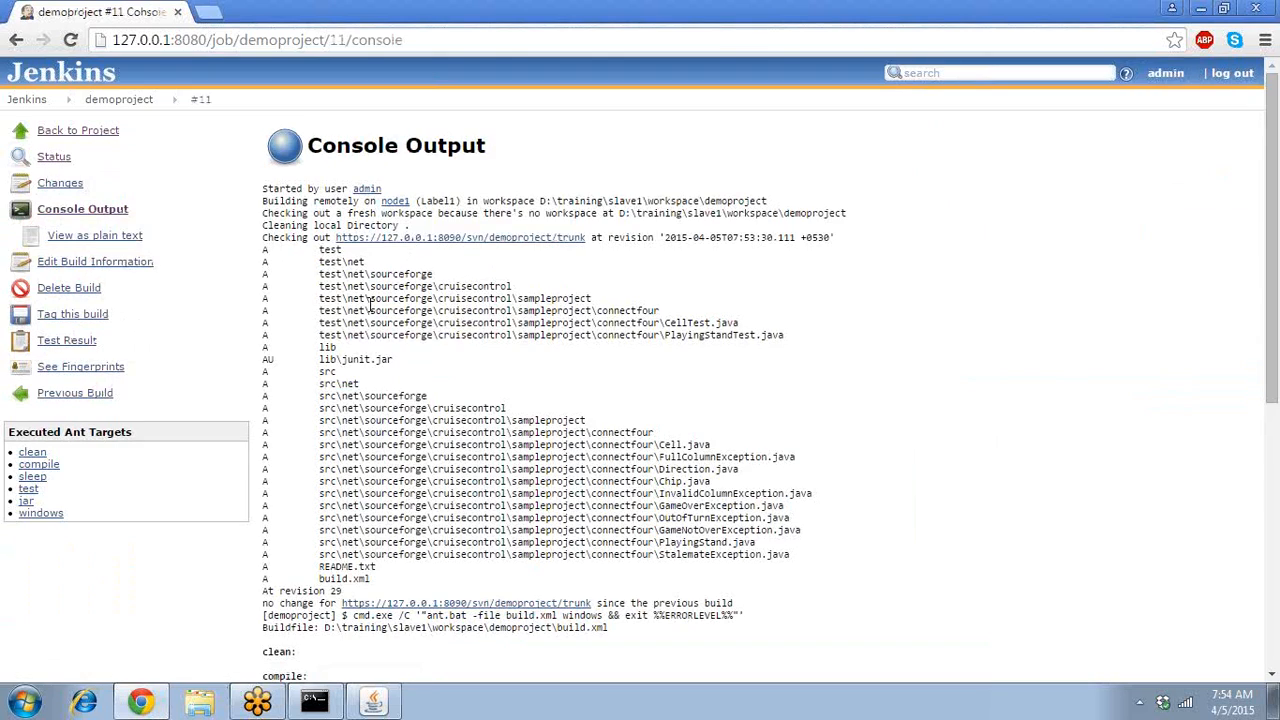
left_click(126, 101)
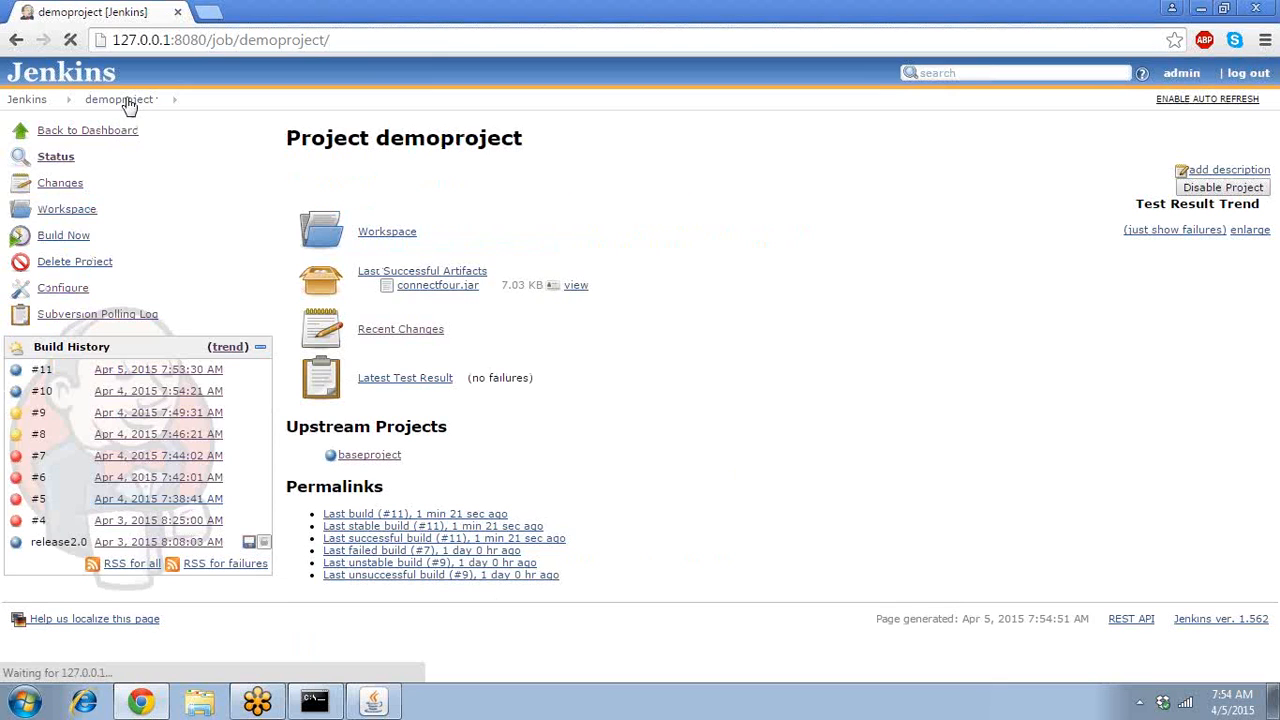
Start another build of demoproject and view the console output of build #12
left_click(64, 238)
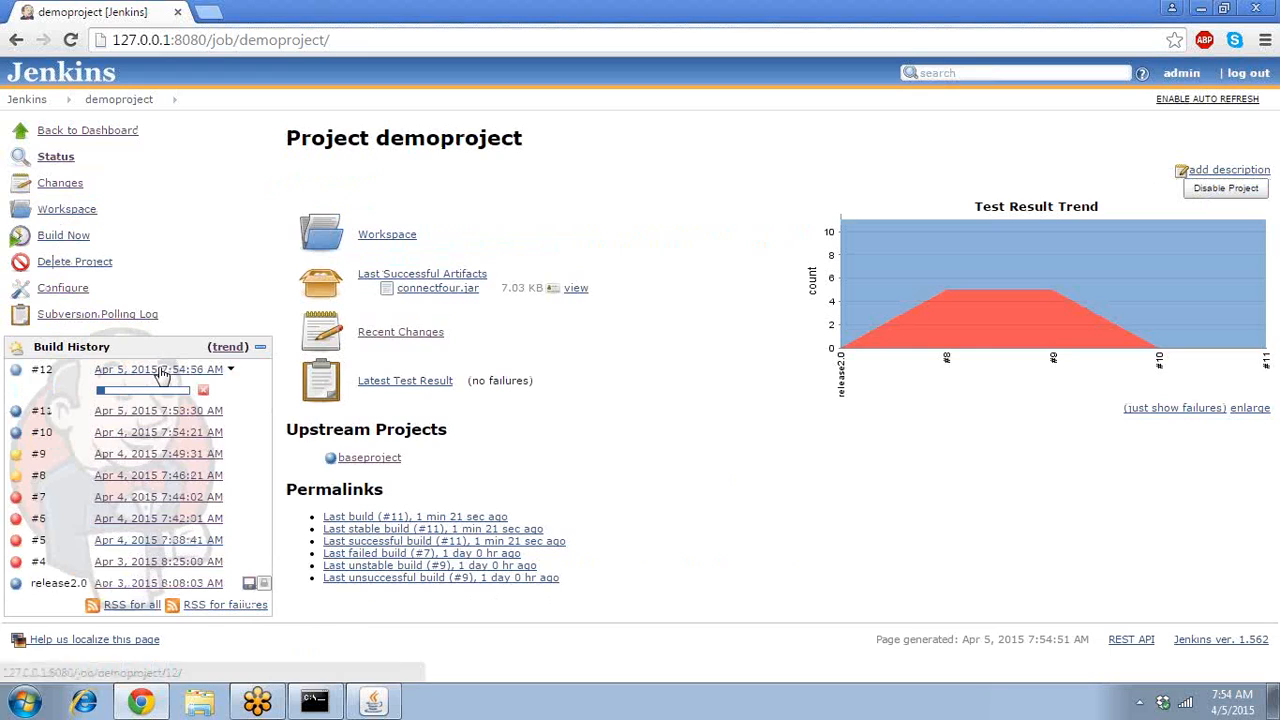
left_click(160, 370)
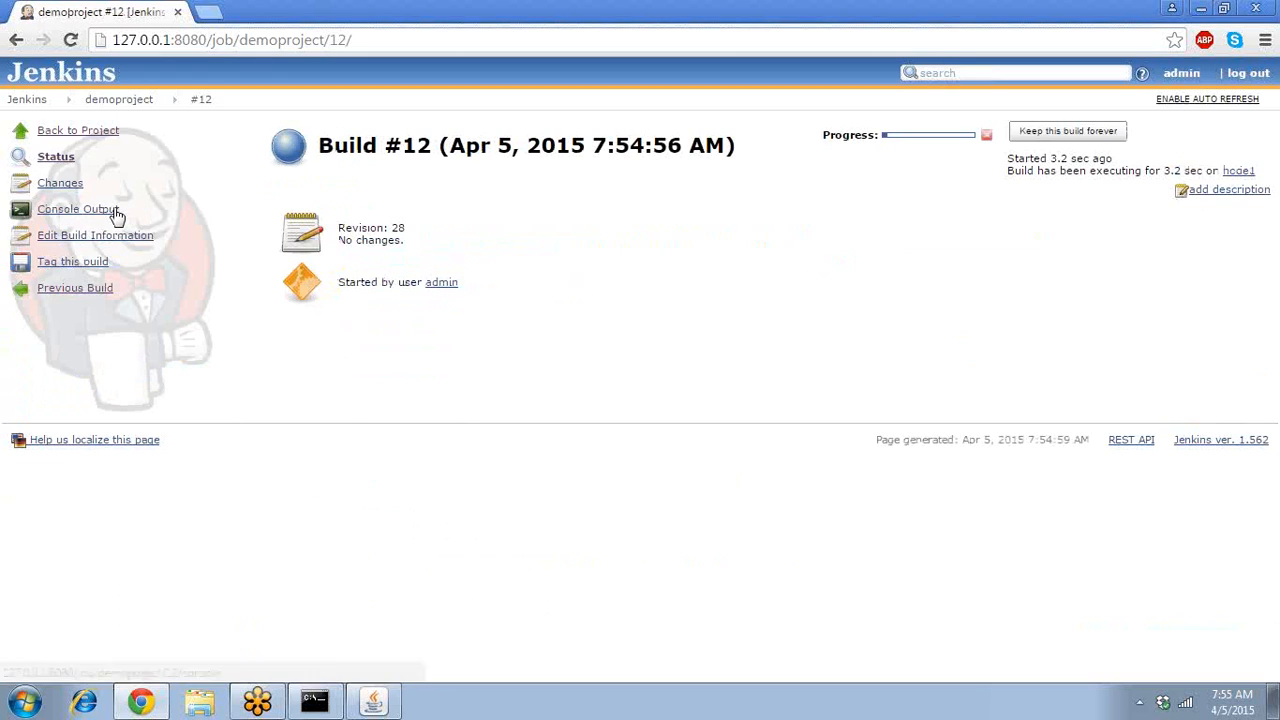
left_click(116, 213)
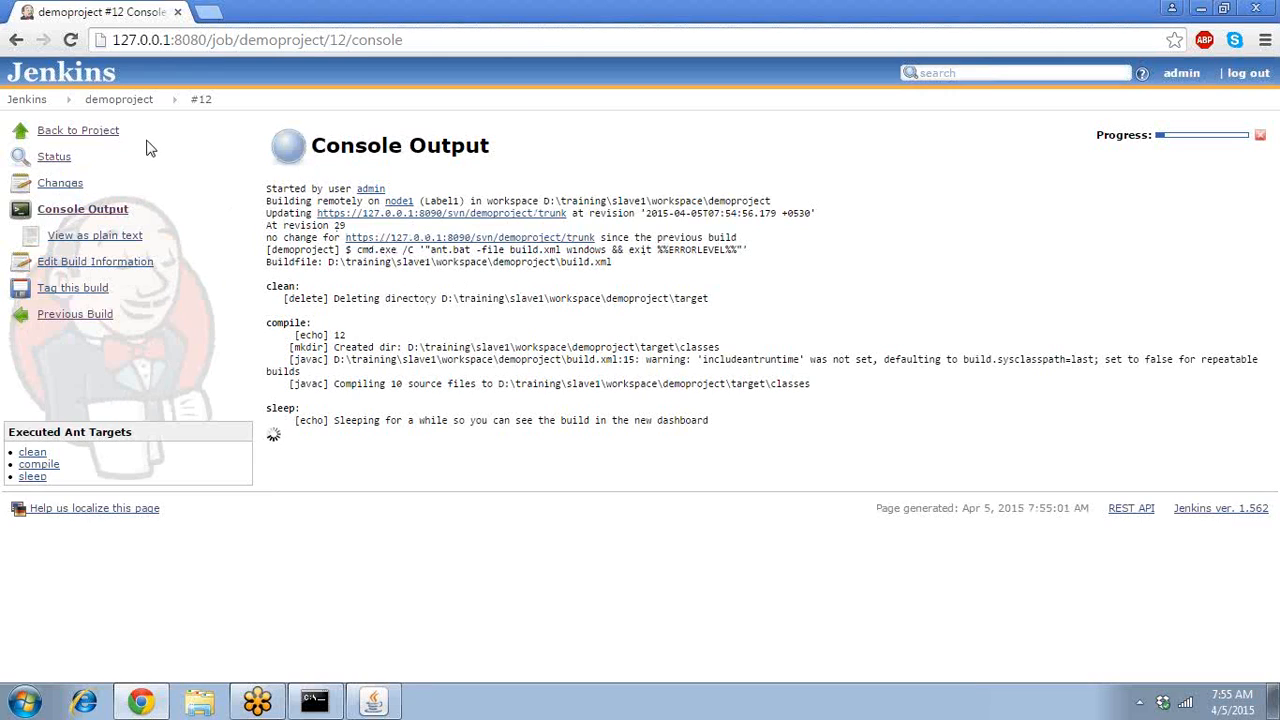
Check on the dashboard which executor is running build #12 and open the node1 page to view its status and labels
left_click(114, 104)
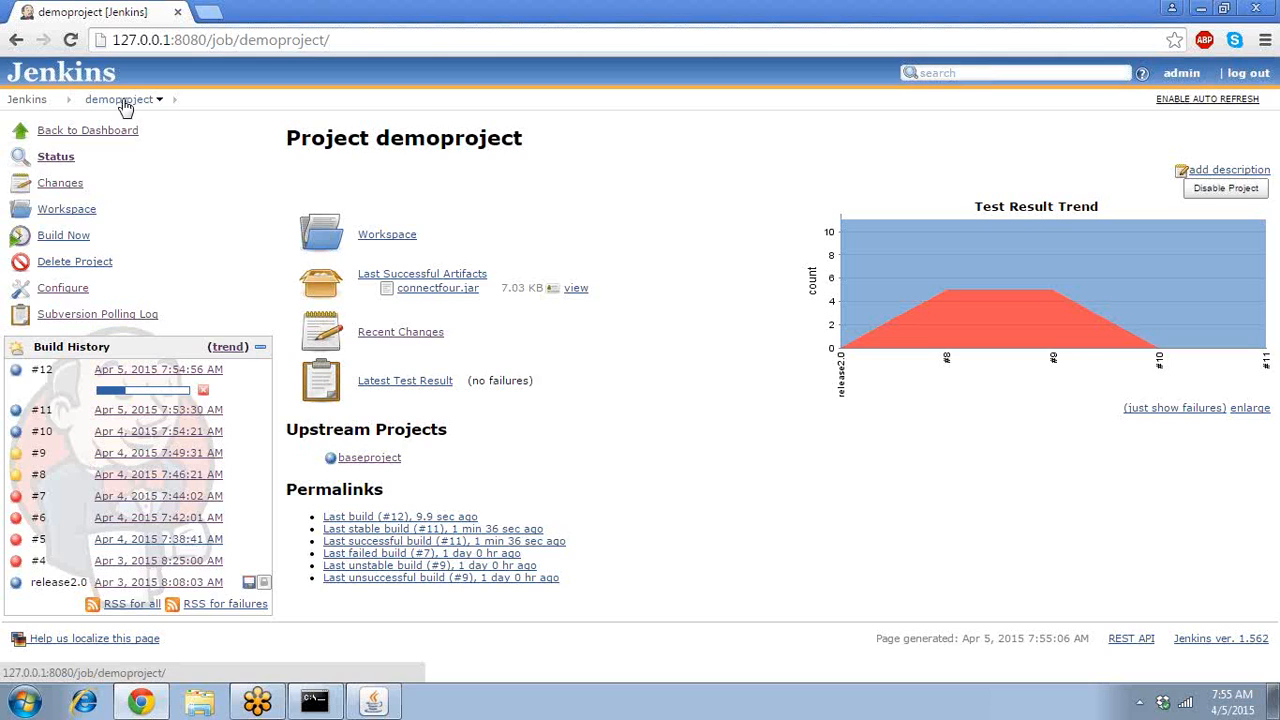
left_click(27, 103)
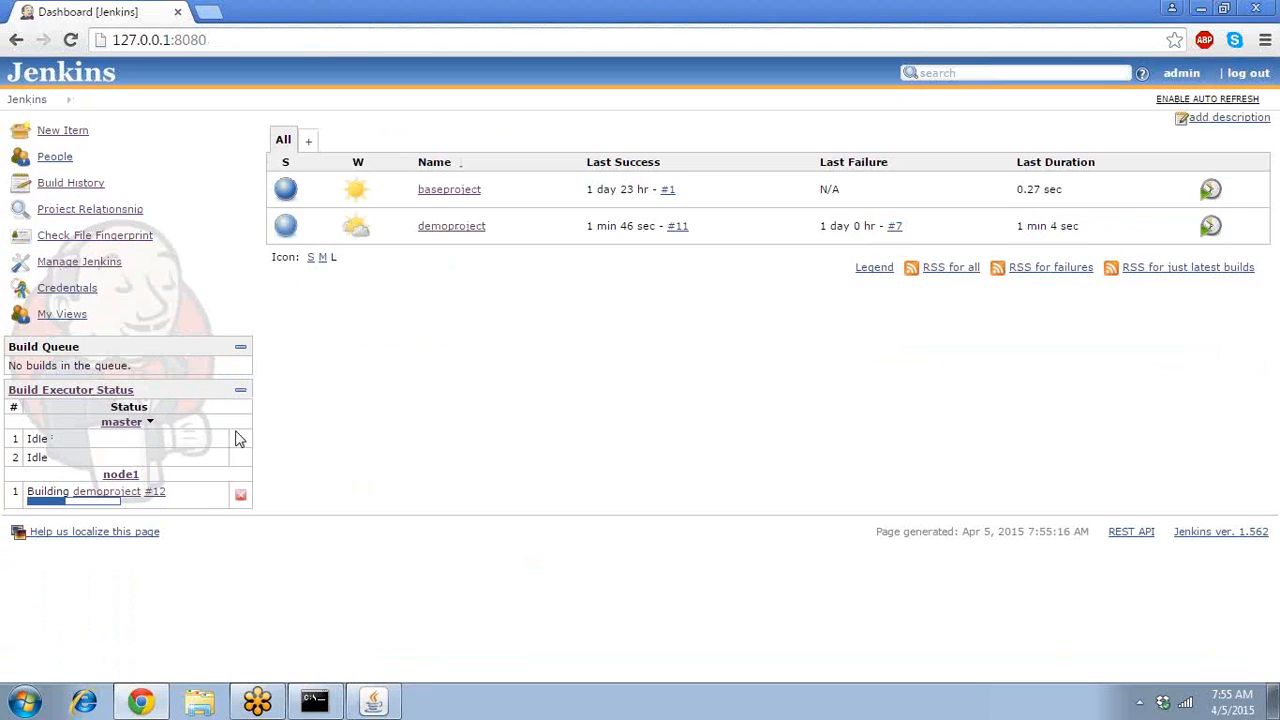
left_click(120, 475)
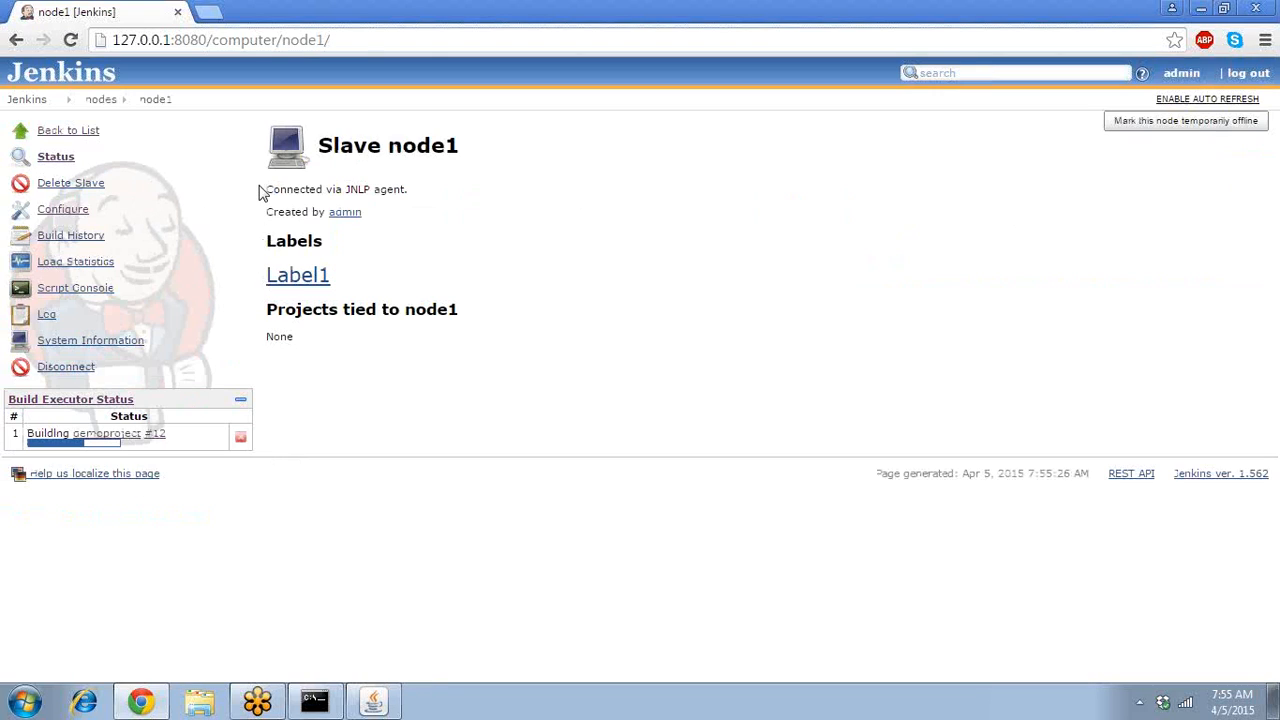
Check the nodes and projects tied to Label1, review the build history of node1, and return to the nodes list
left_click(310, 282)
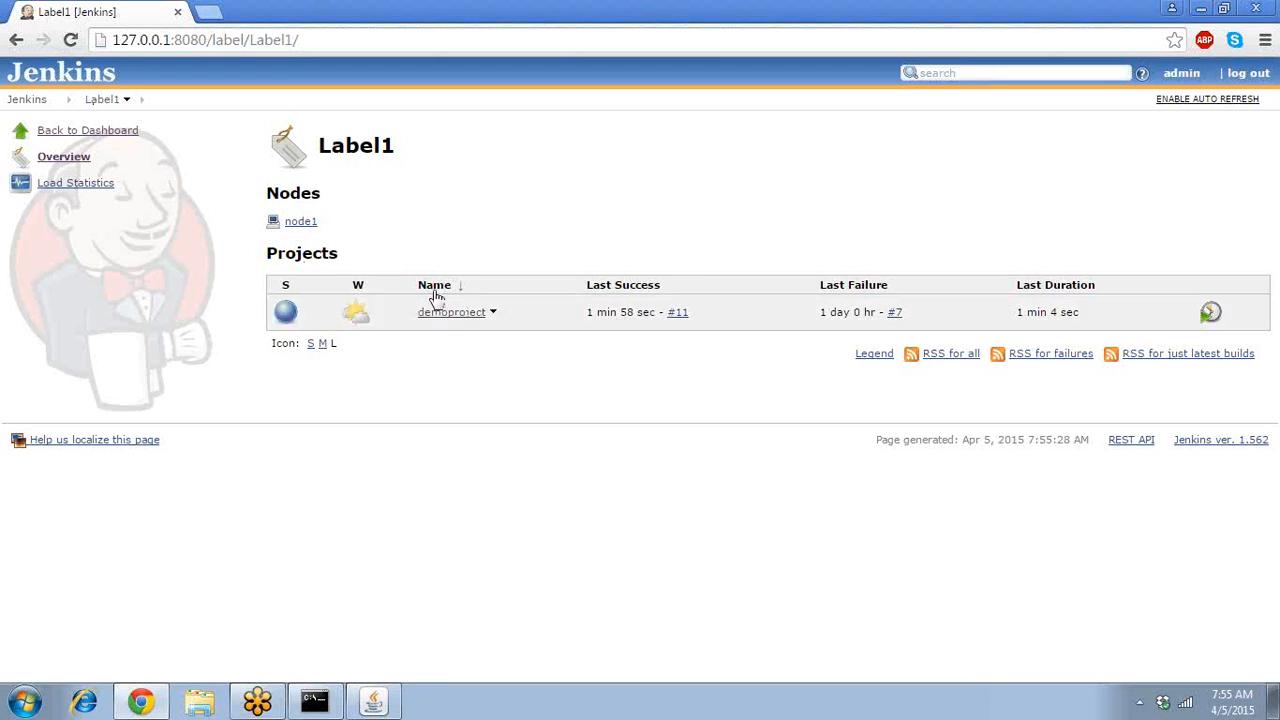
left_click(304, 229)
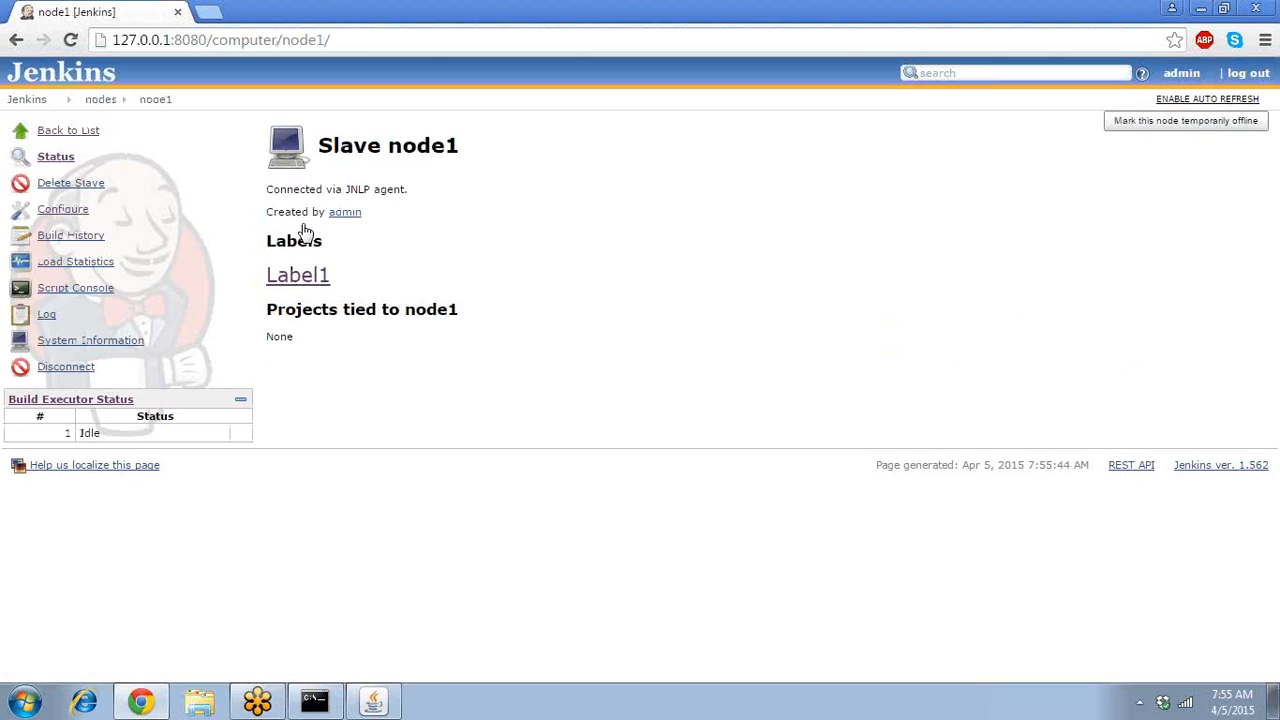
left_click(94, 243)
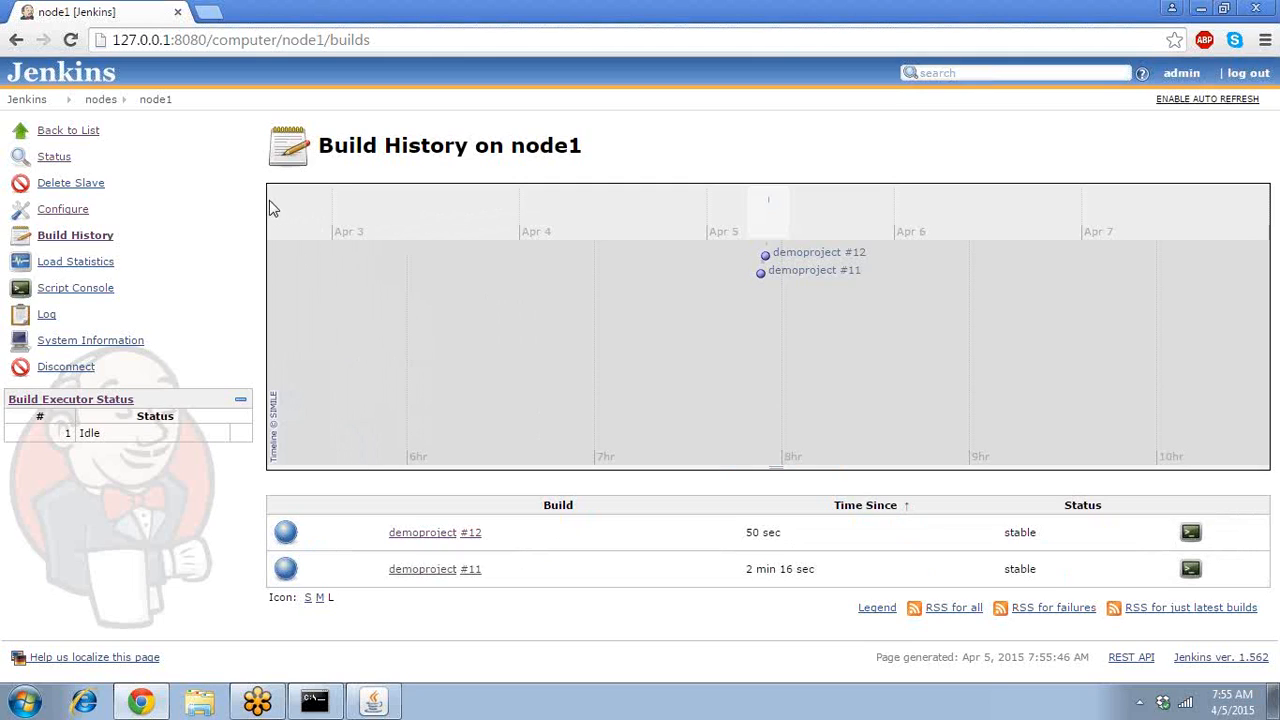
left_click(104, 102)
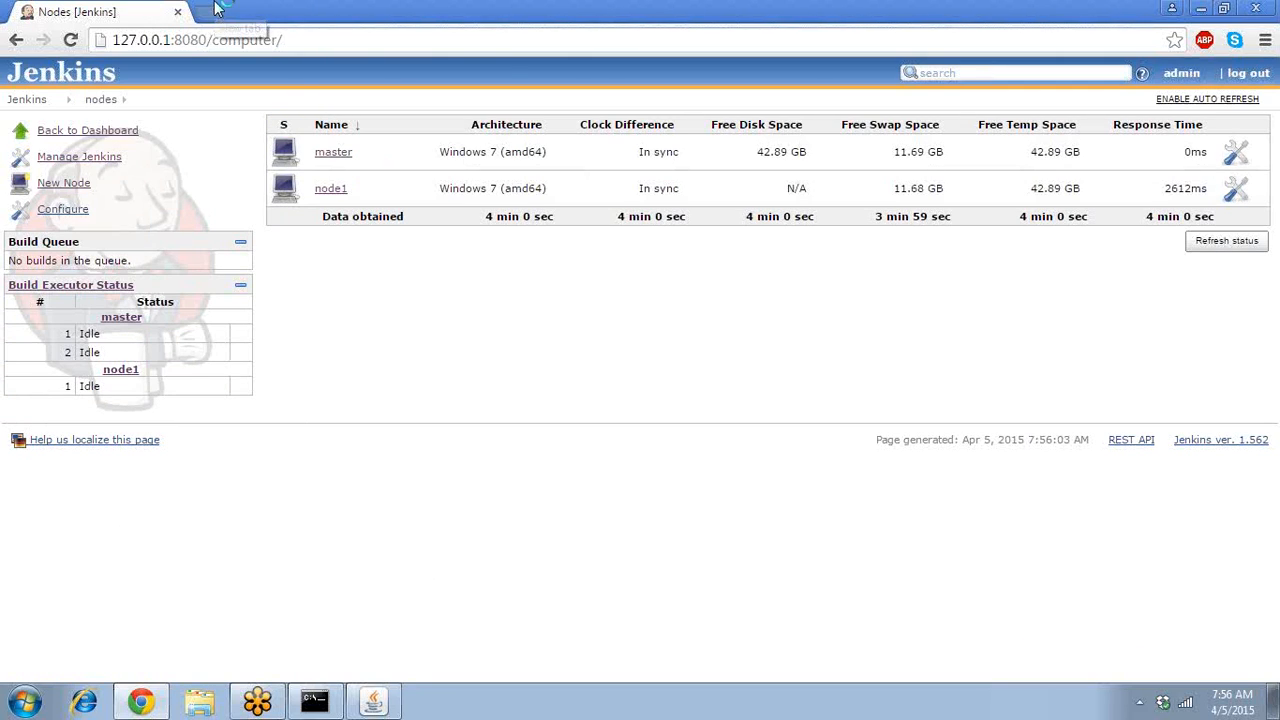
Search the web for "apache build jenkins" in a new browser tab and open the builds.apache.org Jenkins server
left_click(212, 10)
type("apa")
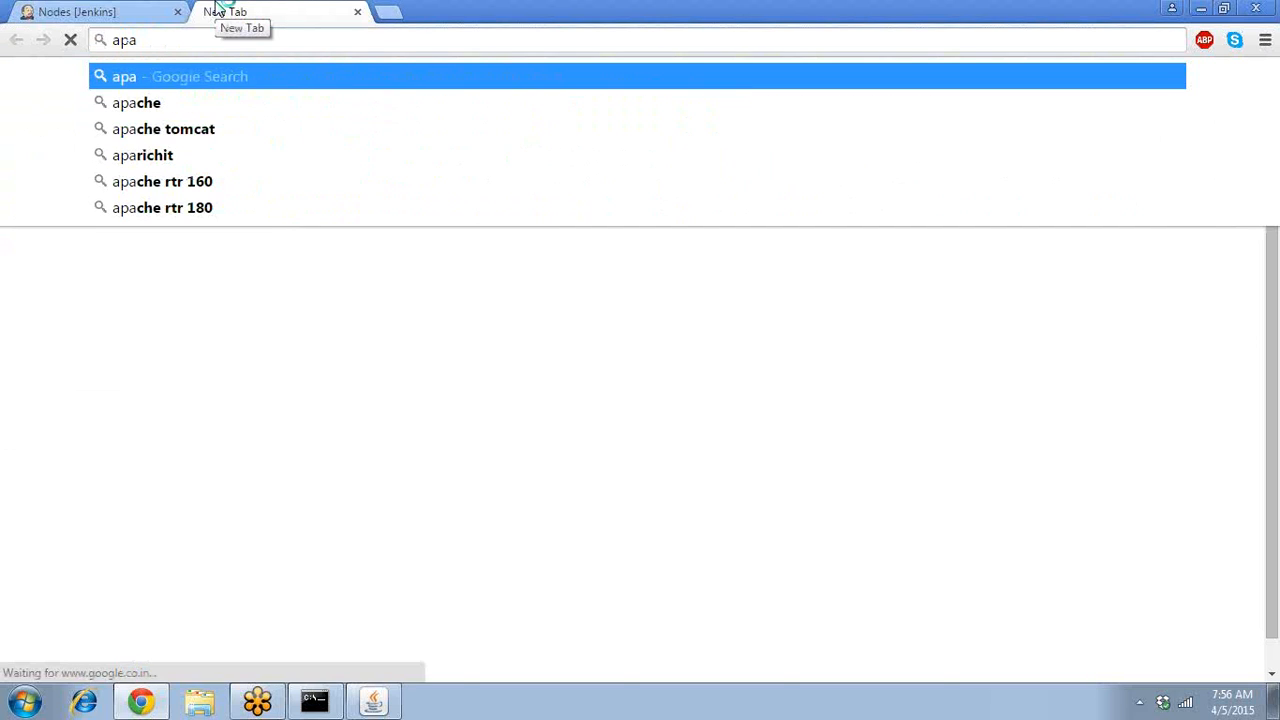
type("che")
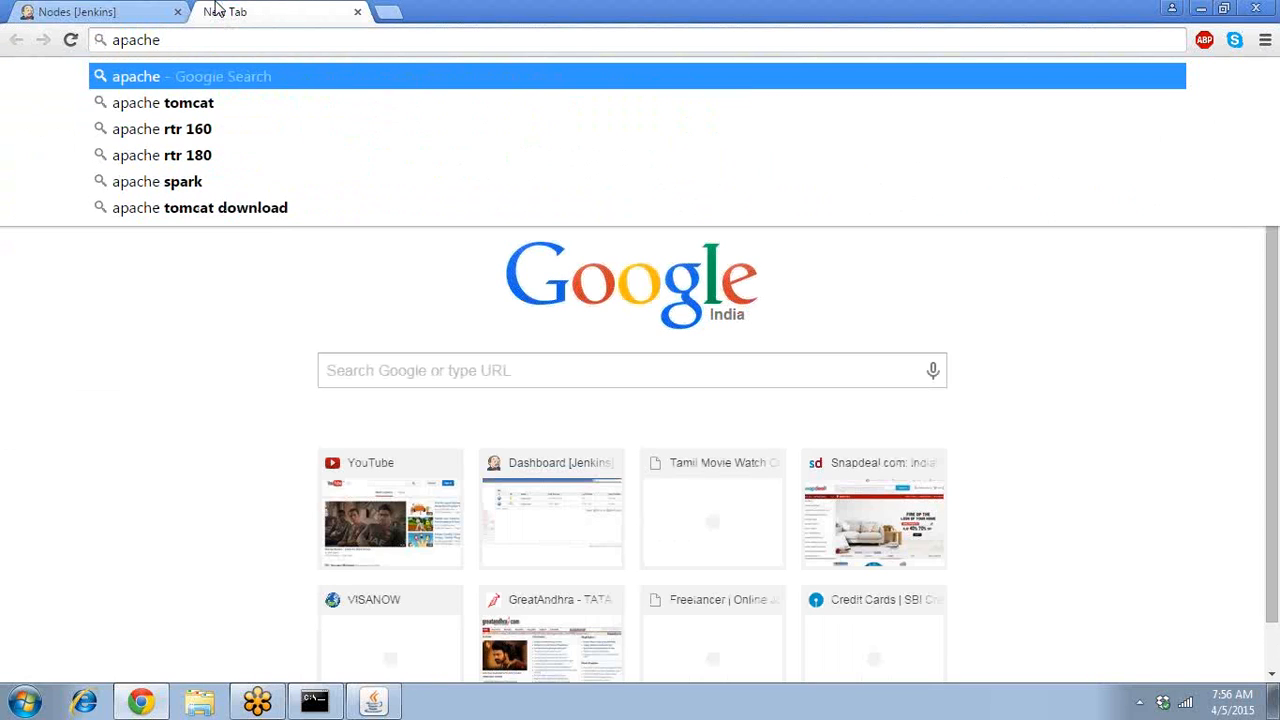
type(" bu")
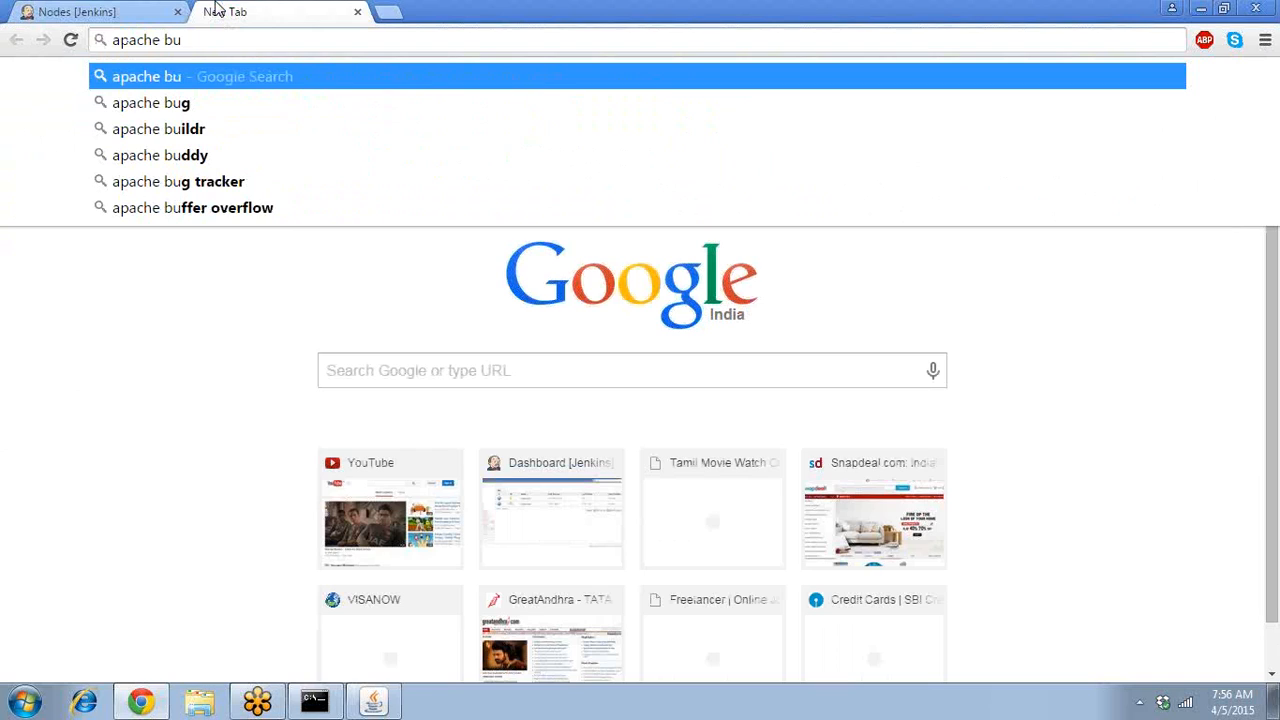
key("BackSpace")
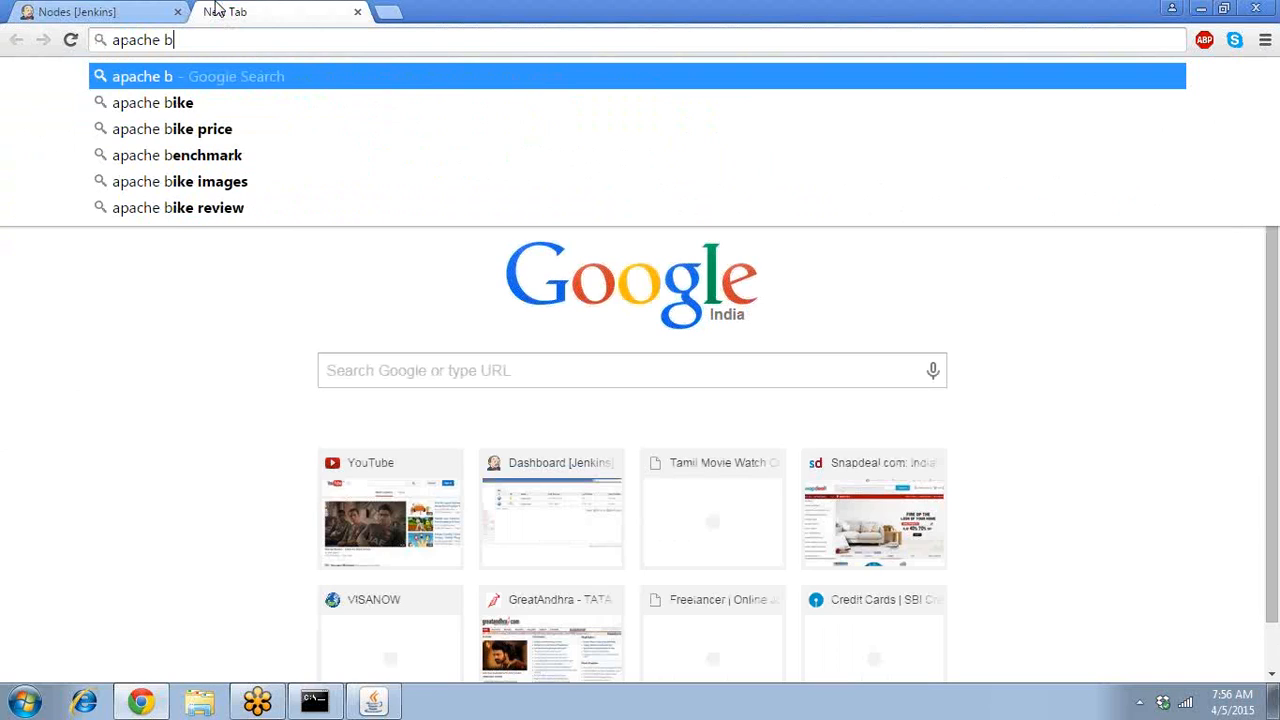
type("uild")
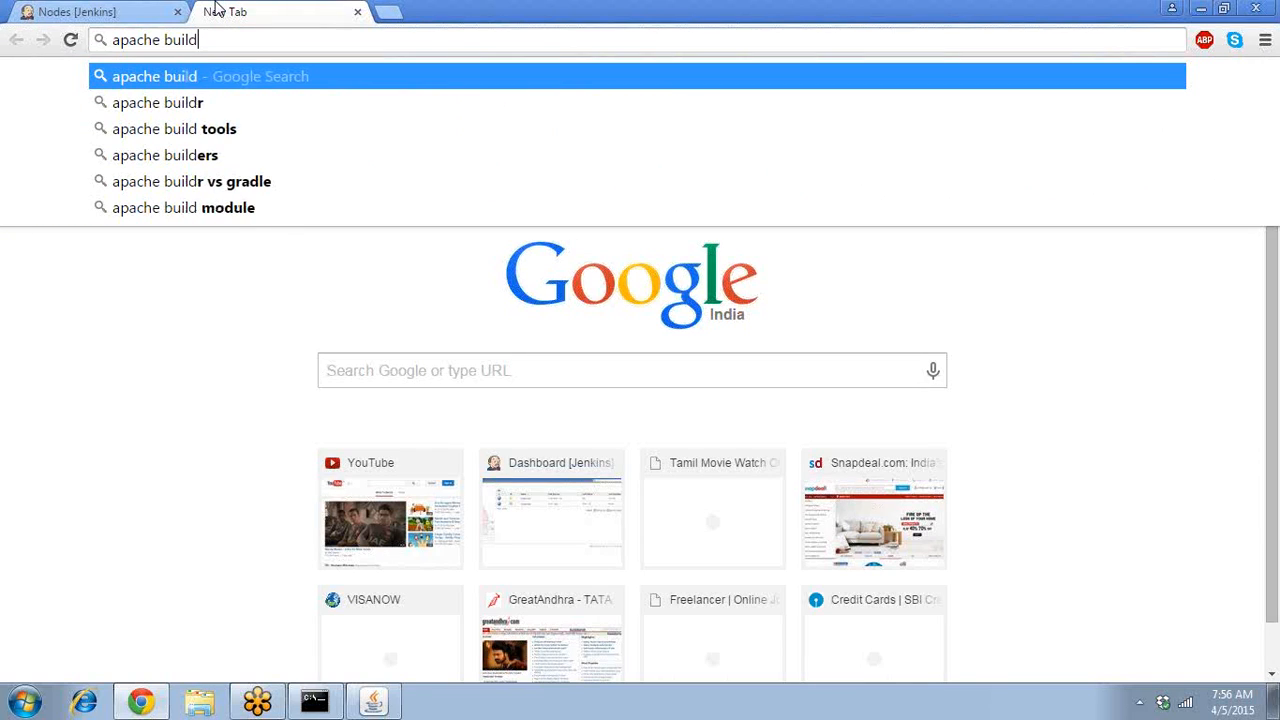
type(" se")
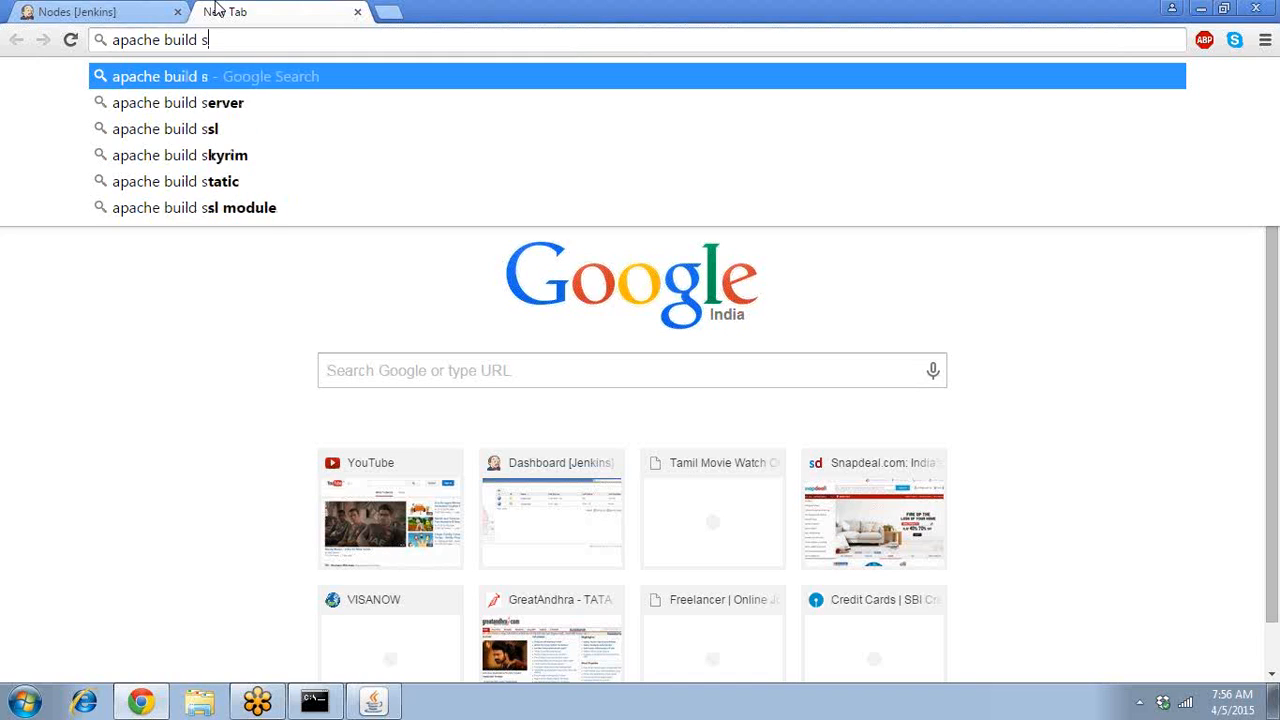
key("BackSpace")
key("BackSpace")
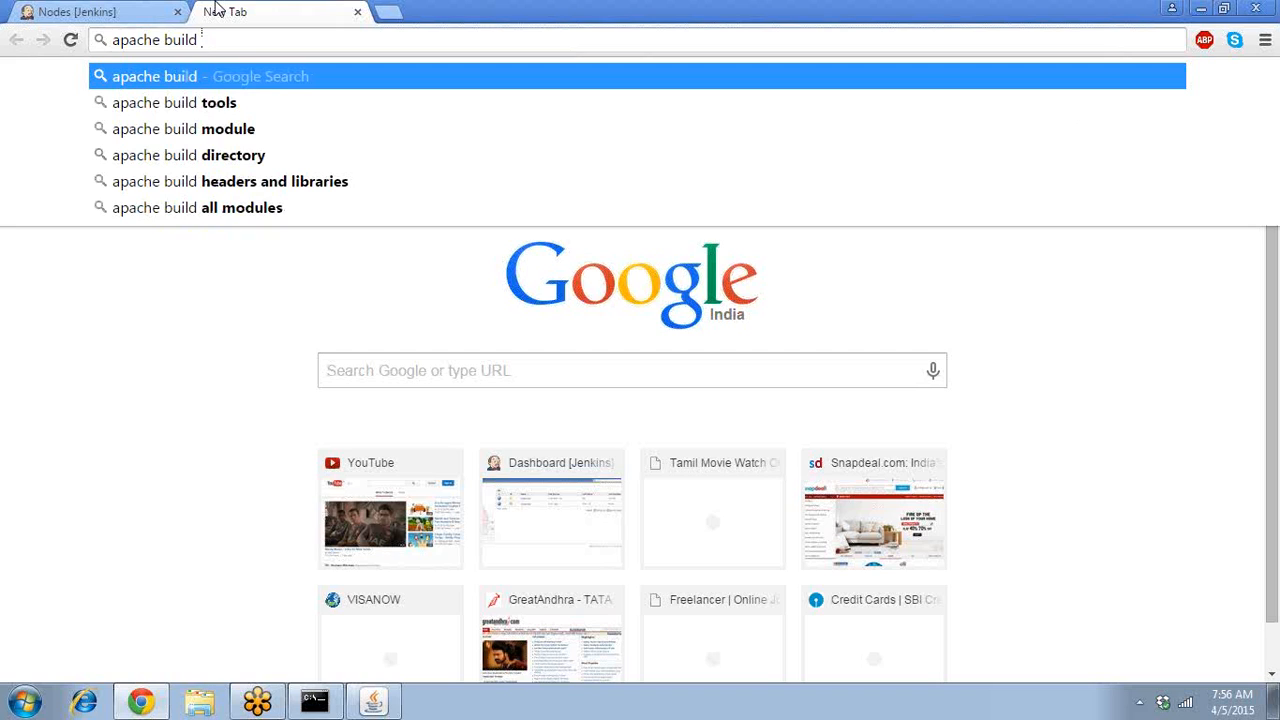
type("je")
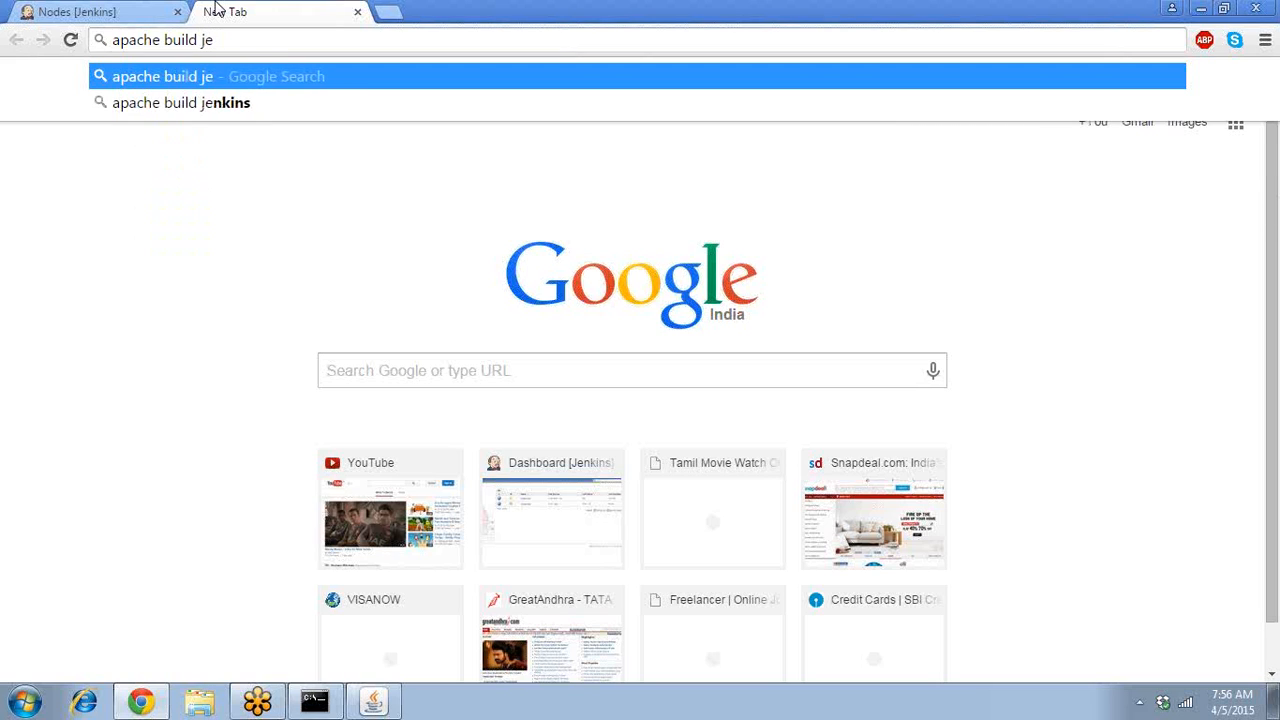
key("Down")
key("Return")
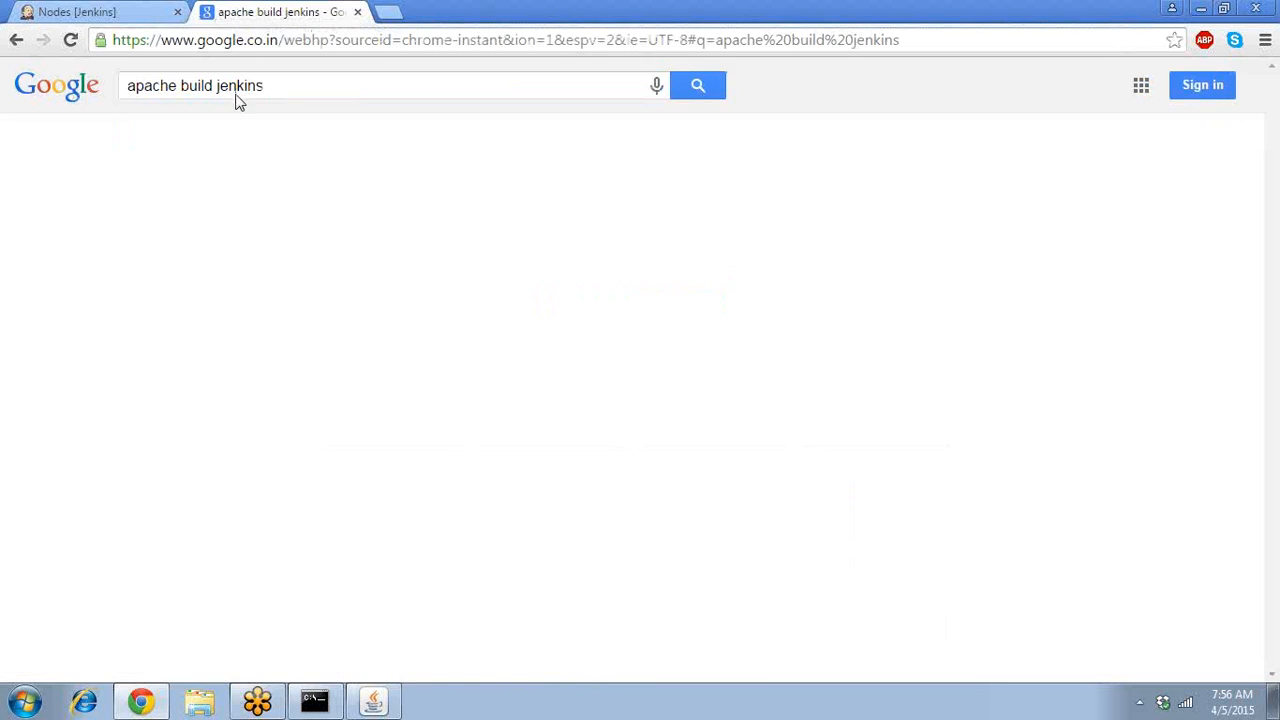
left_click(232, 228)
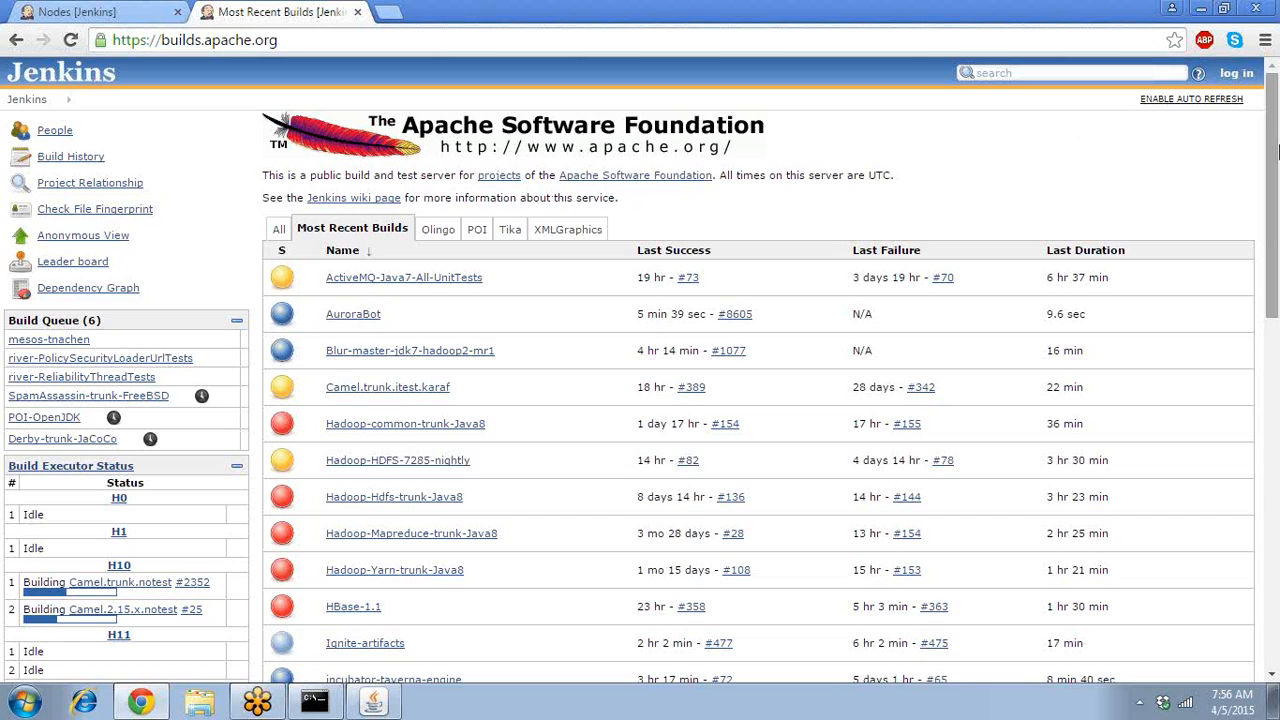
Look through the recent builds on the Apache Jenkins server, and examine its full project list and build executors in the All view
mouse_move(1276, 148)
left_mouse_down()
mouse_move(1276, 350)
mouse_move(1275, 172)
left_mouse_up()
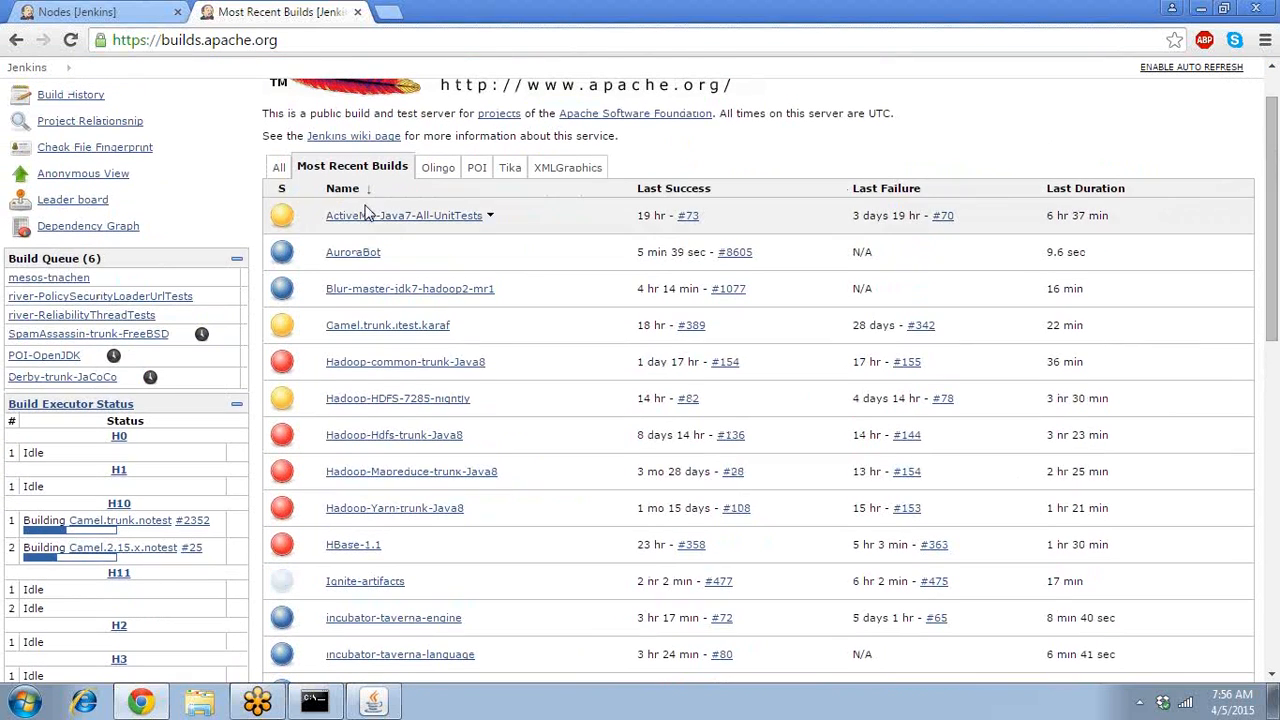
left_click(282, 169)
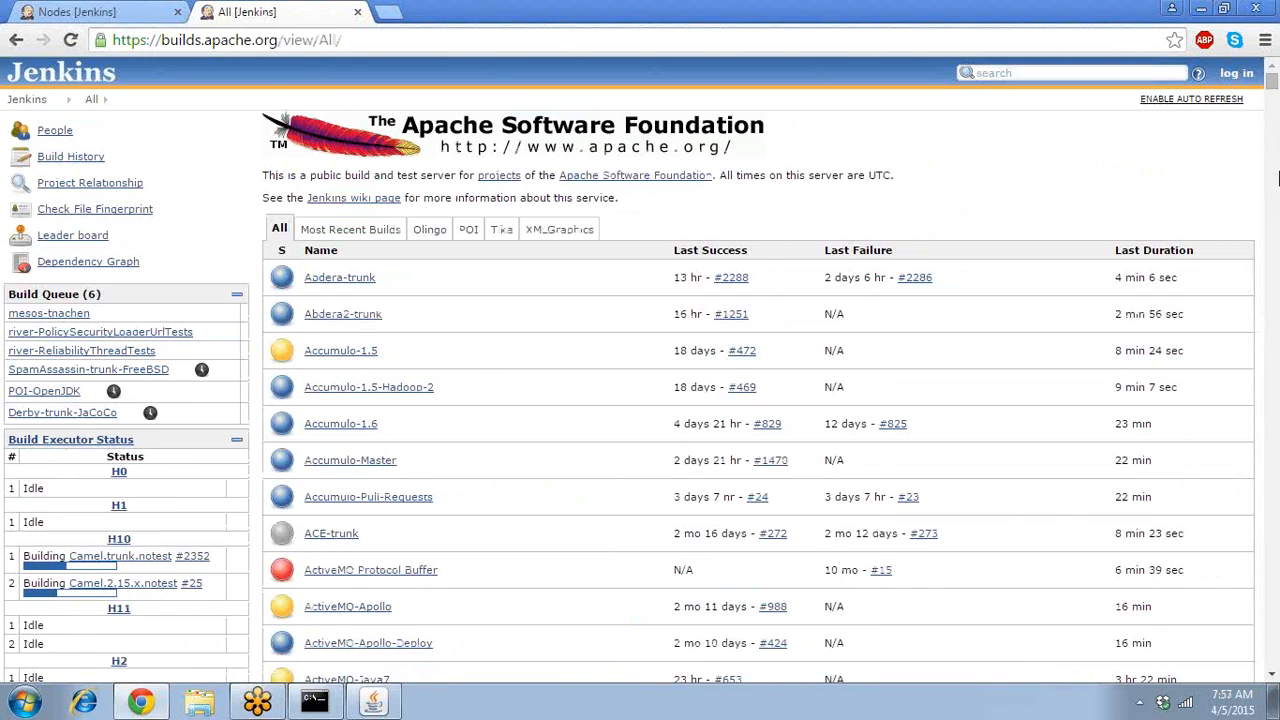
left_click_drag(1275, 108, 1273, 204)
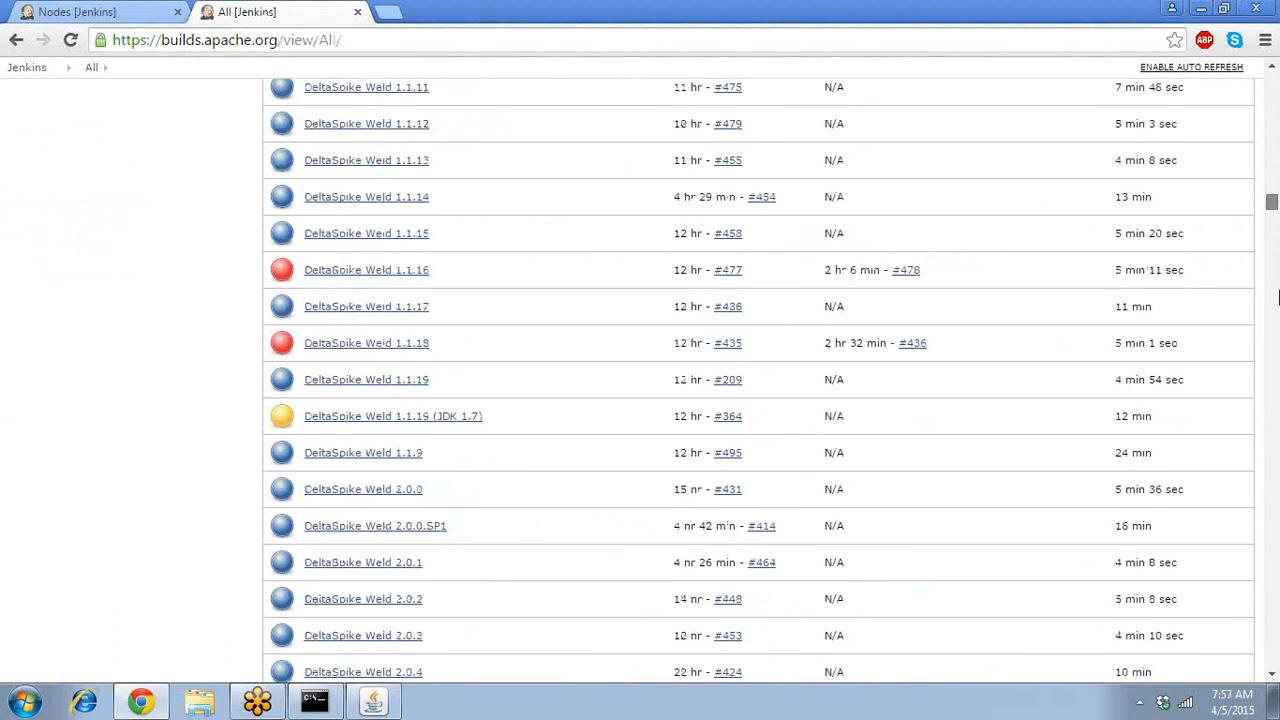
left_click_drag(1277, 295, 1270, 82)
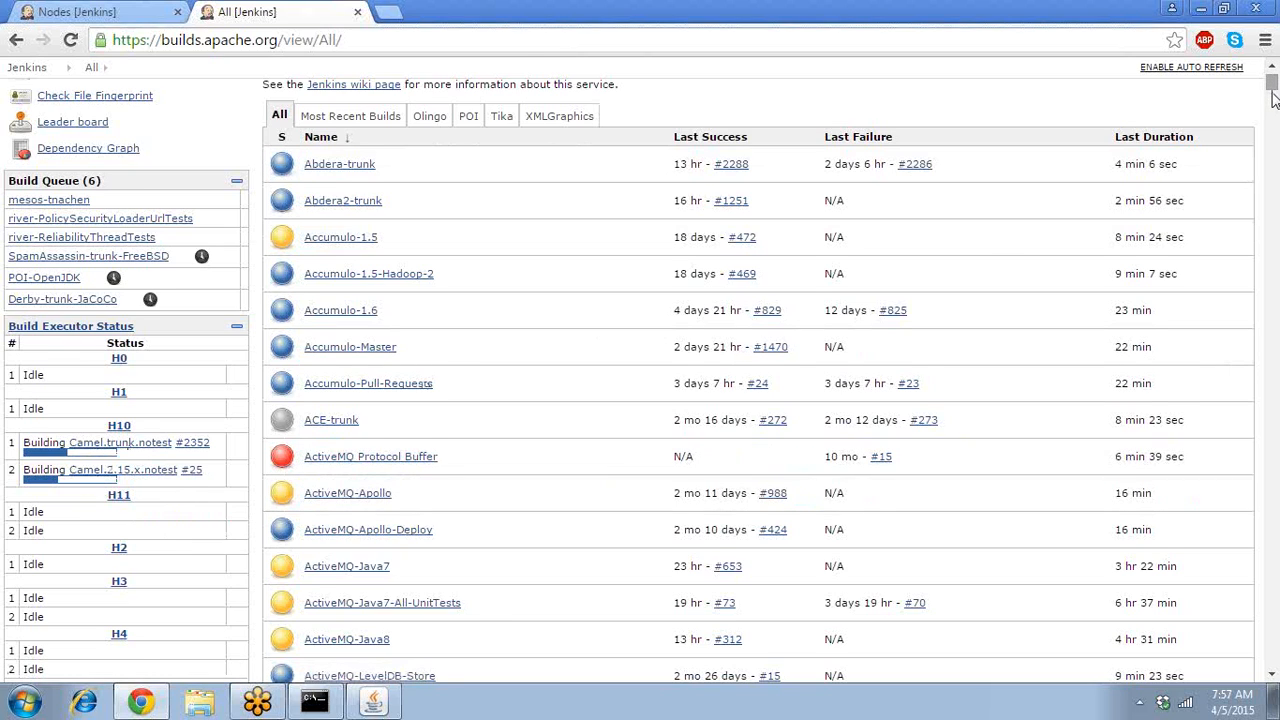
left_click_drag(1272, 92, 1273, 102)
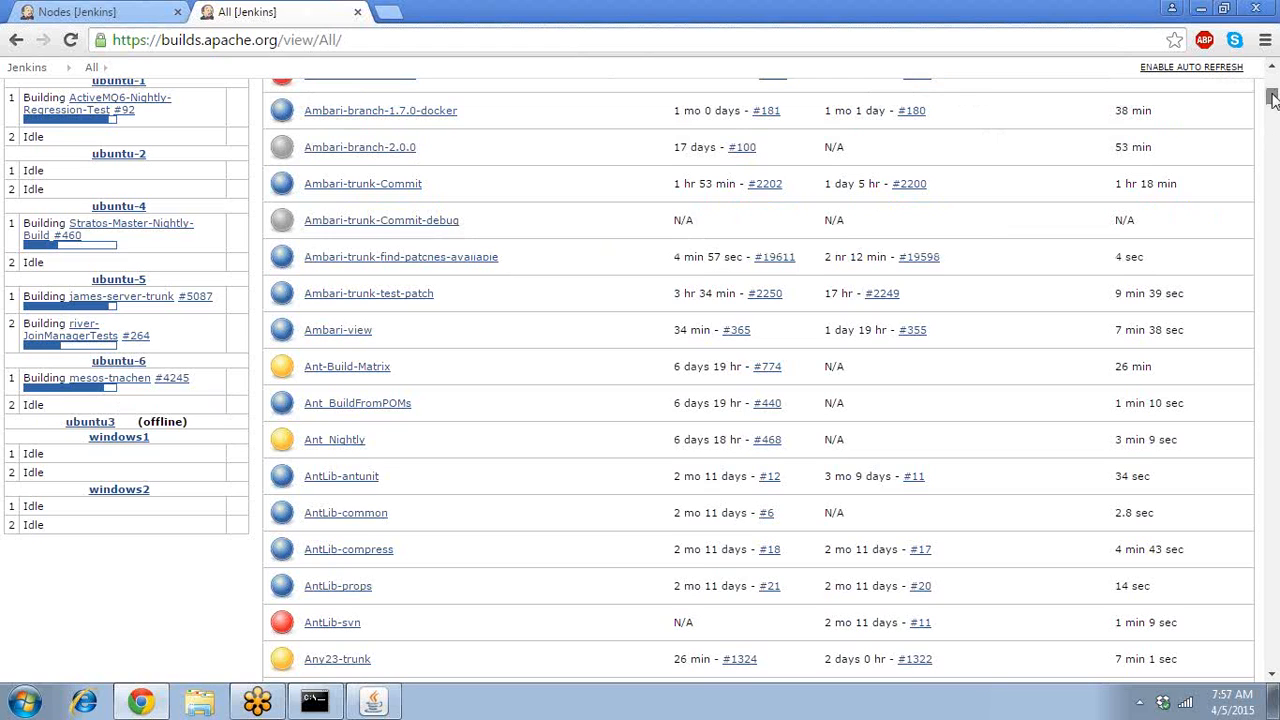
left_click_drag(1272, 97, 1272, 85)
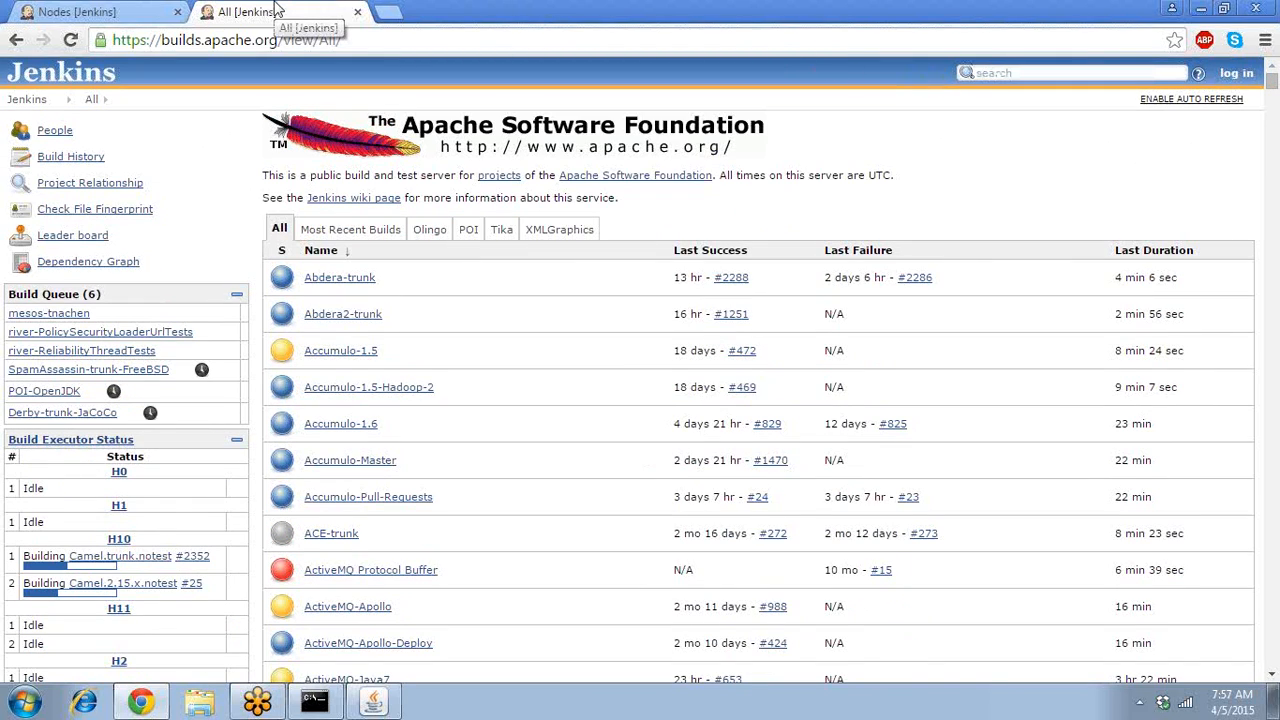
View the Leader board of the Apache Jenkins server, return to its dashboard, and close the site
left_click(72, 238)
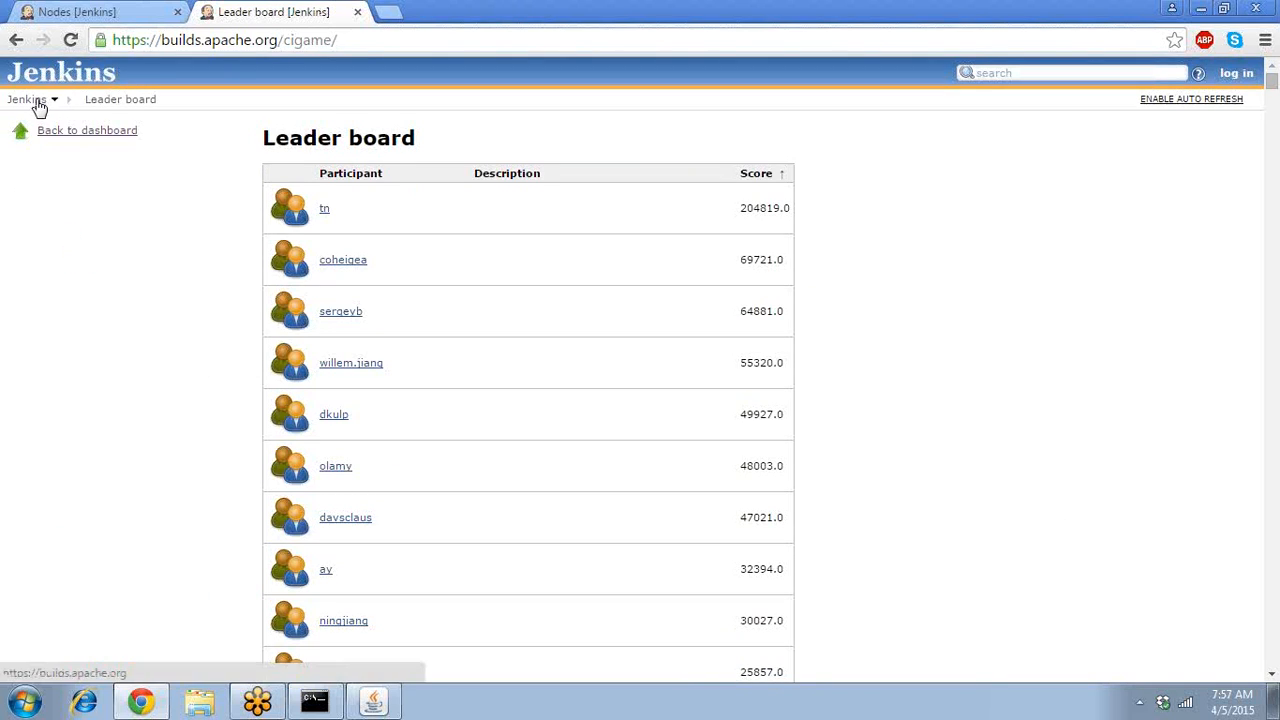
left_click(32, 101)
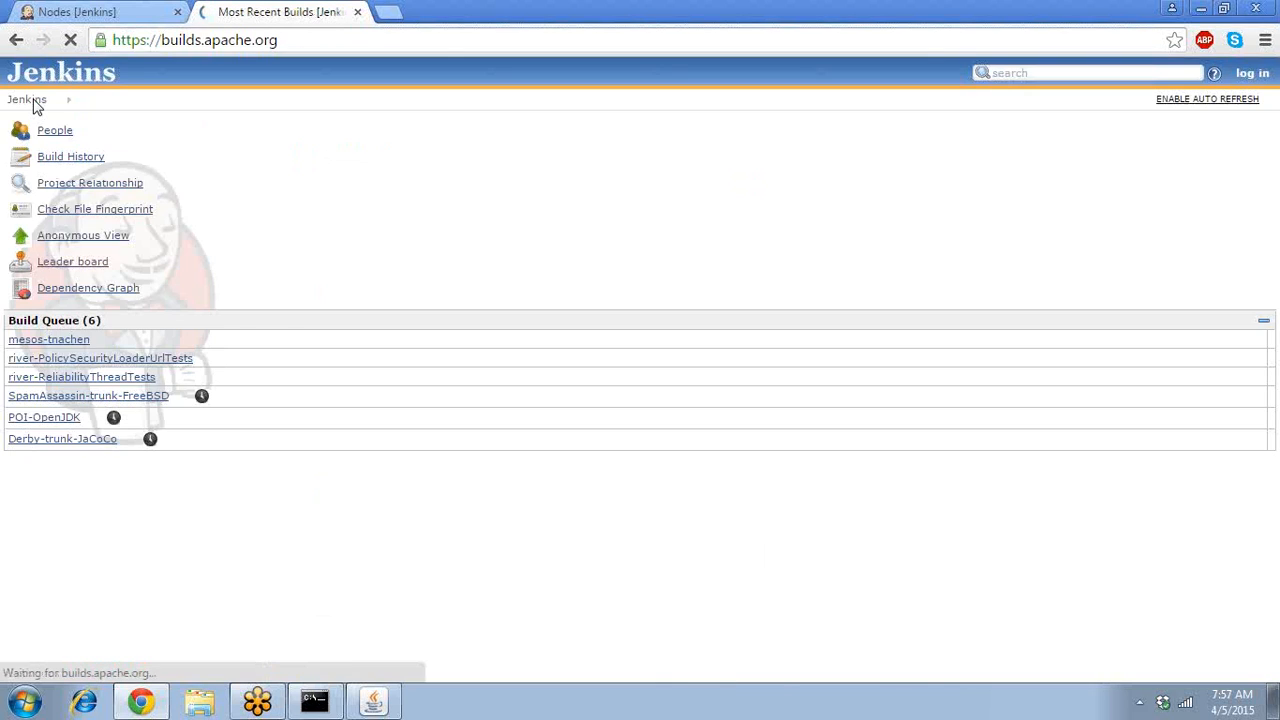
left_click(357, 12)
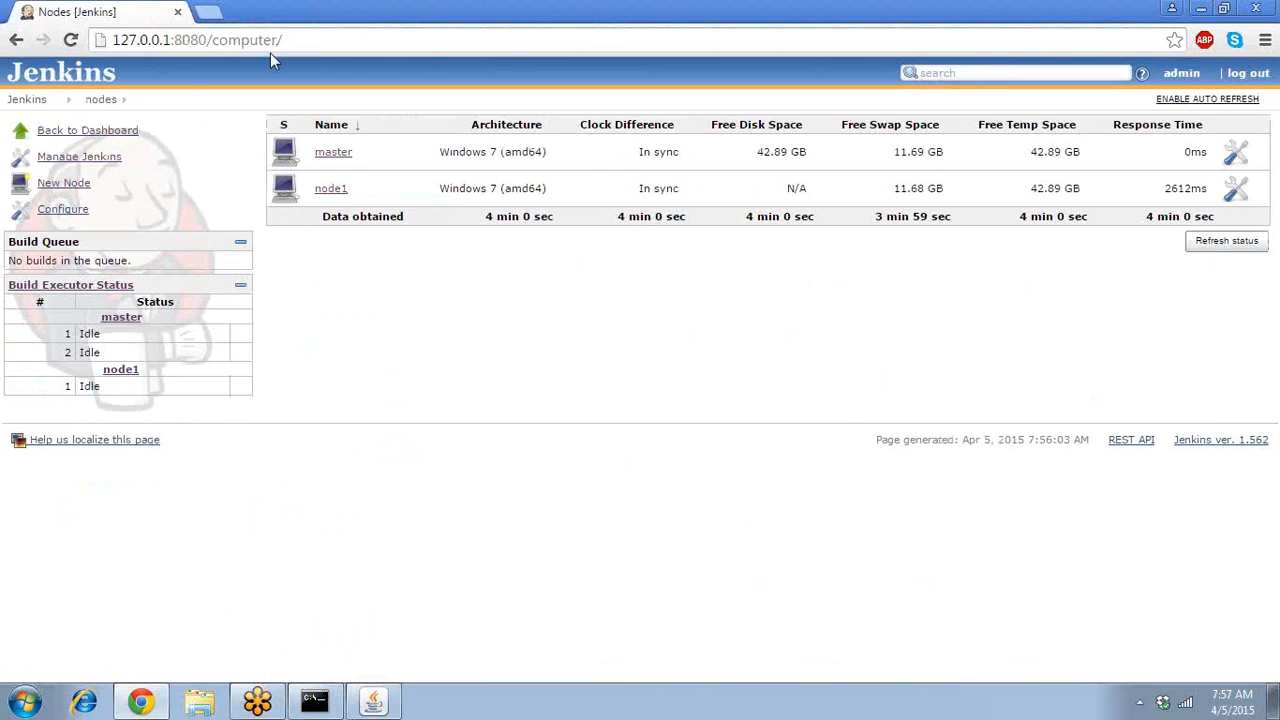
From the local Jenkins dashboard, inspect the new view form with its view types and return without creating a view
left_click(21, 104)
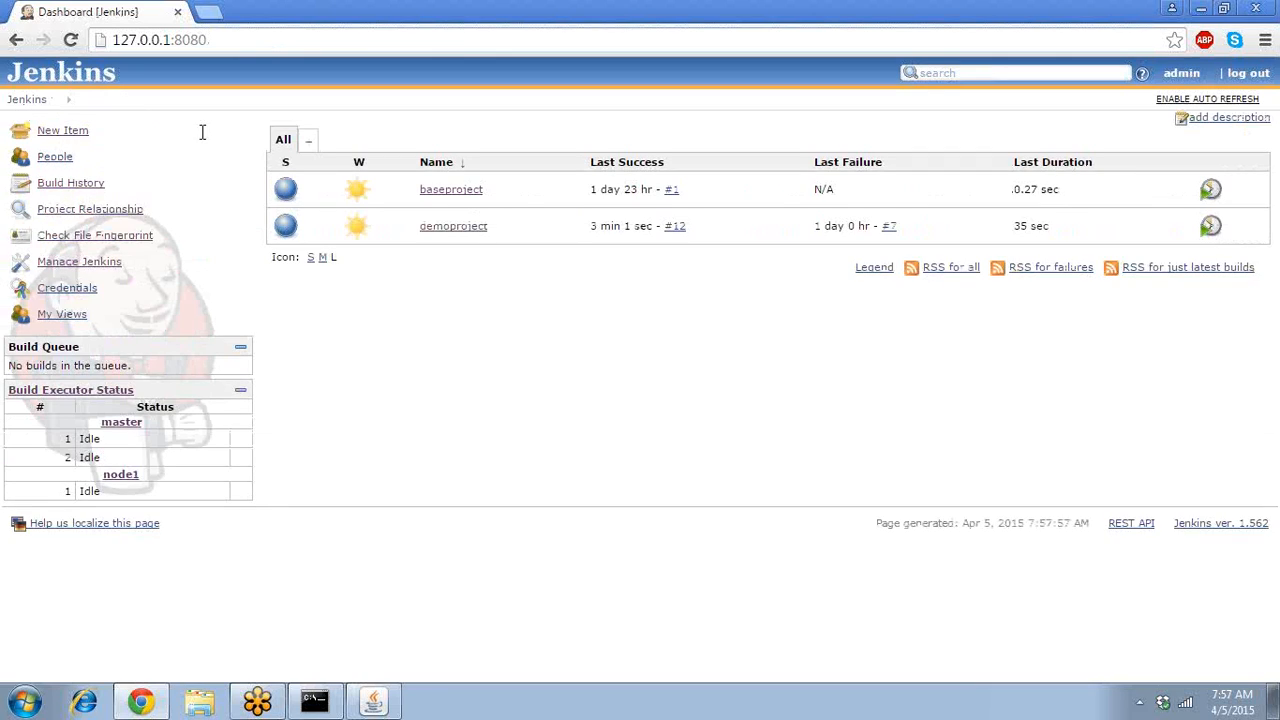
left_click(307, 143)
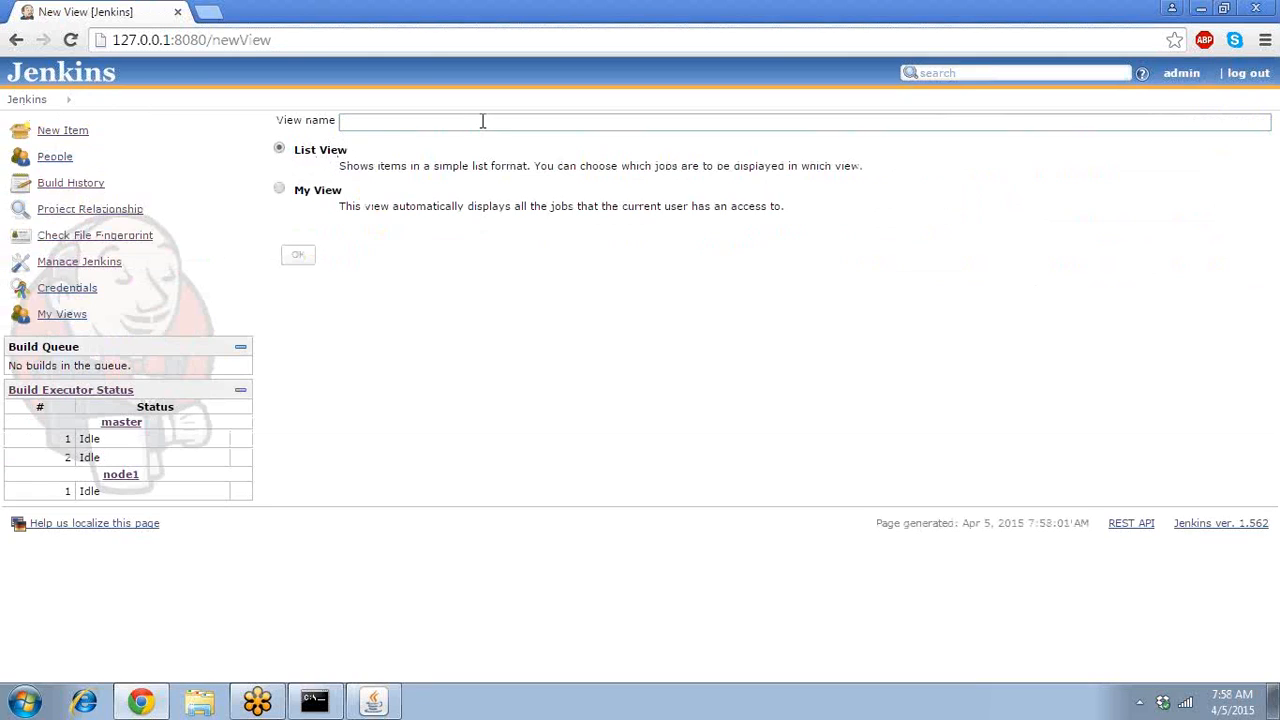
left_click(26, 102)
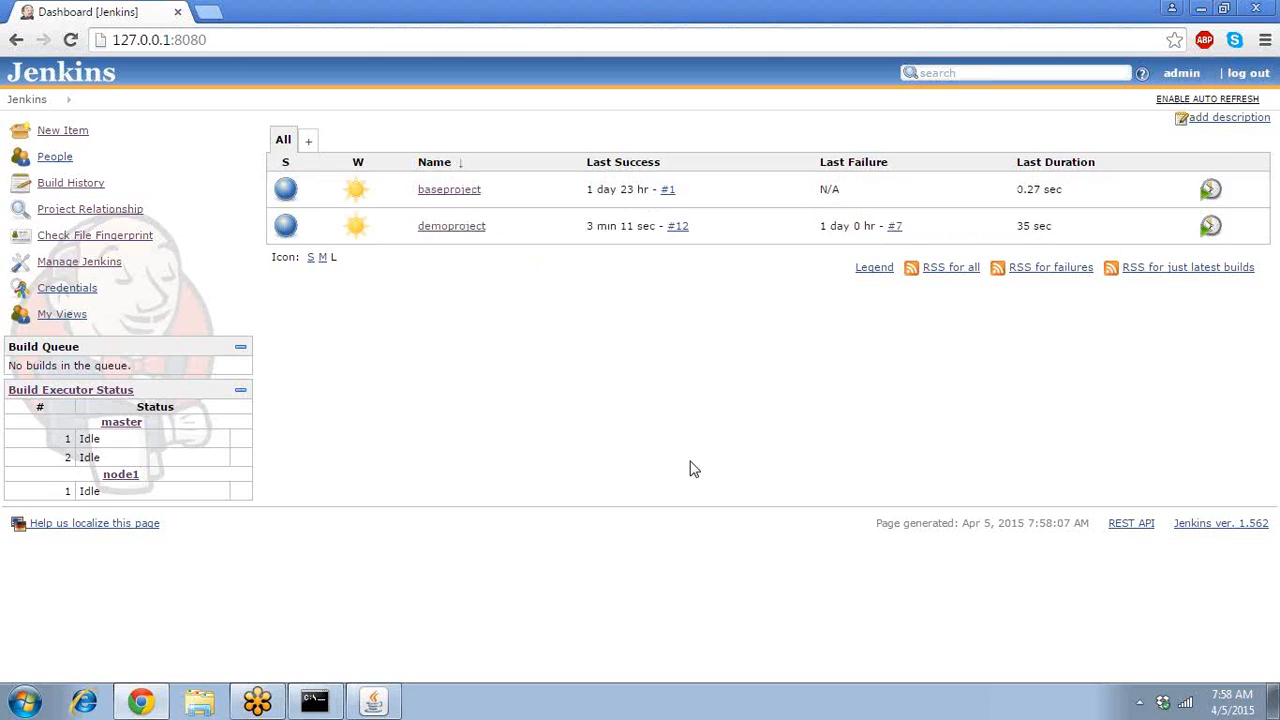
left_click(308, 143)
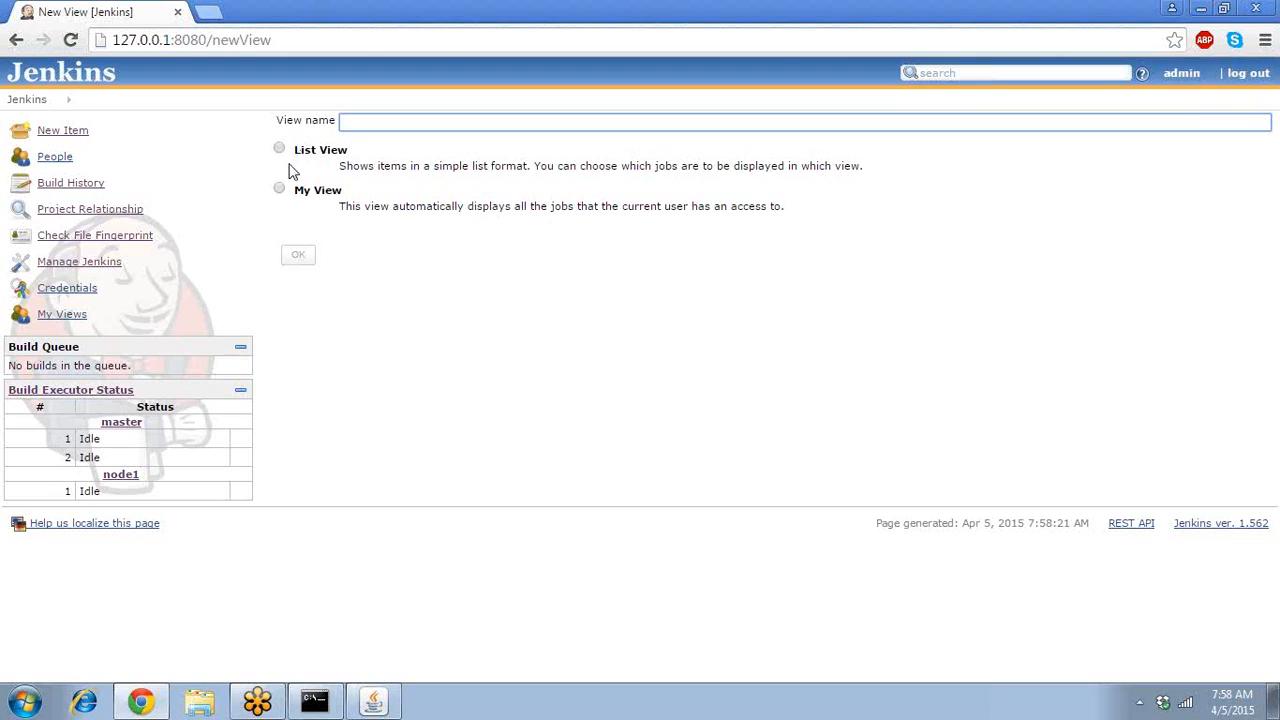
left_click(29, 104)
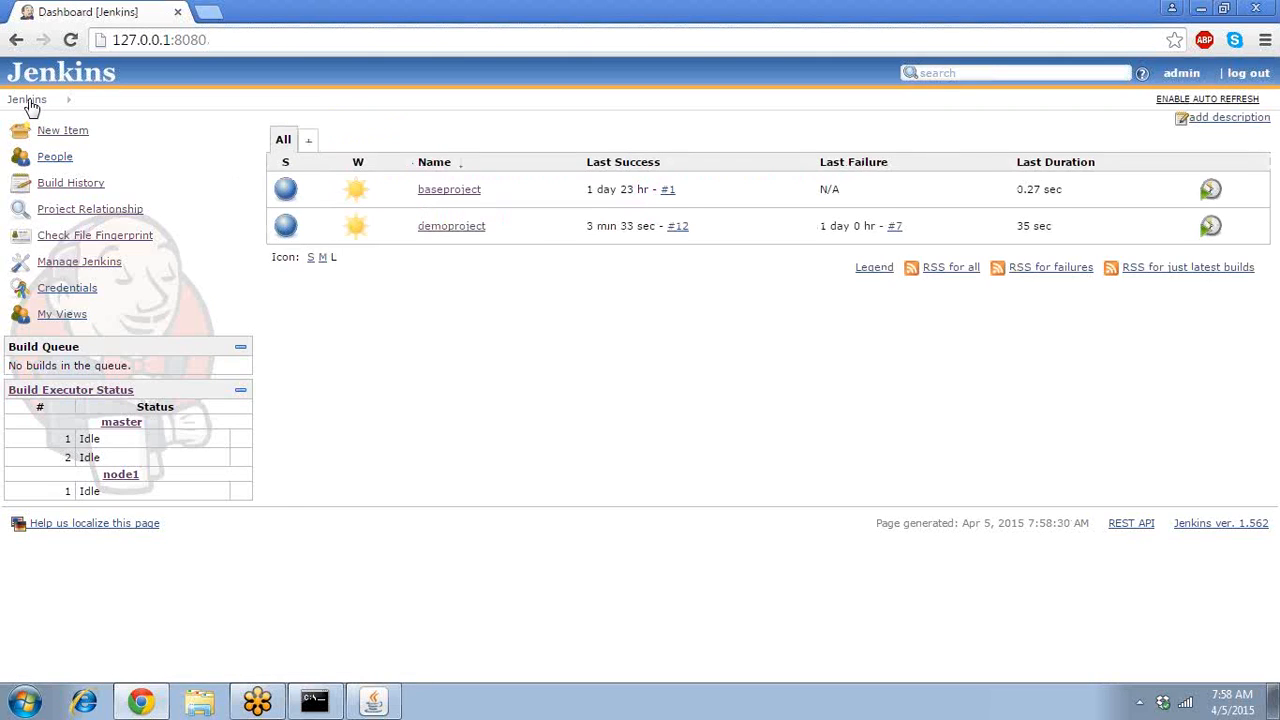
Open the status page of node1 through the Manage Nodes section of Manage Jenkins
left_click(87, 266)
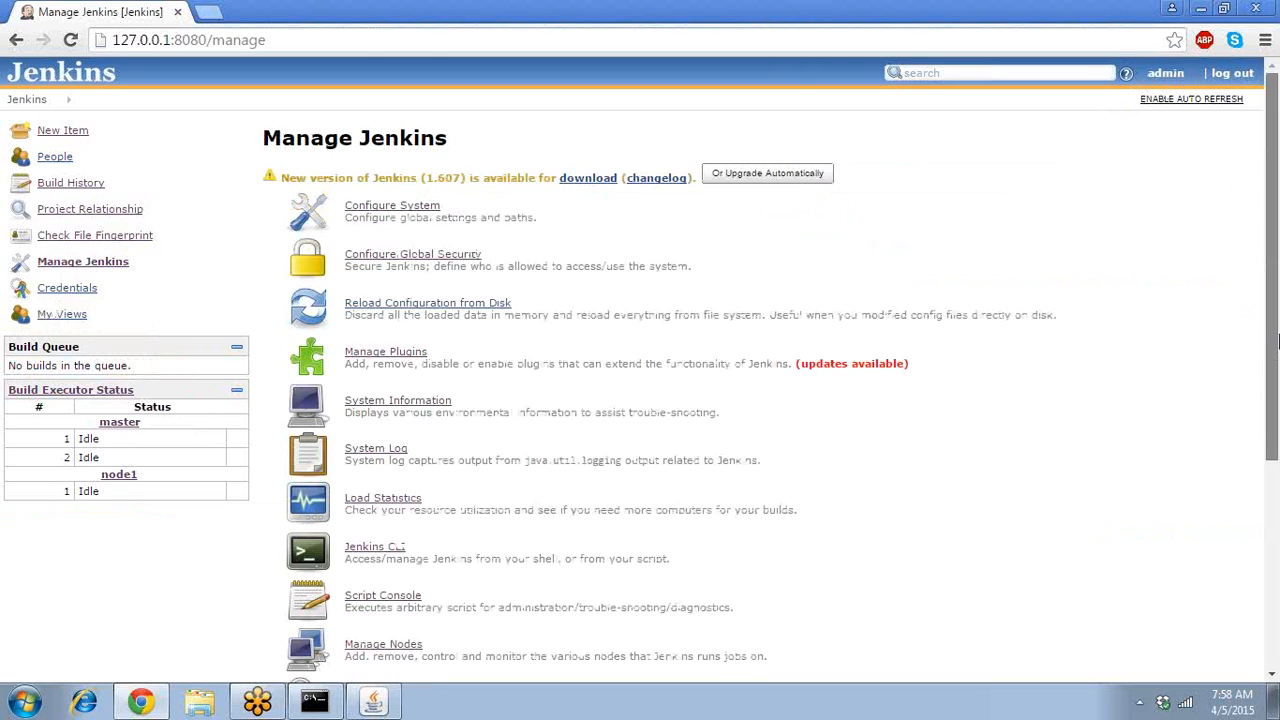
left_click_drag(1278, 342, 1278, 405)
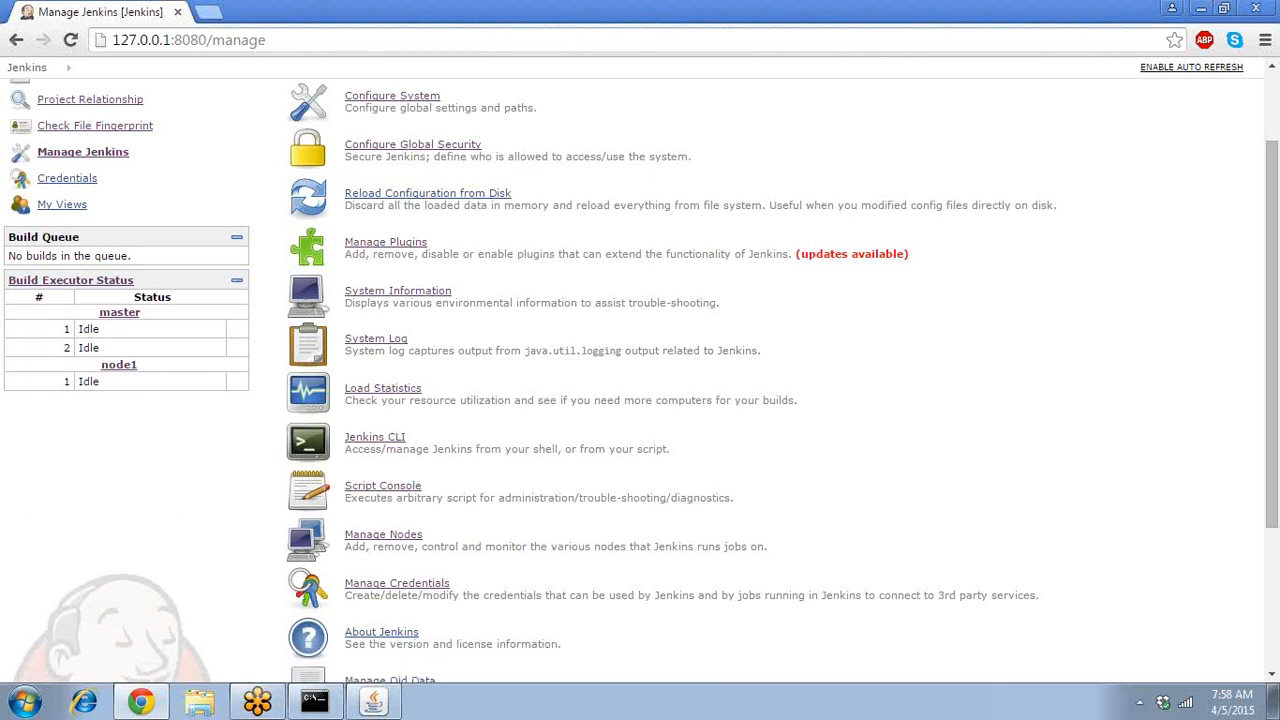
left_click(362, 536)
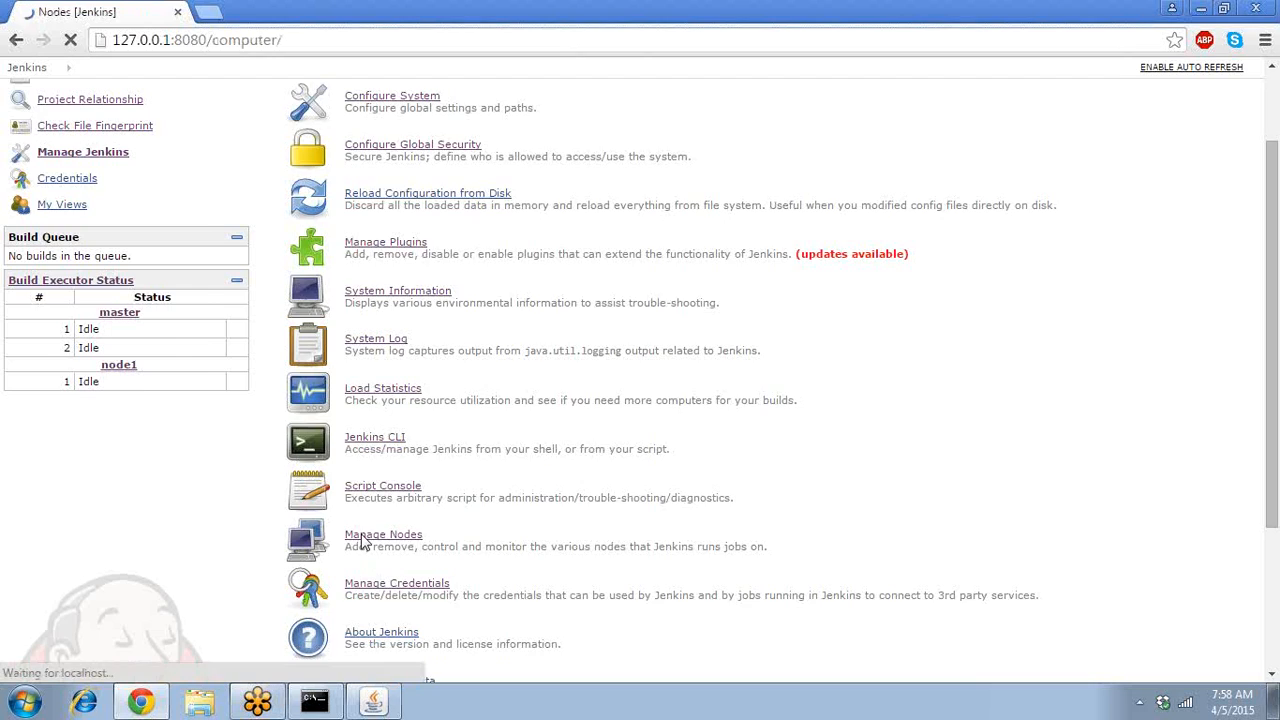
left_click(329, 190)
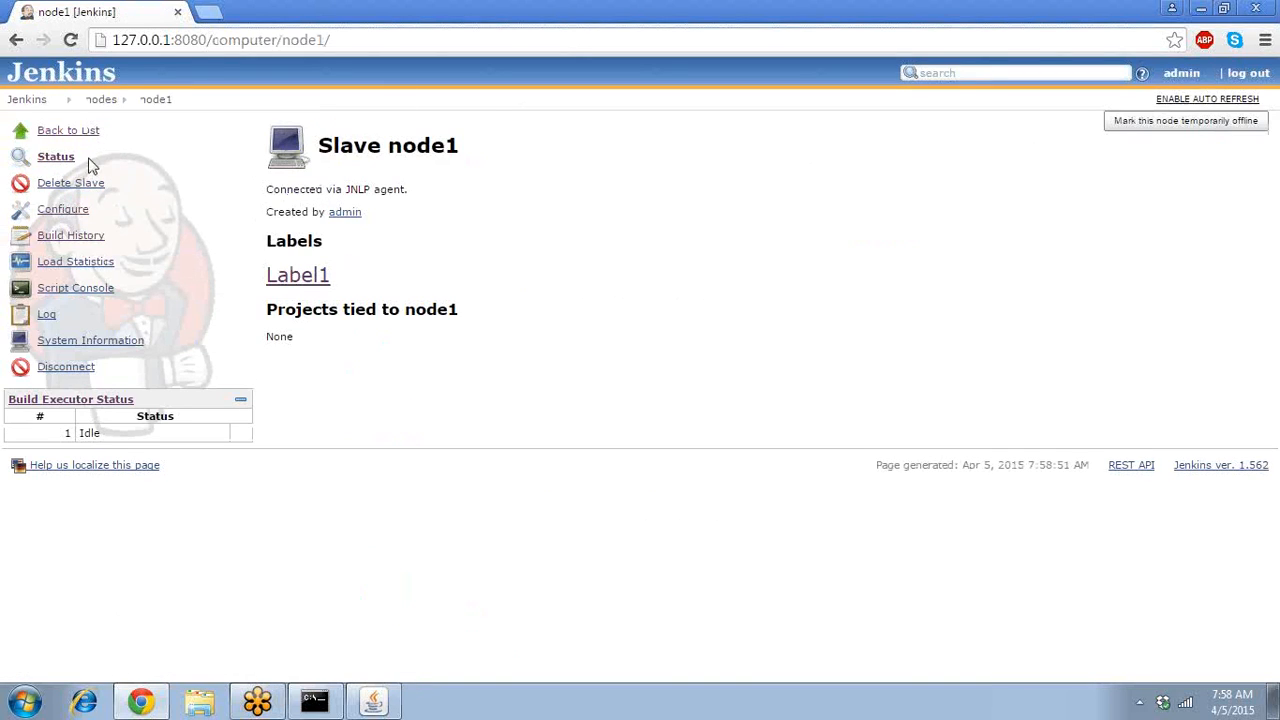
Review the status and the connection log of node1, and return to the node's status page
left_click(57, 160)
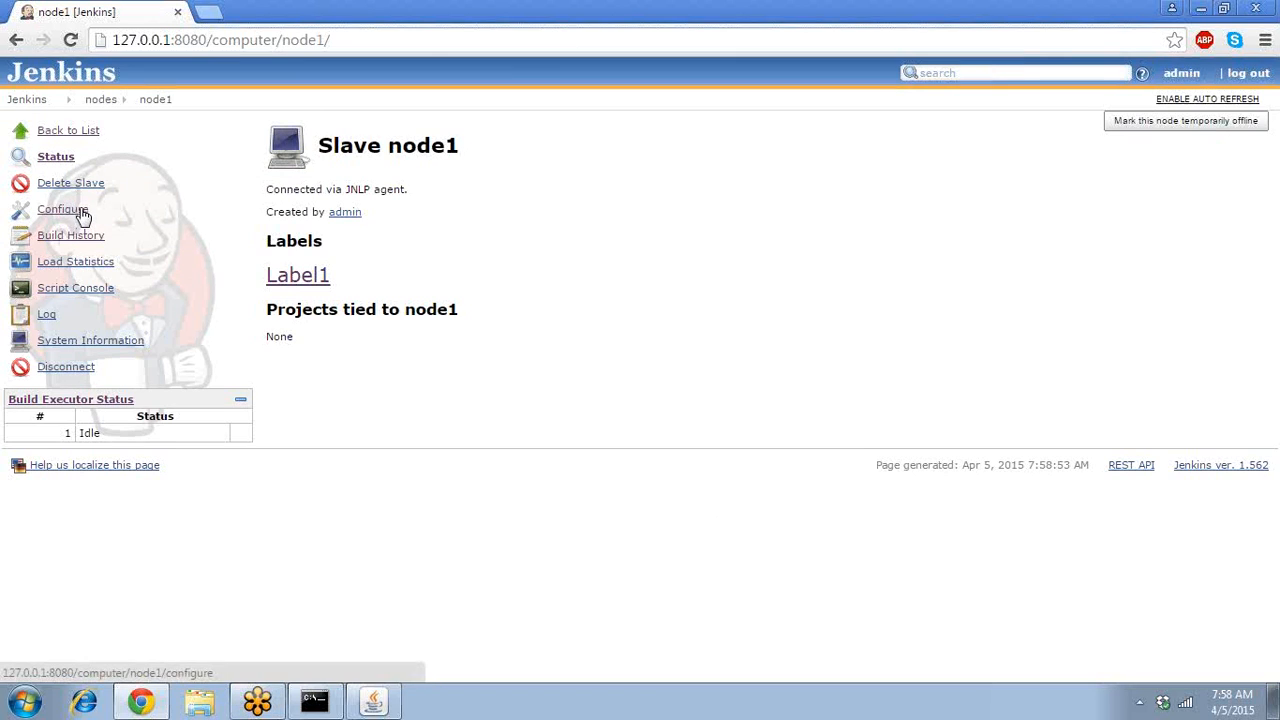
left_click(47, 316)
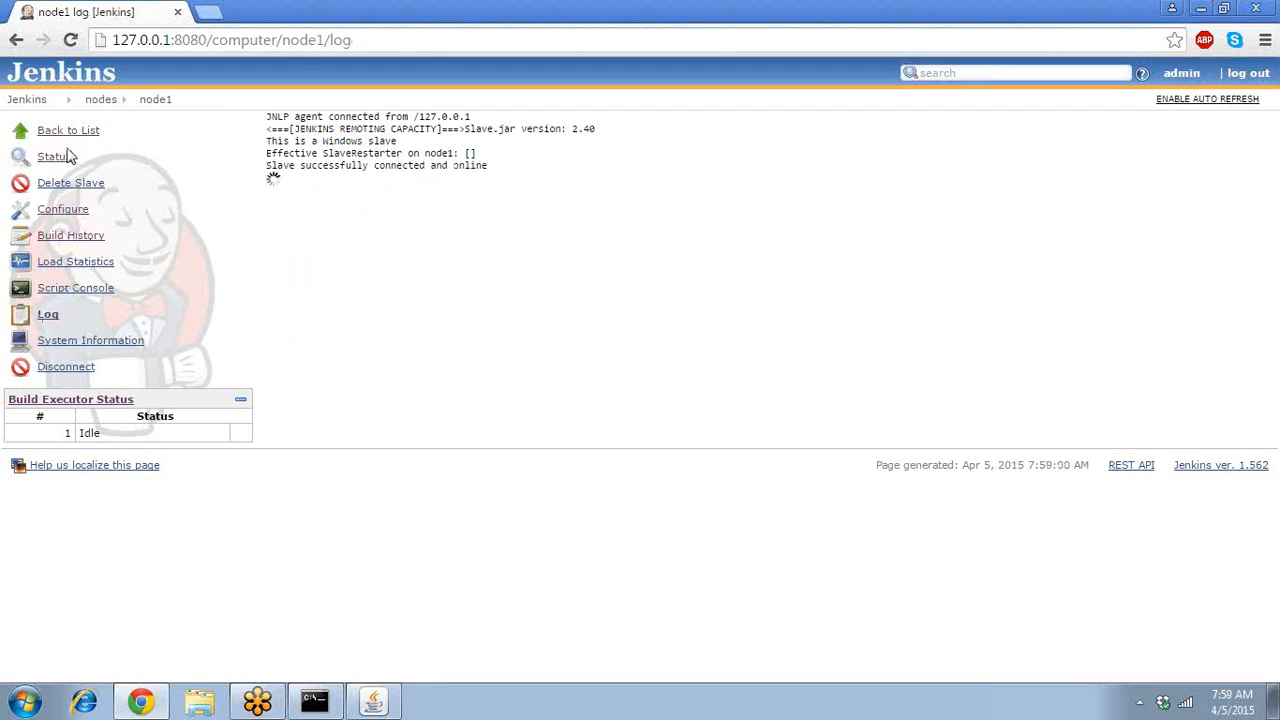
left_click(160, 103)
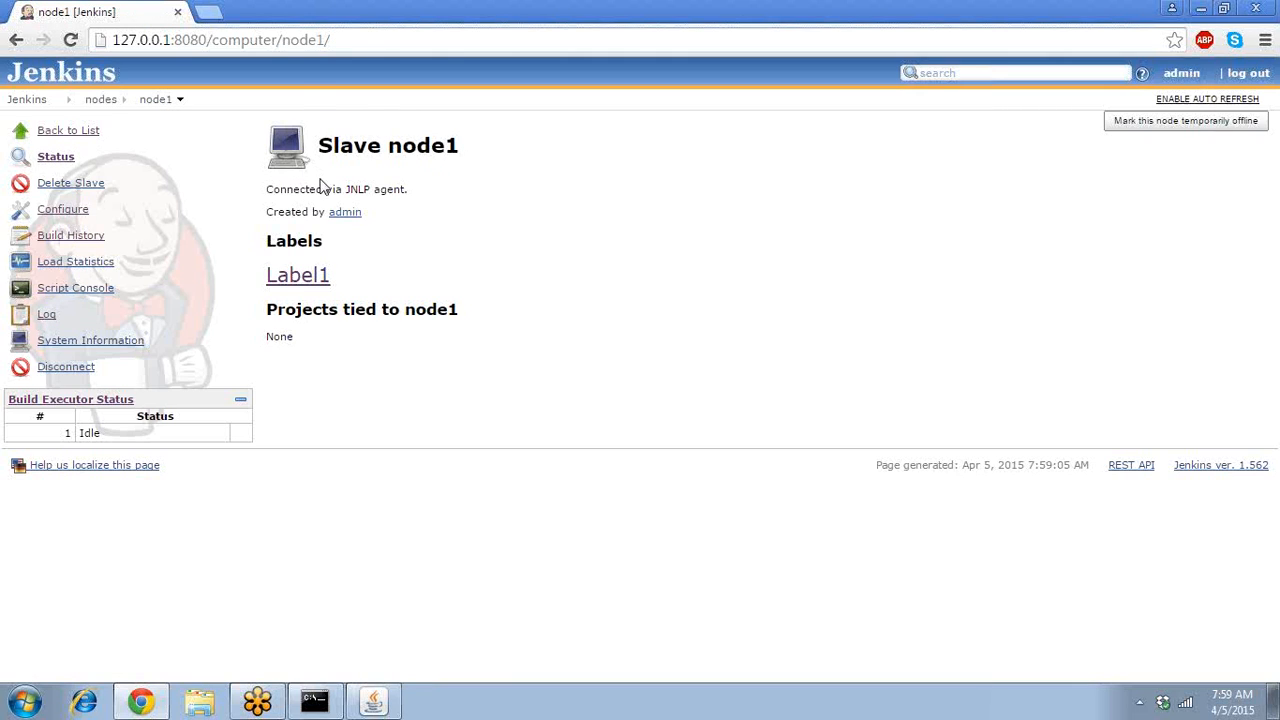
View the Label1 page and its linked demoproject page, and return to the Jenkins dashboard
left_click(310, 281)
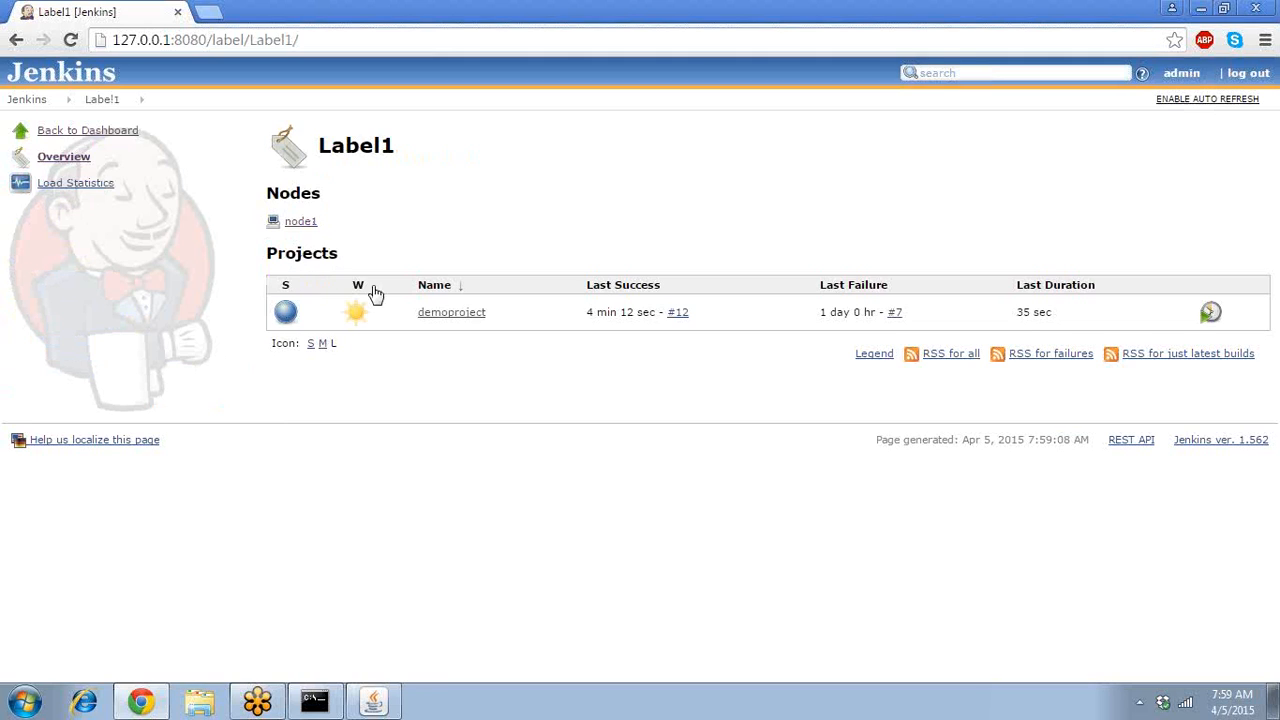
left_click(434, 316)
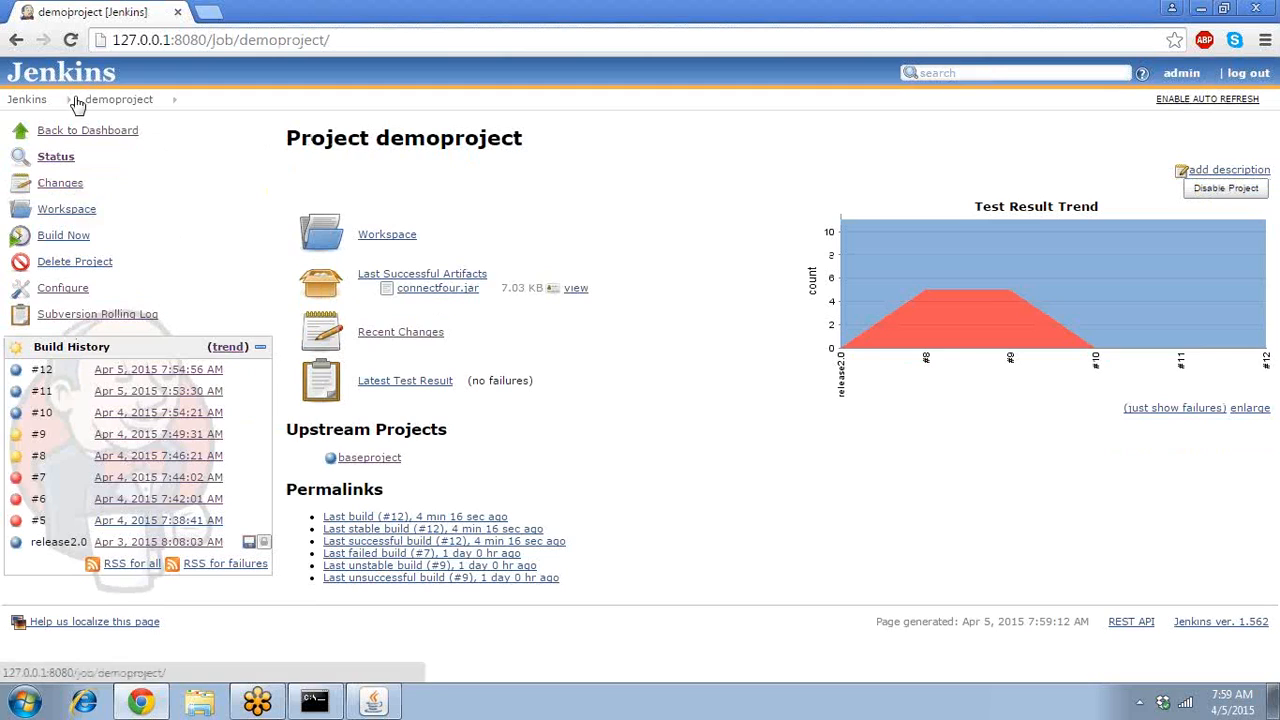
left_click(29, 104)
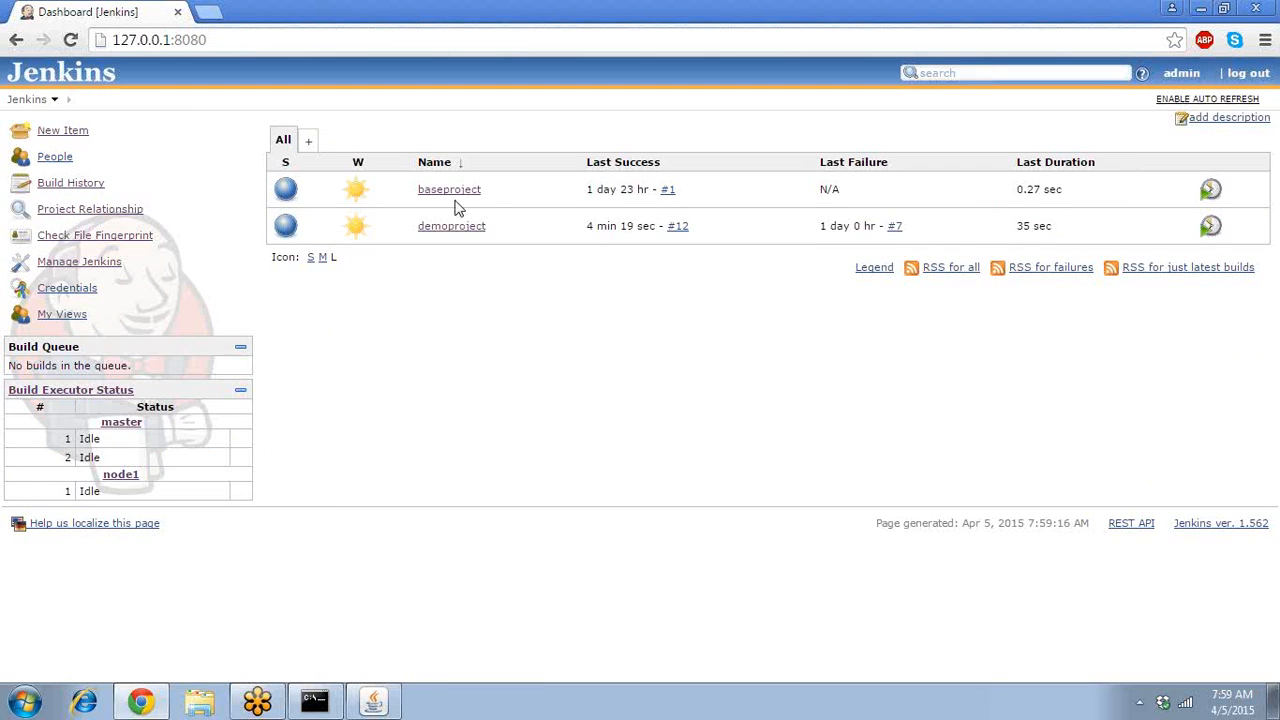
Open the status page of node1 through the Manage Nodes section of Manage Jenkins
mouse_move(395, 231)
left_click(80, 262)
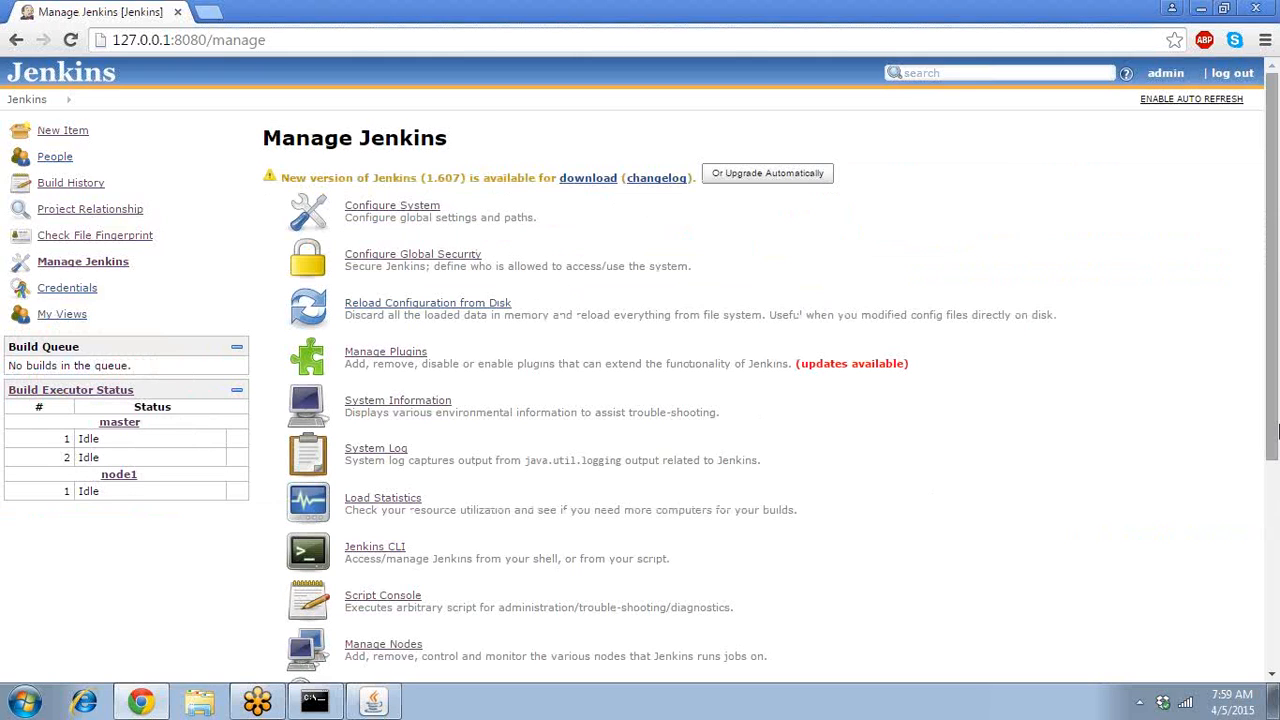
left_click_drag(1275, 426, 1278, 578)
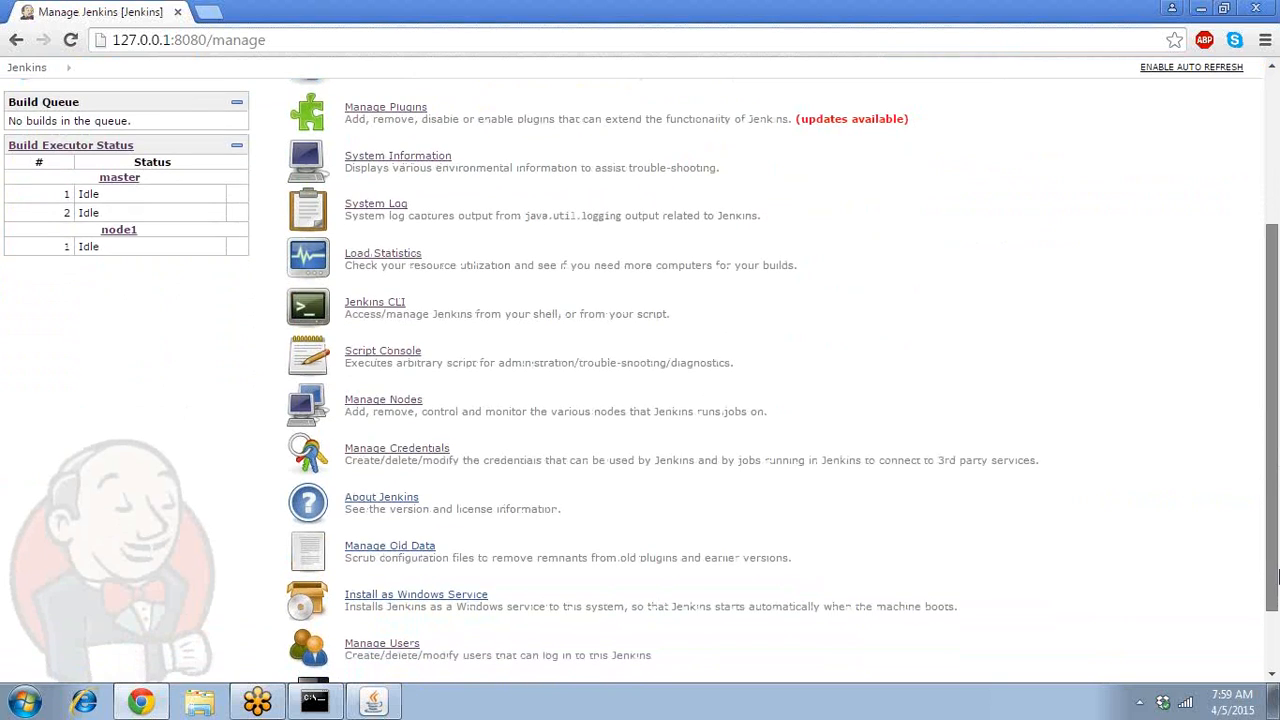
left_click_drag(1278, 578, 1278, 578)
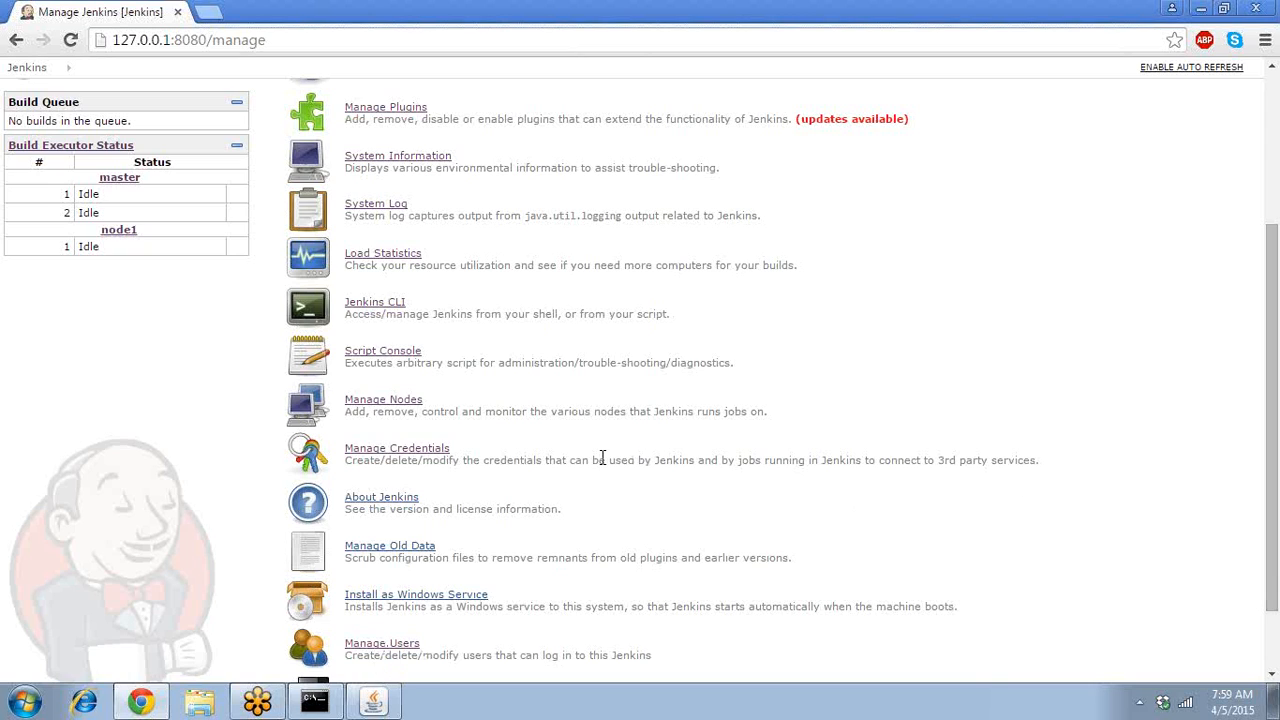
left_click(380, 401)
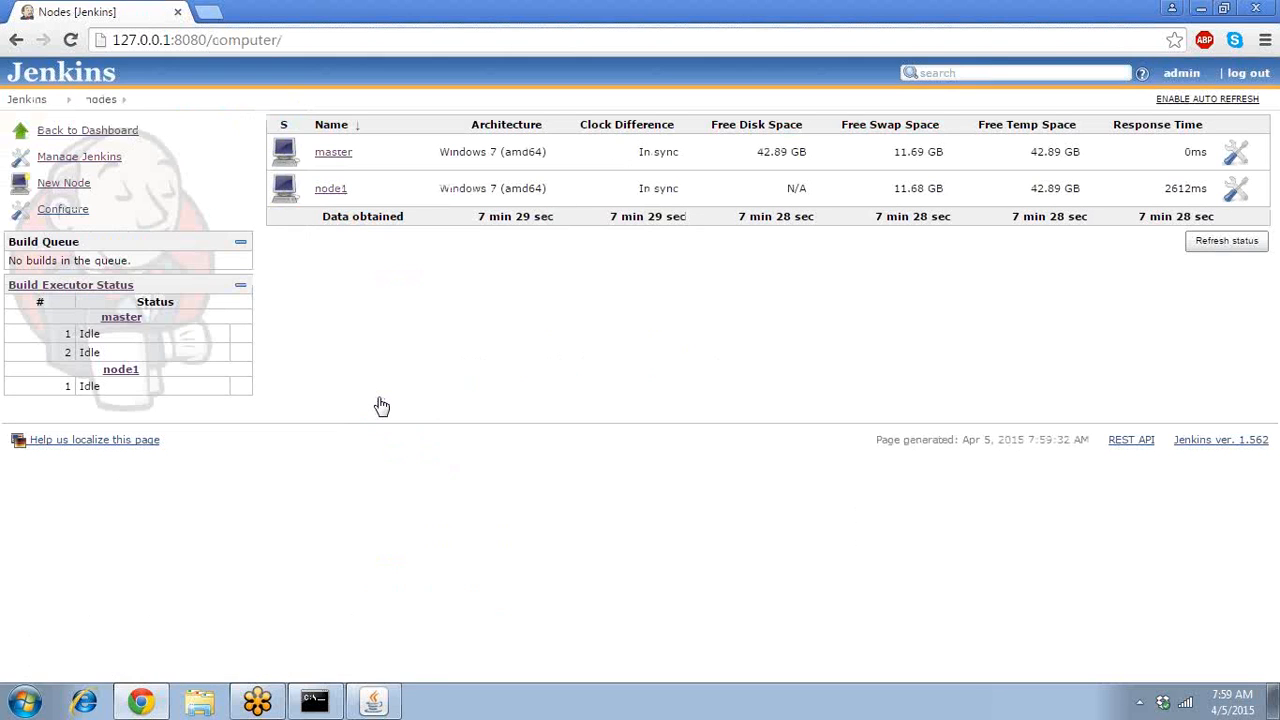
left_click(329, 190)
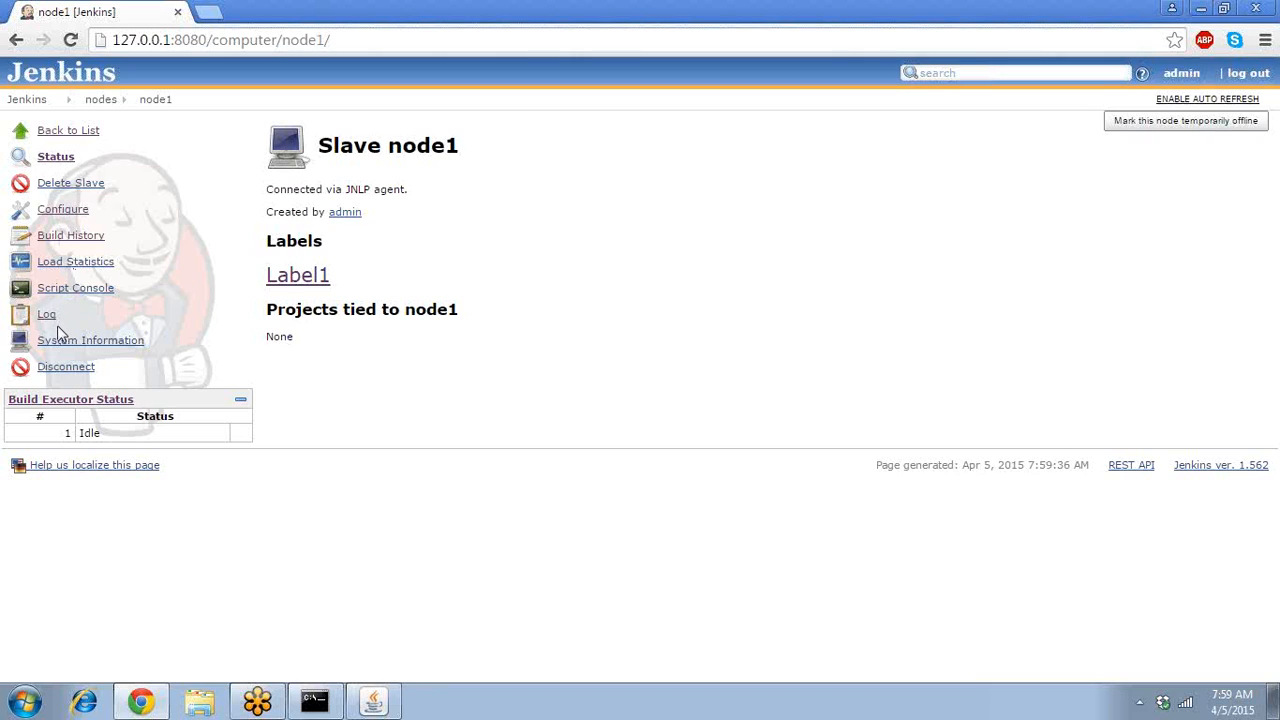
Disconnect node1 by closing its Jenkins slave agent window, and reopen the node's status page from the nodes list
left_click(373, 702)
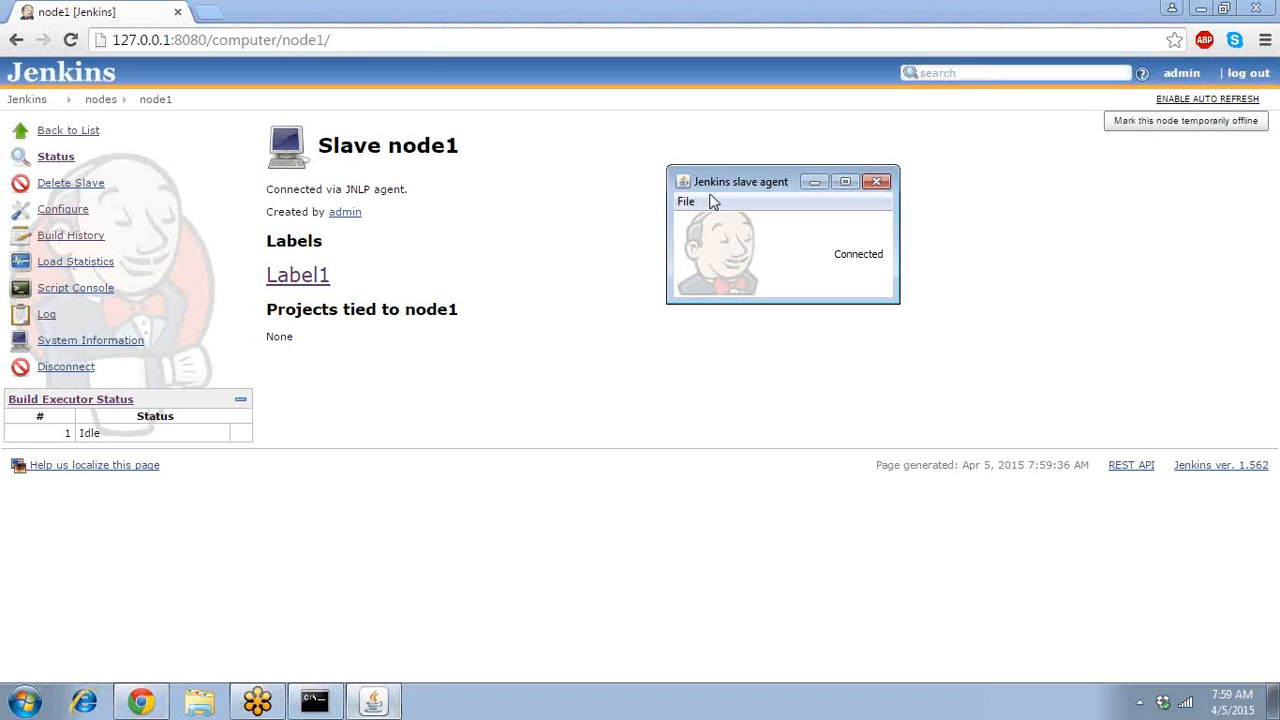
left_click(877, 182)
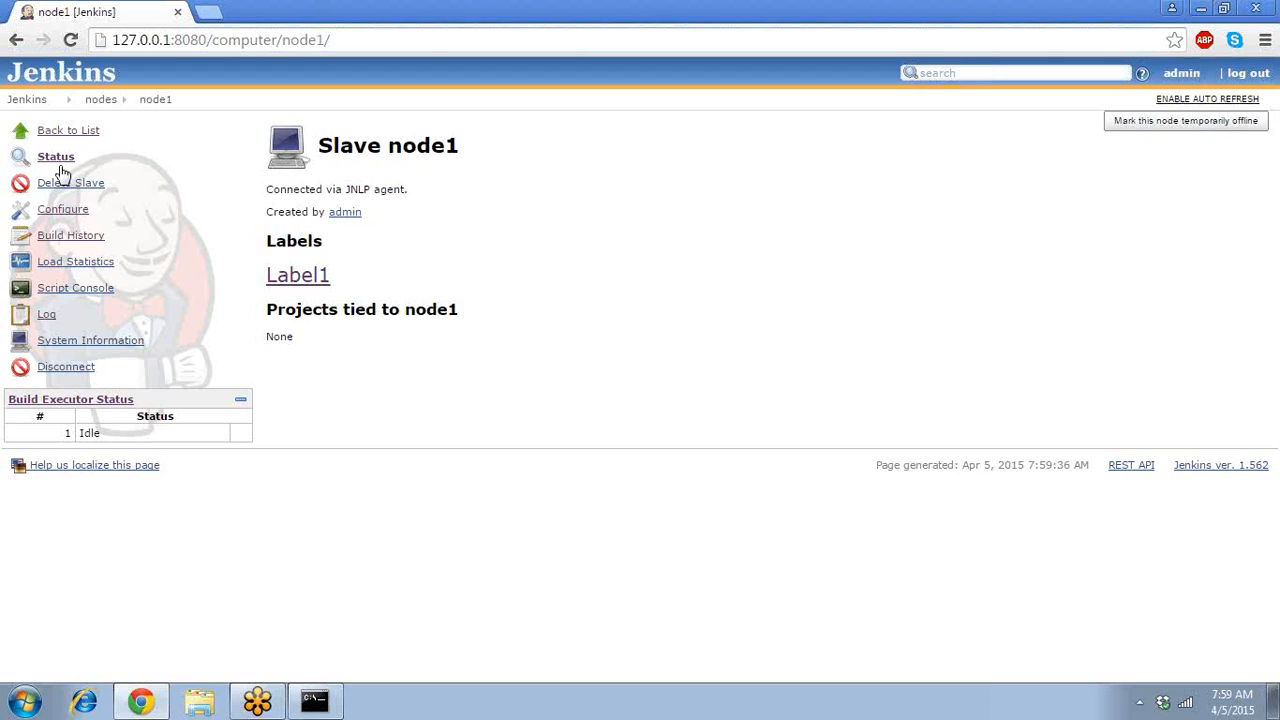
left_click(104, 99)
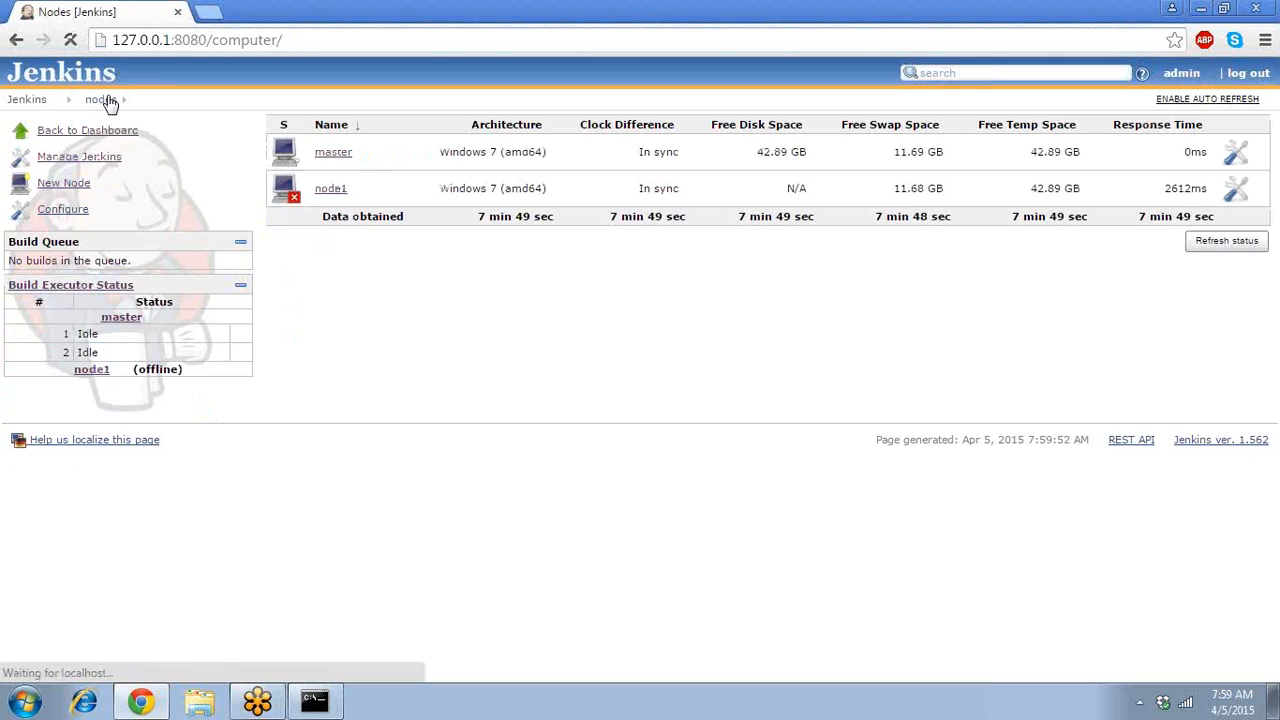
left_click(331, 188)
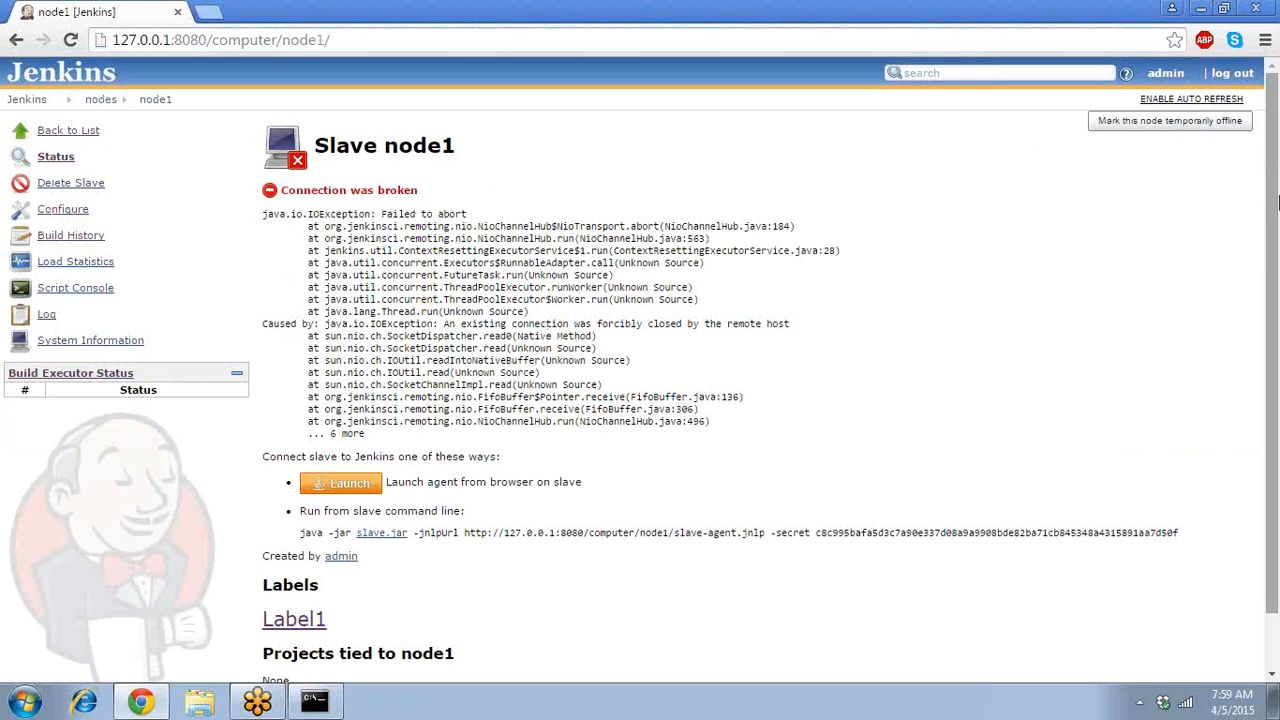
Examine the command-line launch option on node1's page and the link options of slave.jar without downloading it
left_click_drag(1274, 204, 1278, 272)
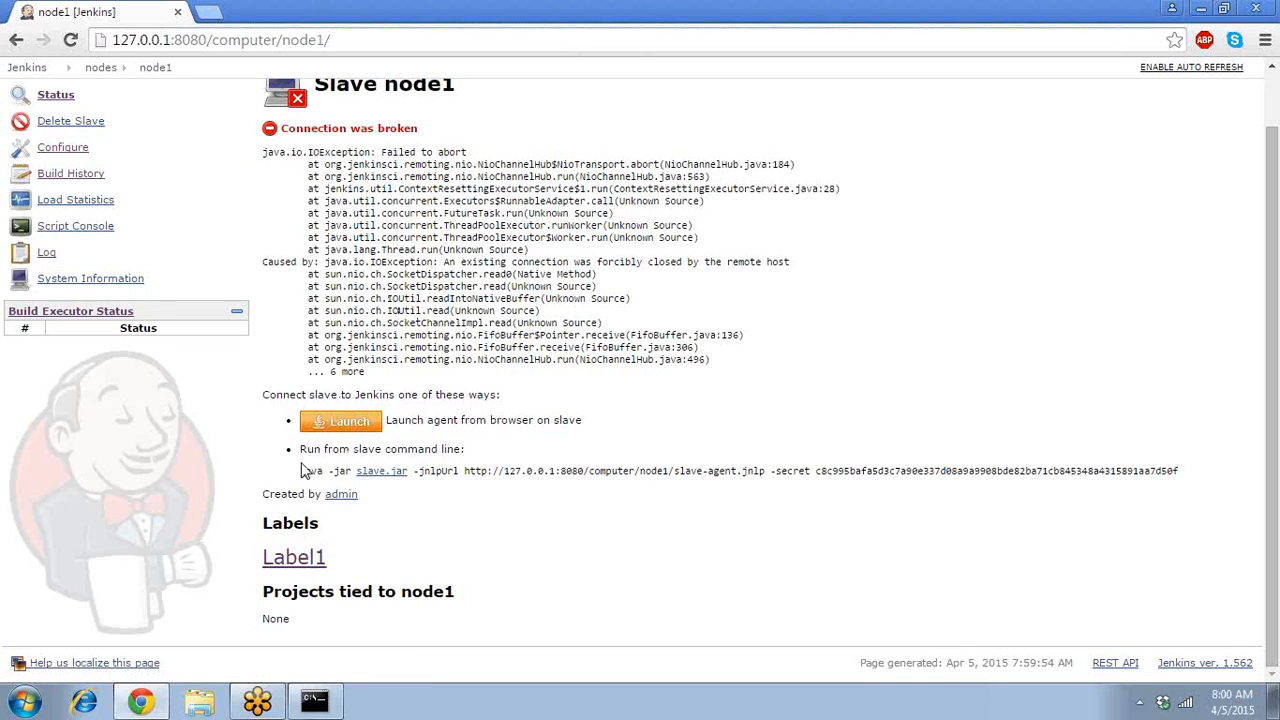
left_click_drag(301, 470, 1228, 457)
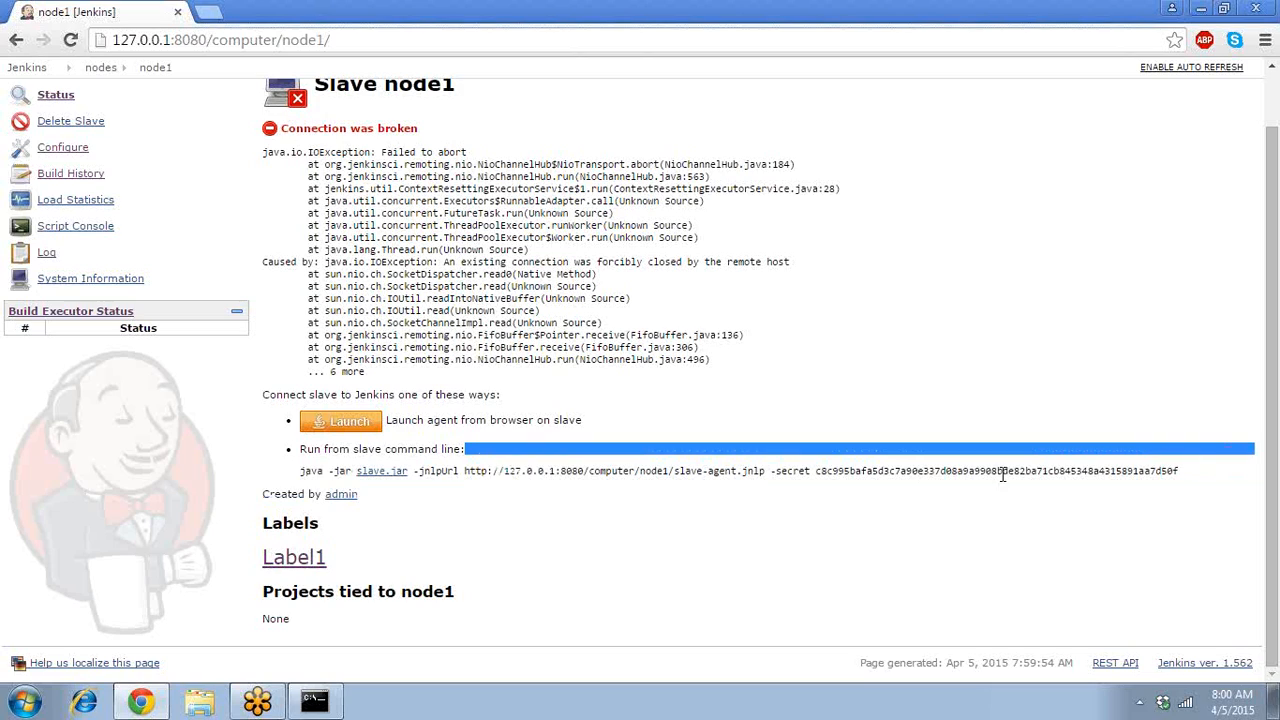
left_click(303, 481)
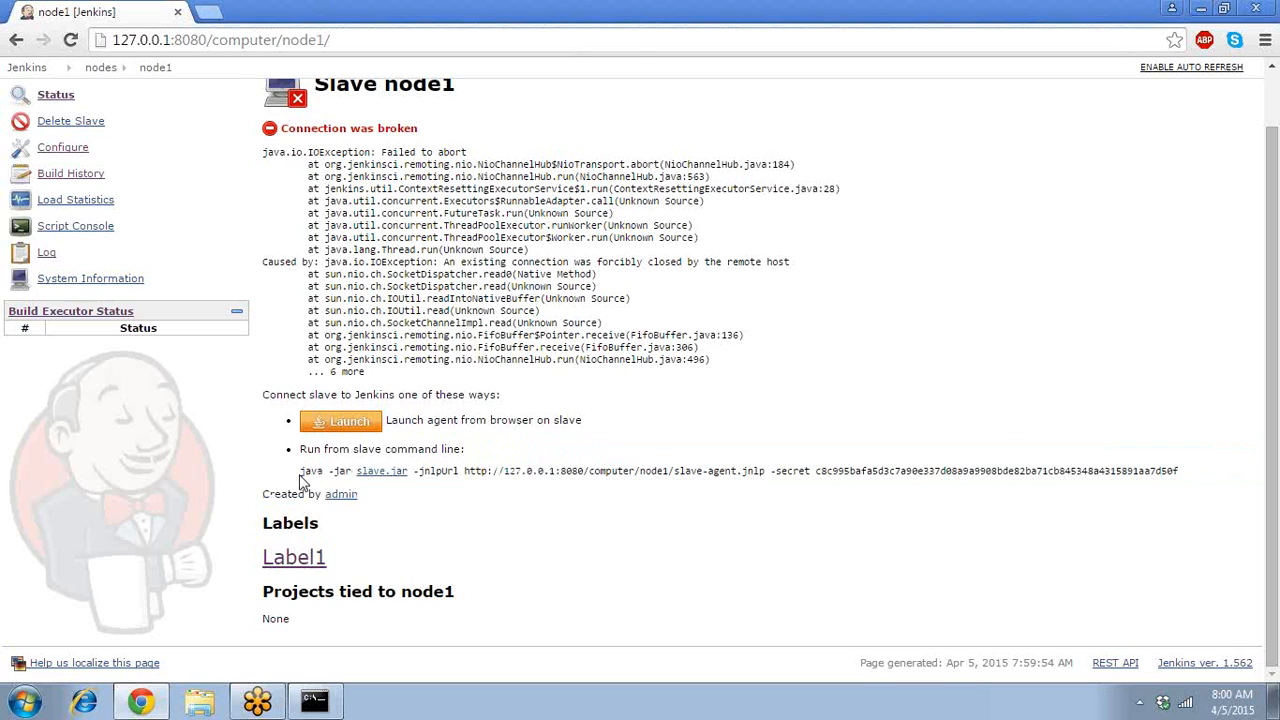
right_click(369, 477)
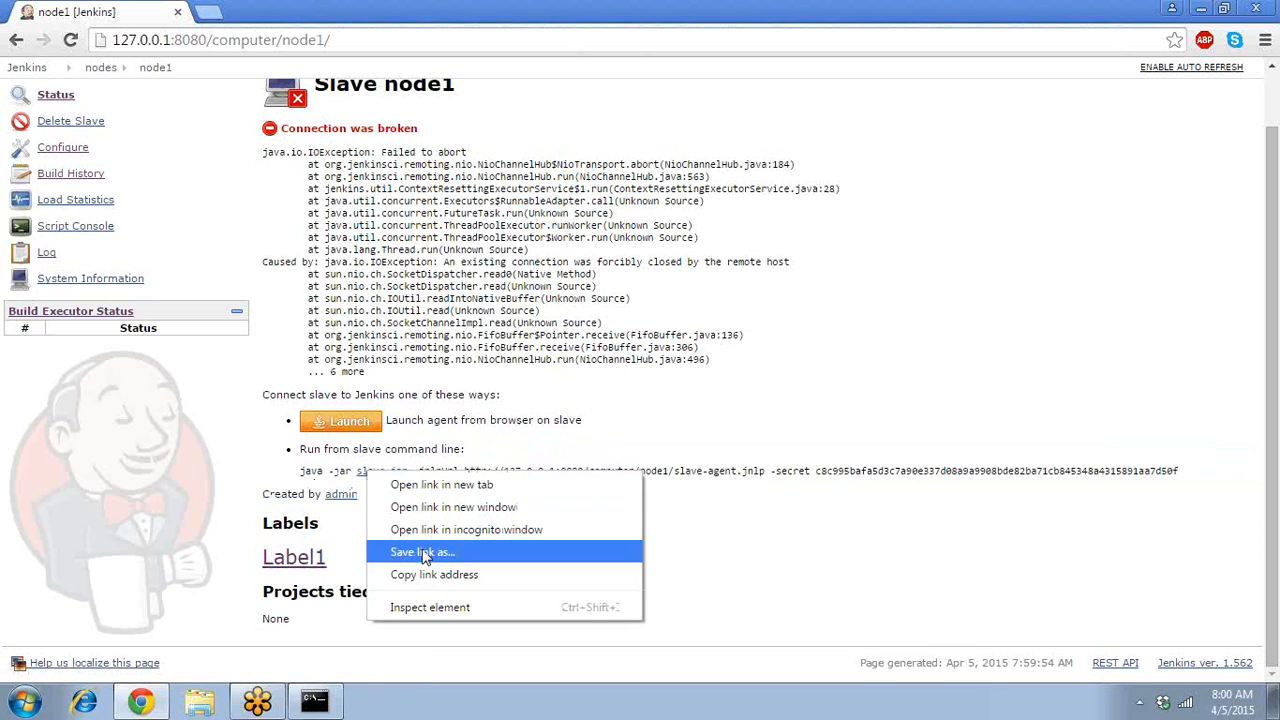
left_click(198, 470)
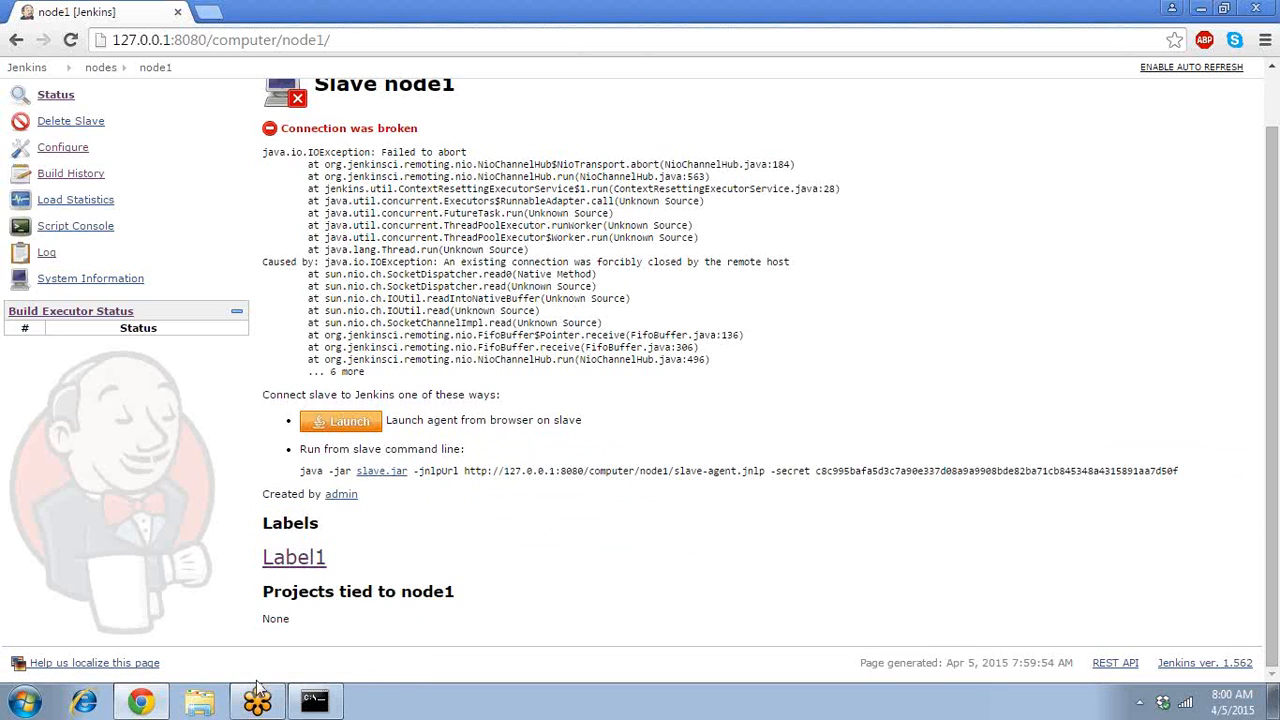
Open a new command prompt and change to the D:\training directory
left_click(320, 704)
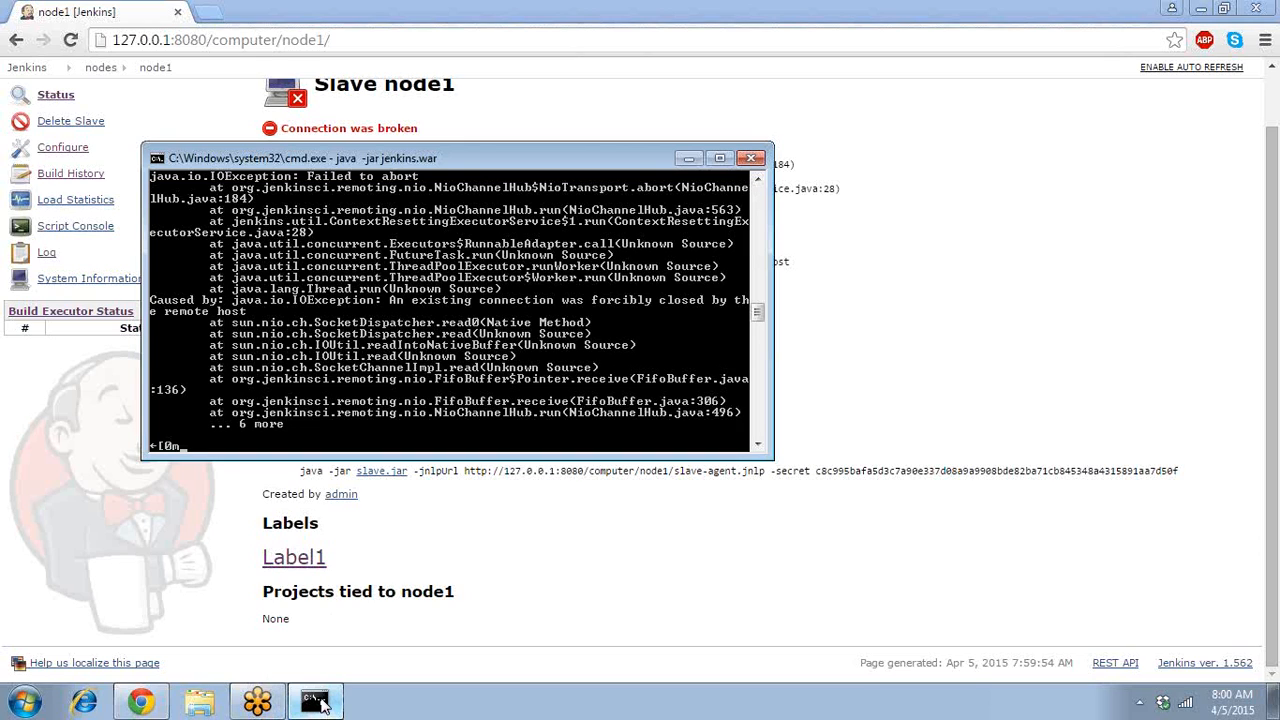
key("super+e")
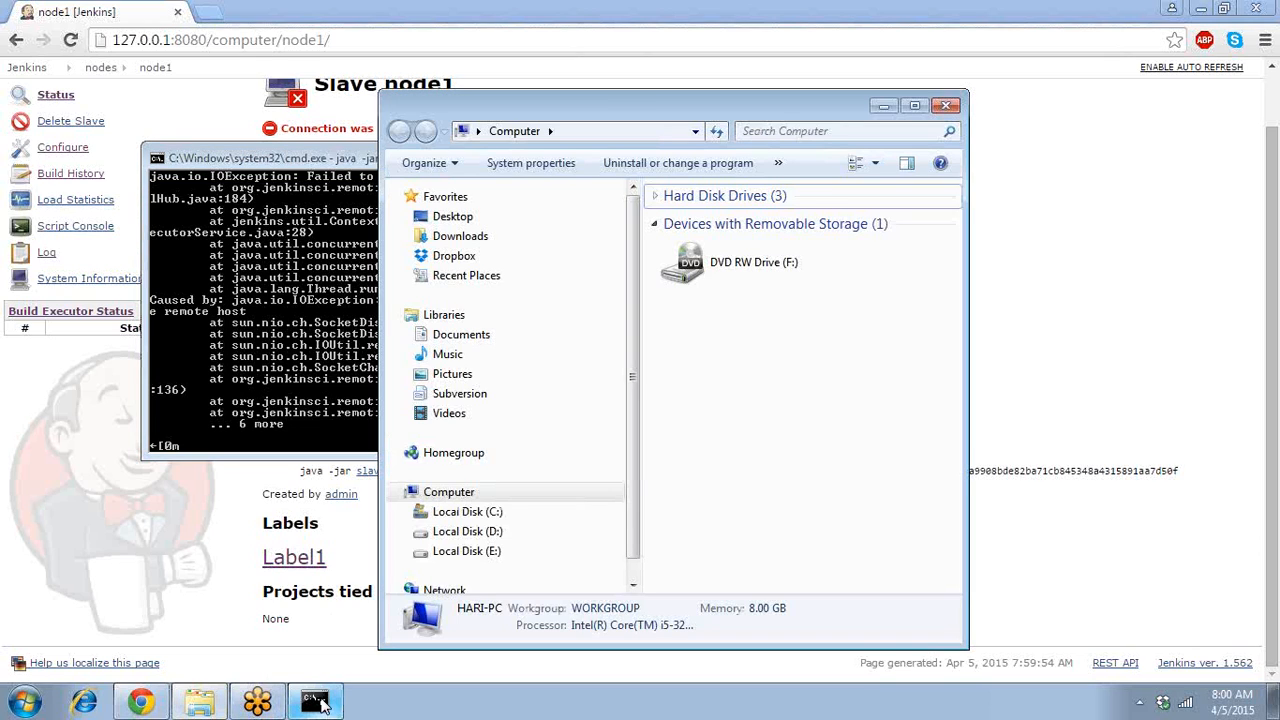
left_click(945, 106)
key("super+r")
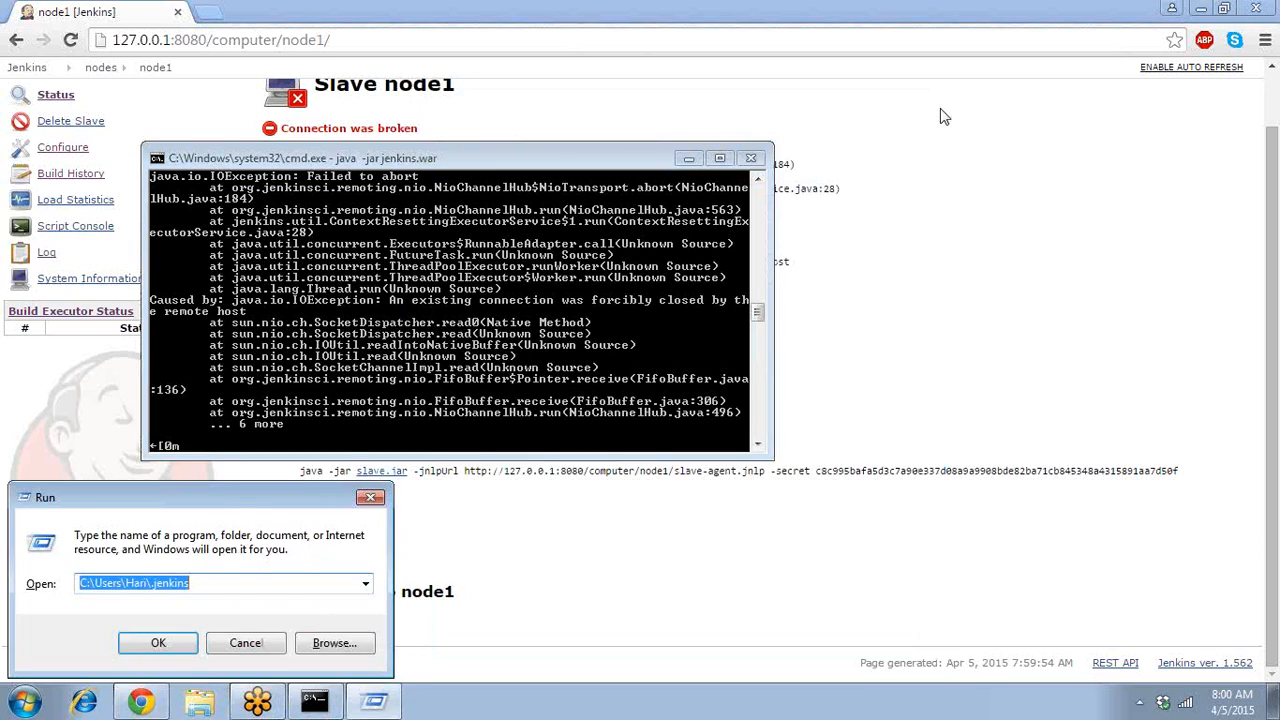
type("cmd")
key("Return")
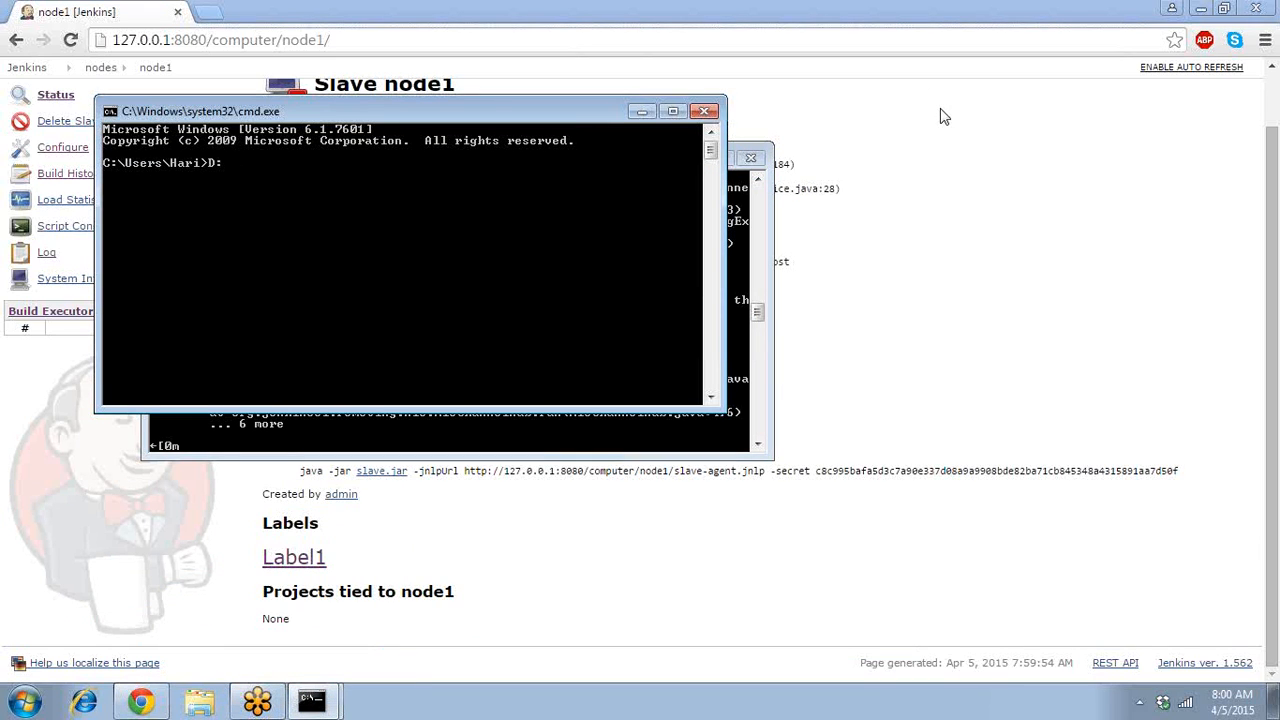
type("training")
key("Return")
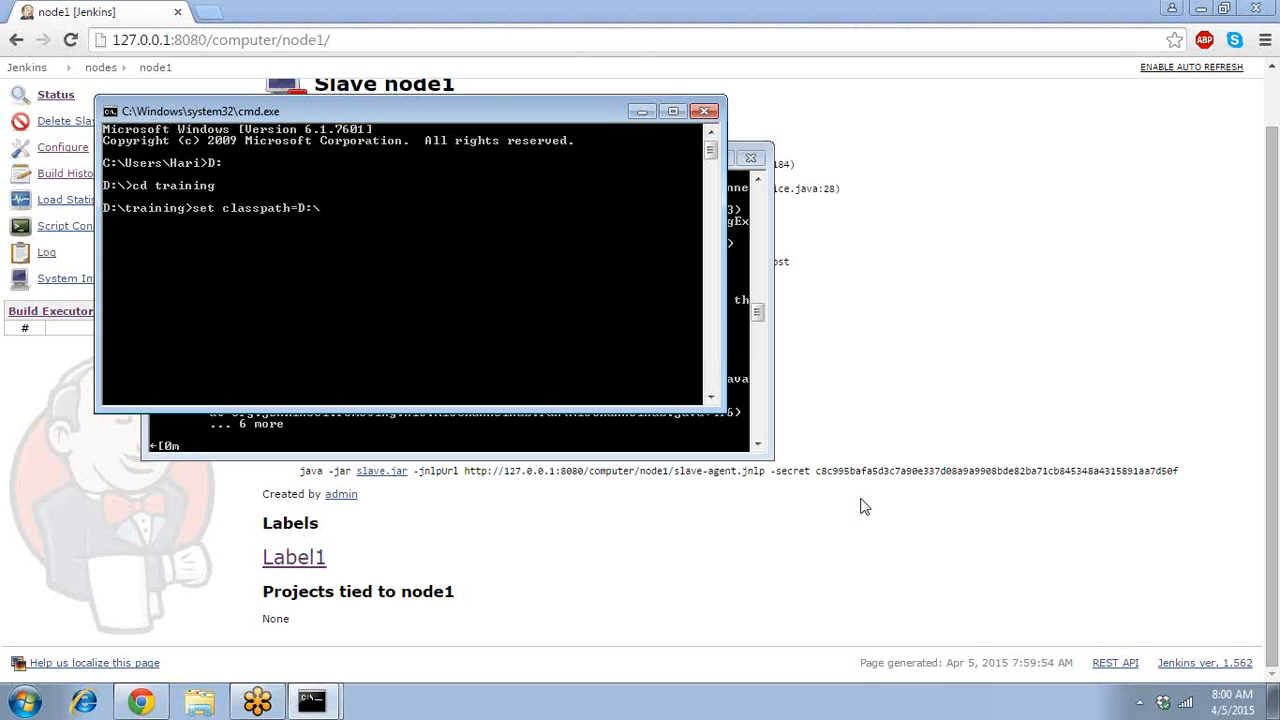
Set the classpath to D:\training\slave.jar;%classpath% in the command prompt
type("raining")
type("\\slave.jar;%classpath%")
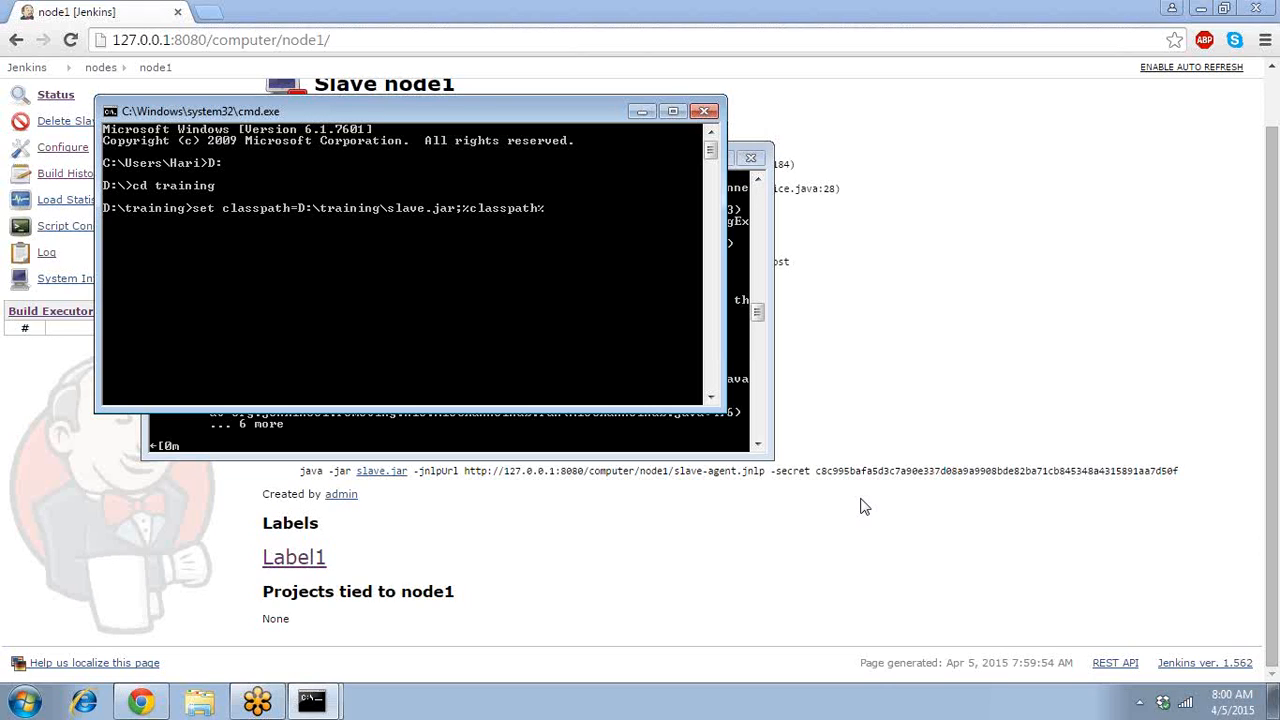
key("Return")
Copy the java -jar slave.jar launch command with its secret token from node1's page and run it in the D:\training command prompt
left_click(303, 470)
left_click_drag(303, 470, 767, 437)
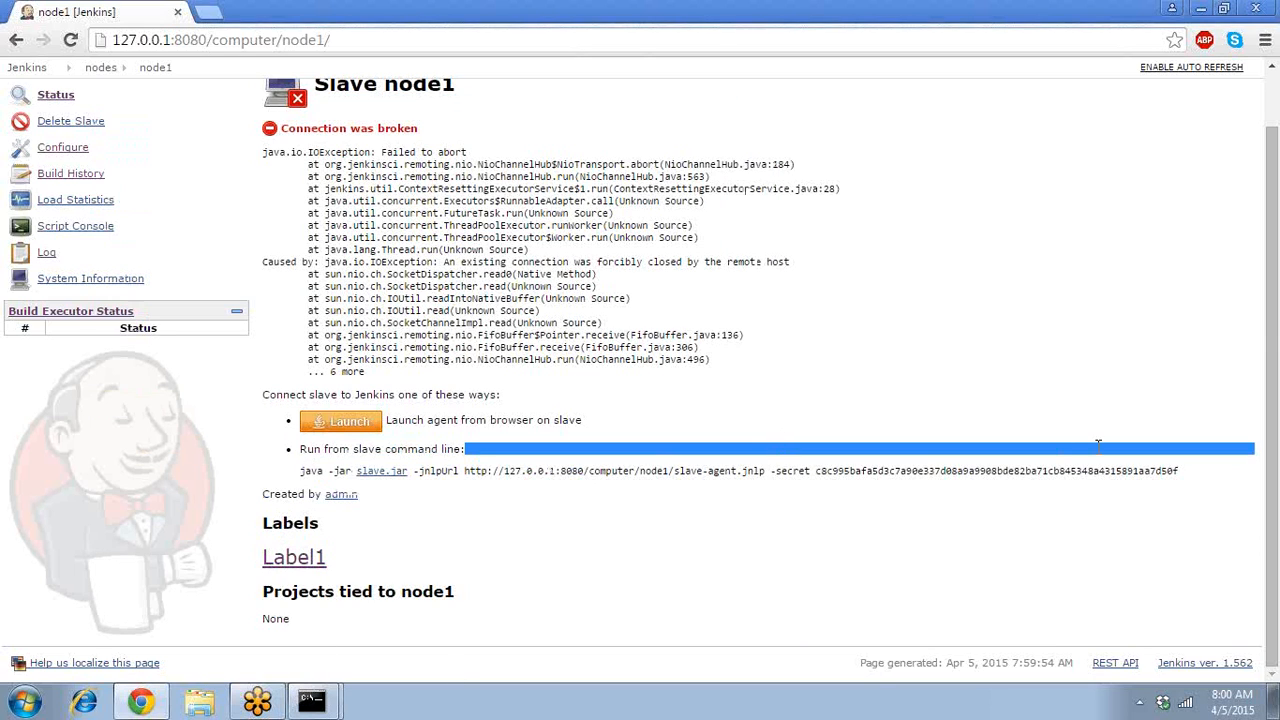
left_click_drag(1097, 443, 1193, 481)
key("super+c")
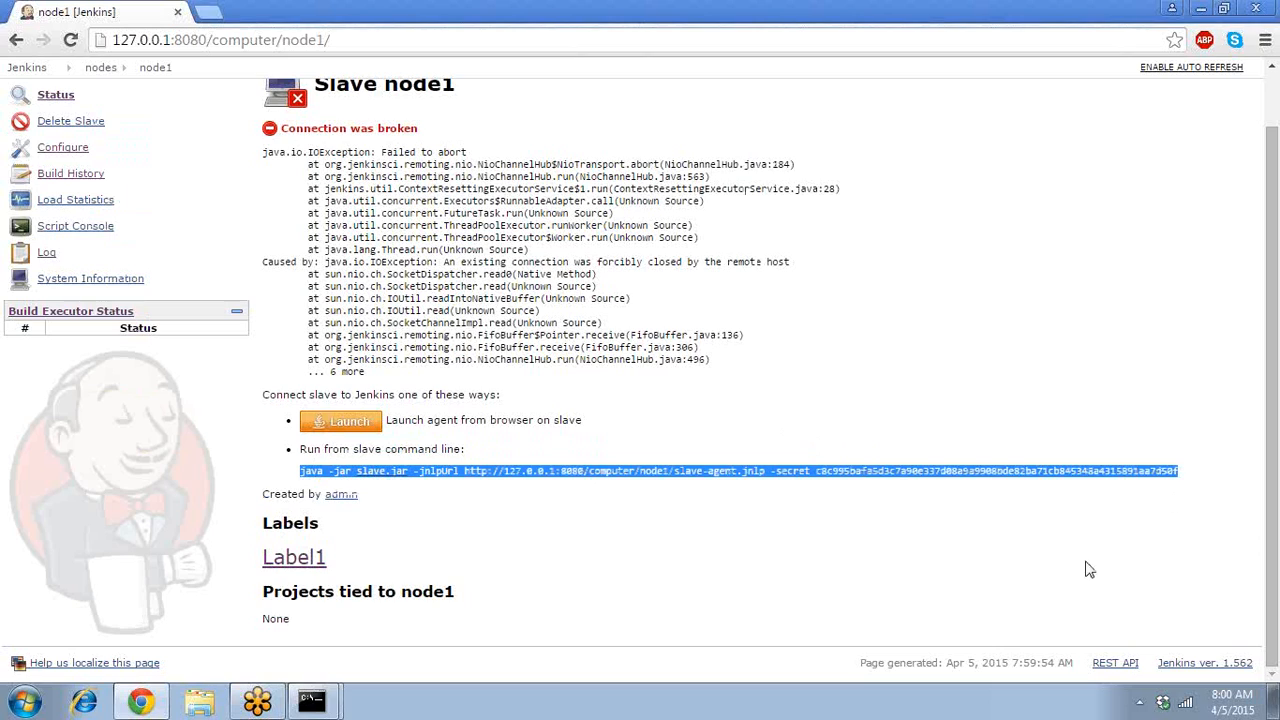
mouse_move(311, 700)
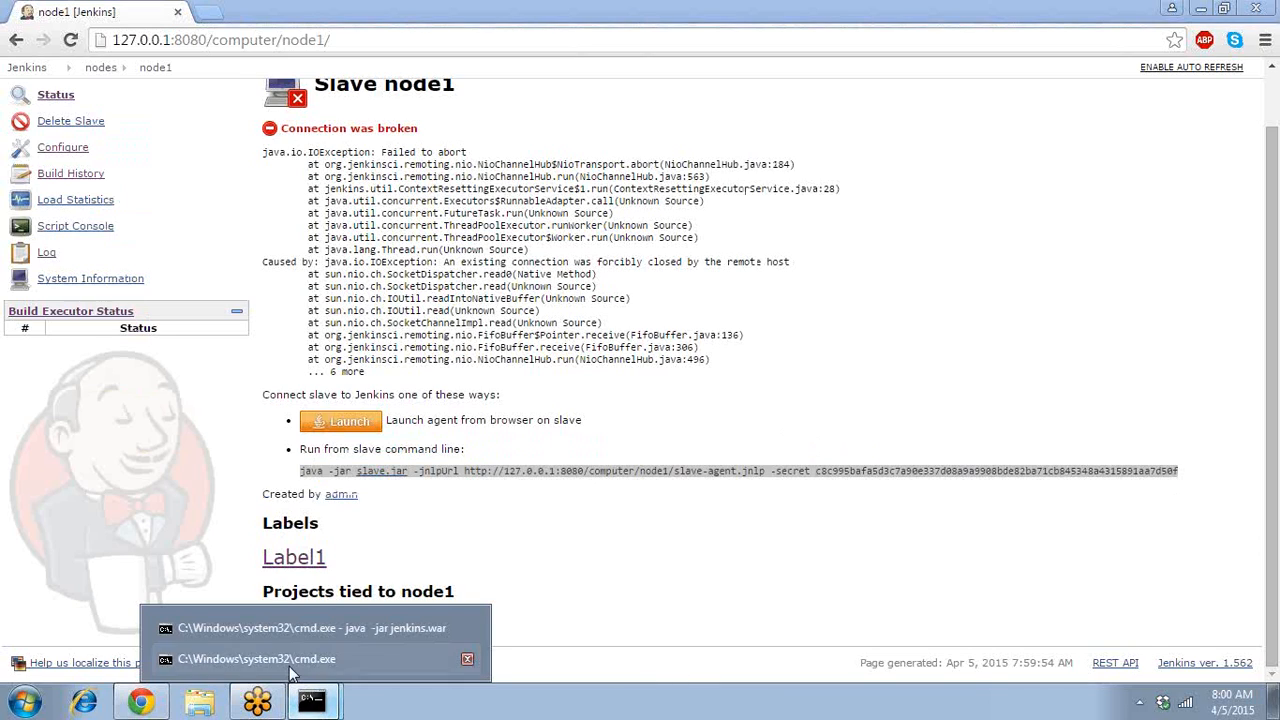
left_click(286, 664)
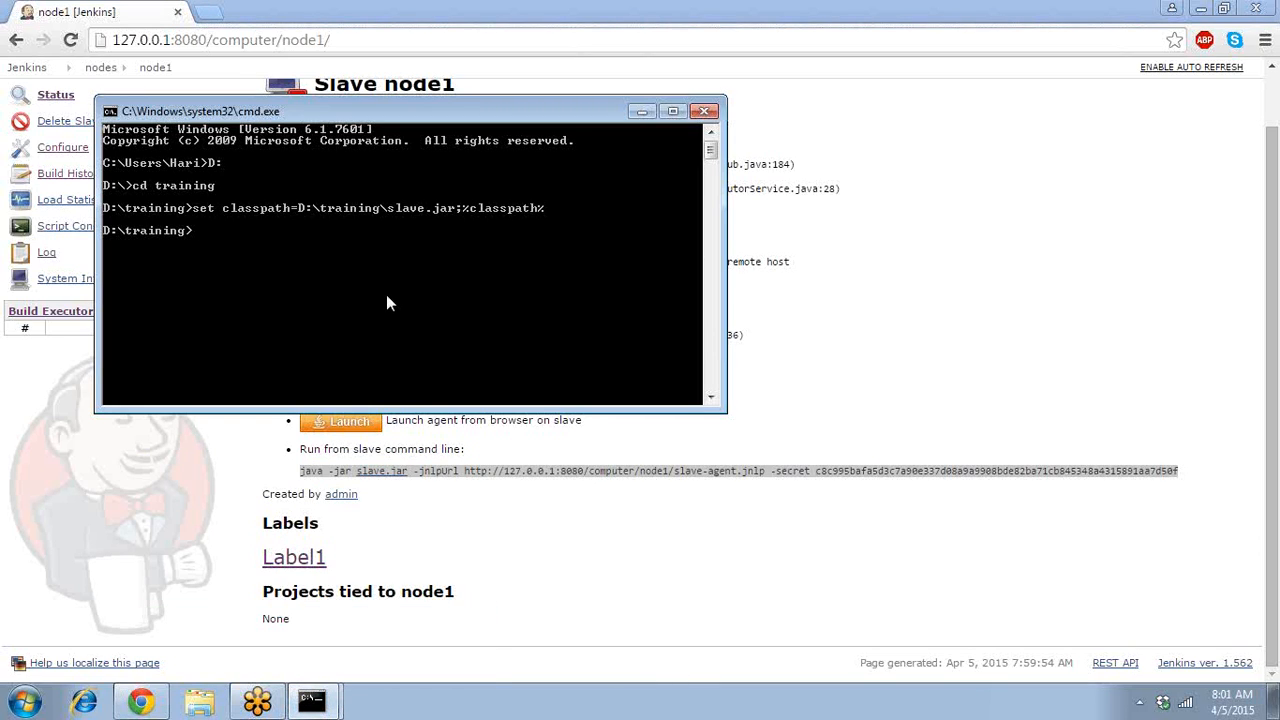
right_click(386, 294)
left_click(432, 348)
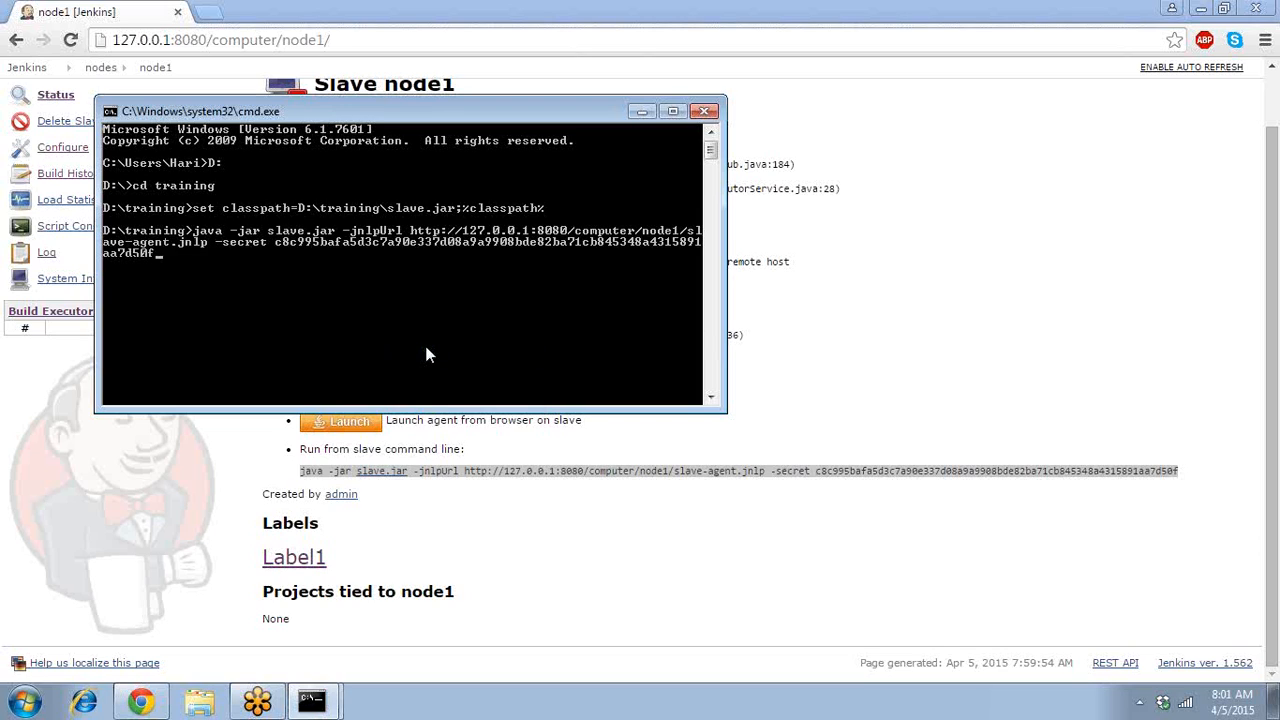
key("Return")
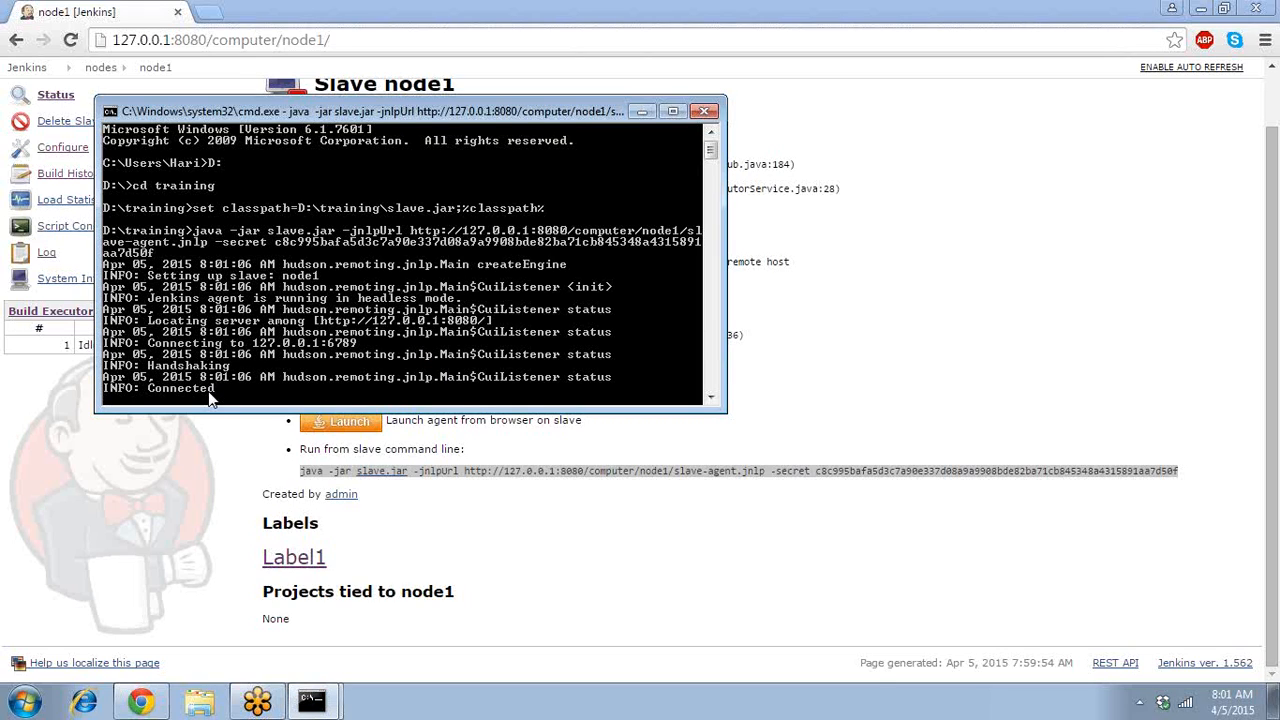
Return to node1's page in the browser and check the node's connection in the nodes list
left_click(127, 553)
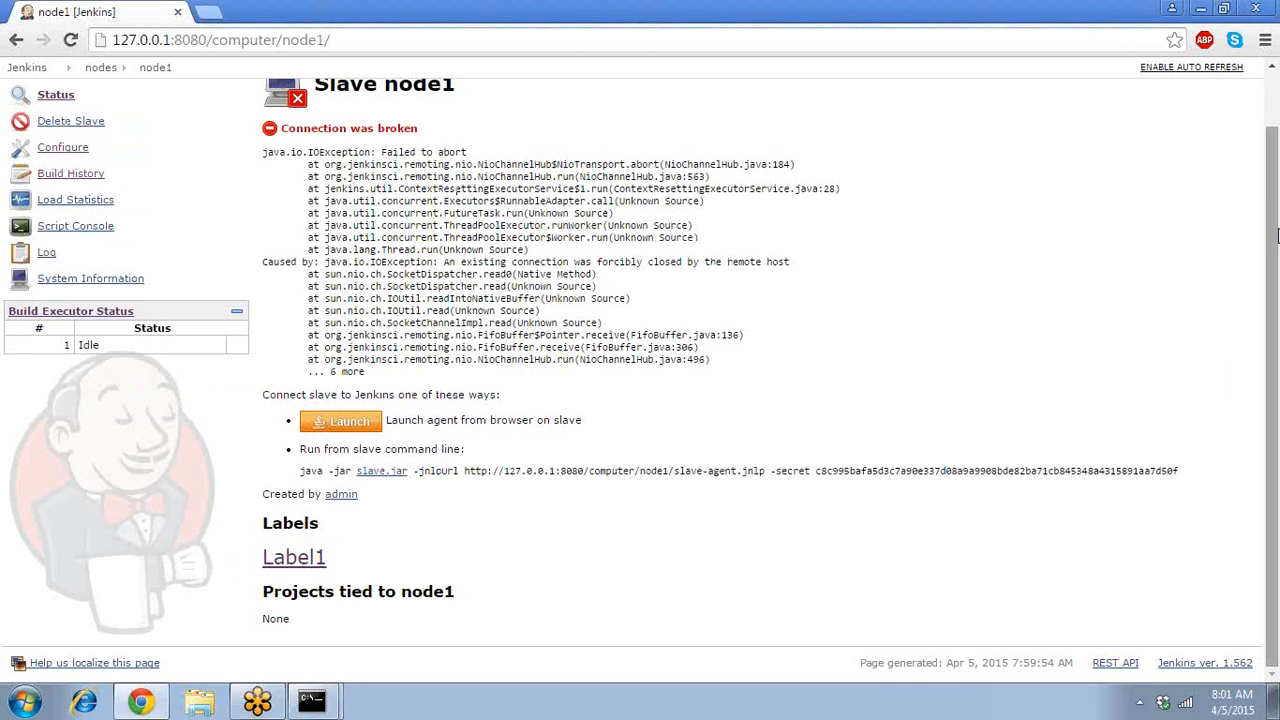
scroll(1278, 232, "up", 1)
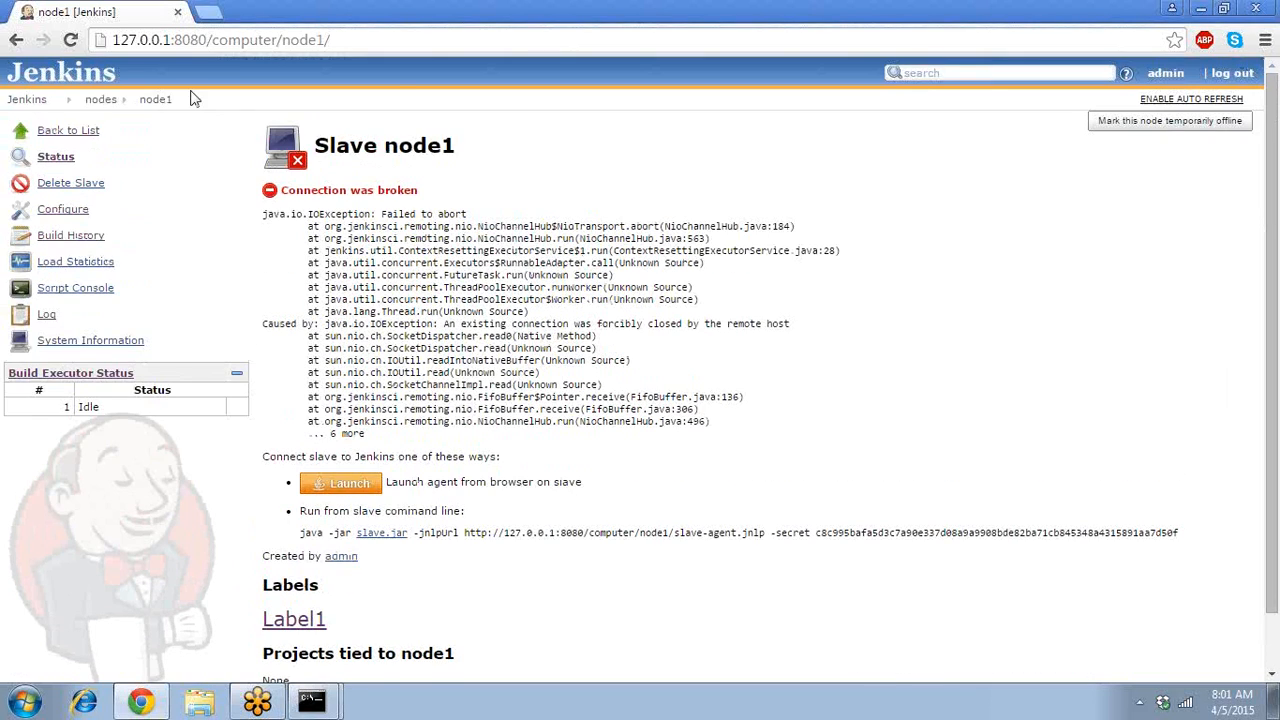
left_click(100, 99)
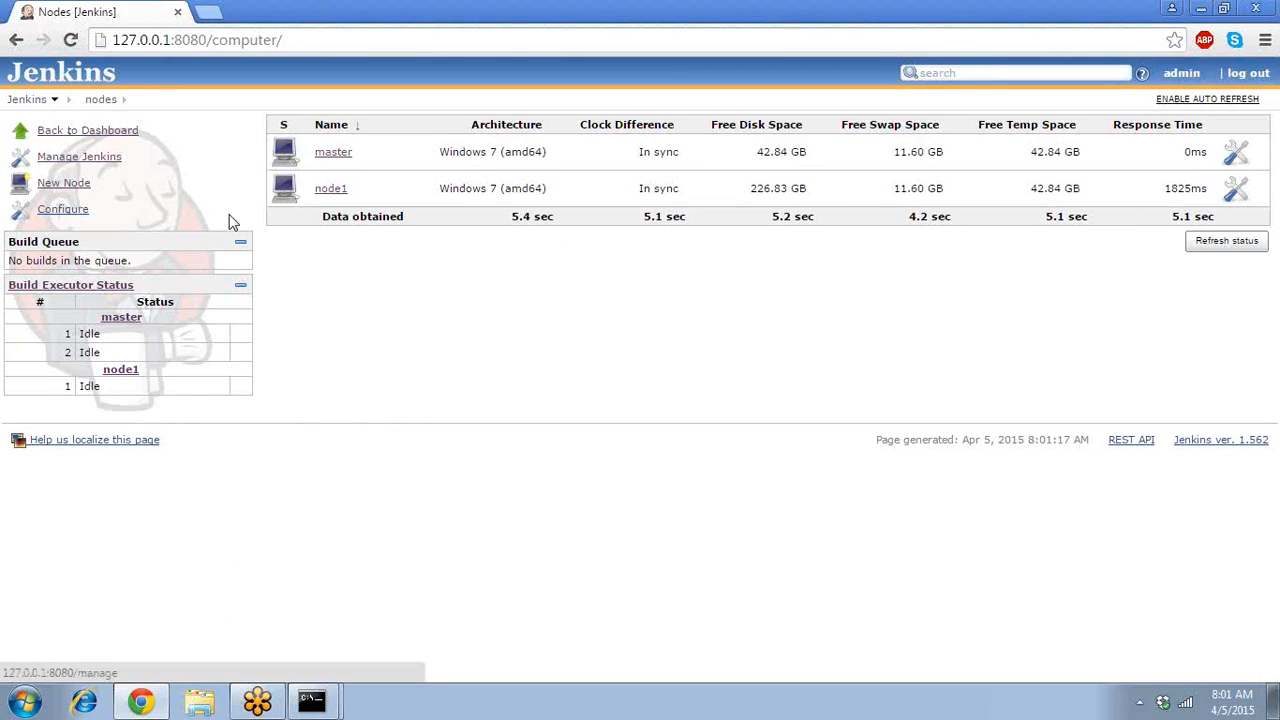
Review the Manage Jenkins options and reopen the nodes list through Manage Nodes
left_click(108, 160)
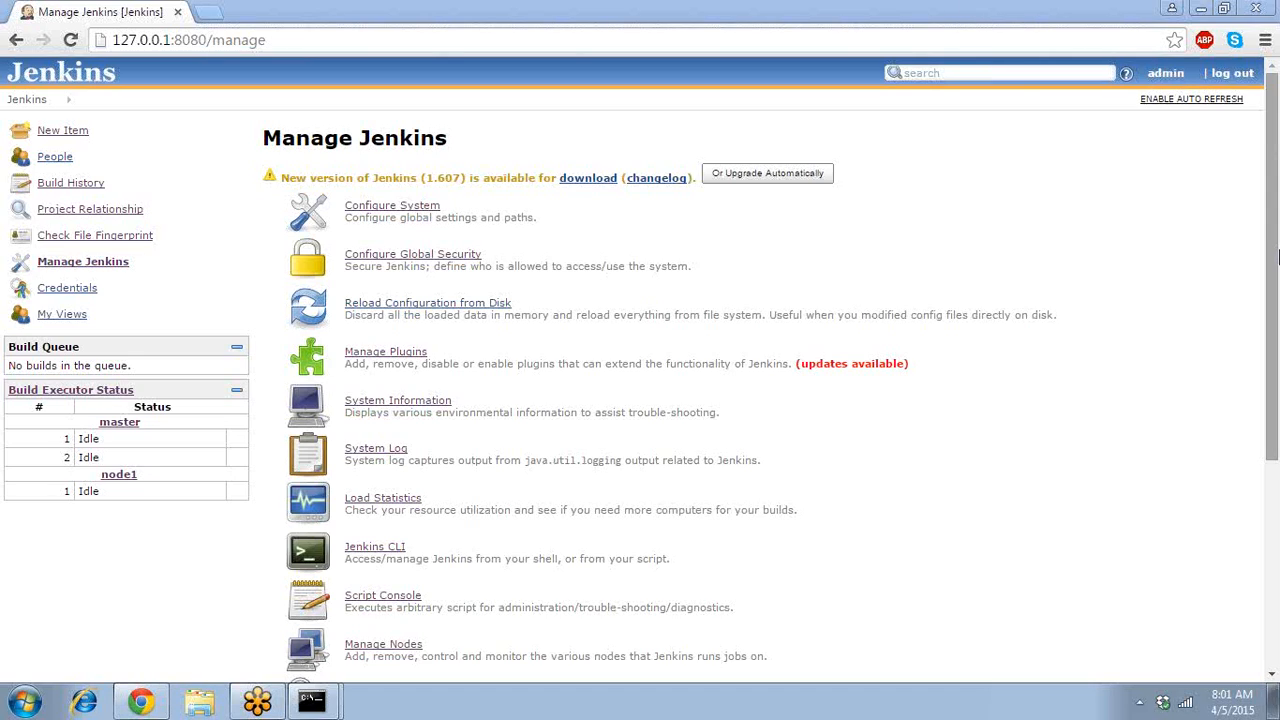
left_click(1277, 252)
left_click_drag(1277, 258, 1252, 279)
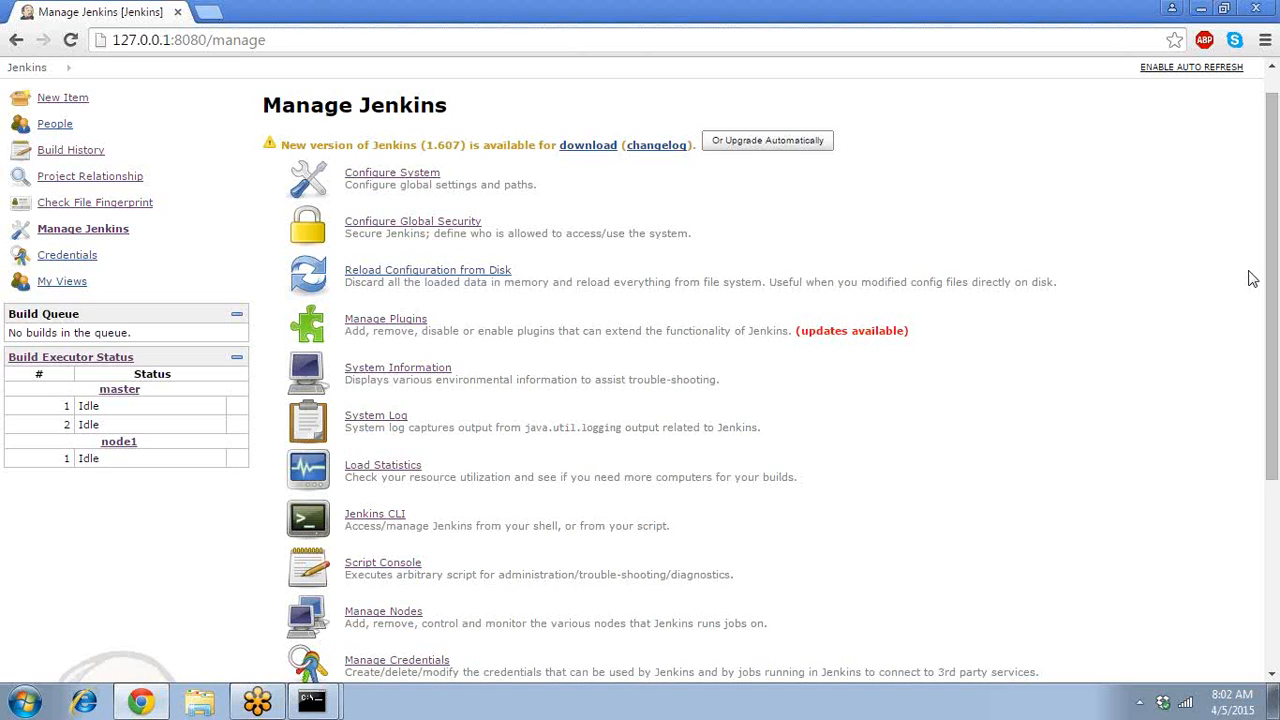
left_click(401, 613)
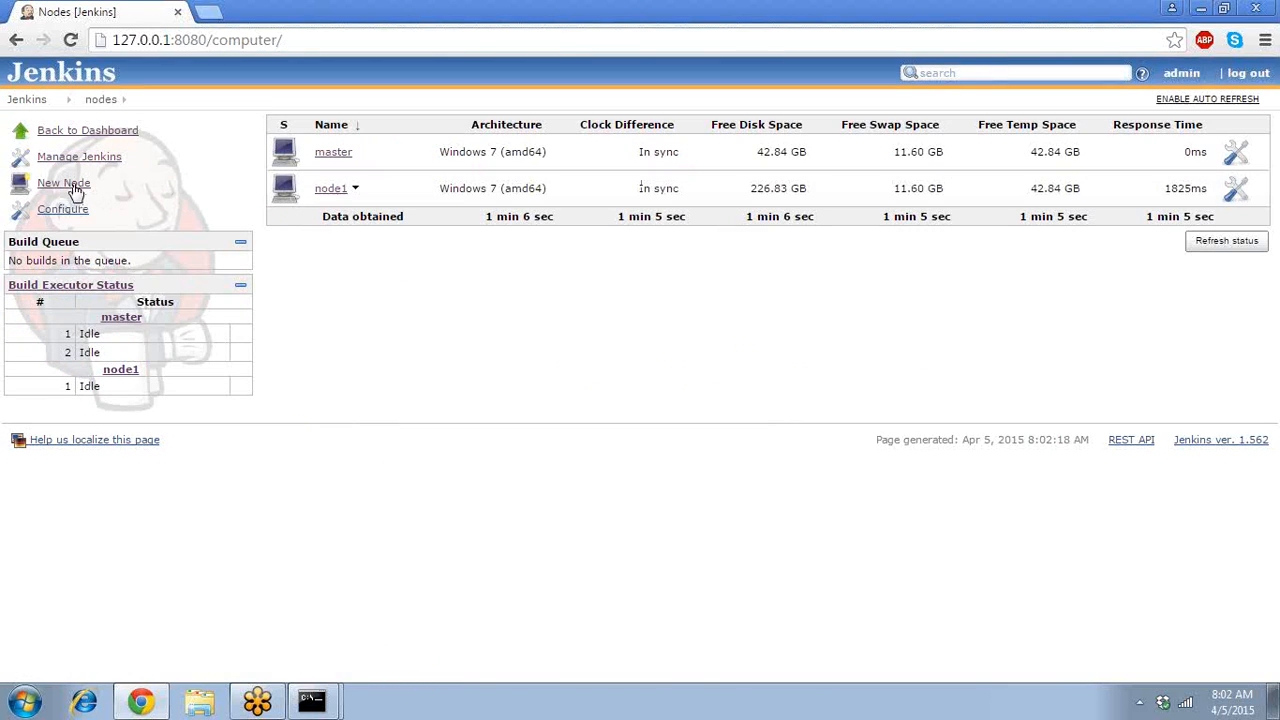
Check node1's remote FS root in its configuration and return to the dashboard without saving
left_click(336, 191)
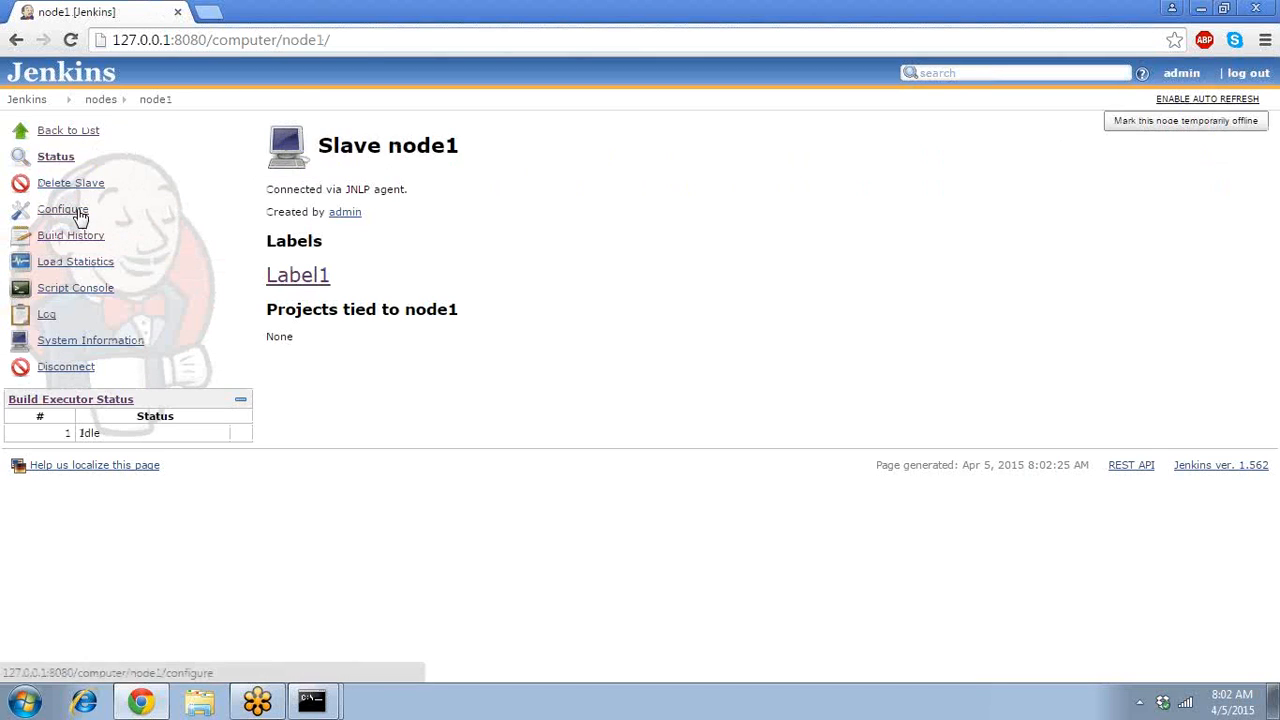
left_click(79, 214)
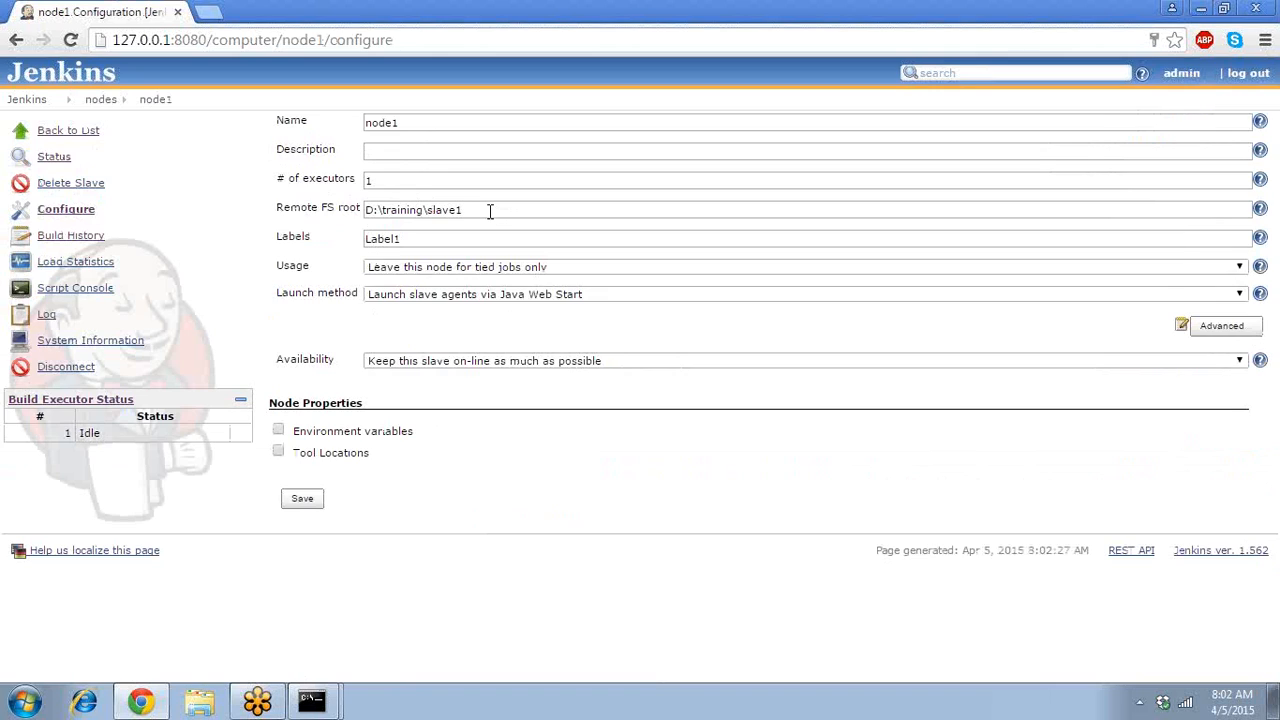
left_click_drag(490, 210, 344, 215)
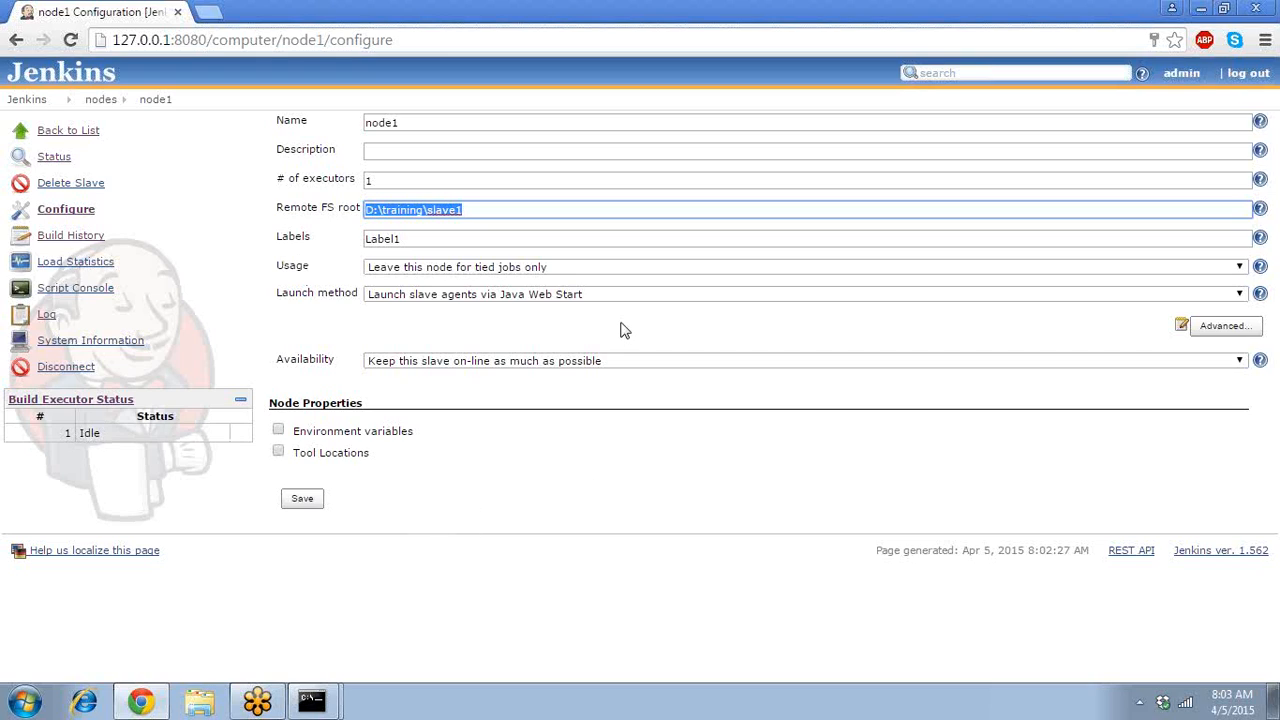
left_click(25, 100)
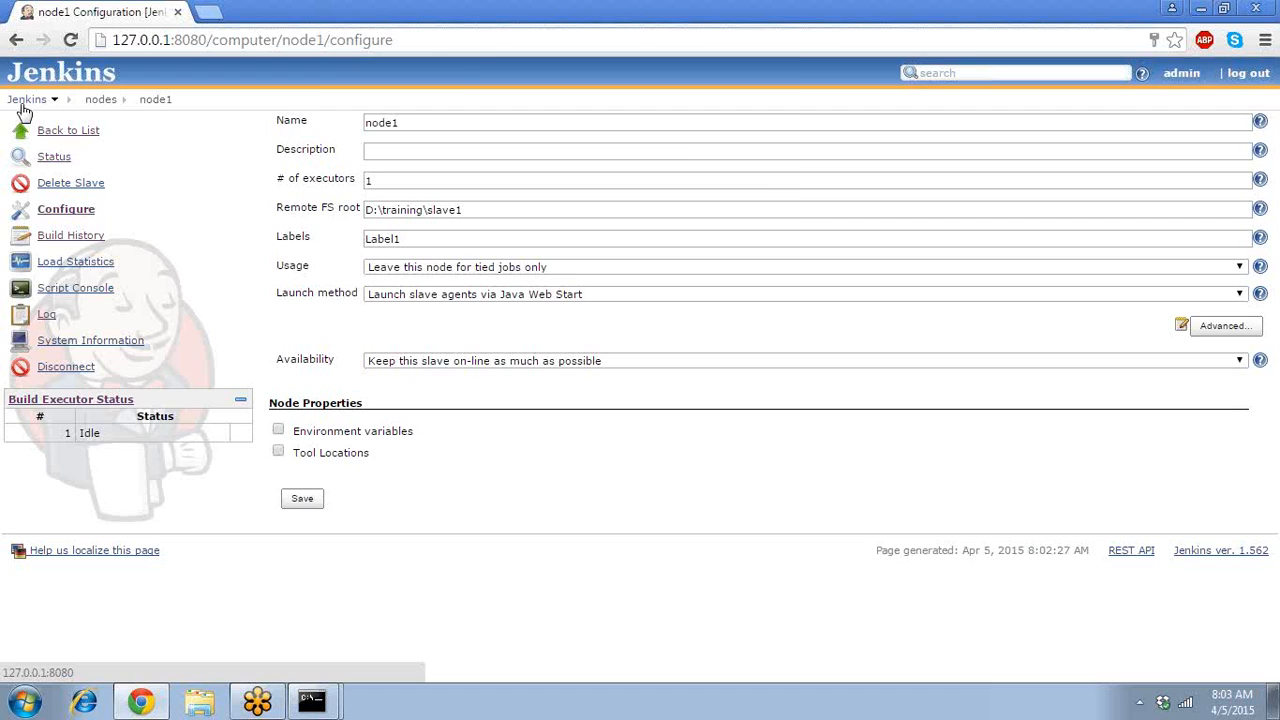
left_click(612, 187)
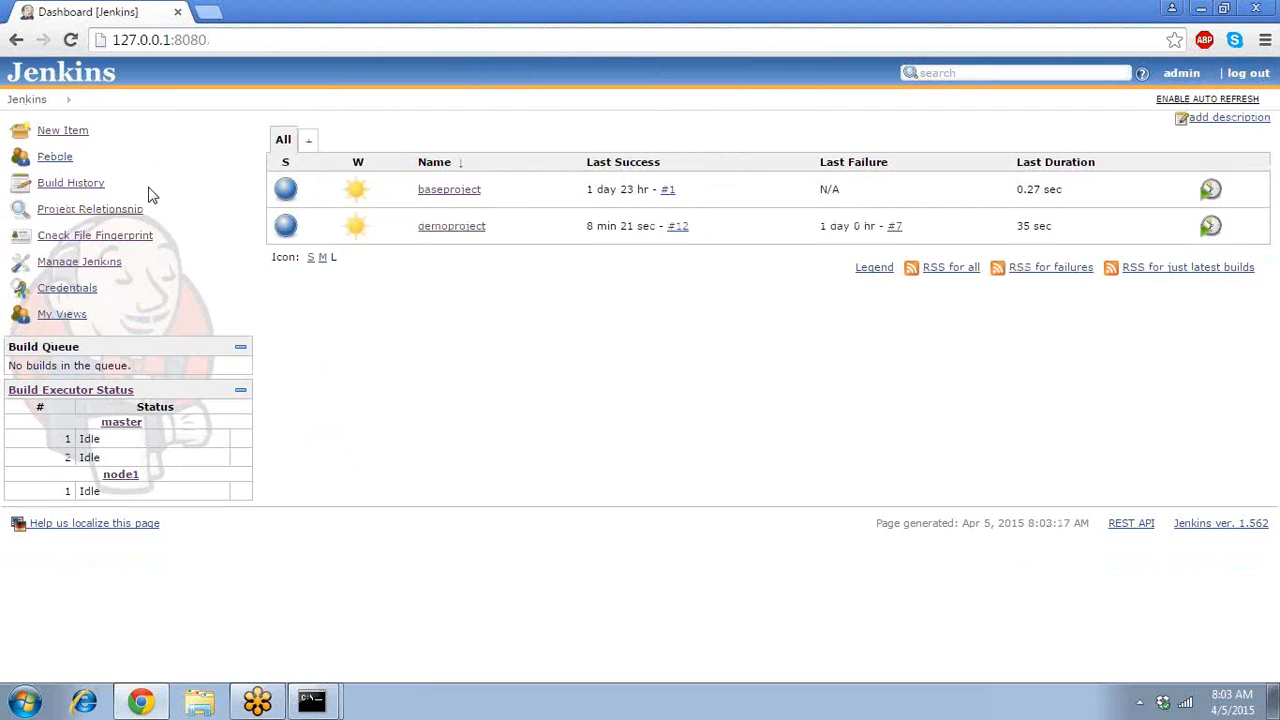
Examine the Label1 restriction in demoproject's configuration that controls where the project can be run
left_click(425, 229)
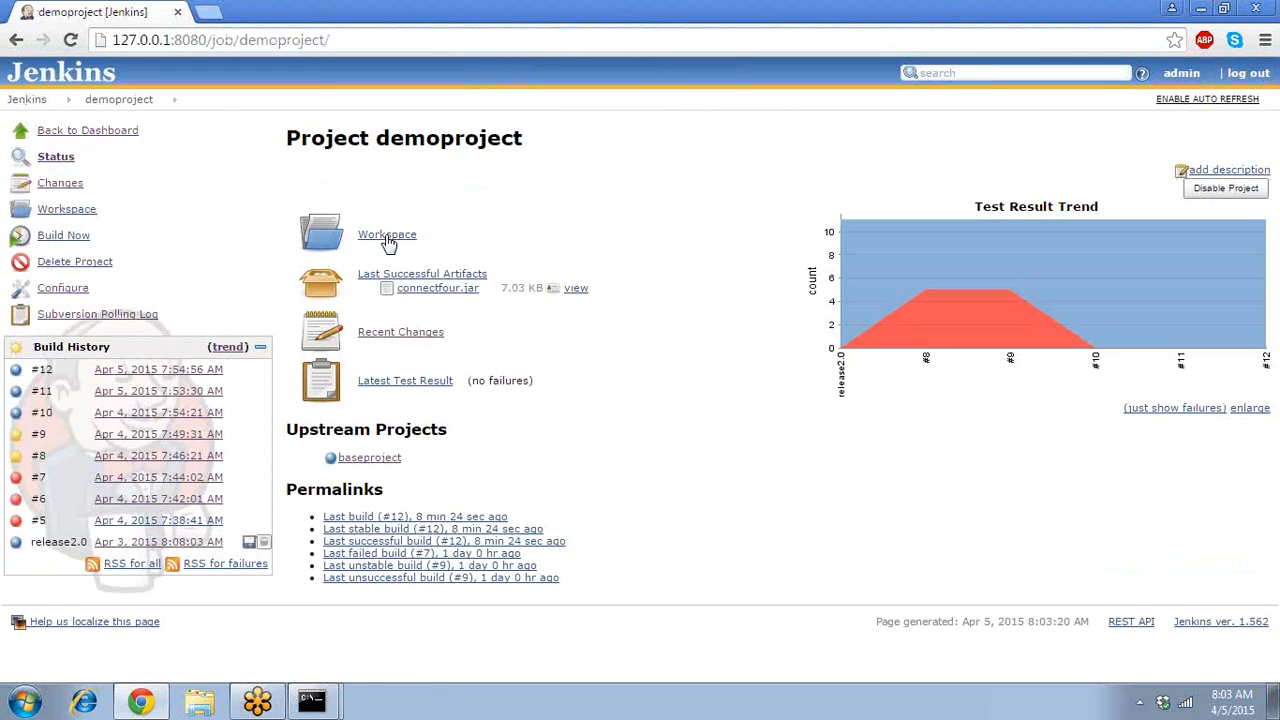
left_click(55, 290)
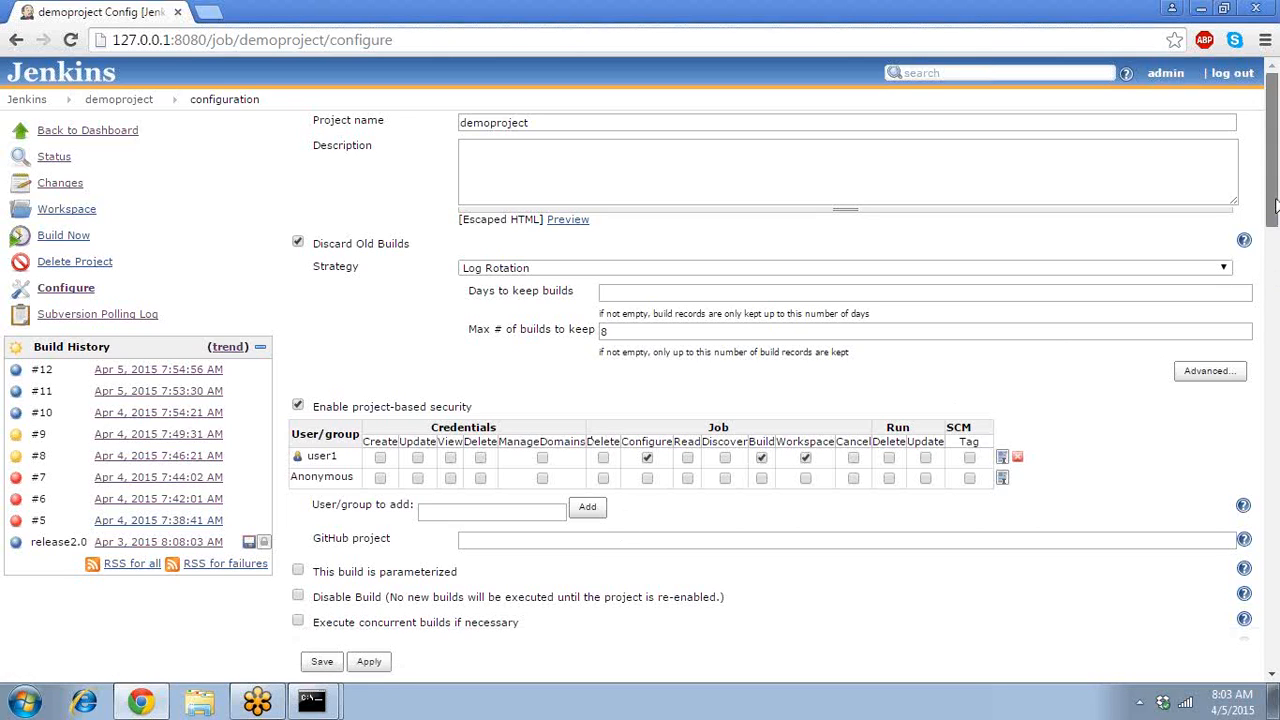
left_click_drag(1275, 205, 1275, 257)
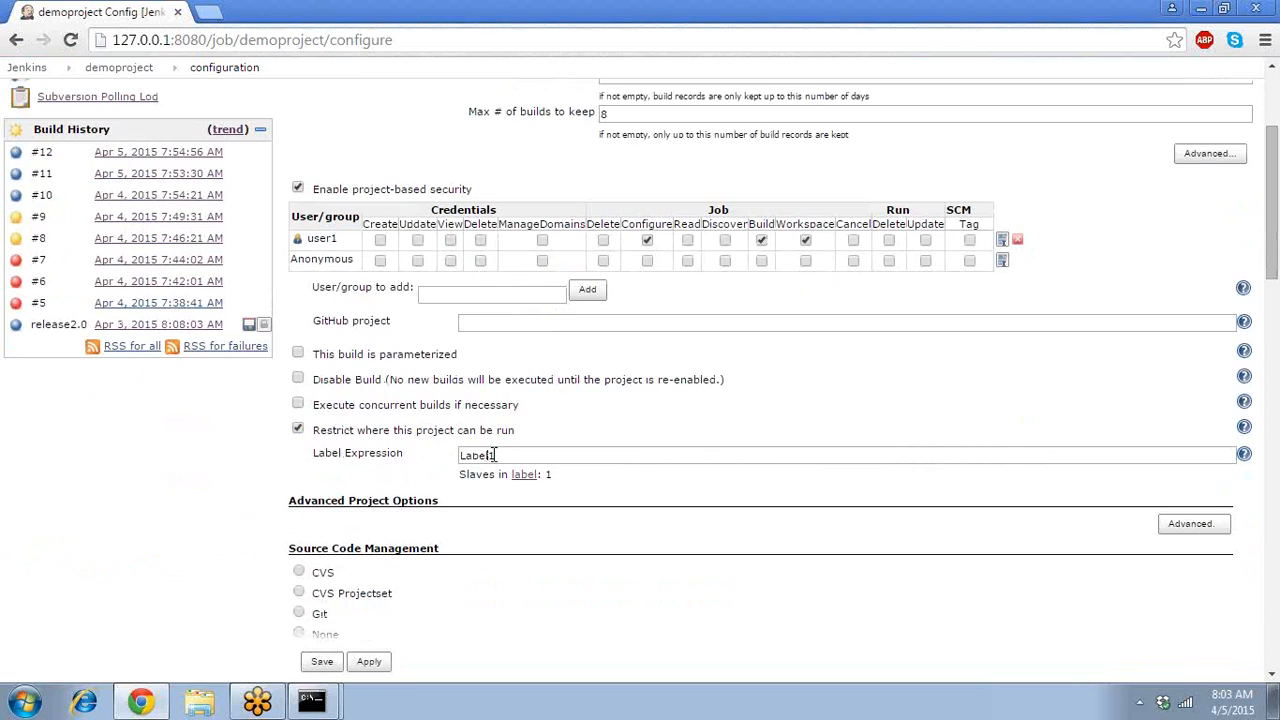
left_click_drag(516, 455, 376, 460)
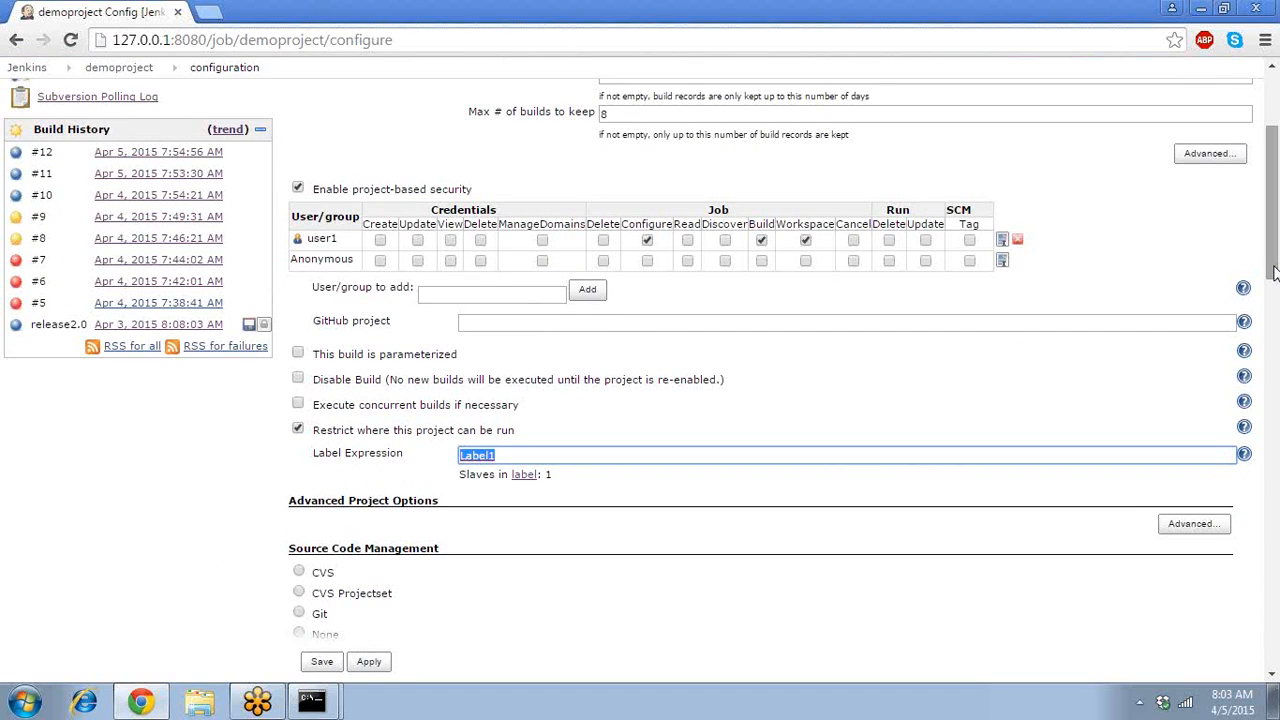
left_click_drag(1274, 275, 1276, 189)
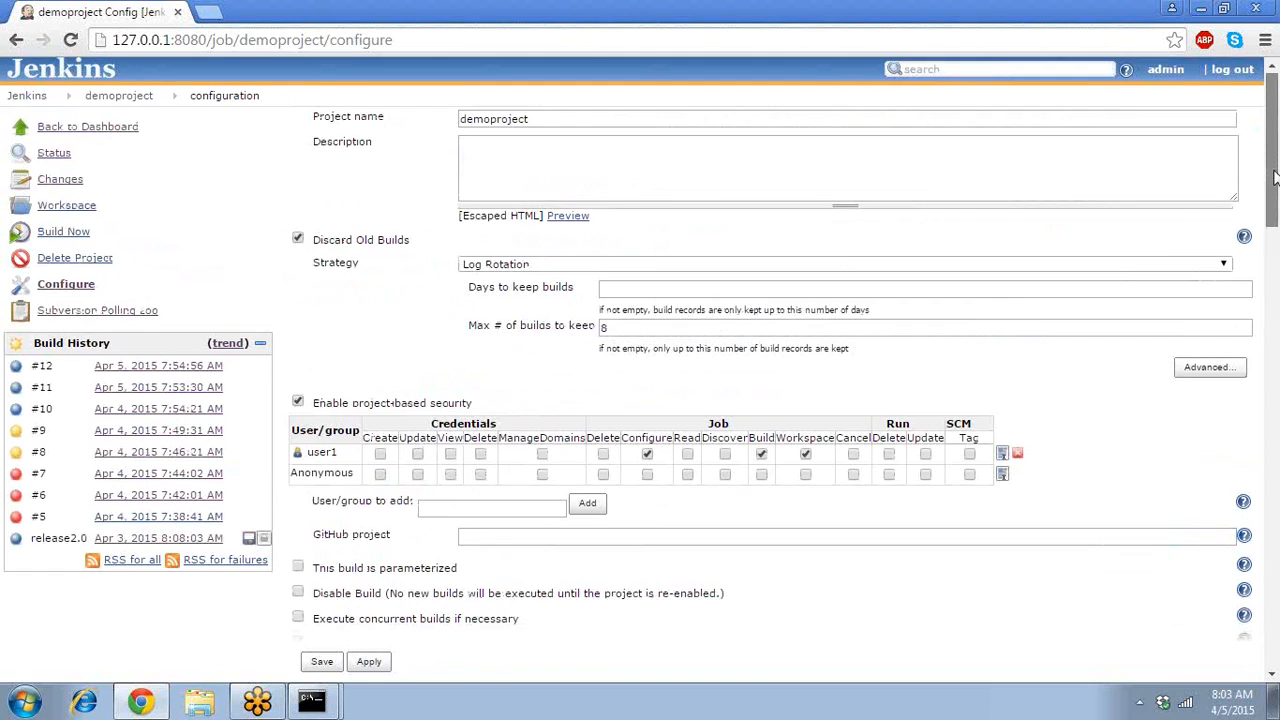
scroll(743, 403, "down", 1)
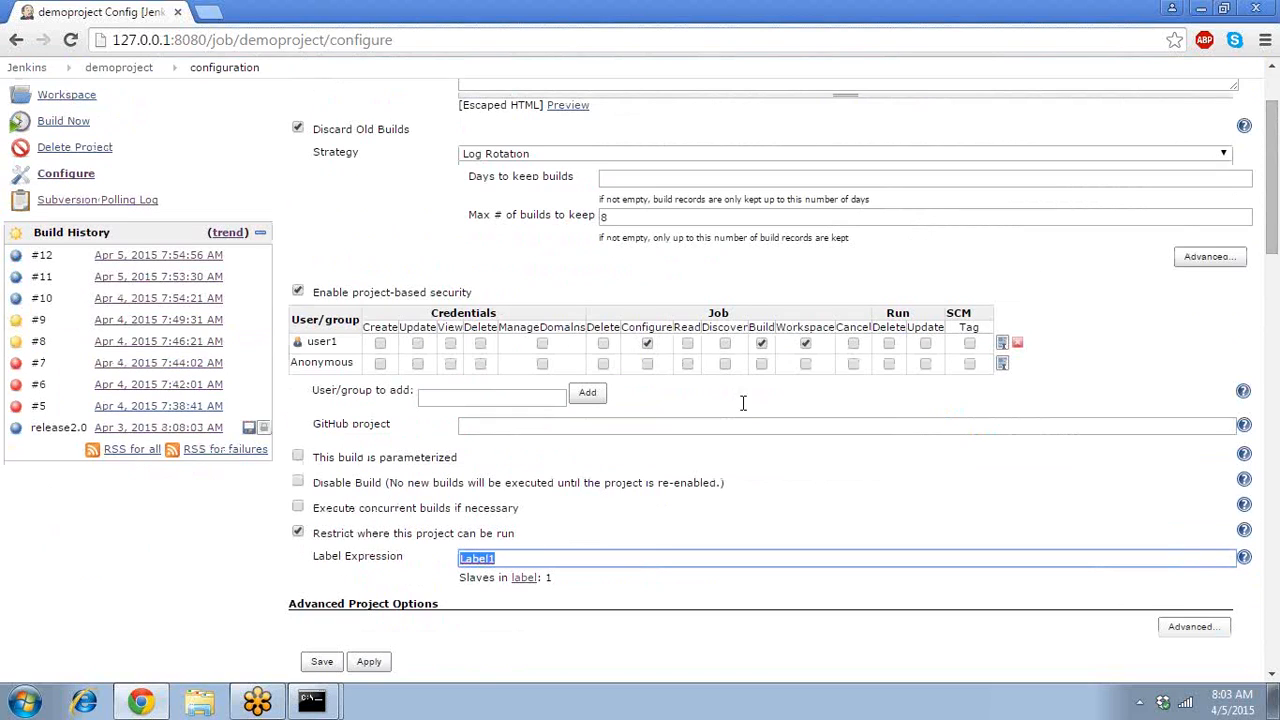
left_click(505, 557)
left_click_drag(505, 557, 322, 540)
left_click_drag(1274, 198, 1276, 170)
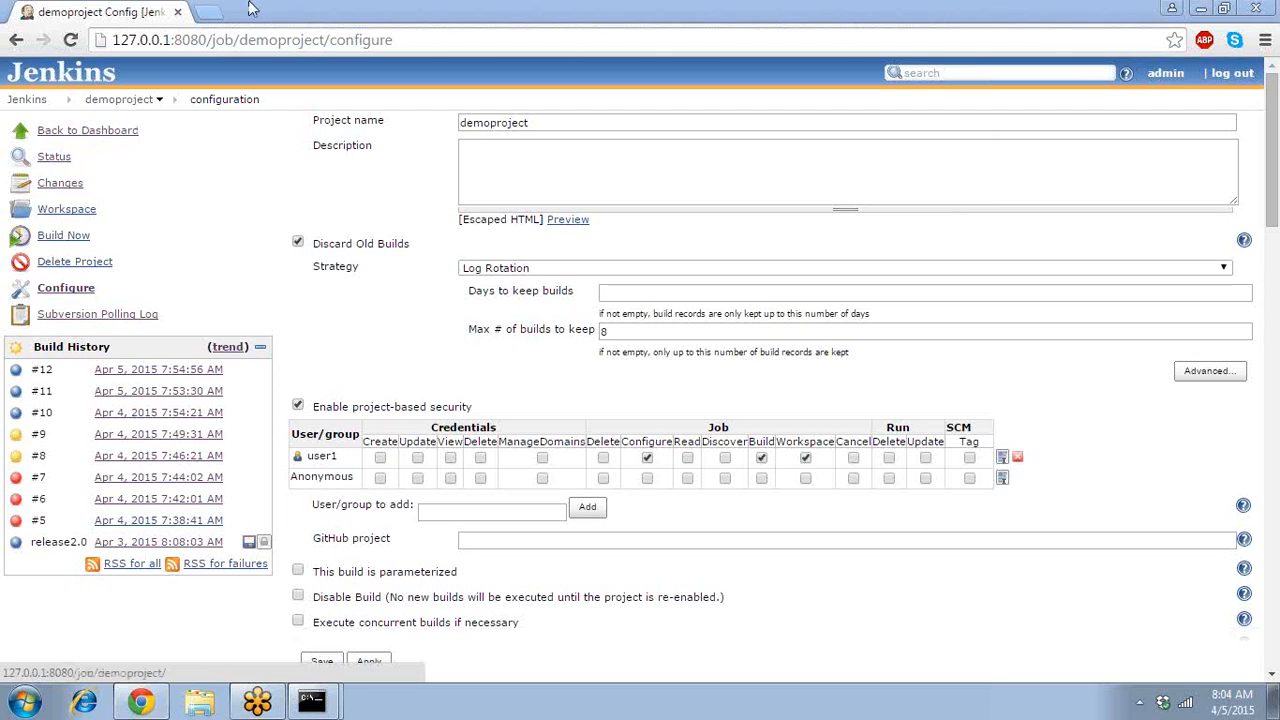
Add a global username-with-password credential for admin under Manage Credentials with the prefilled account password, and save it
left_click(27, 101)
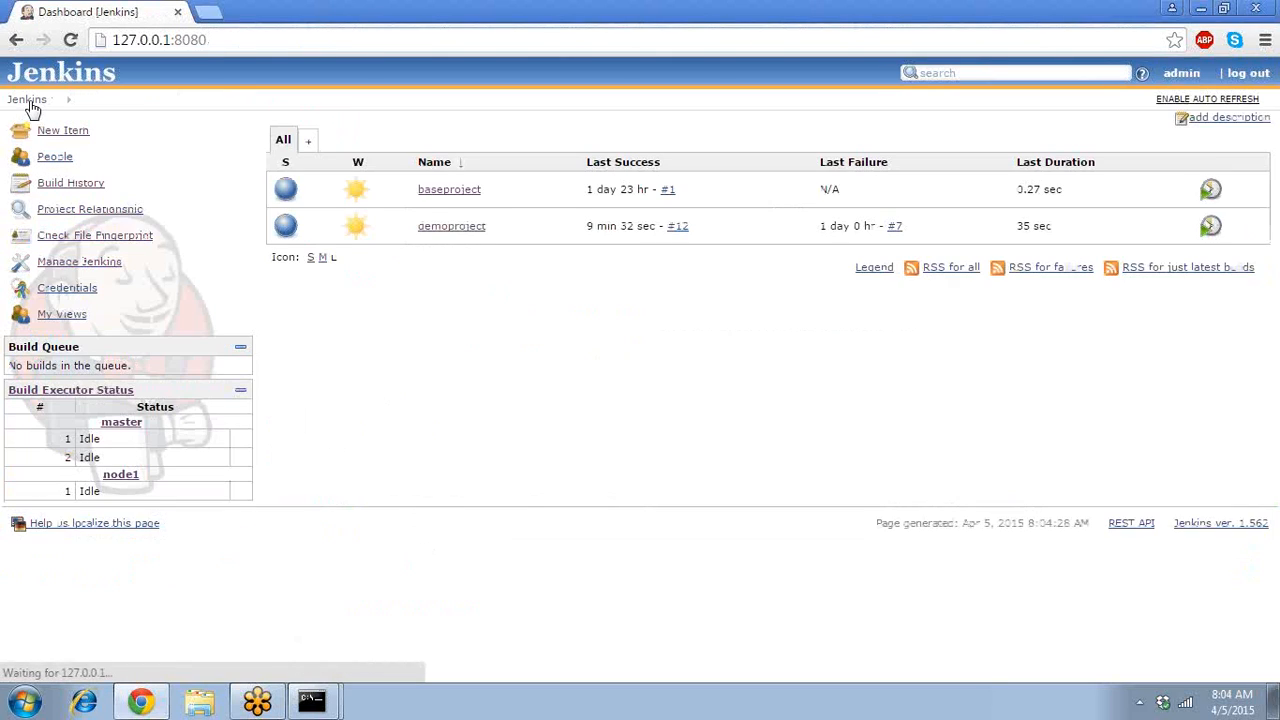
left_click(112, 266)
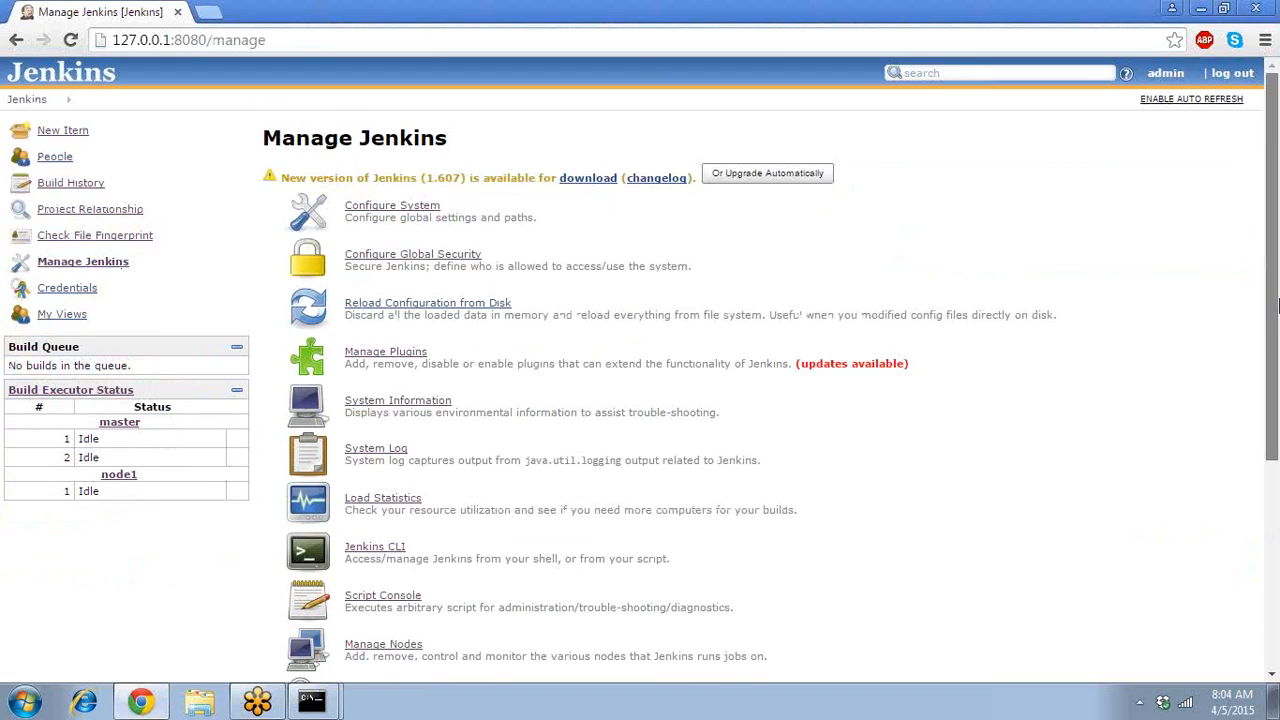
left_click_drag(1277, 307, 1277, 421)
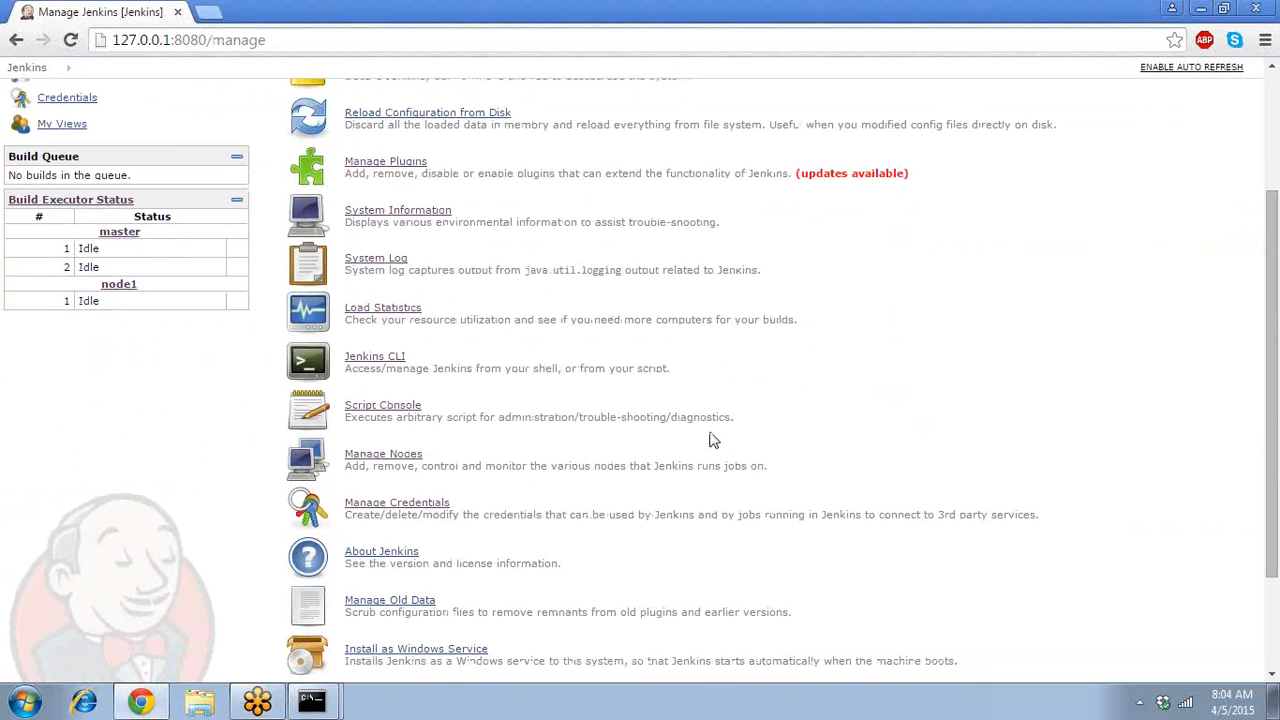
left_click(372, 506)
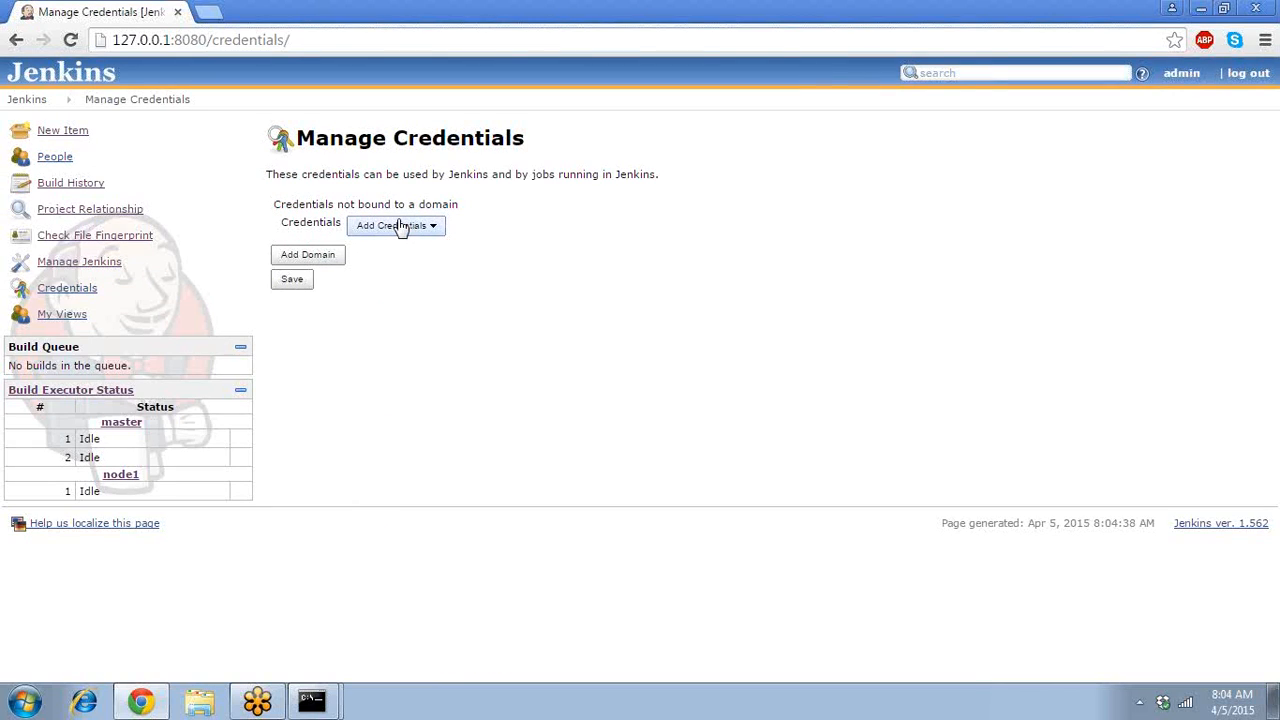
left_click(400, 226)
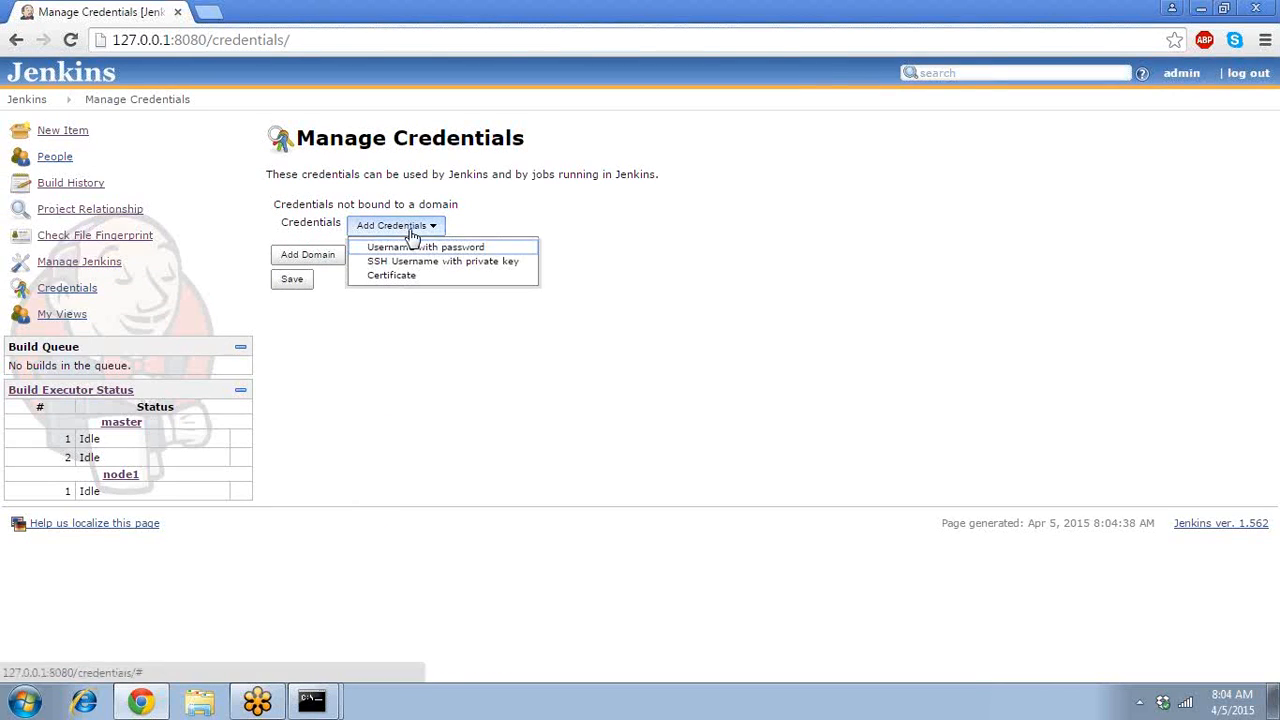
left_click(412, 248)
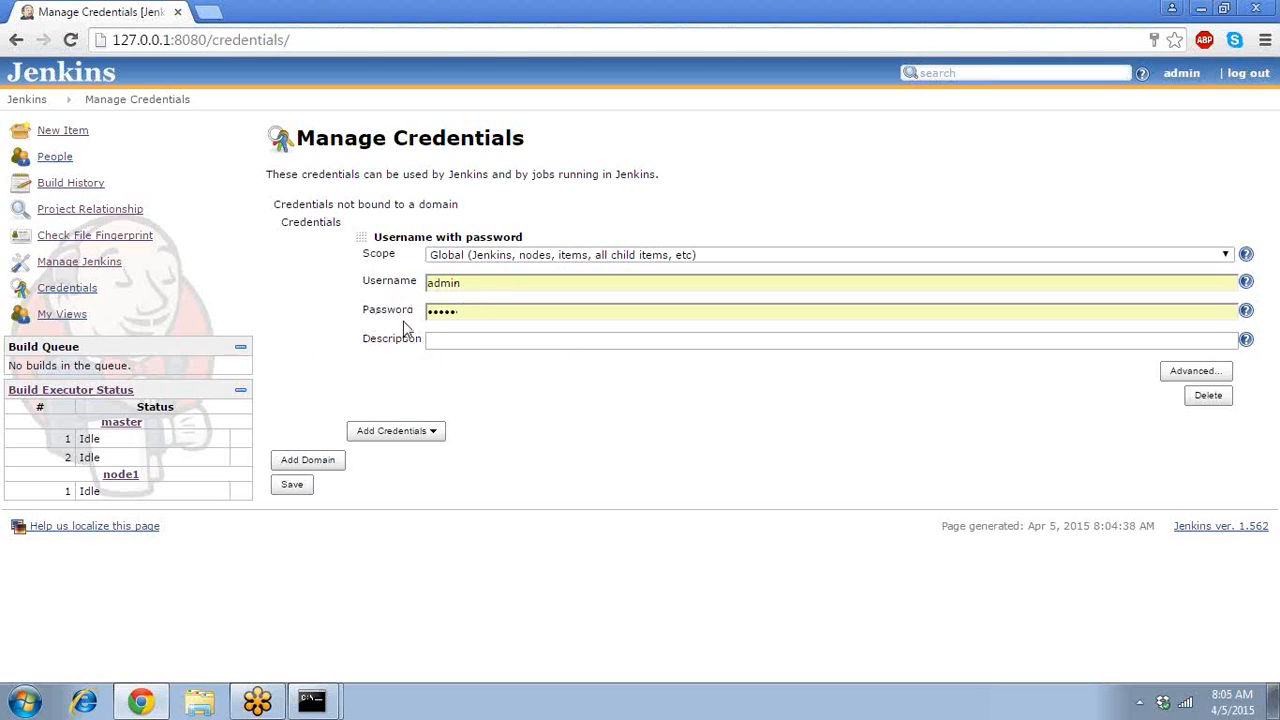
left_click(292, 484)
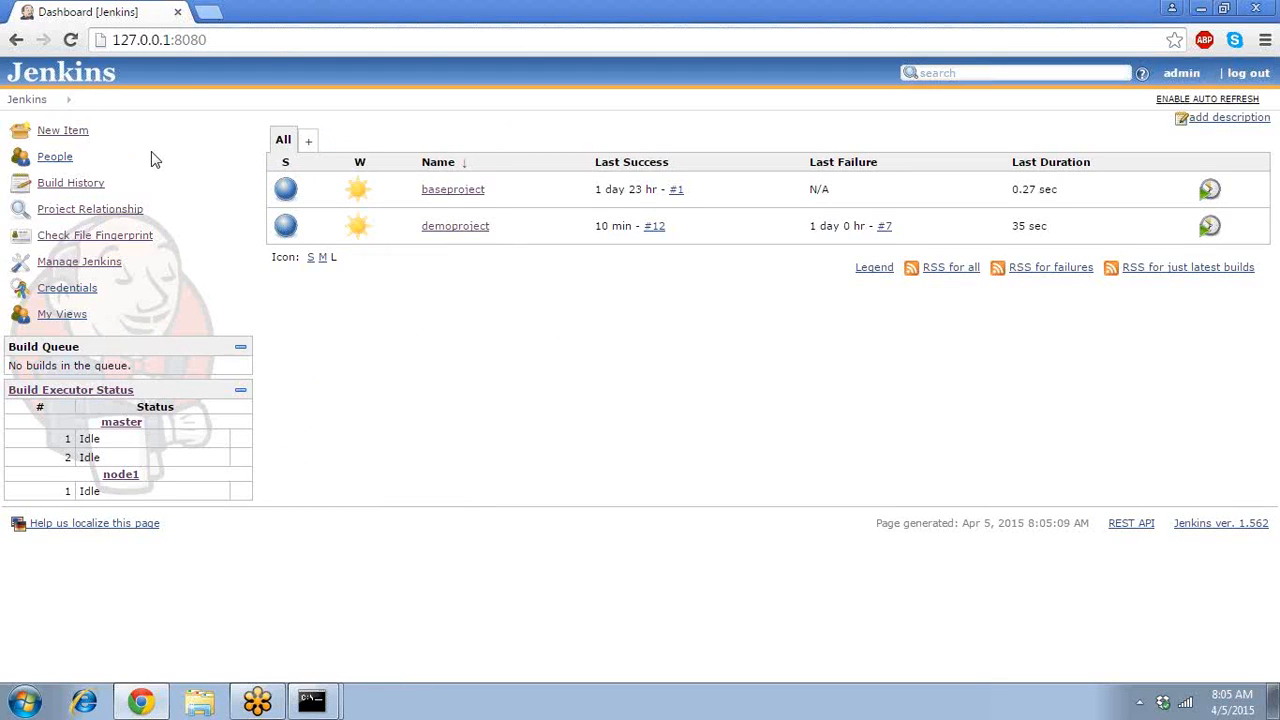
Reopen node1's configuration and switch its launch method to Launch slave agents on Unix machines via SSH
left_click(78, 265)
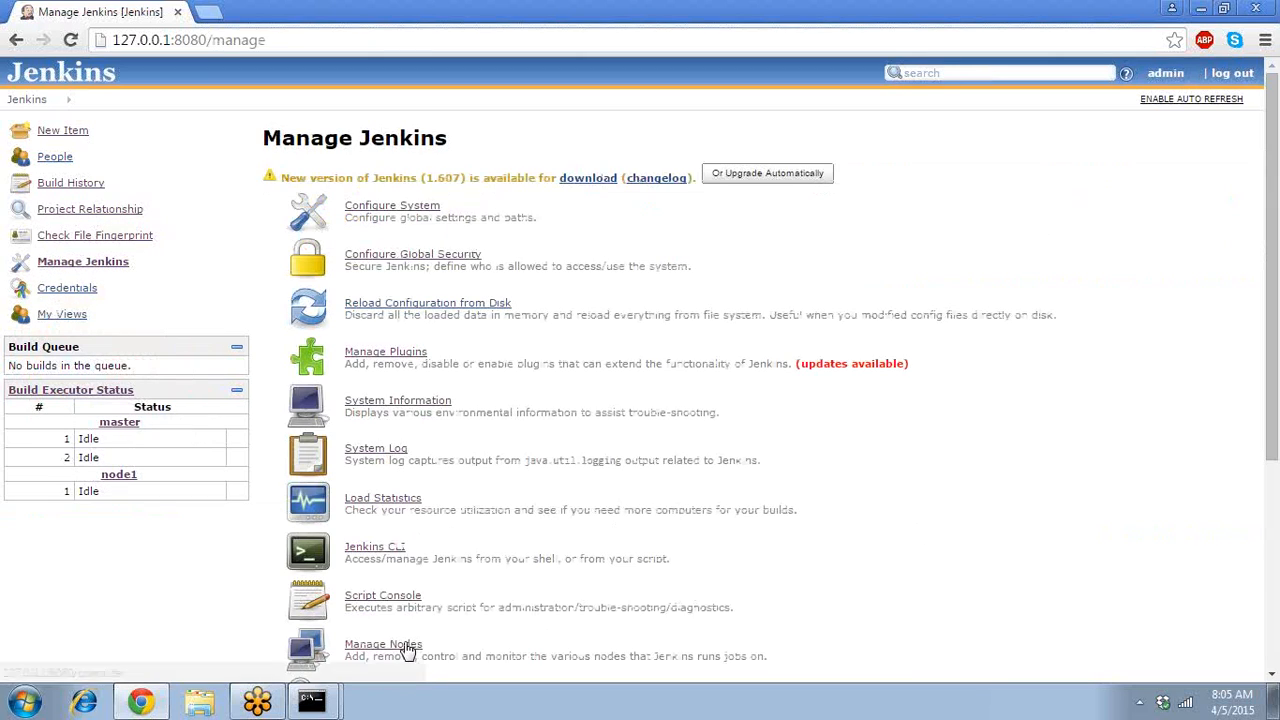
left_click(402, 646)
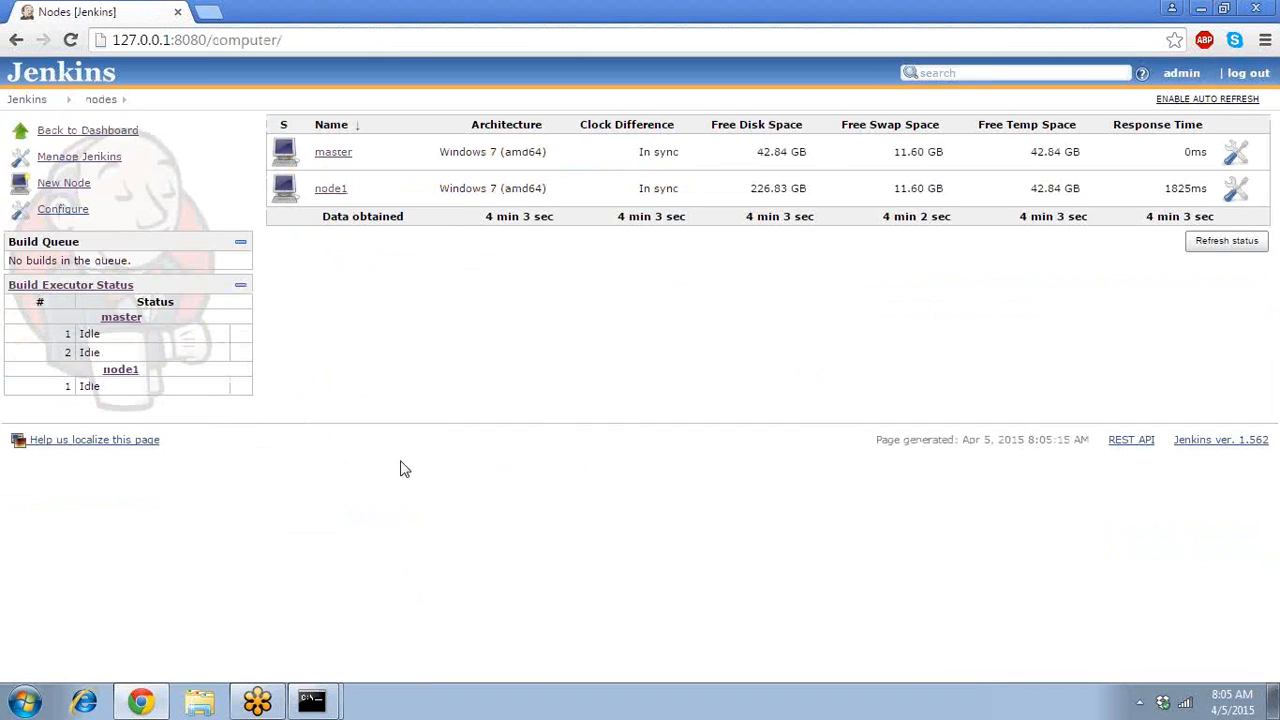
left_click(335, 190)
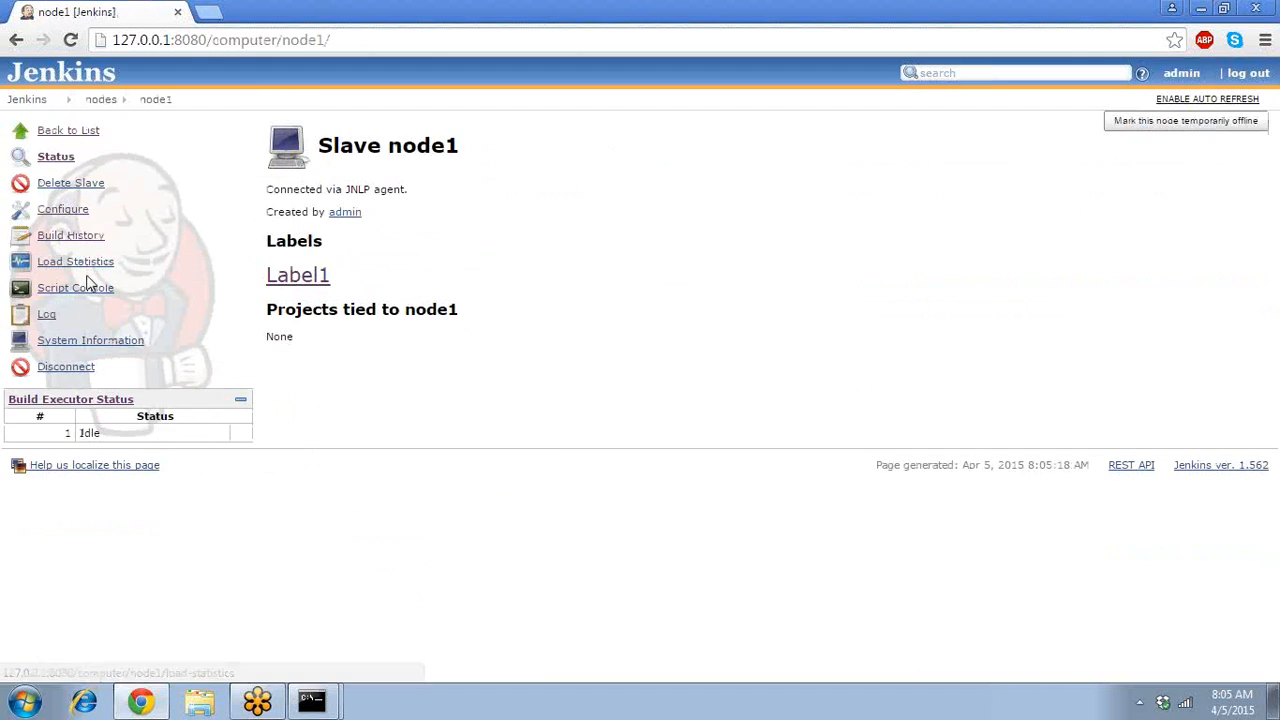
left_click(72, 214)
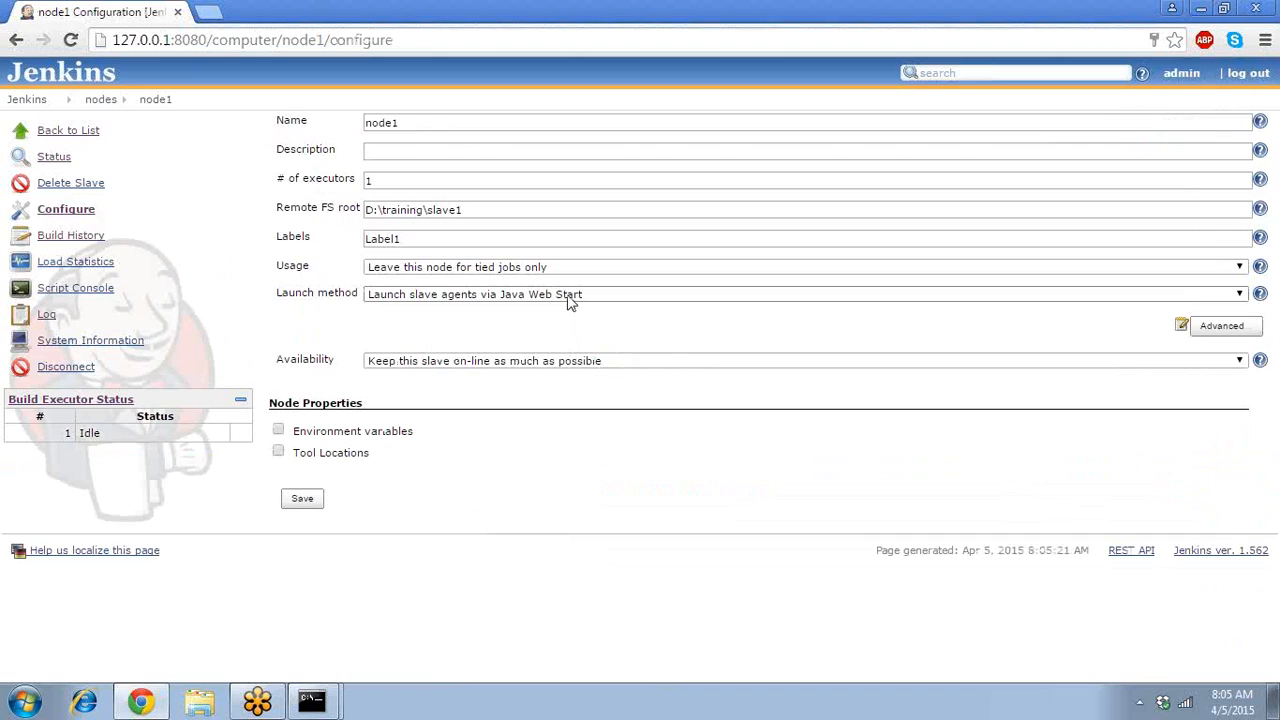
left_click(569, 302)
left_click(567, 300)
left_click(568, 300)
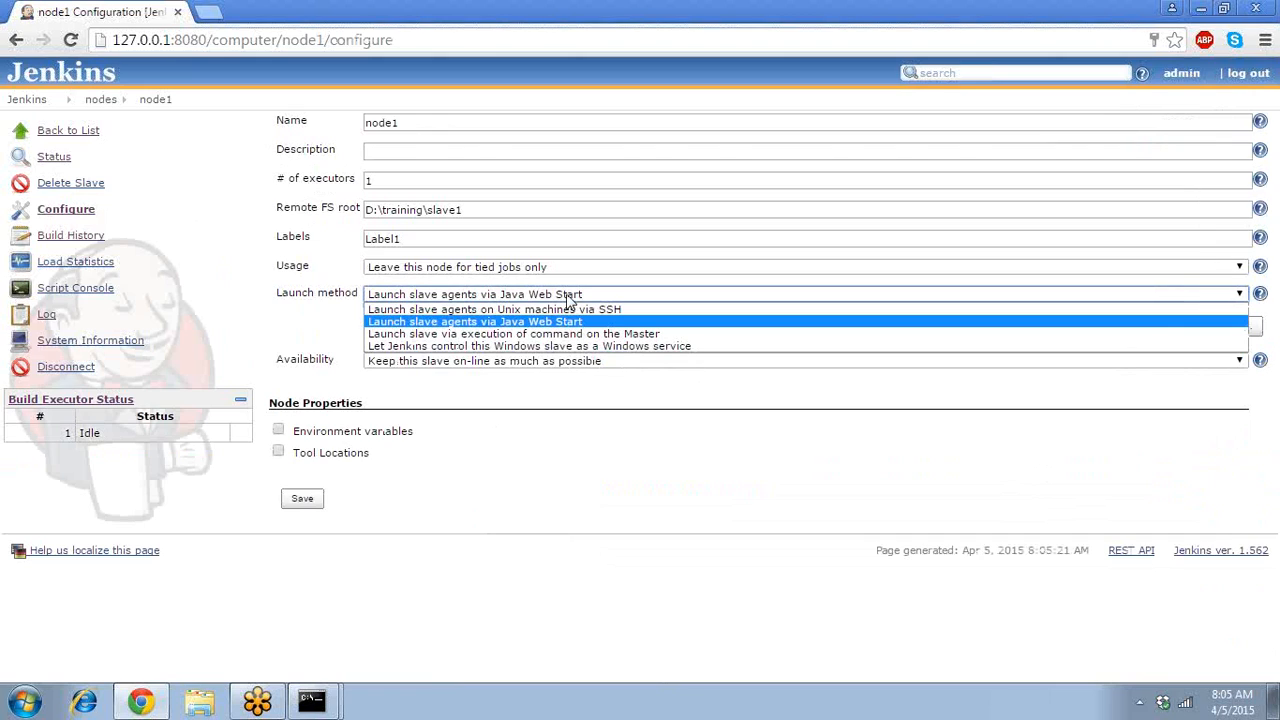
left_click(566, 299)
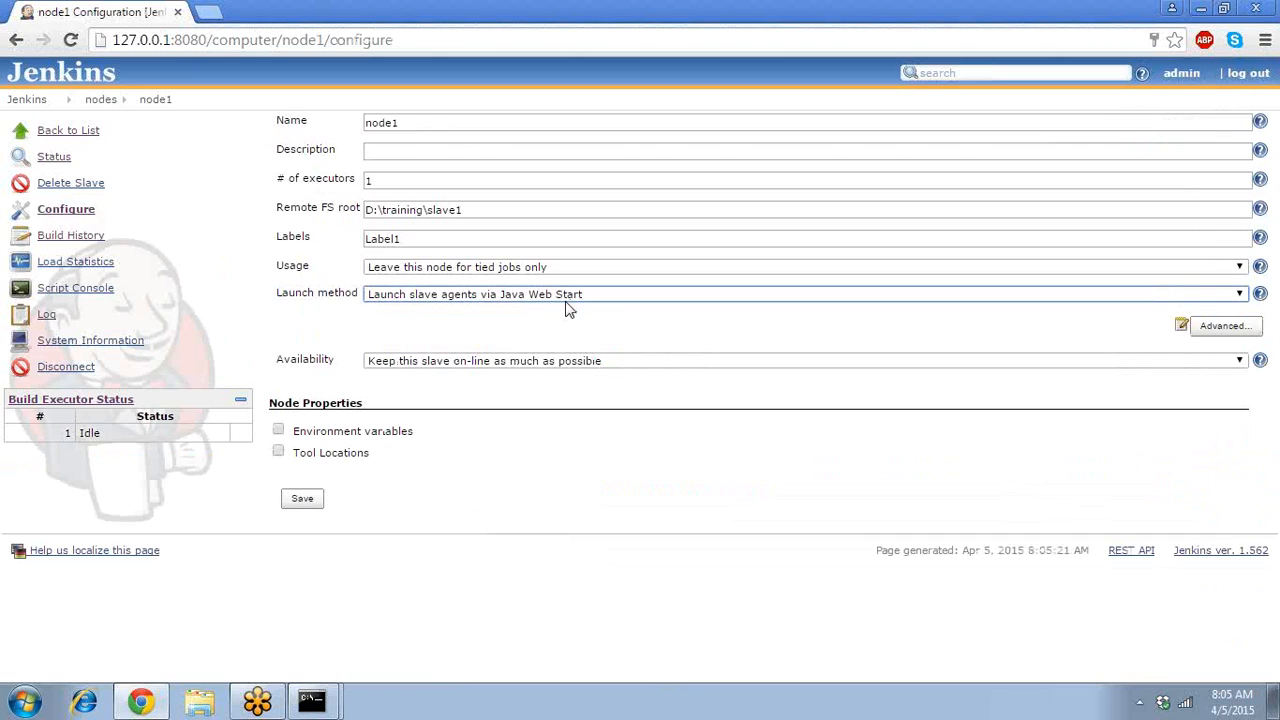
left_click(566, 298)
left_click(566, 314)
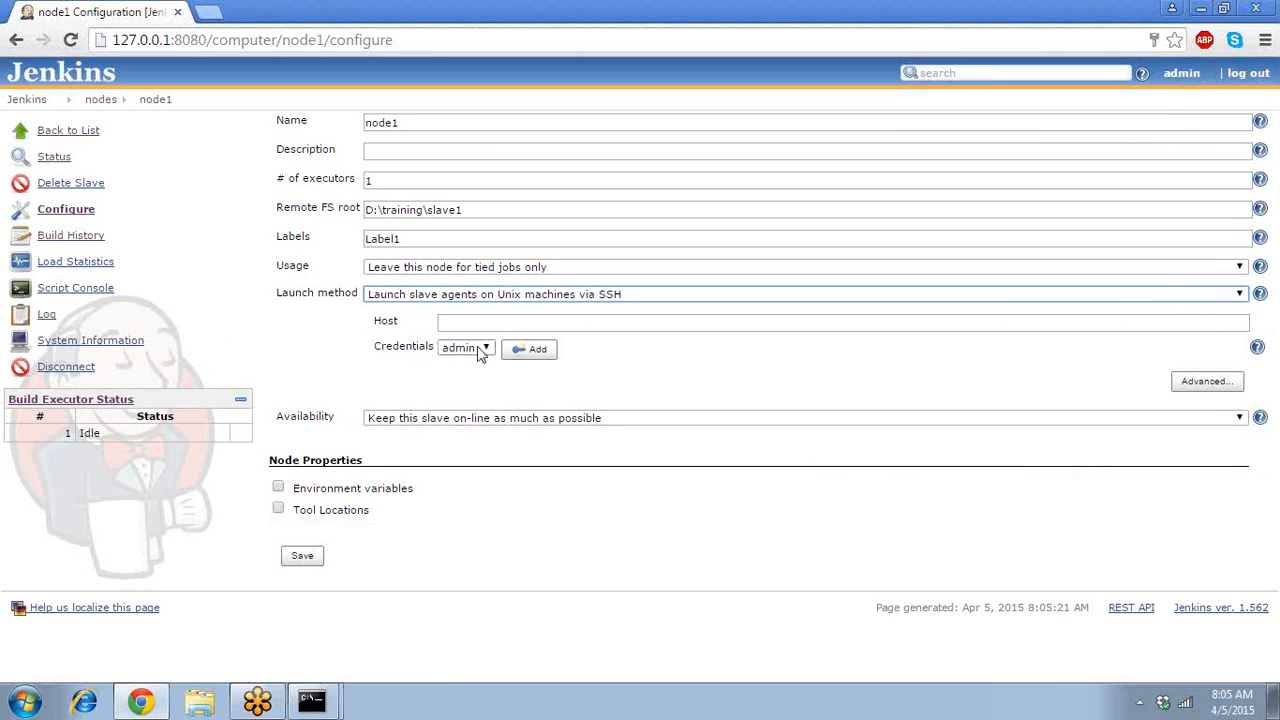
Choose the admin credentials for node1's SSH launch and leave the configuration for the dashboard without saving
left_click(520, 352)
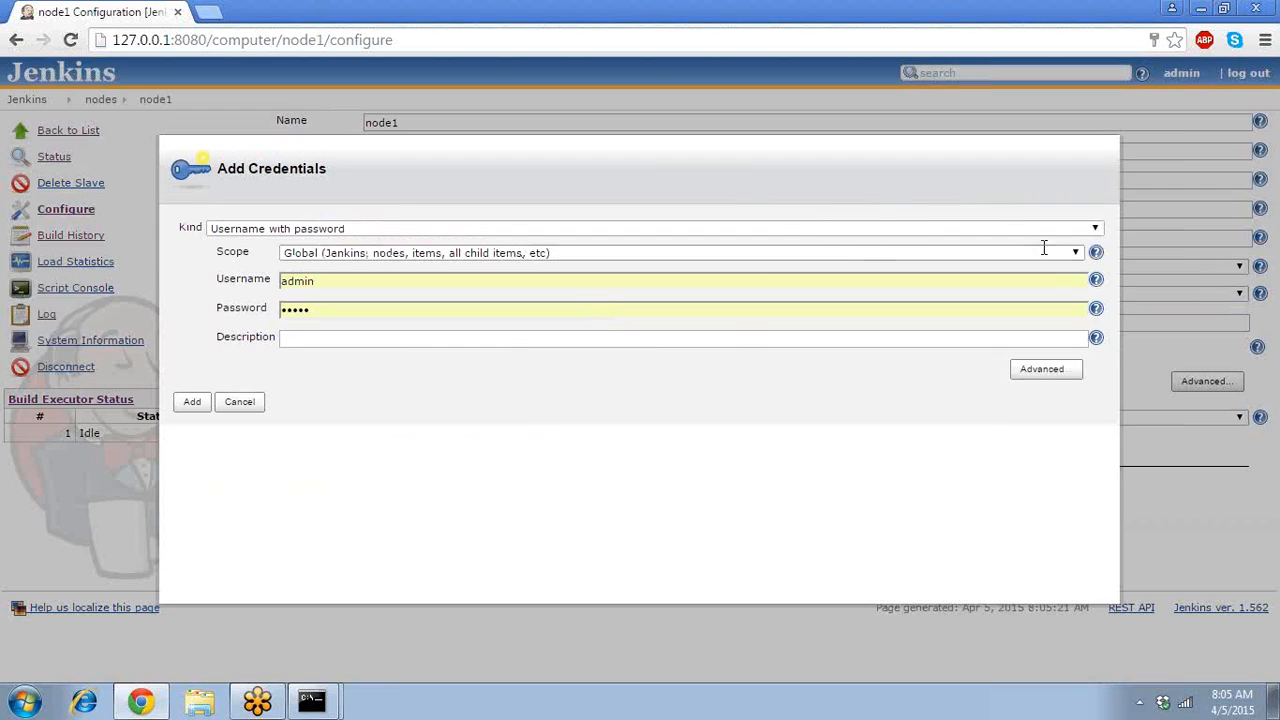
left_click(242, 402)
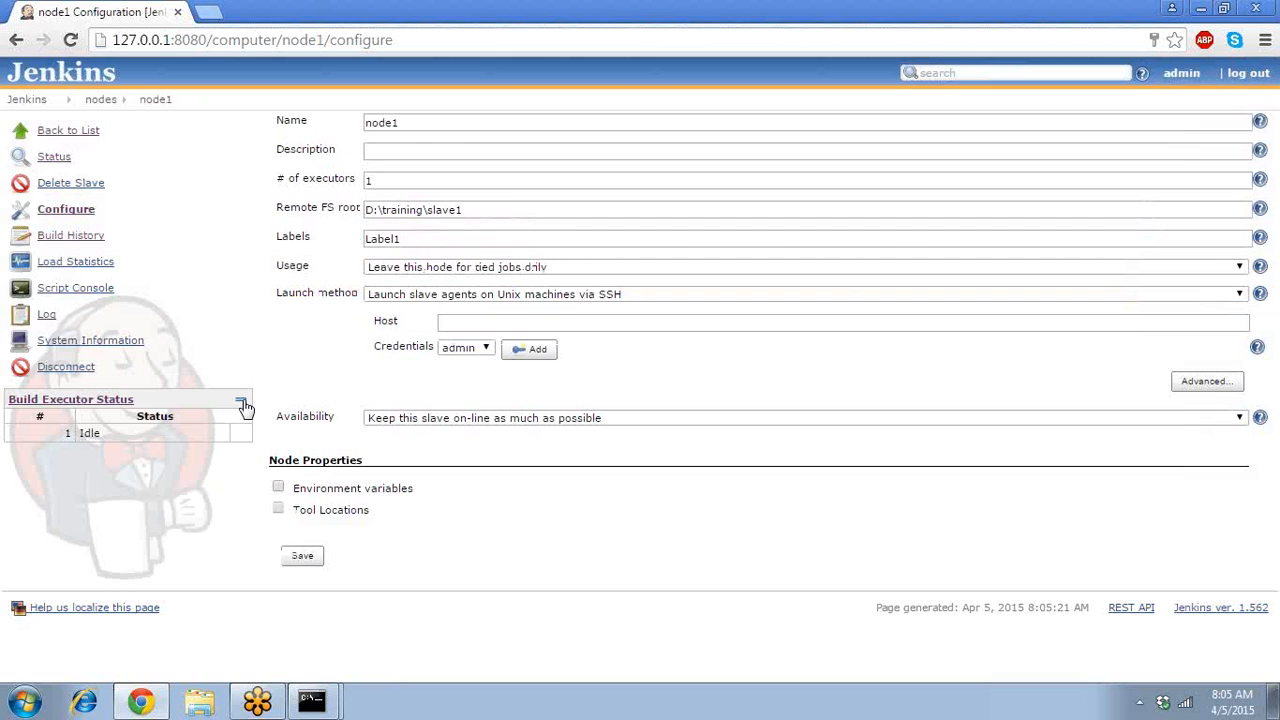
left_click(480, 349)
left_click(458, 365)
left_click(444, 327)
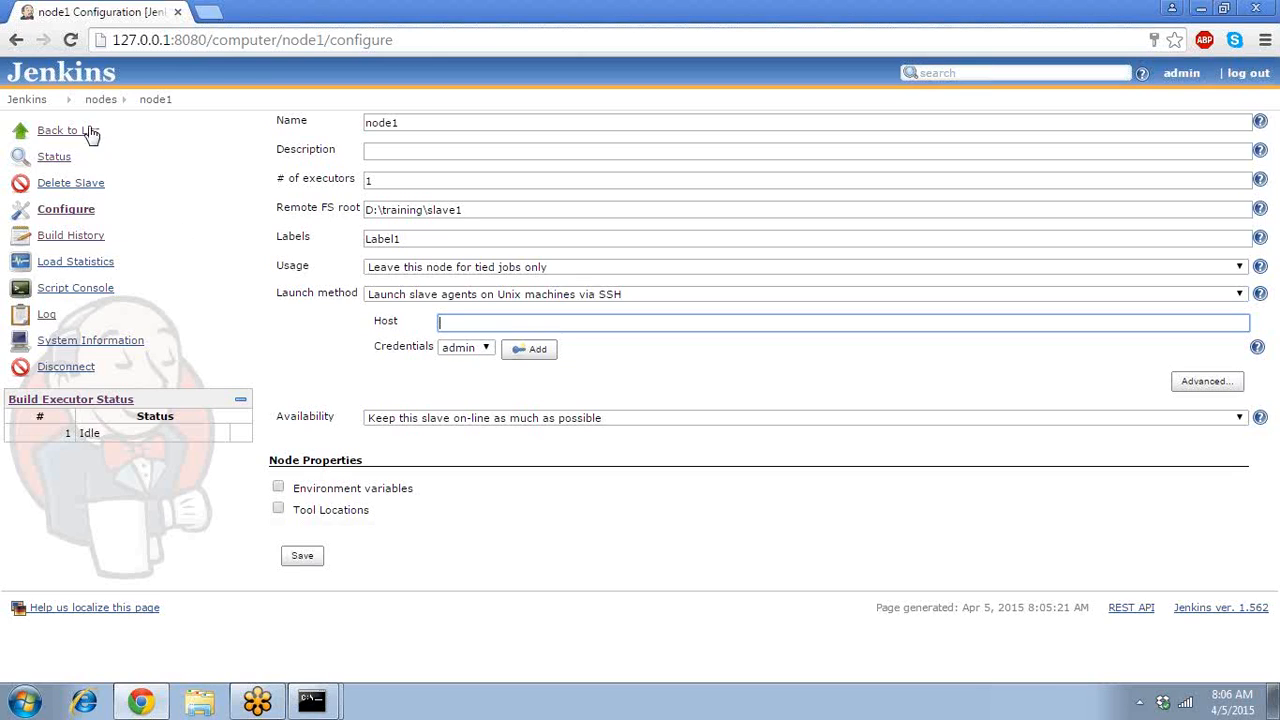
left_click(40, 105)
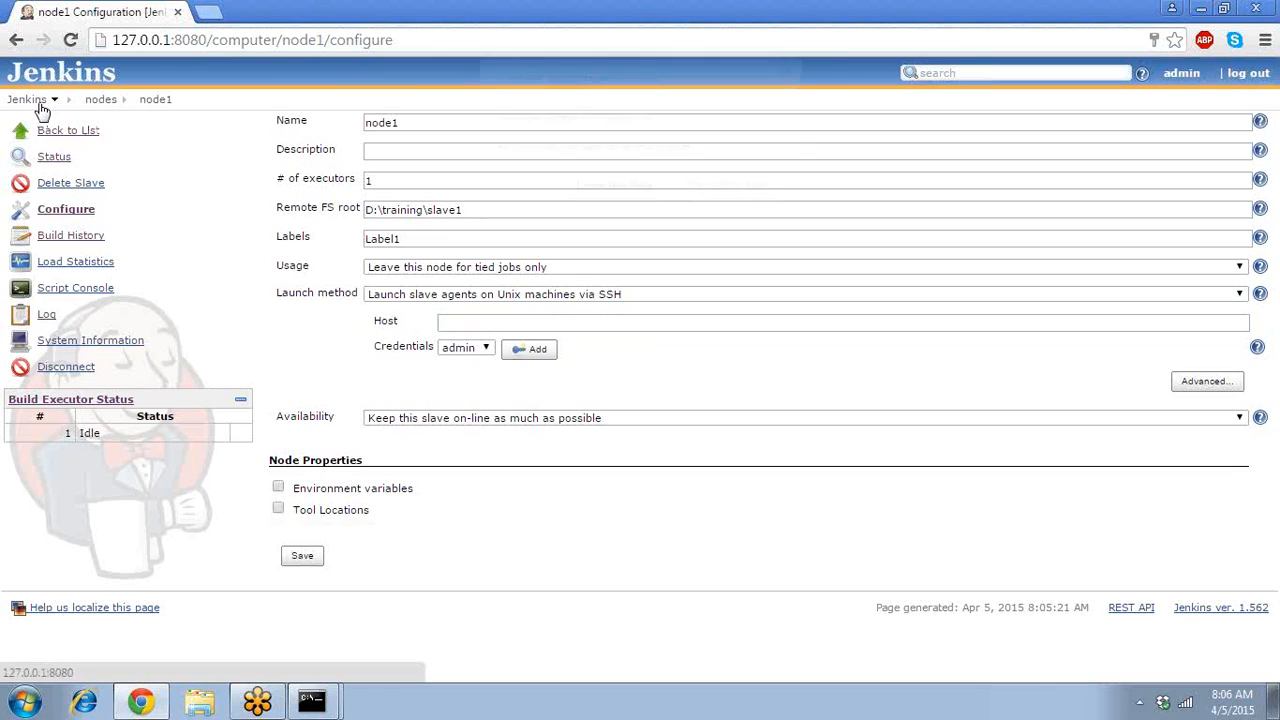
left_click(596, 192)
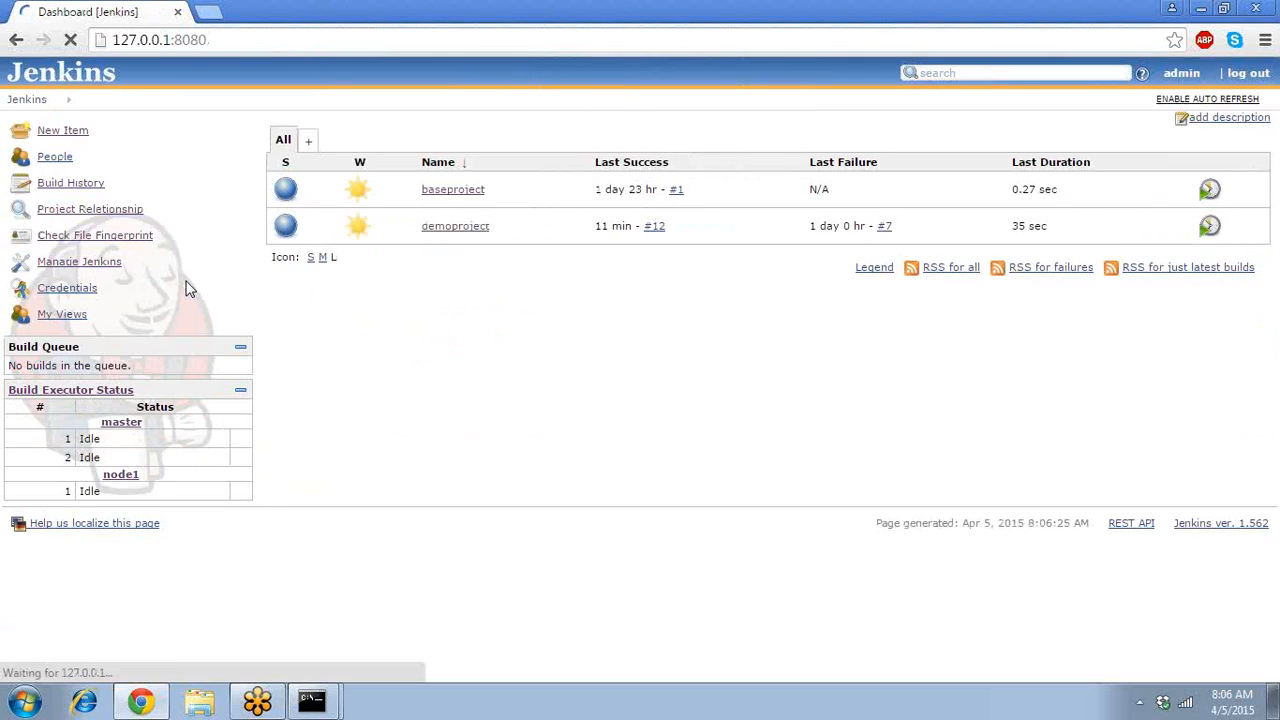
Find the Install as Windows Service option in Manage Jenkins and bring up the command prompt running jenkins.war
left_click(110, 266)
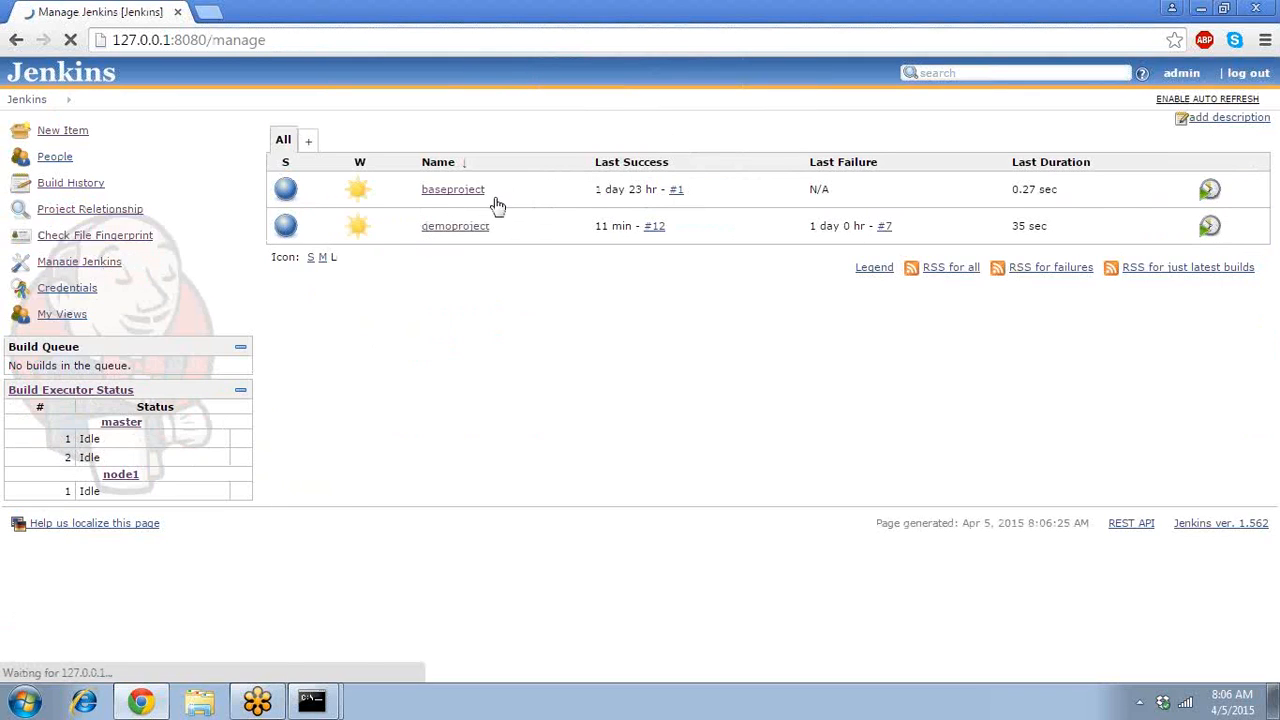
left_click_drag(1276, 387, 1276, 612)
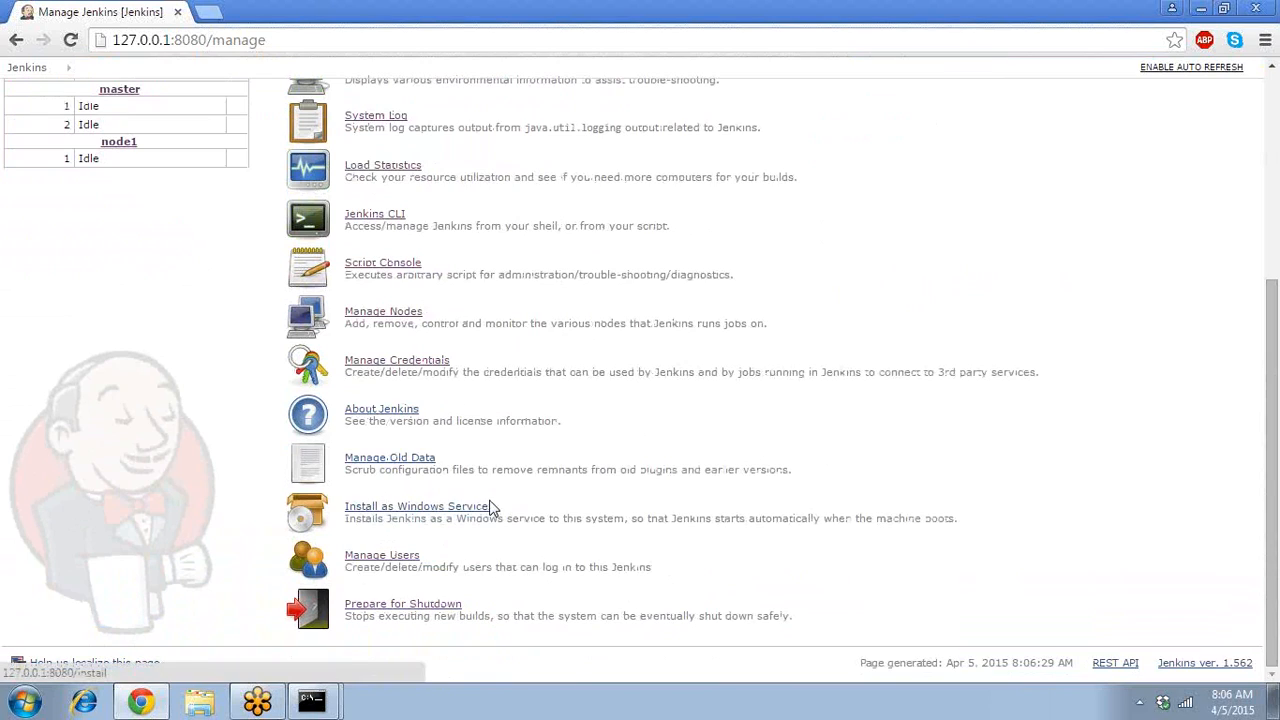
left_click(311, 700)
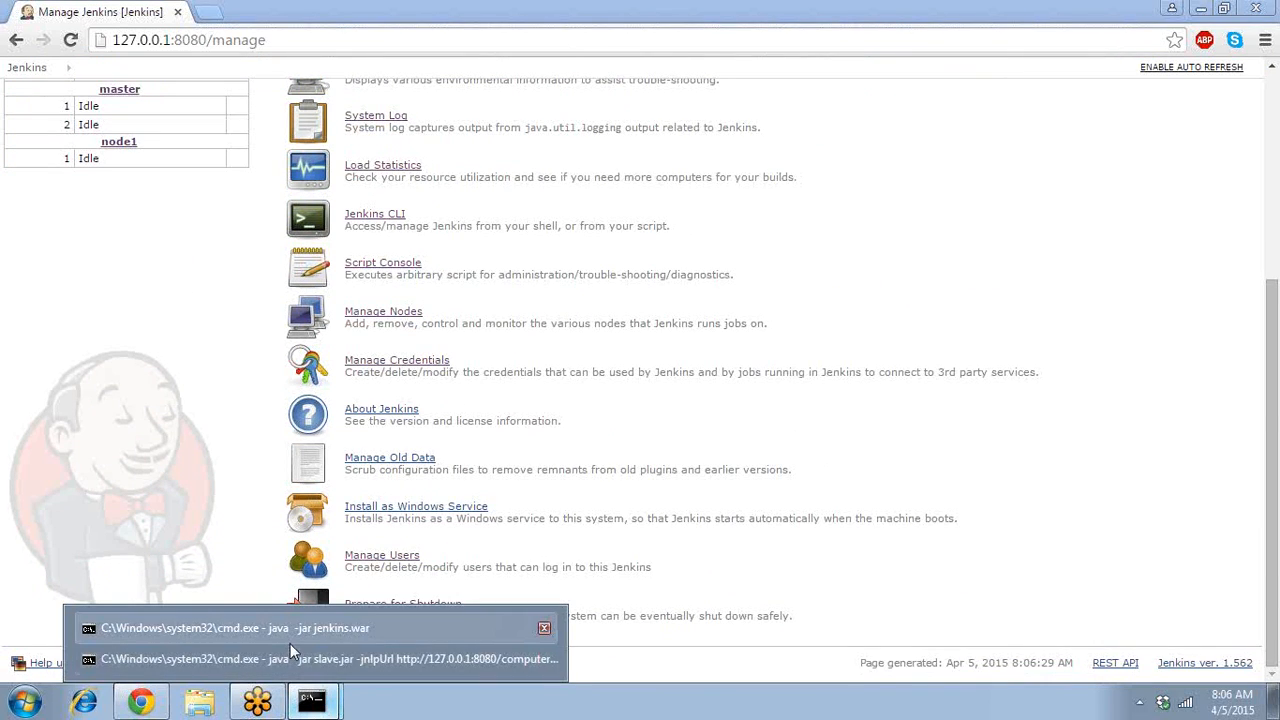
left_click(291, 636)
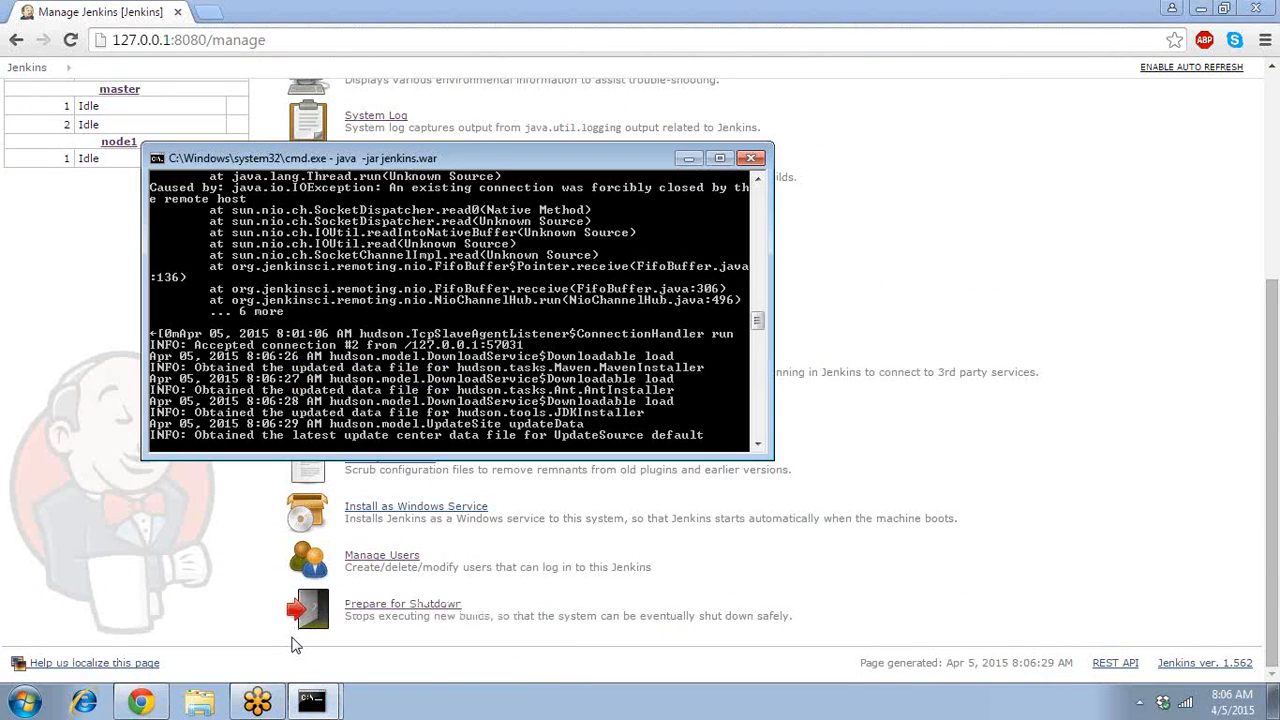
Open the Windows Services console with services.msc, look through the local services list, and close the console
left_click(46, 592)
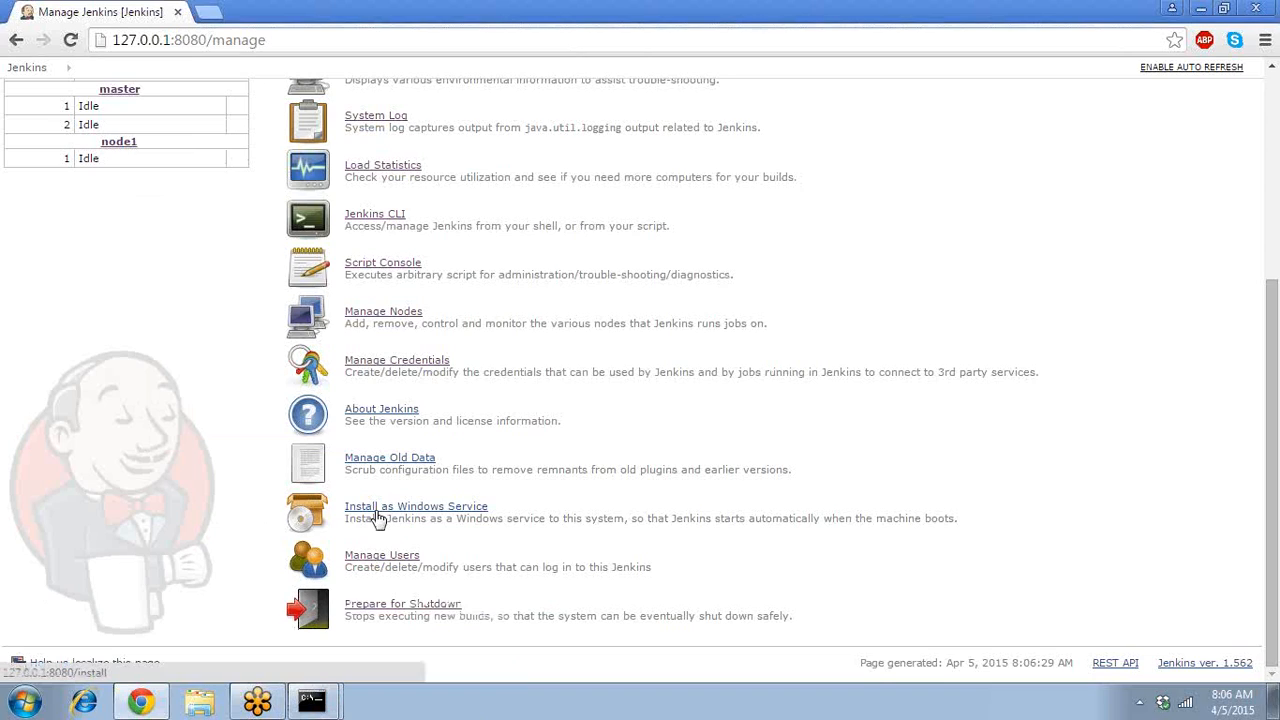
left_click(30, 700)
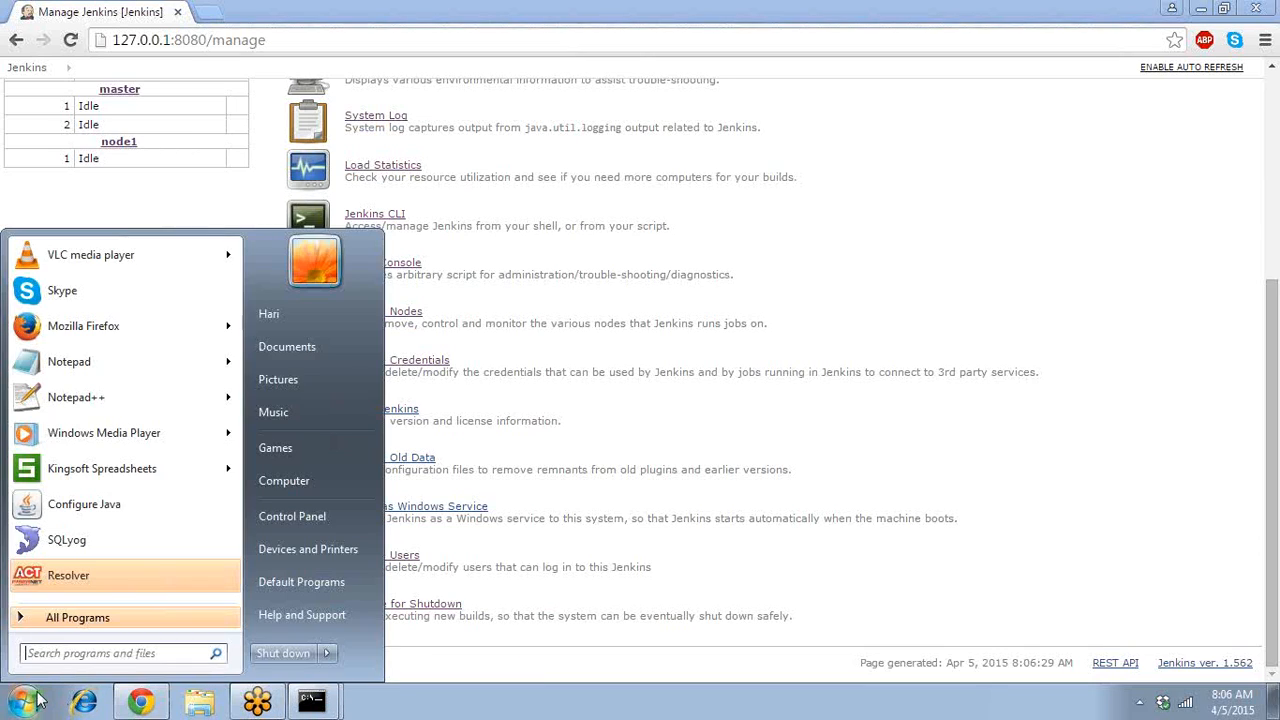
type("se")
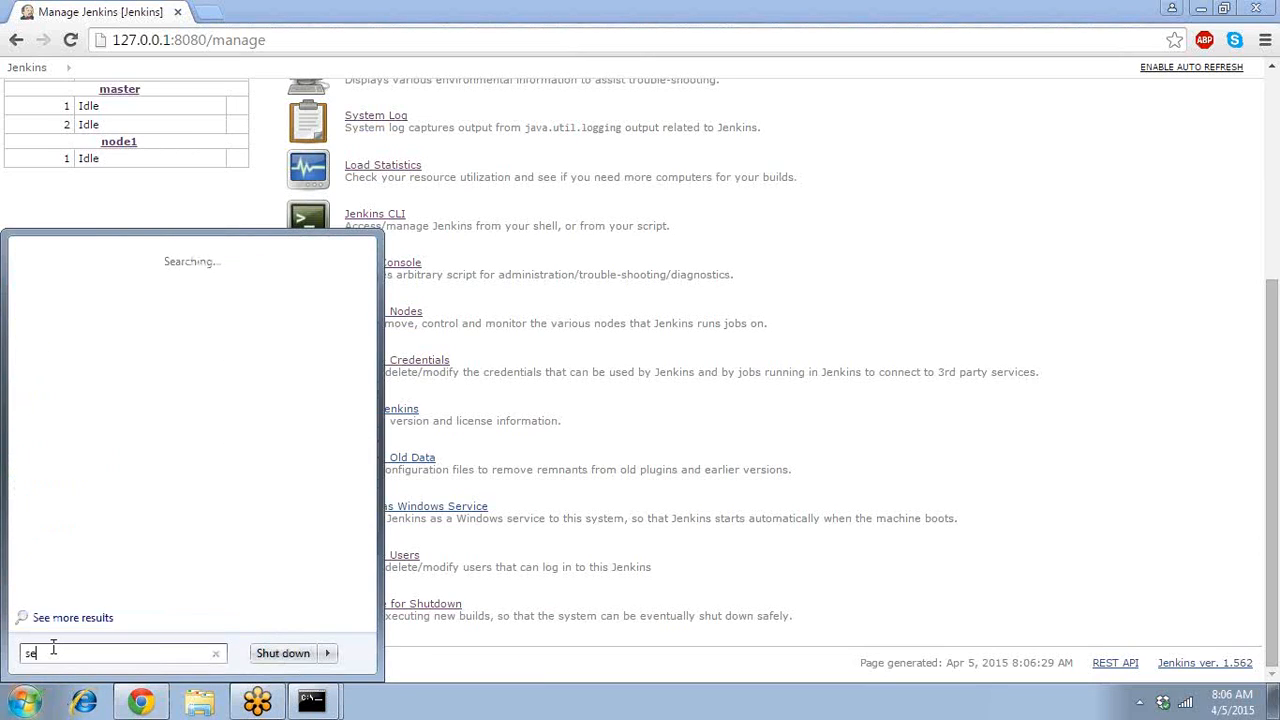
type("rvices.msc")
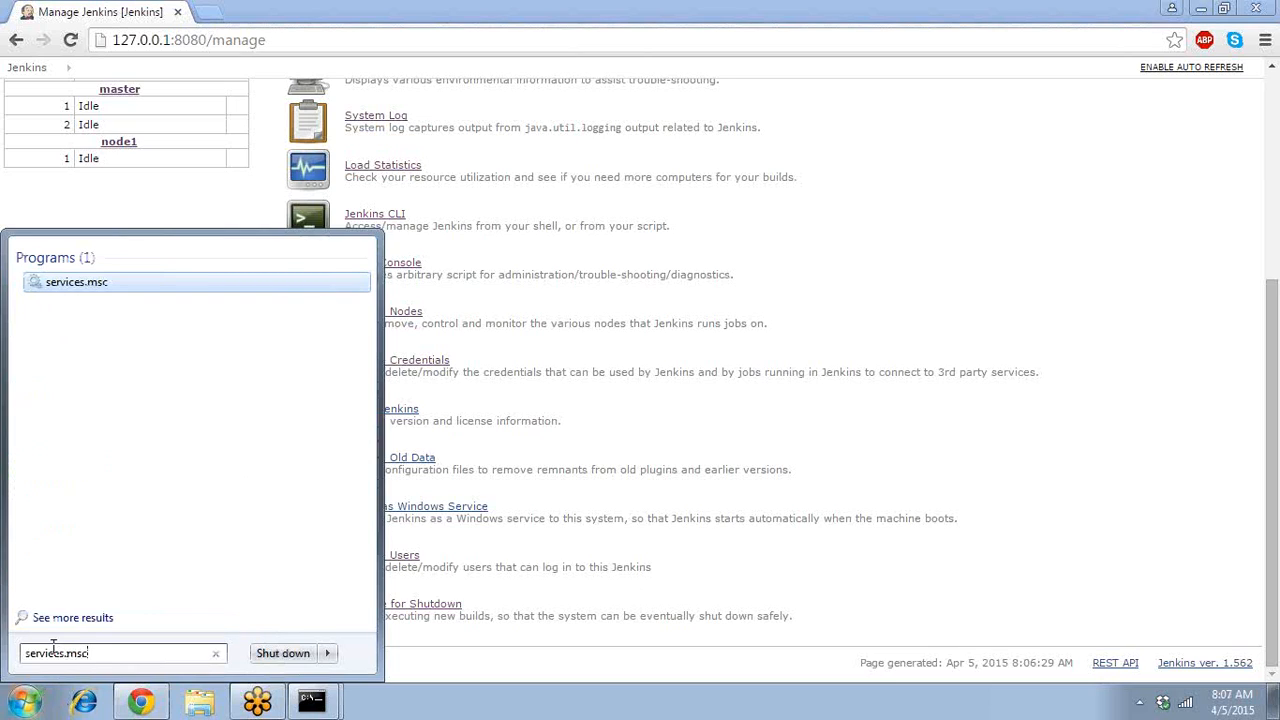
key("Return")
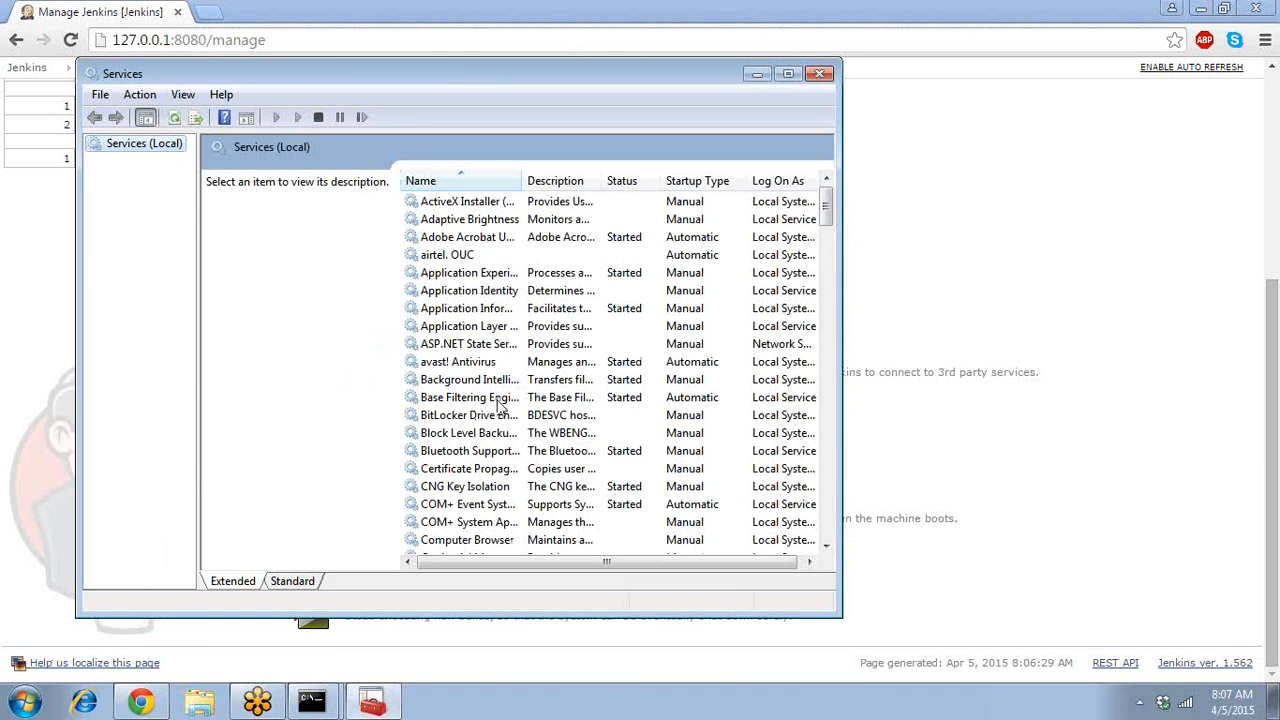
left_click(529, 399)
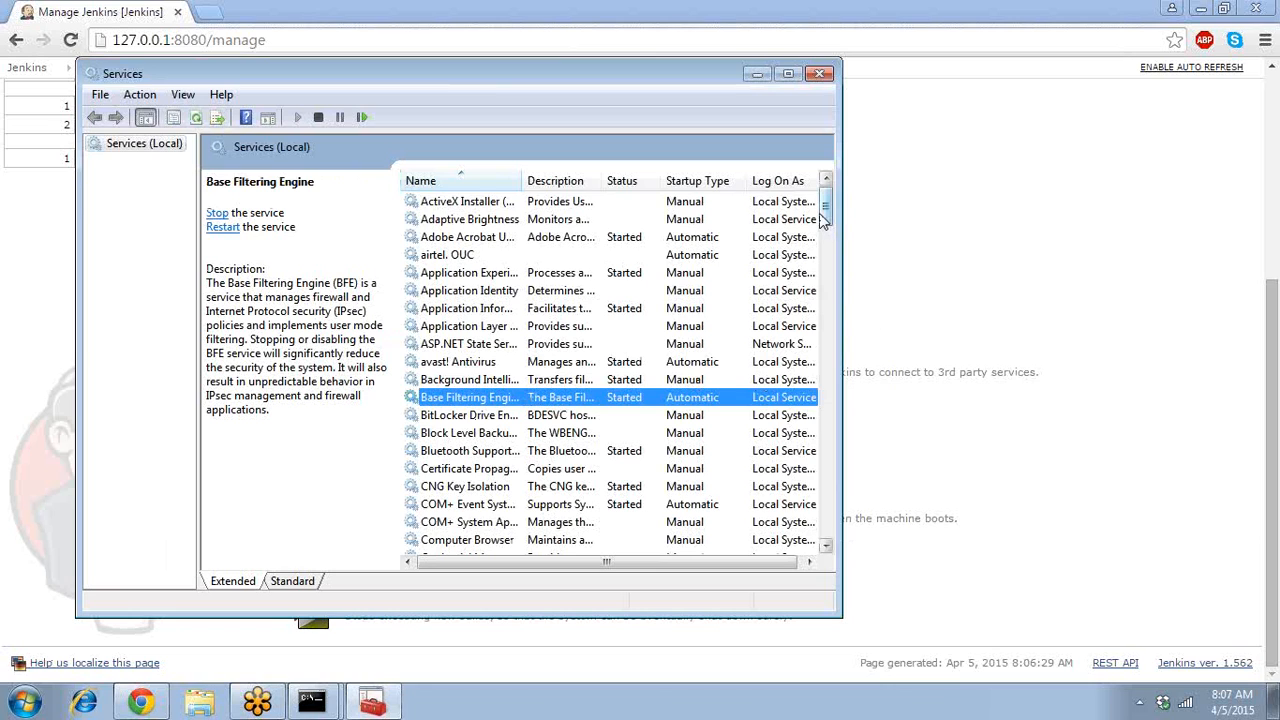
left_click_drag(822, 220, 856, 351)
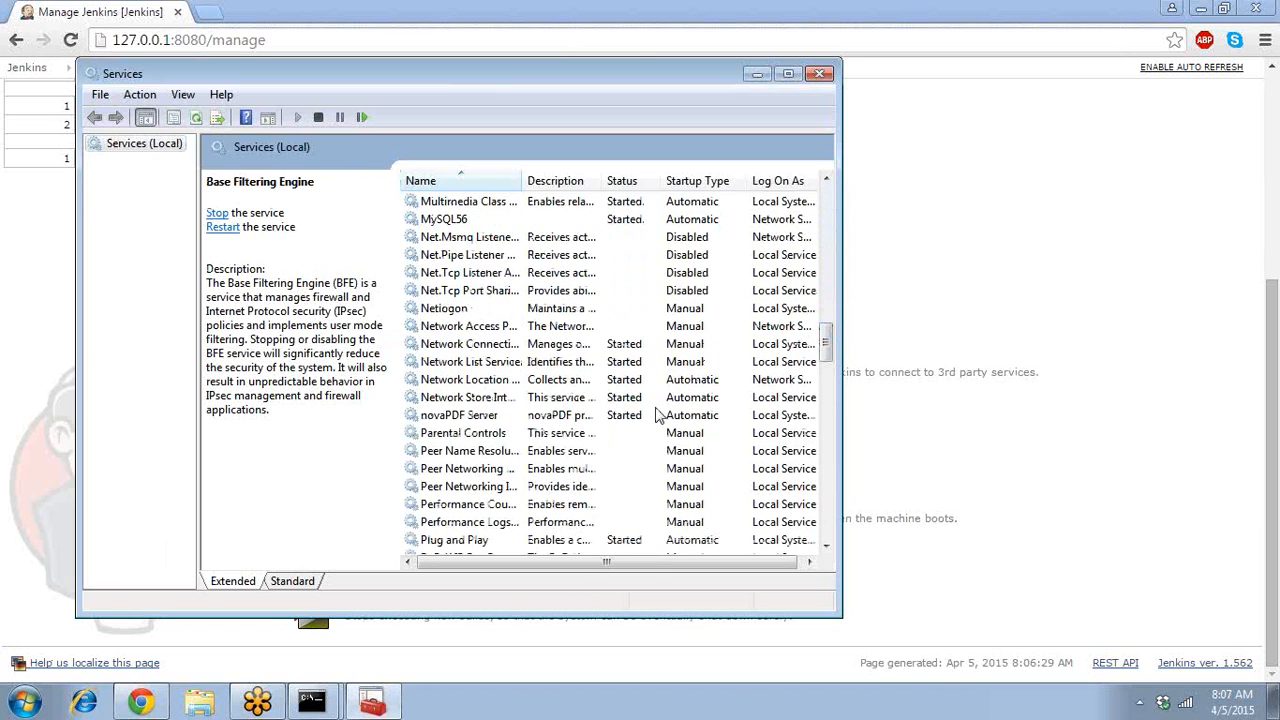
left_click(818, 75)
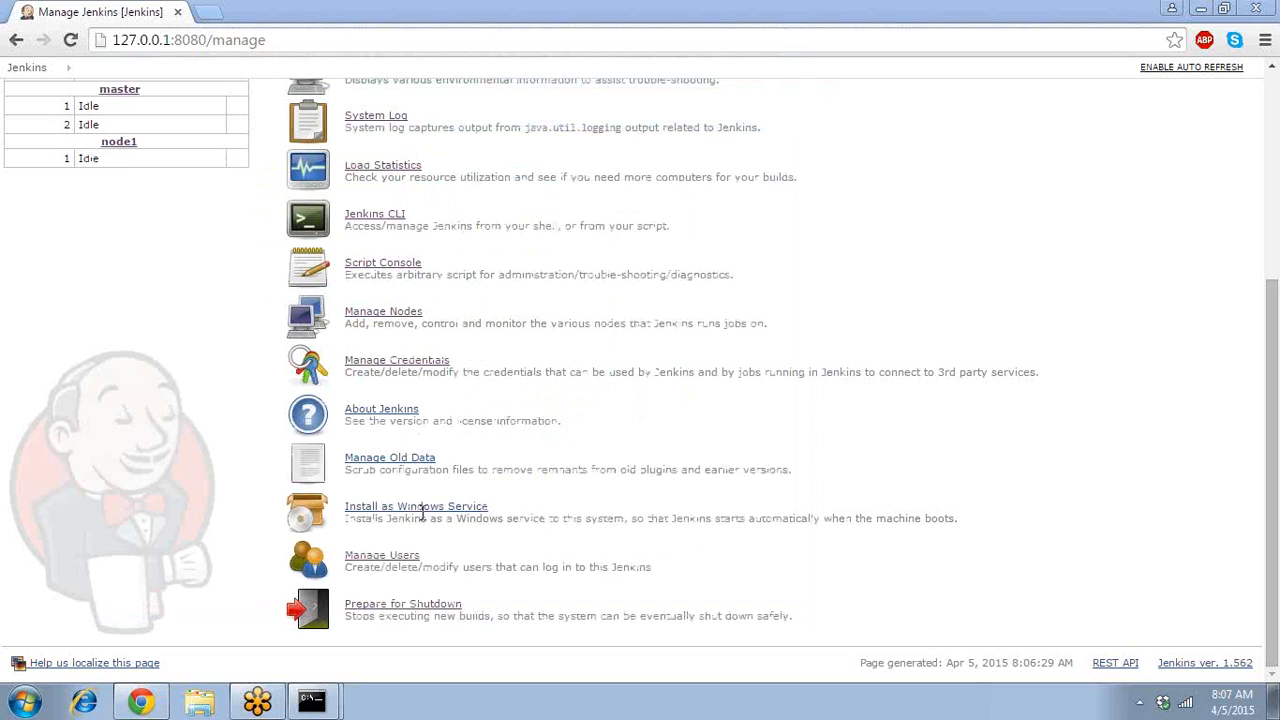
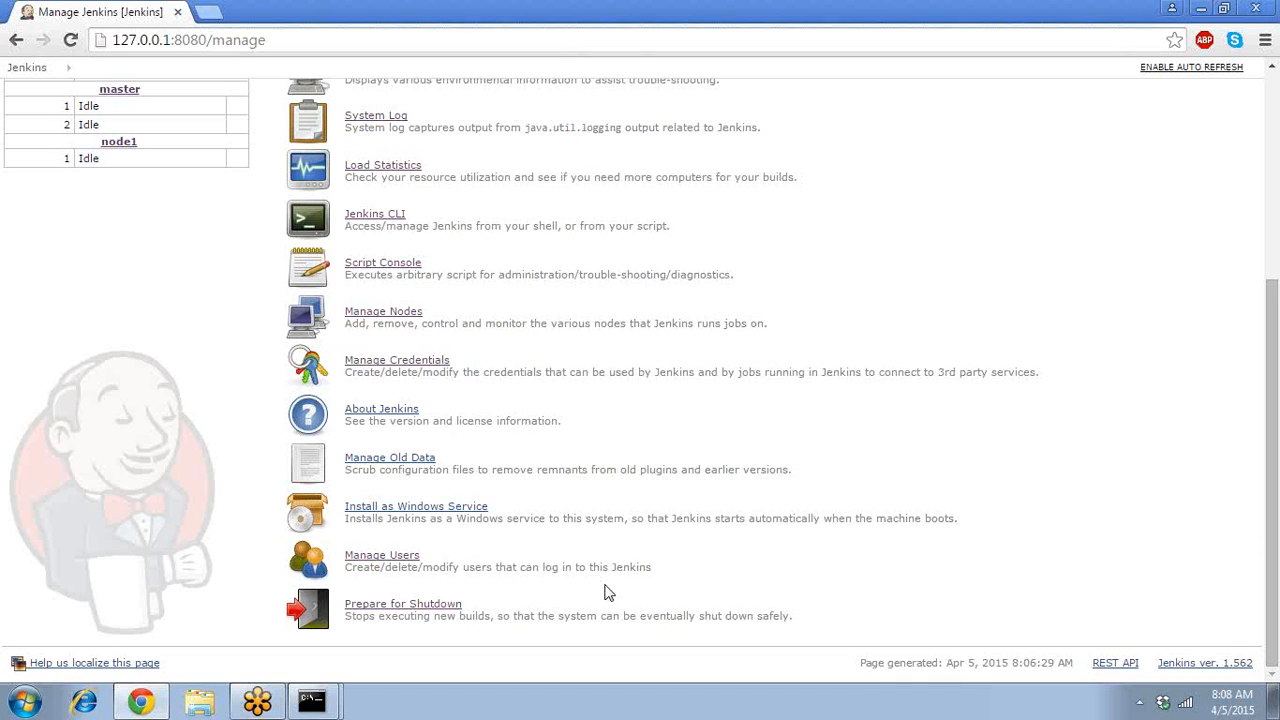
Prepare Jenkins for shutdown and schedule a baseproject build, checking how it is queued on the project page
left_click(443, 606)
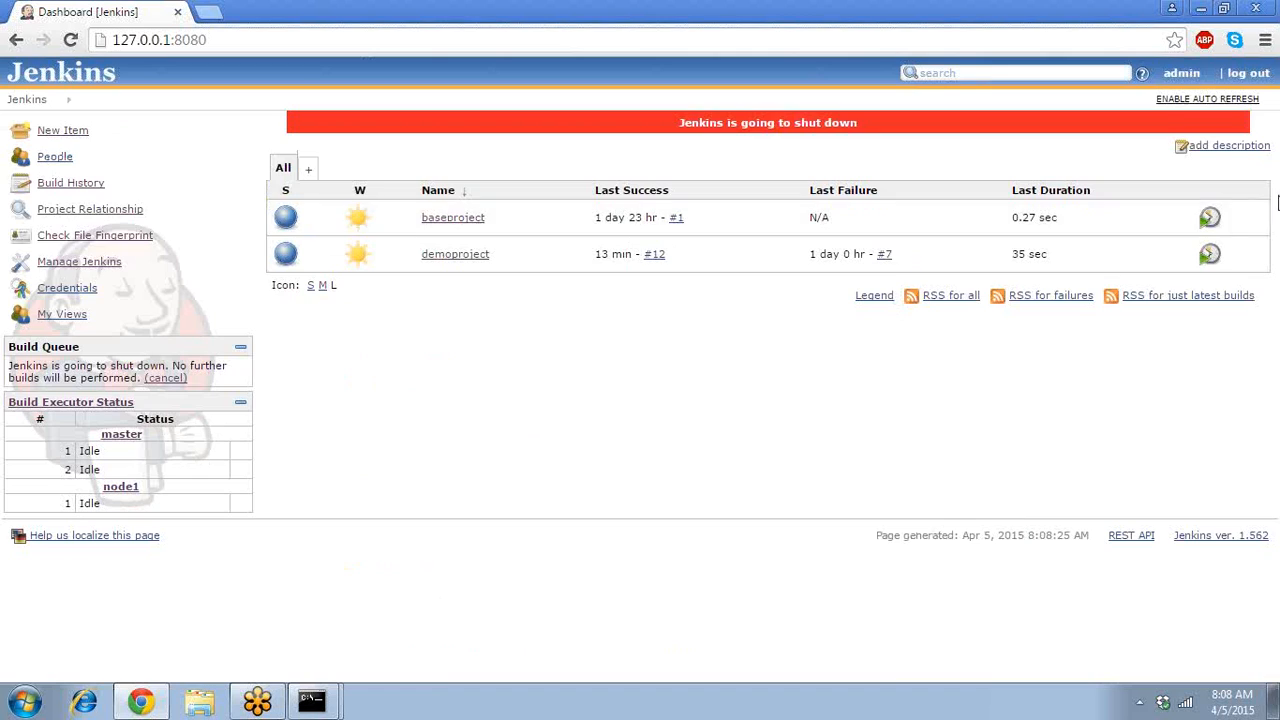
left_click(1210, 218)
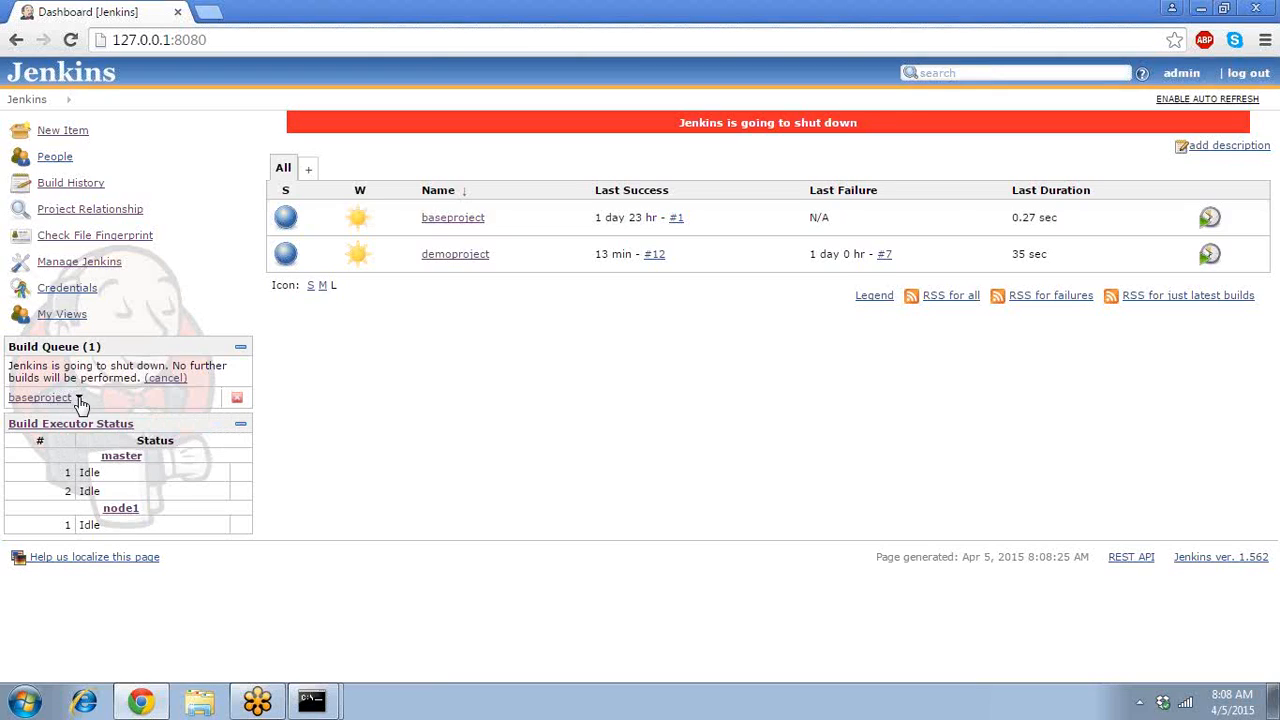
left_click(27, 101)
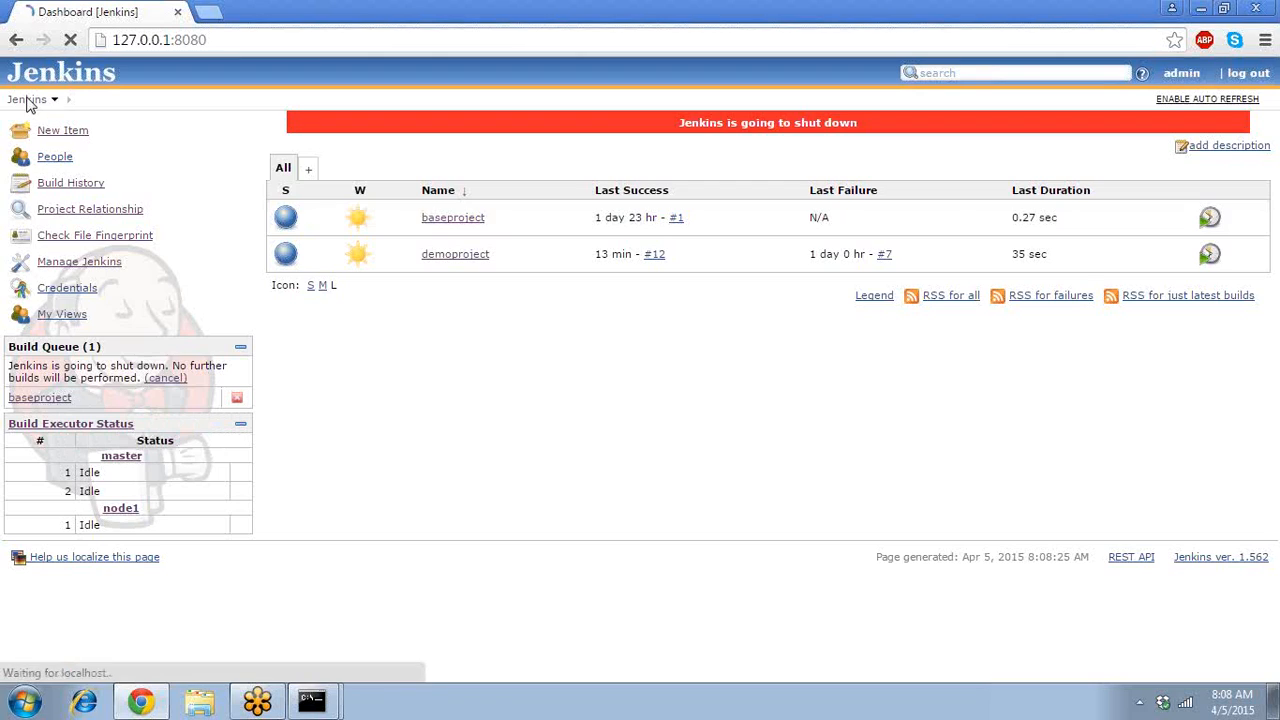
left_click(441, 233)
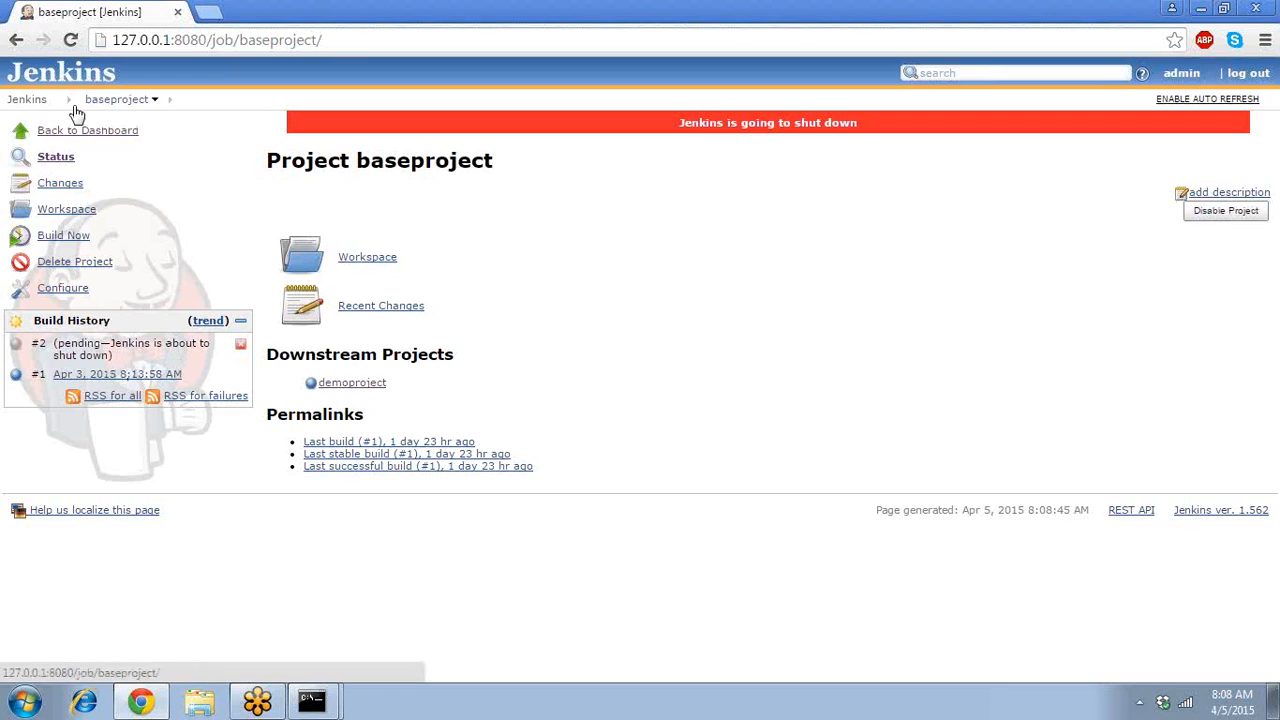
left_click(27, 101)
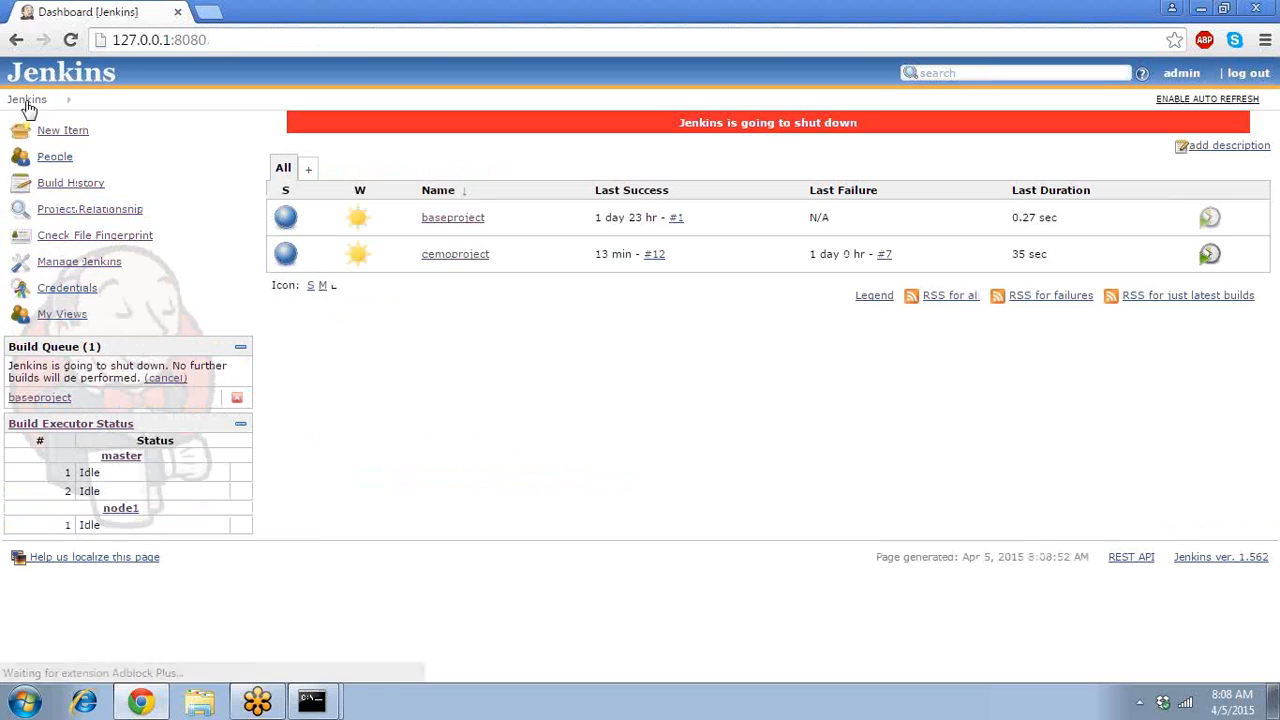
Cancel the Jenkins shutdown from Manage Jenkins and resubmit the cancellation as a POST request
left_click(104, 266)
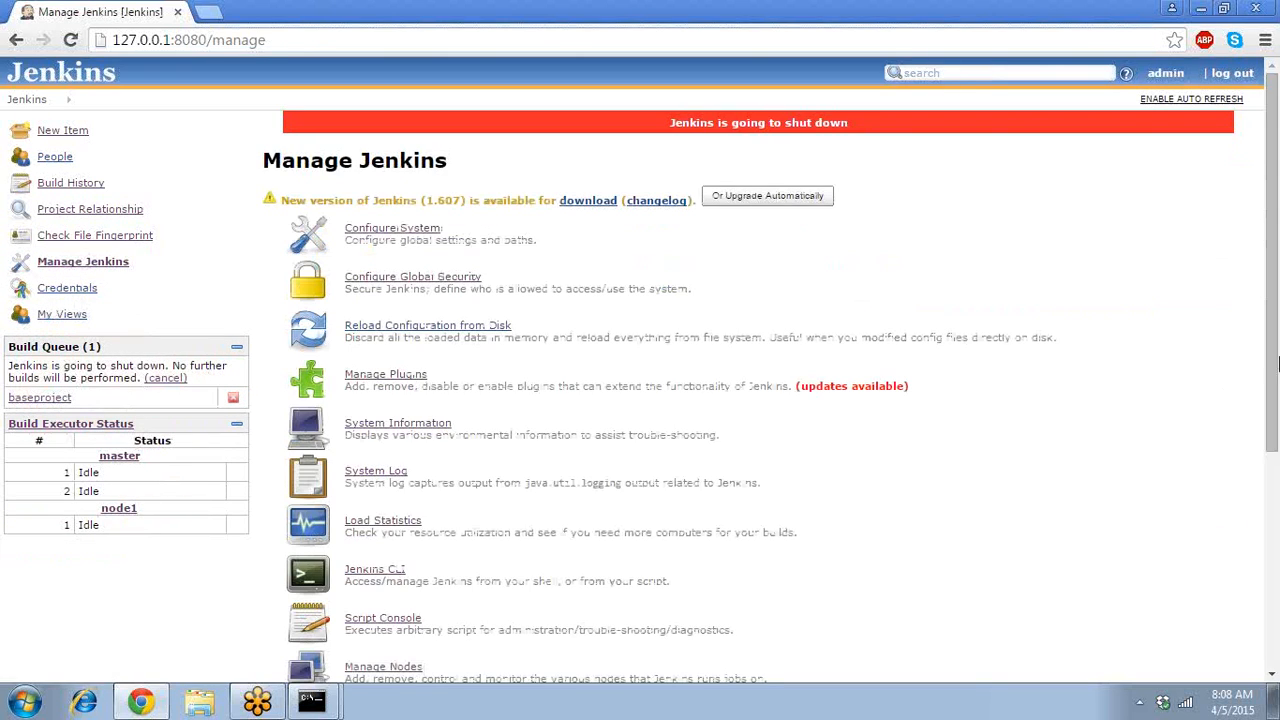
scroll(1262, 583, "down", 3)
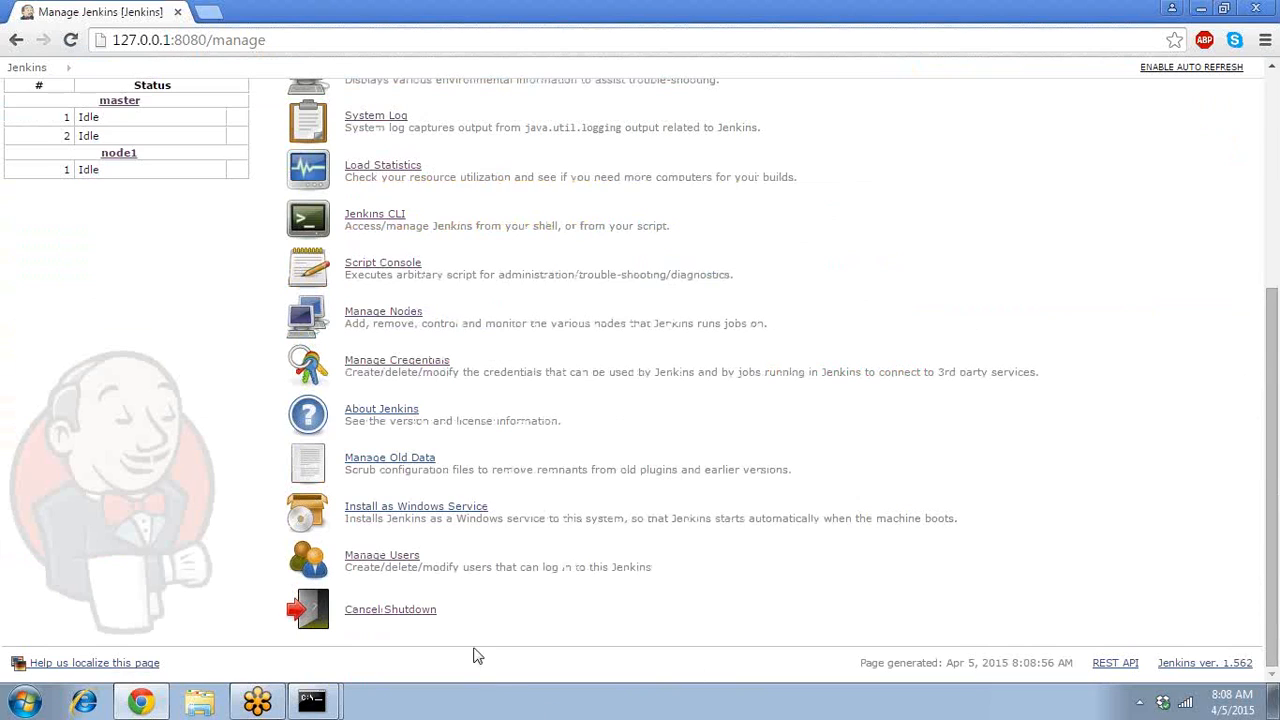
left_click(428, 619)
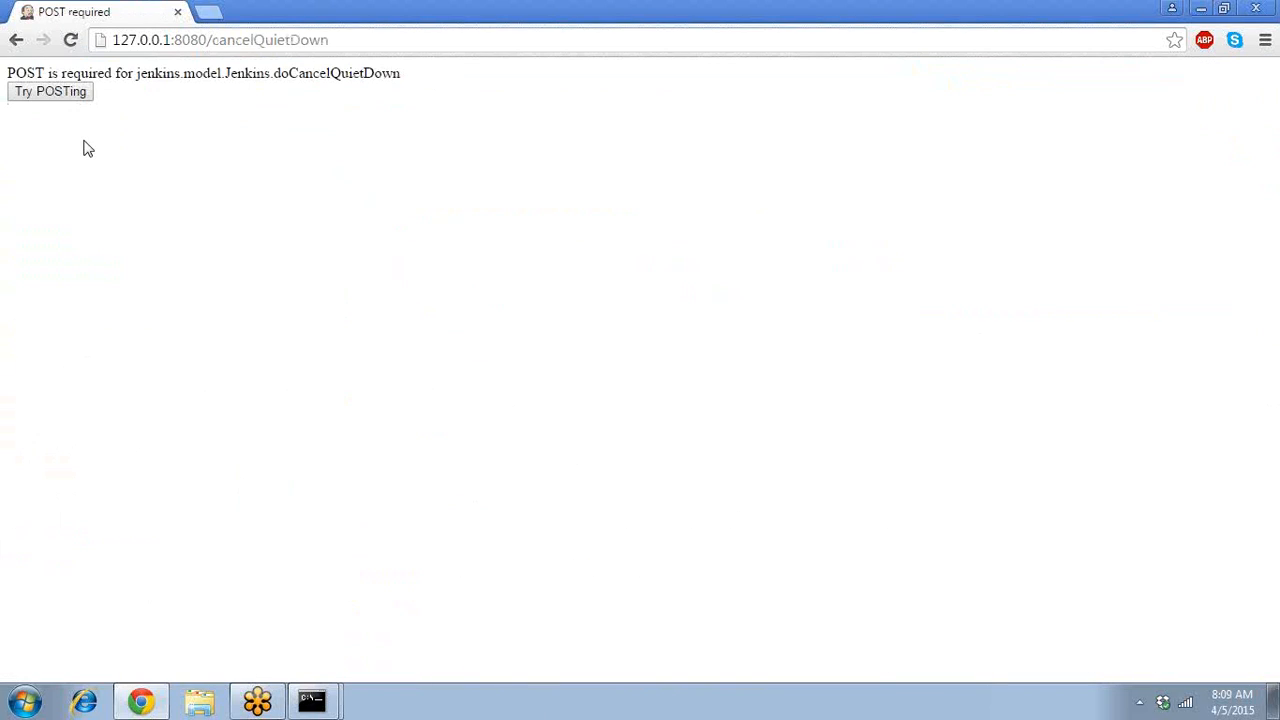
left_click(66, 96)
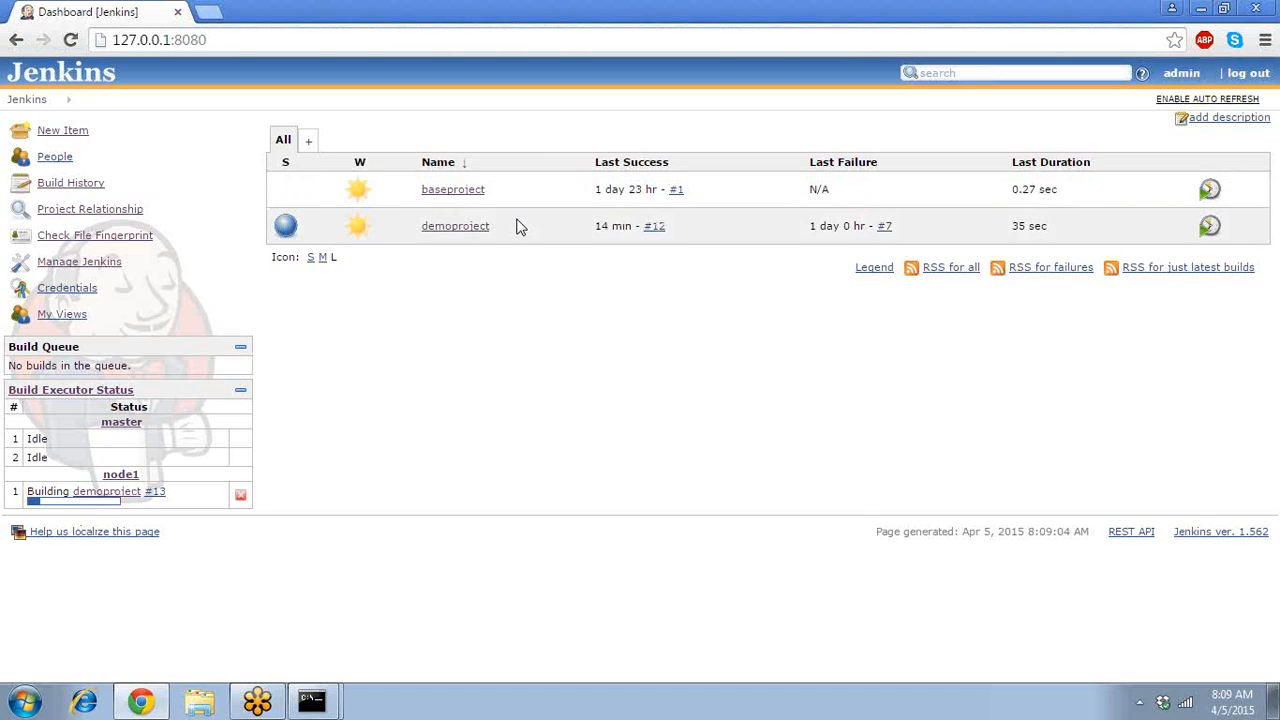
Open the running demoproject build #13, check what triggered it, and return to the dashboard
left_click(112, 493)
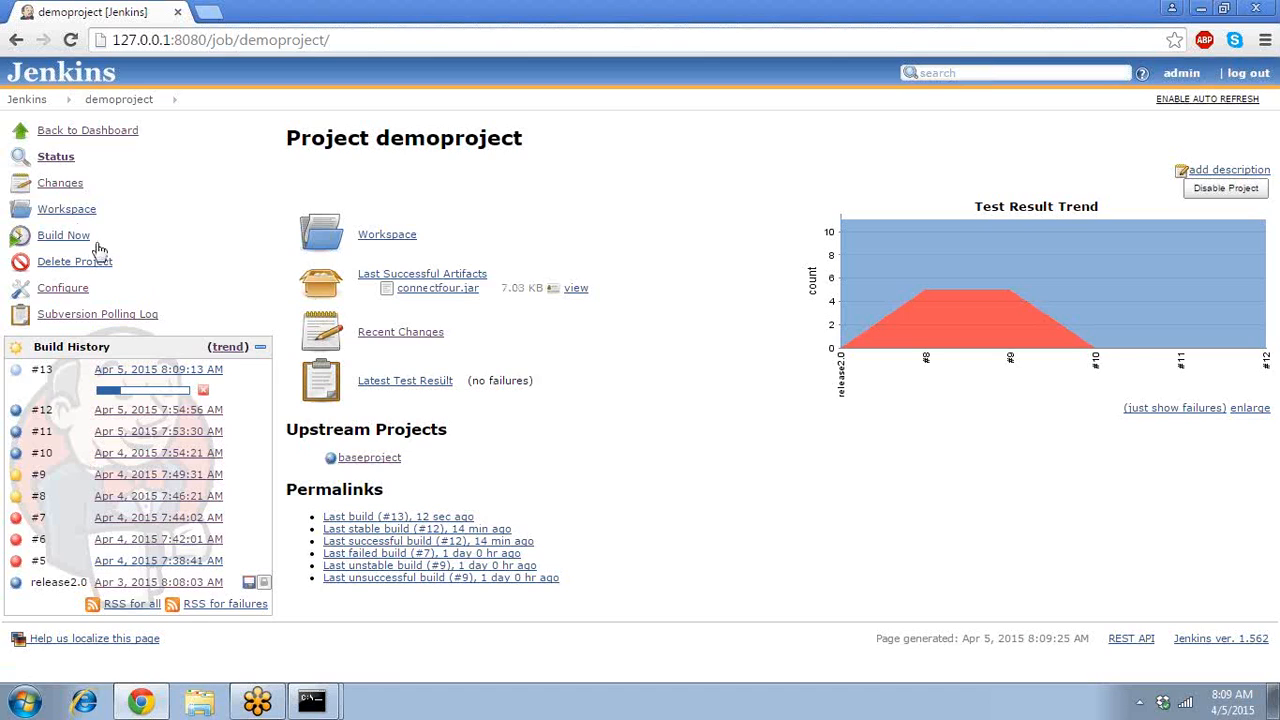
left_click(138, 370)
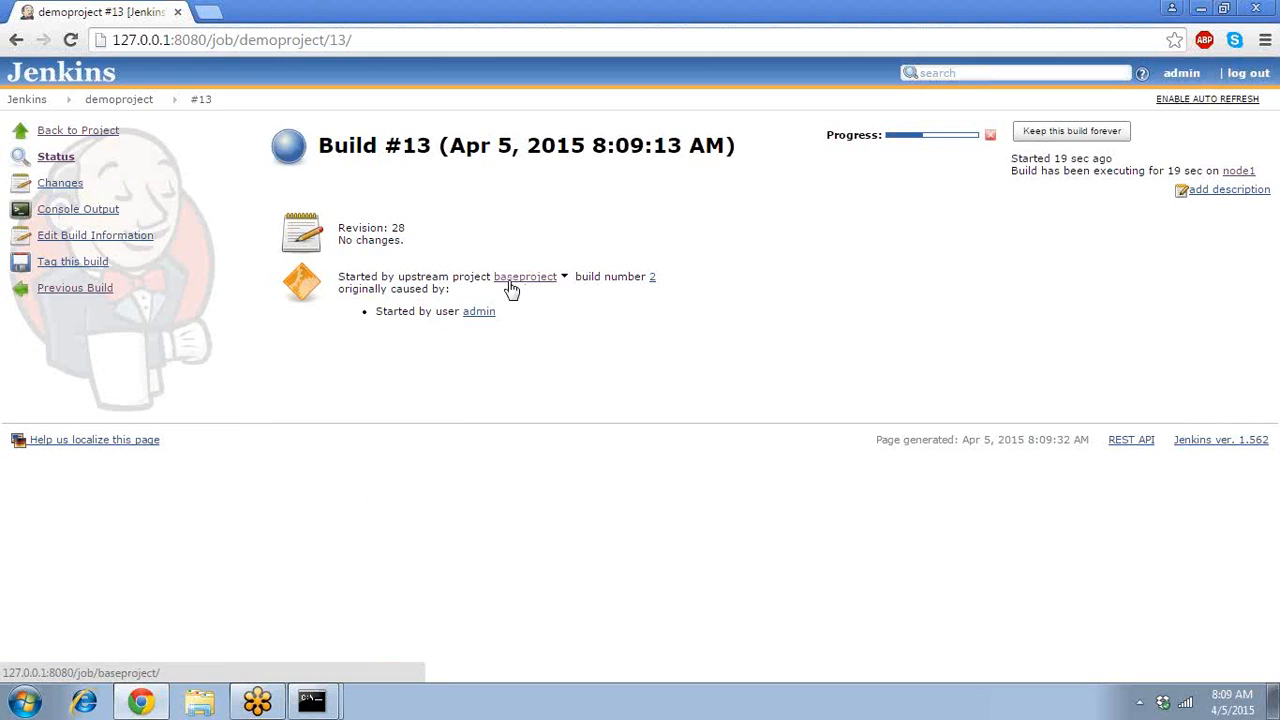
left_click(25, 104)
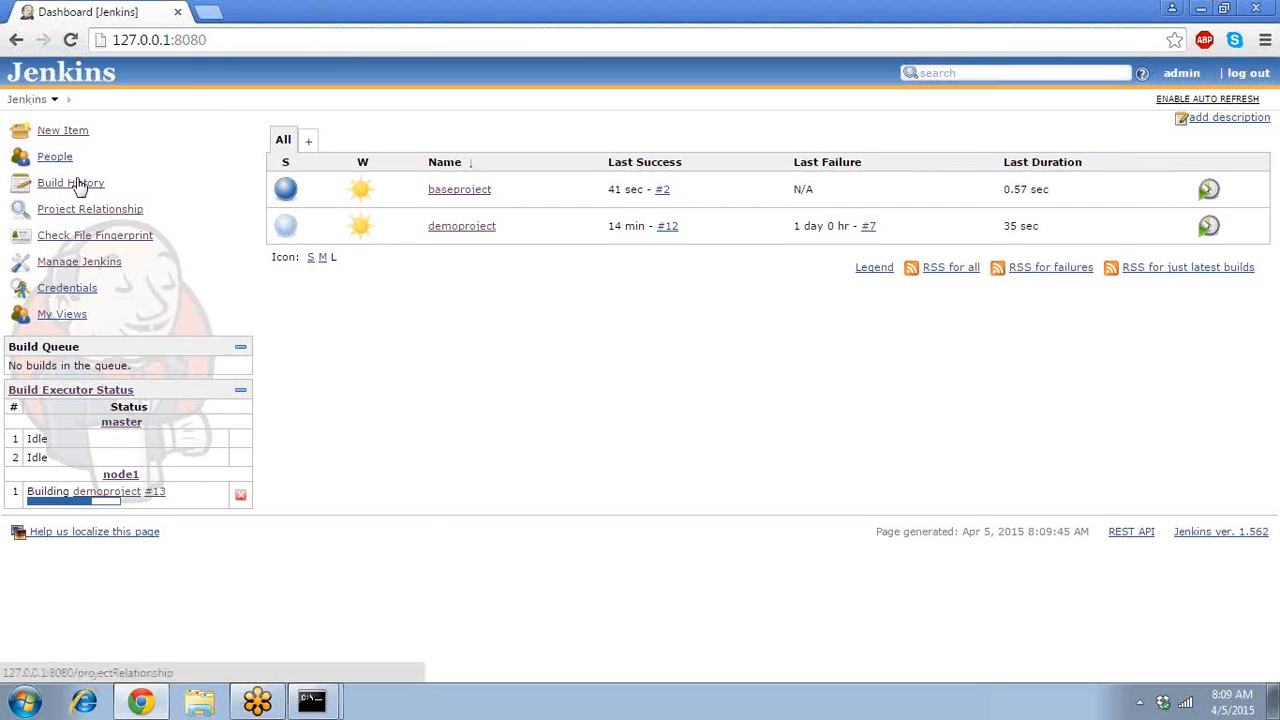
Open the System Log from Manage Jenkins, read through All Jenkins Logs, and go back to the management page
left_click(84, 265)
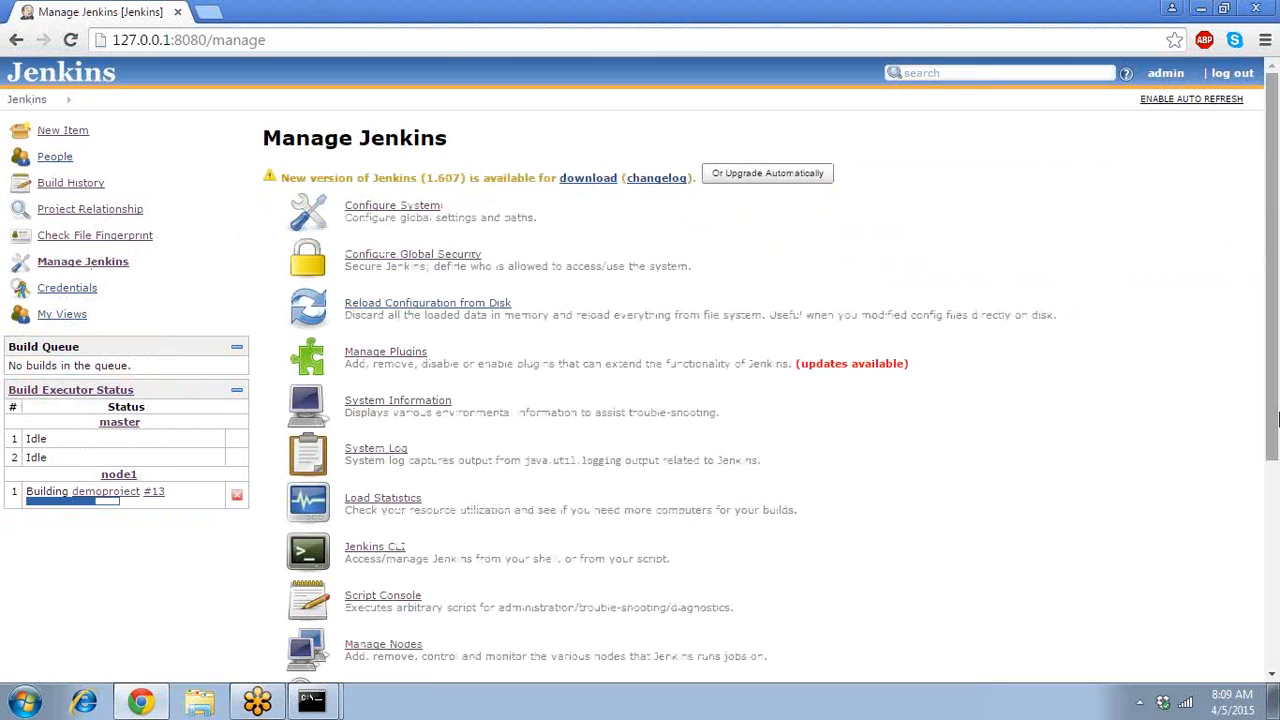
scroll(1277, 425, "down", 1)
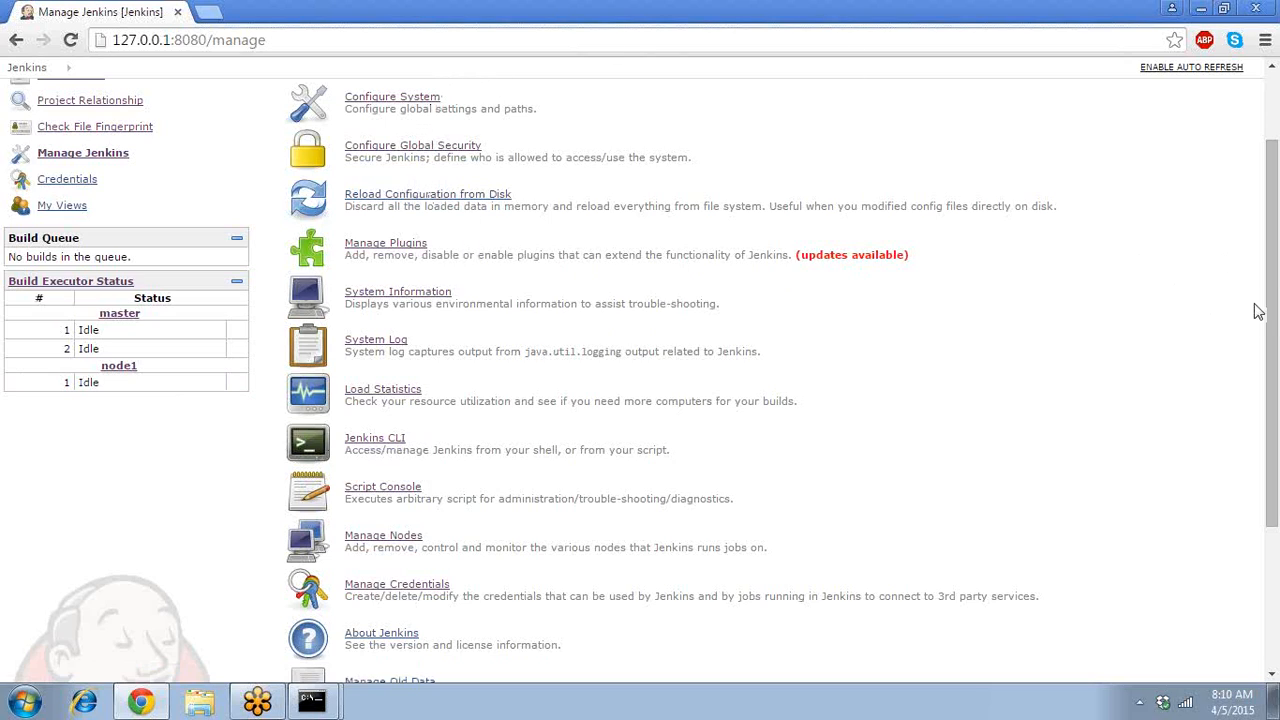
left_click_drag(1262, 311, 462, 401)
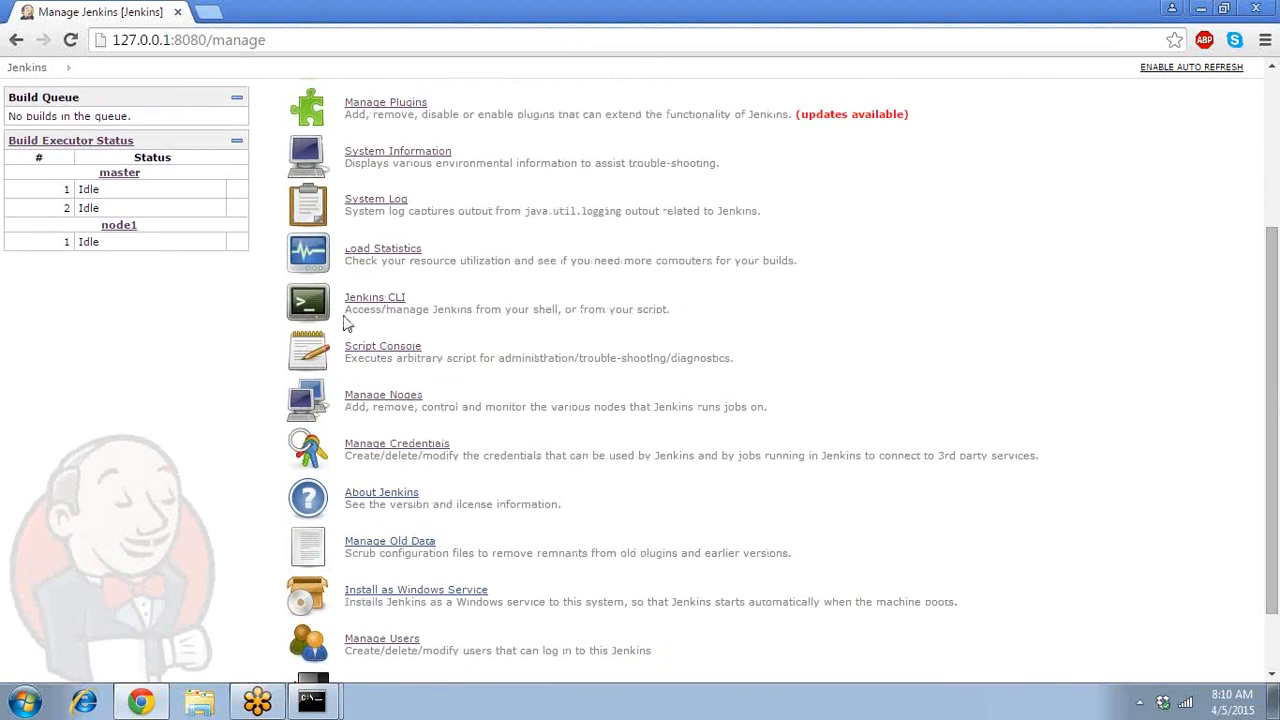
left_click(386, 202)
left_click(378, 227)
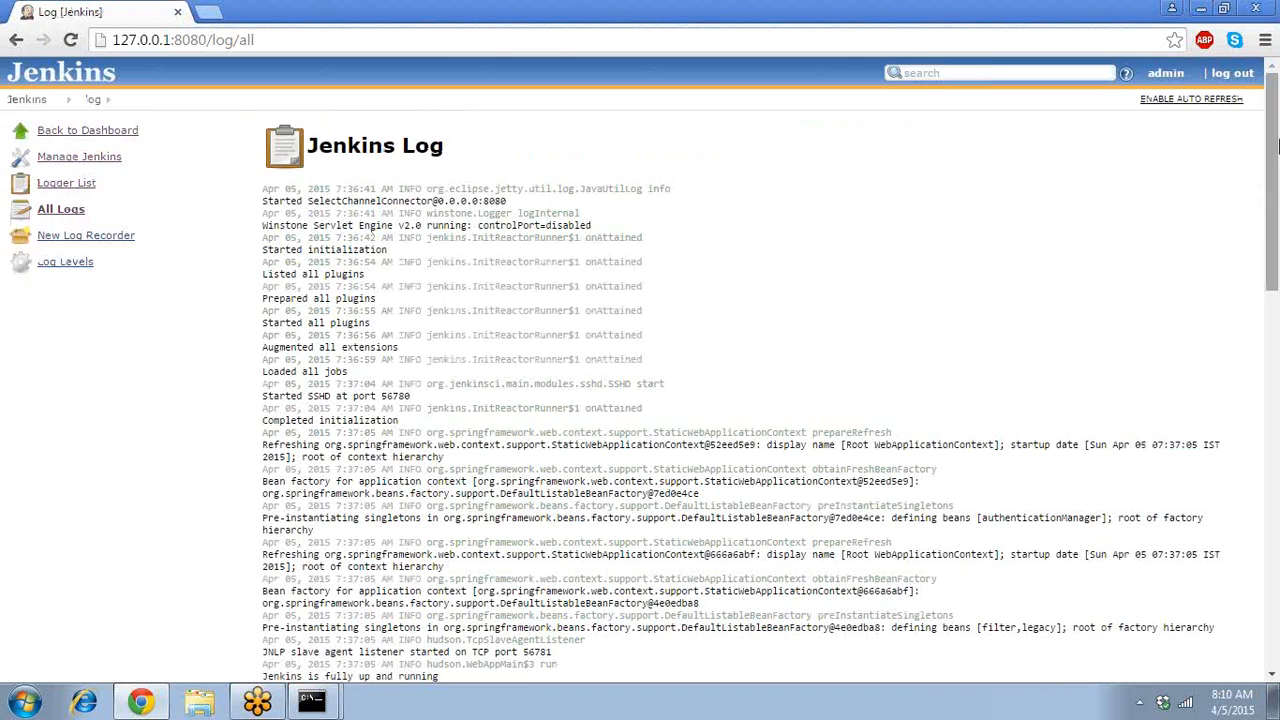
mouse_move(1274, 137)
left_mouse_down()
mouse_move(1276, 516)
mouse_move(1277, 153)
left_mouse_up()
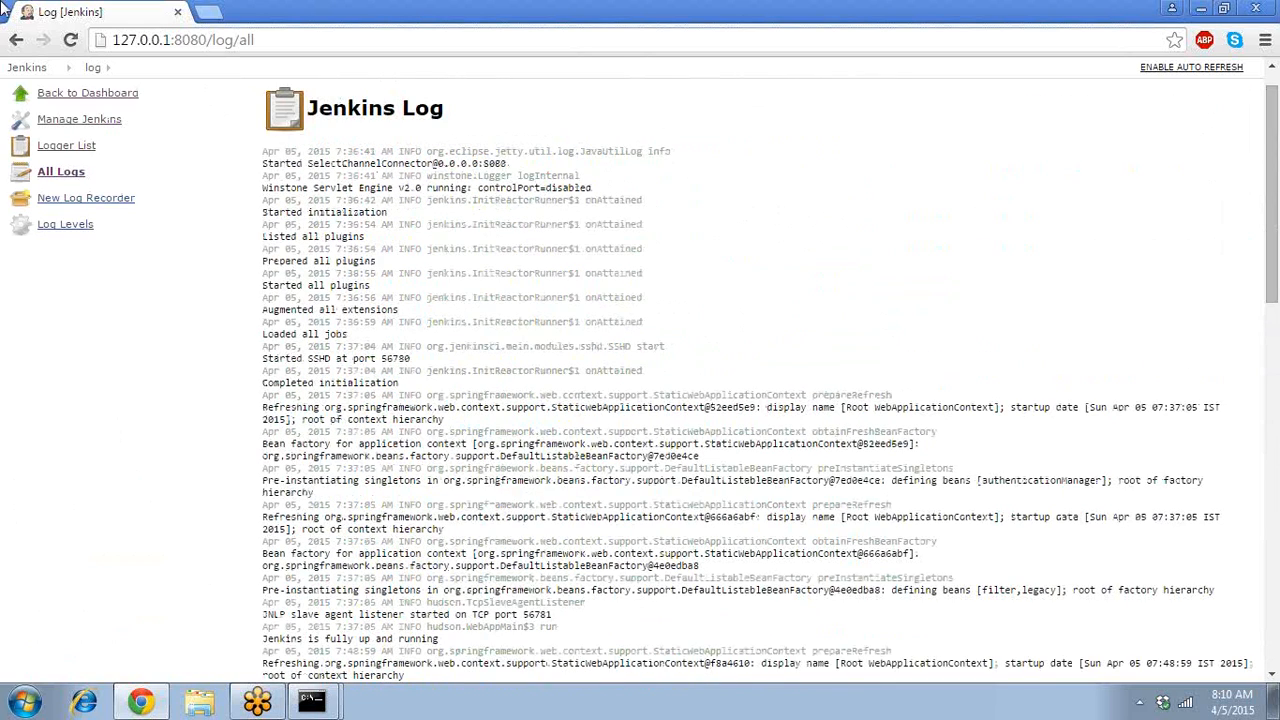
left_click(16, 40)
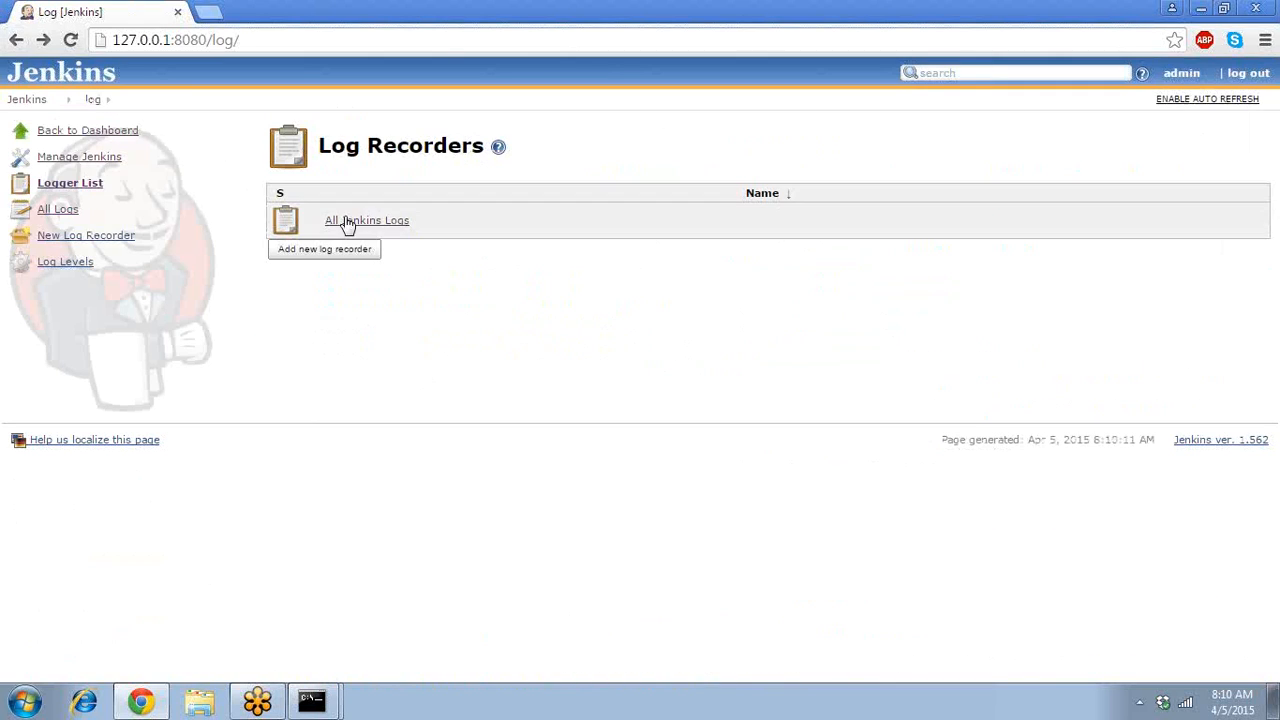
left_click(16, 40)
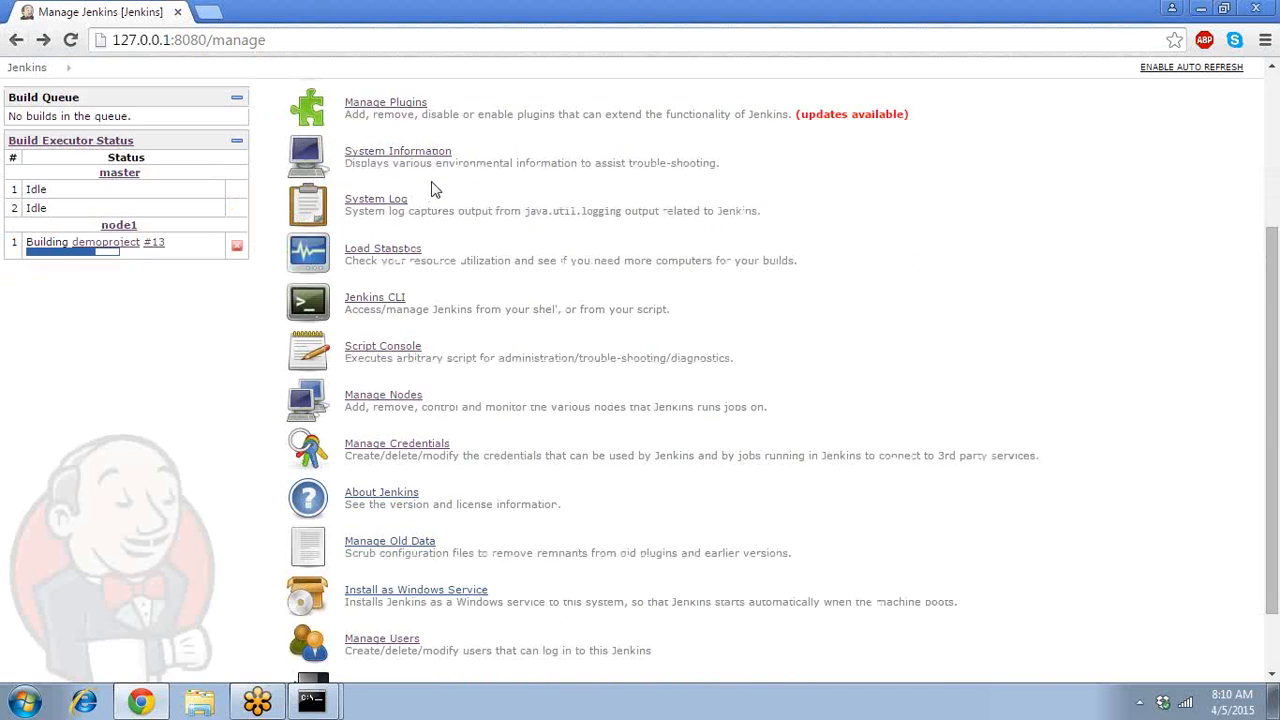
Review System Information, including the plugin list, the JAVA_HOME environment variable and the Java system properties, and return to Manage Jenkins
left_click(440, 157)
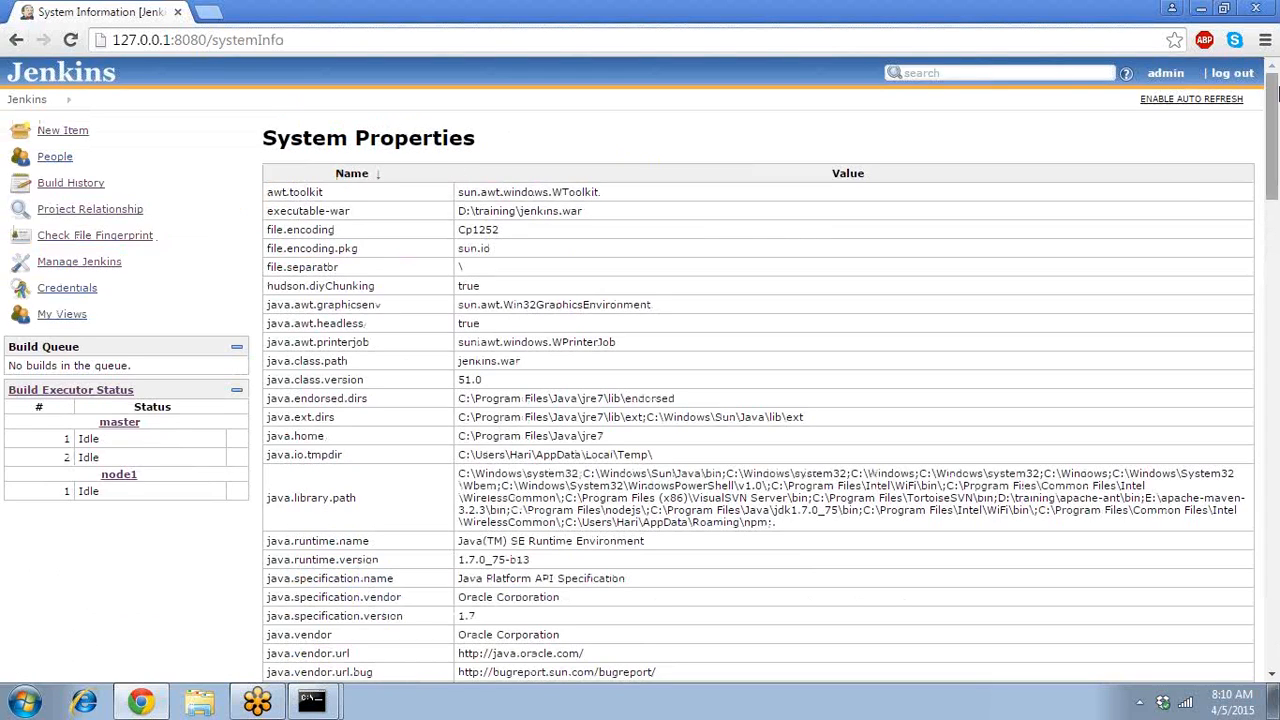
left_click_drag(1278, 86, 1274, 563)
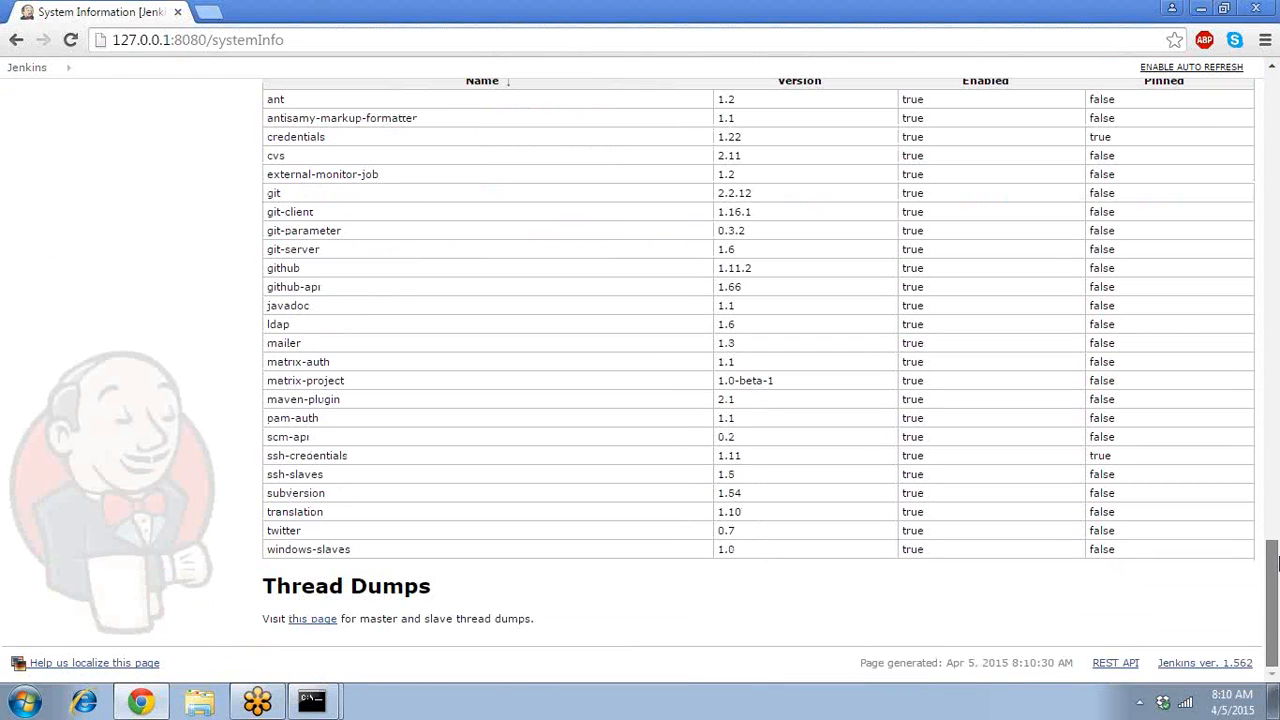
left_click_drag(1272, 565, 1276, 400)
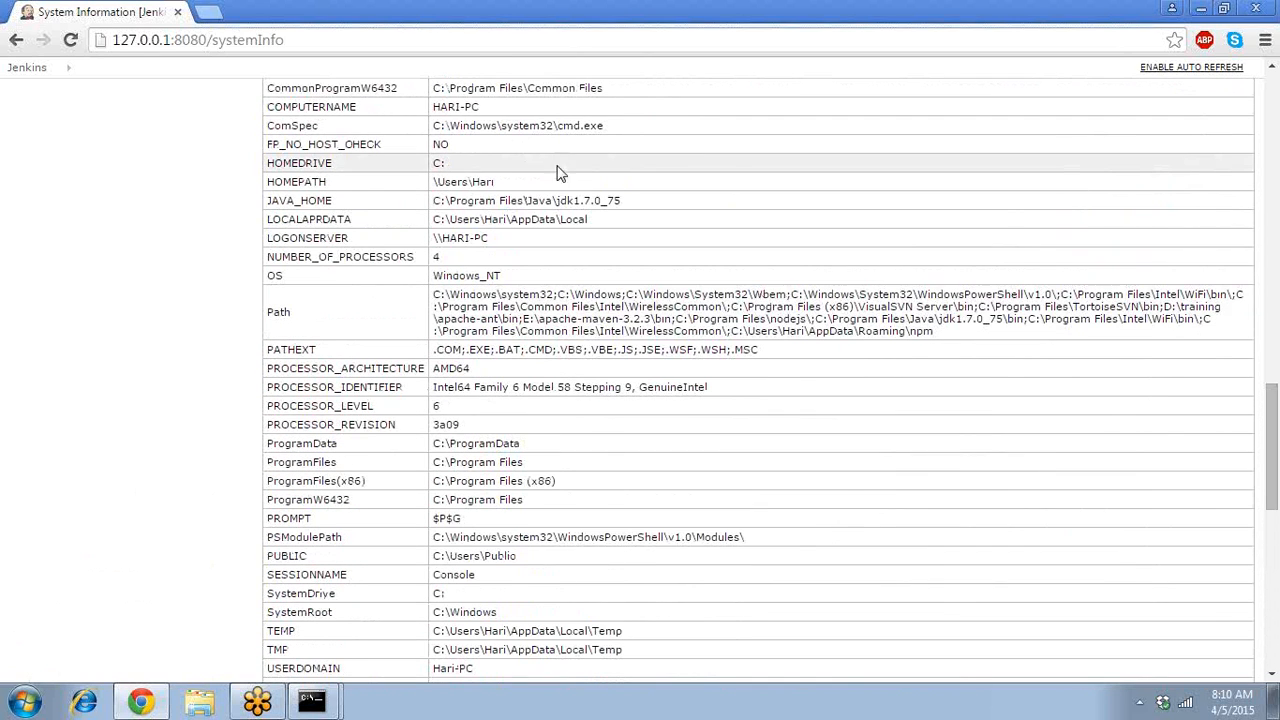
double_click(536, 204)
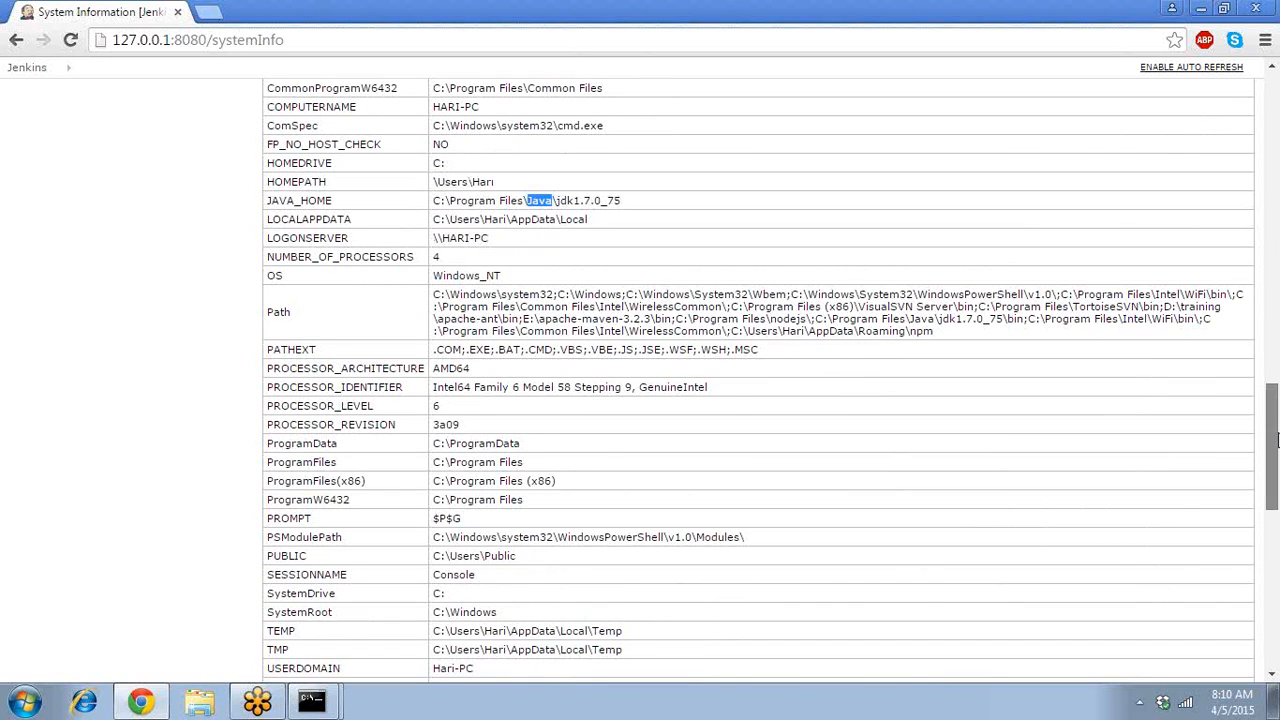
left_click_drag(1276, 440, 1277, 128)
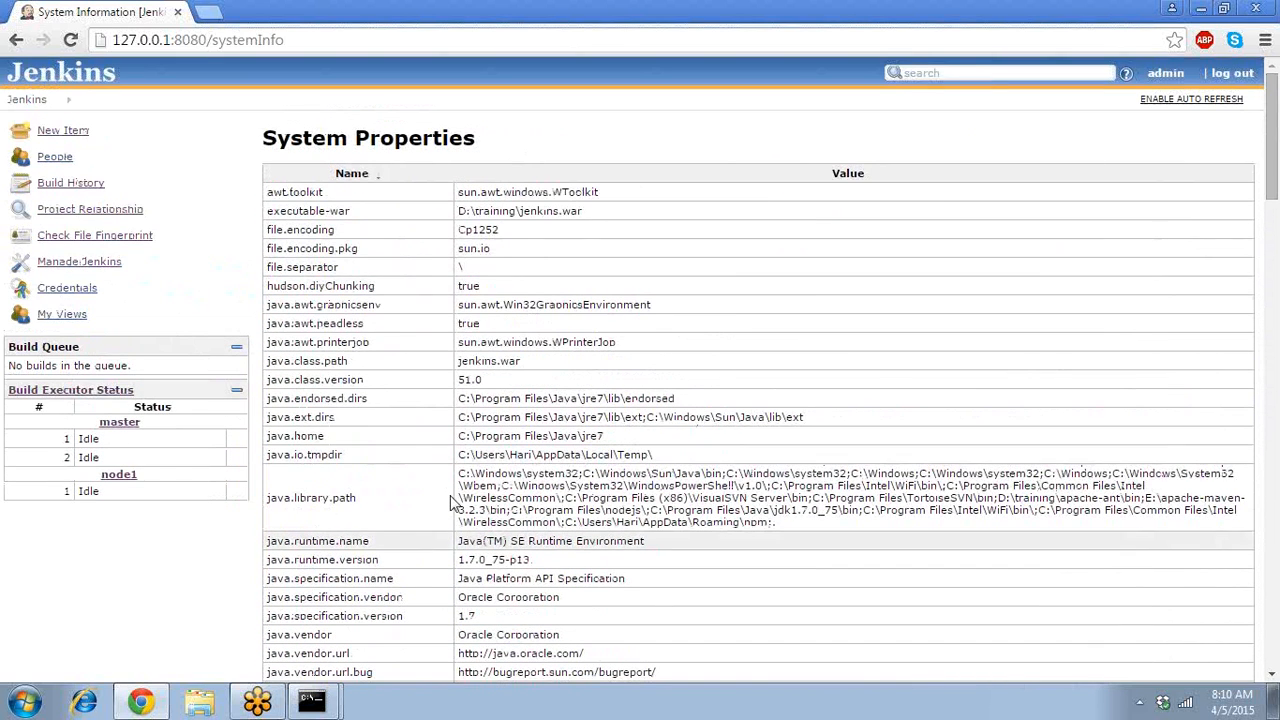
double_click(502, 581)
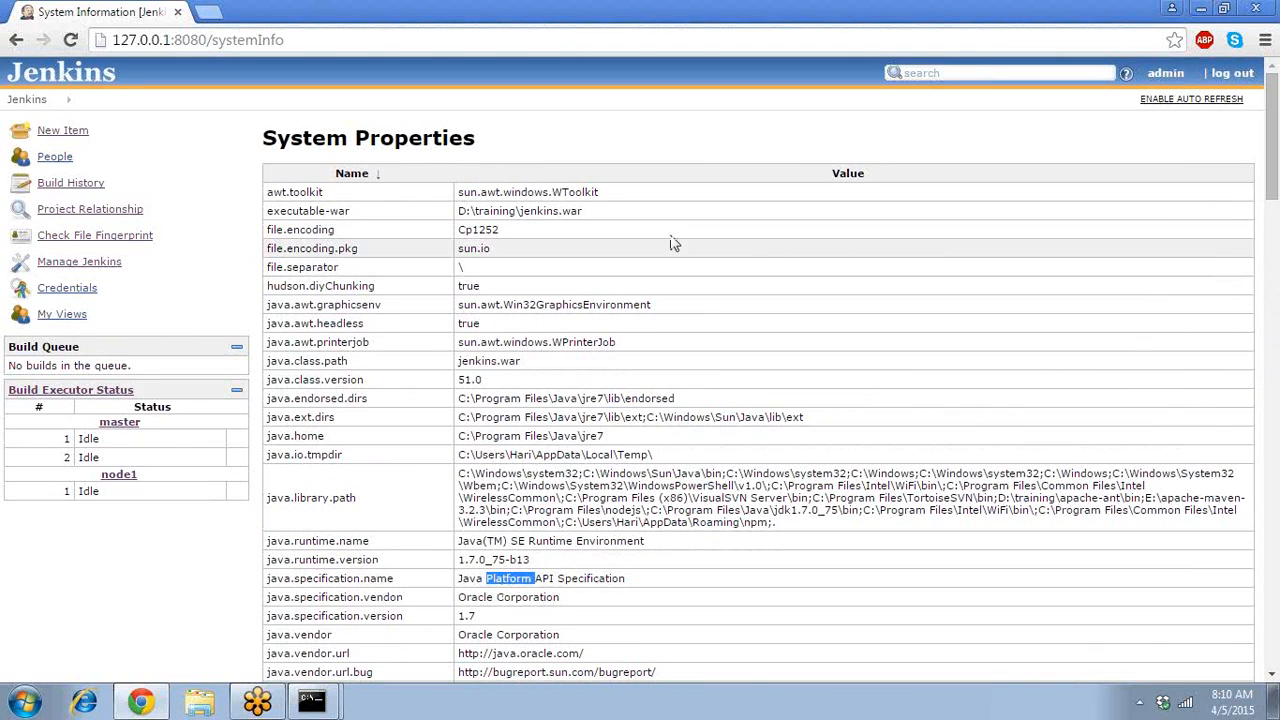
left_click(18, 40)
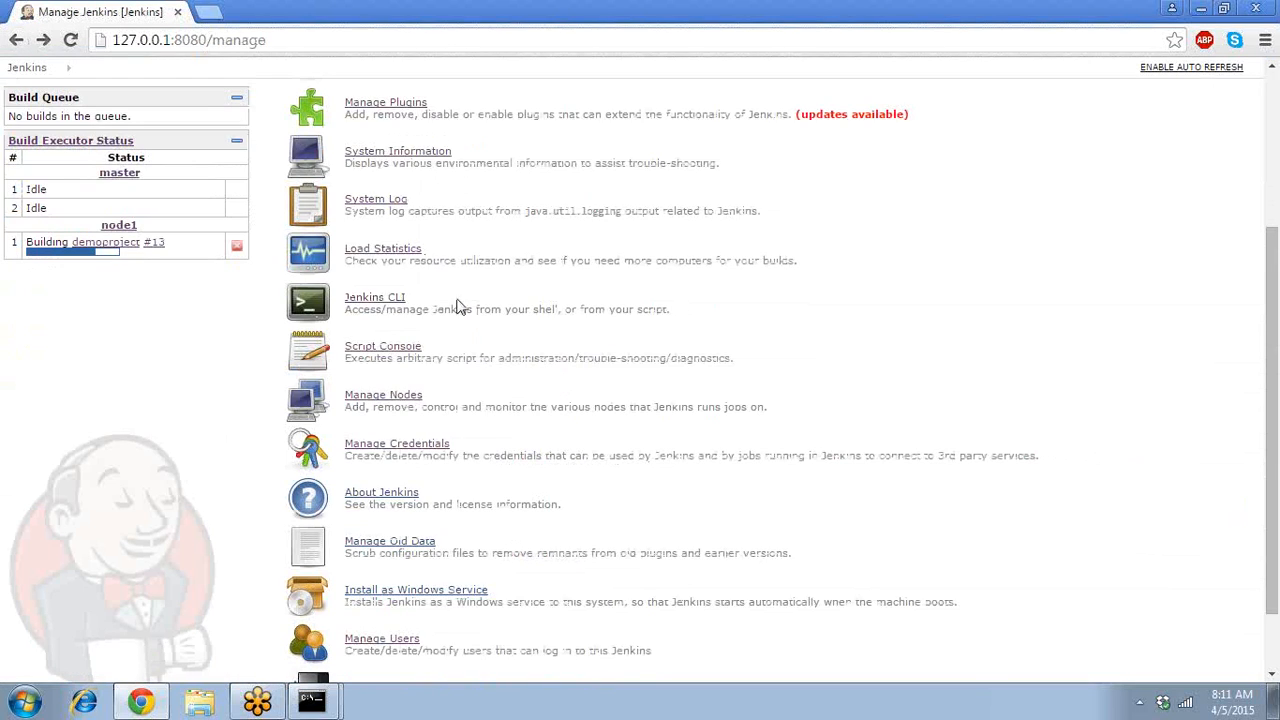
Open Jenkins CLI from Manage Jenkins, examine the build command's syntax and its URL and JOB arguments, and return to the command list
left_click(396, 300)
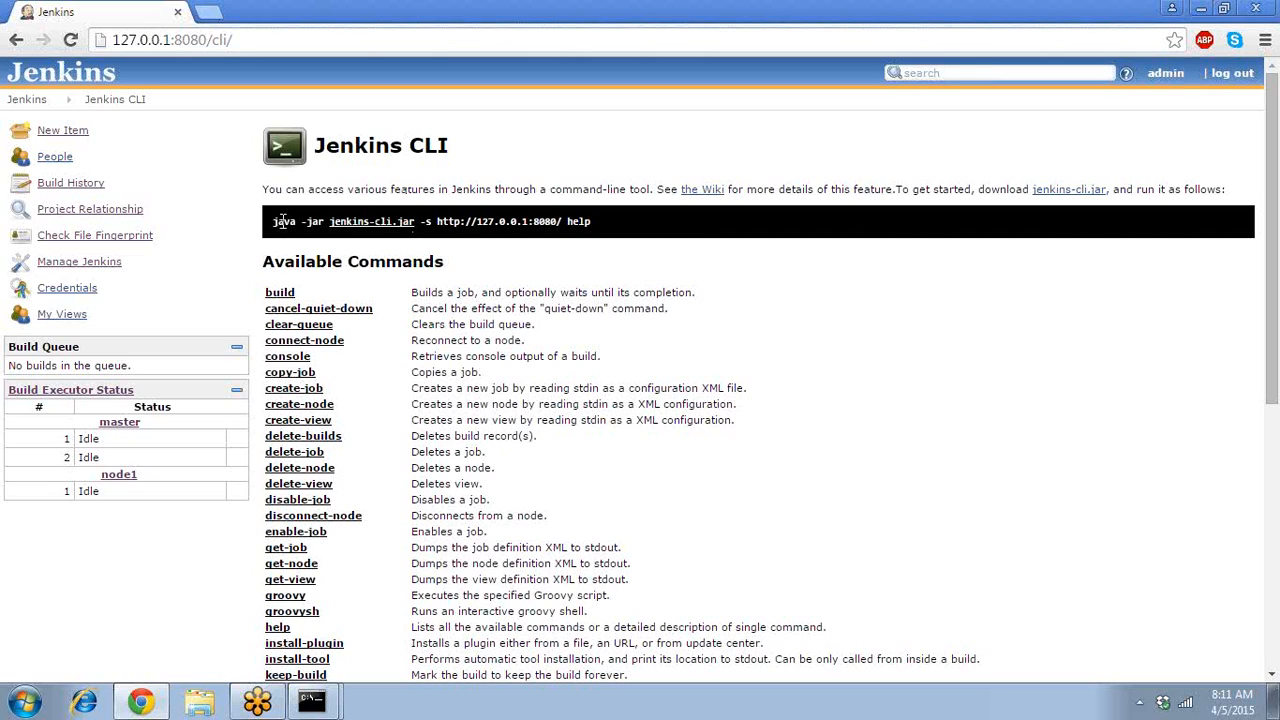
right_click(385, 224)
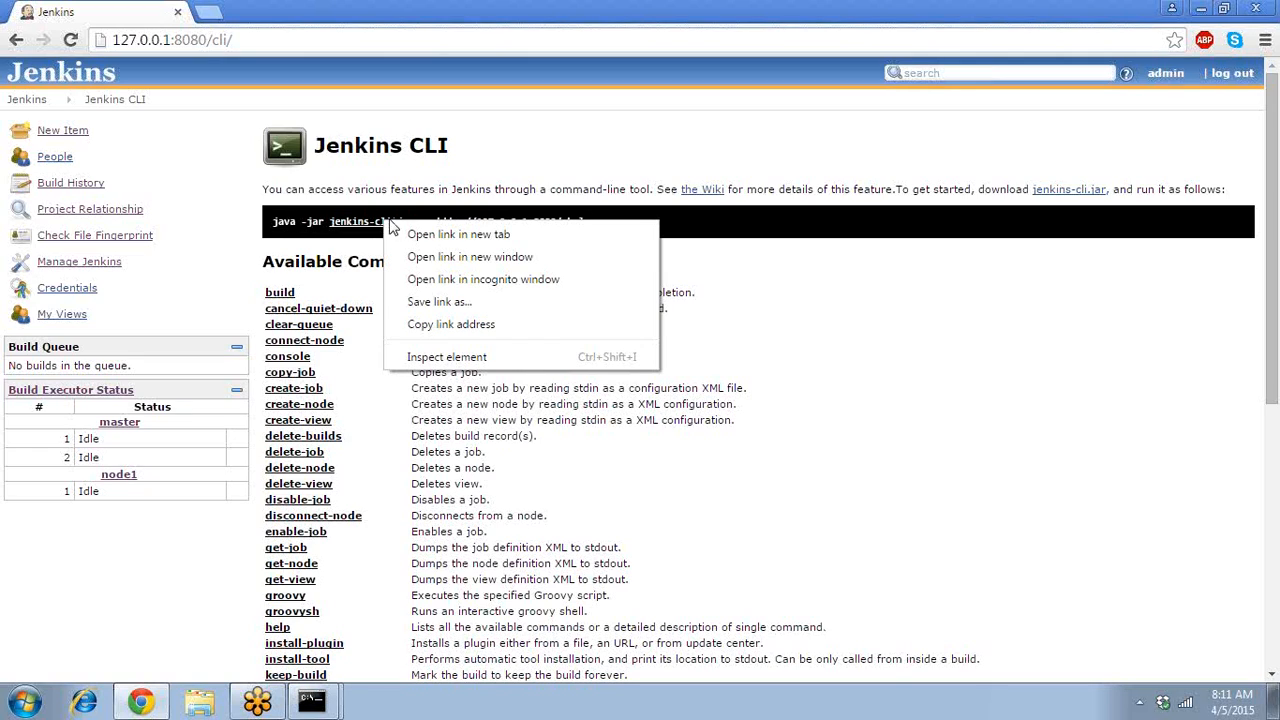
left_click(285, 263)
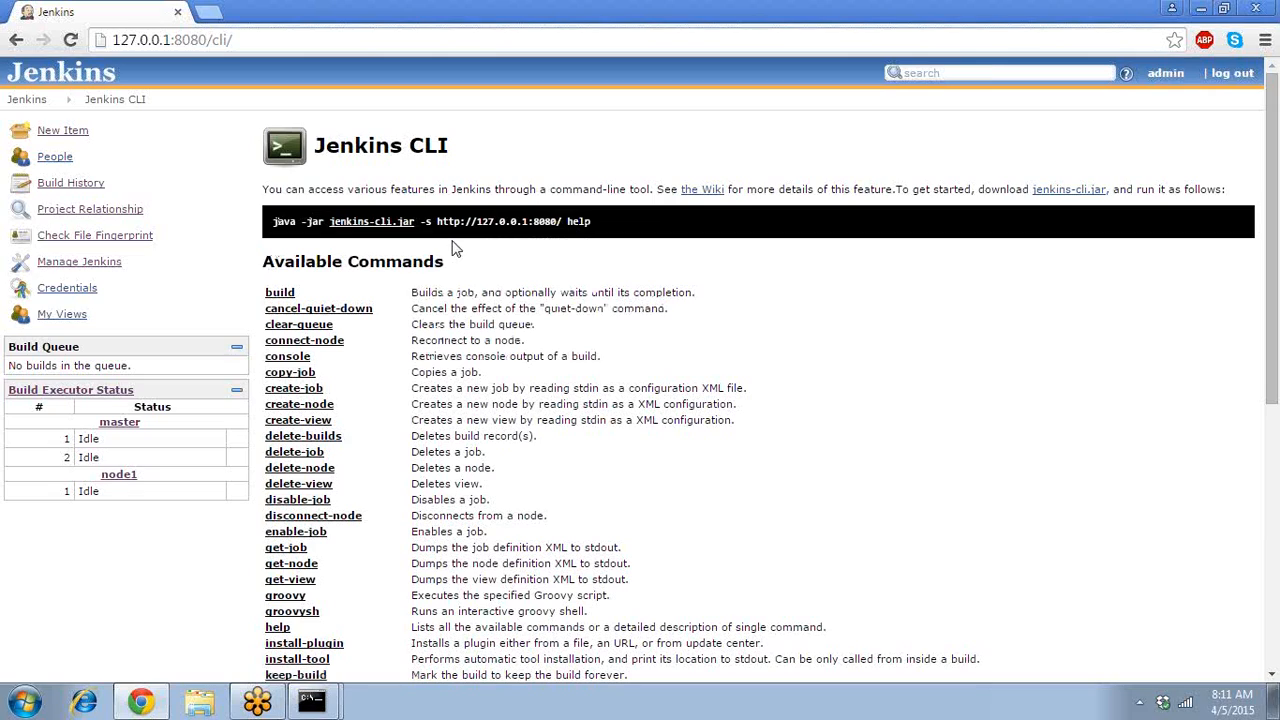
left_click(279, 294)
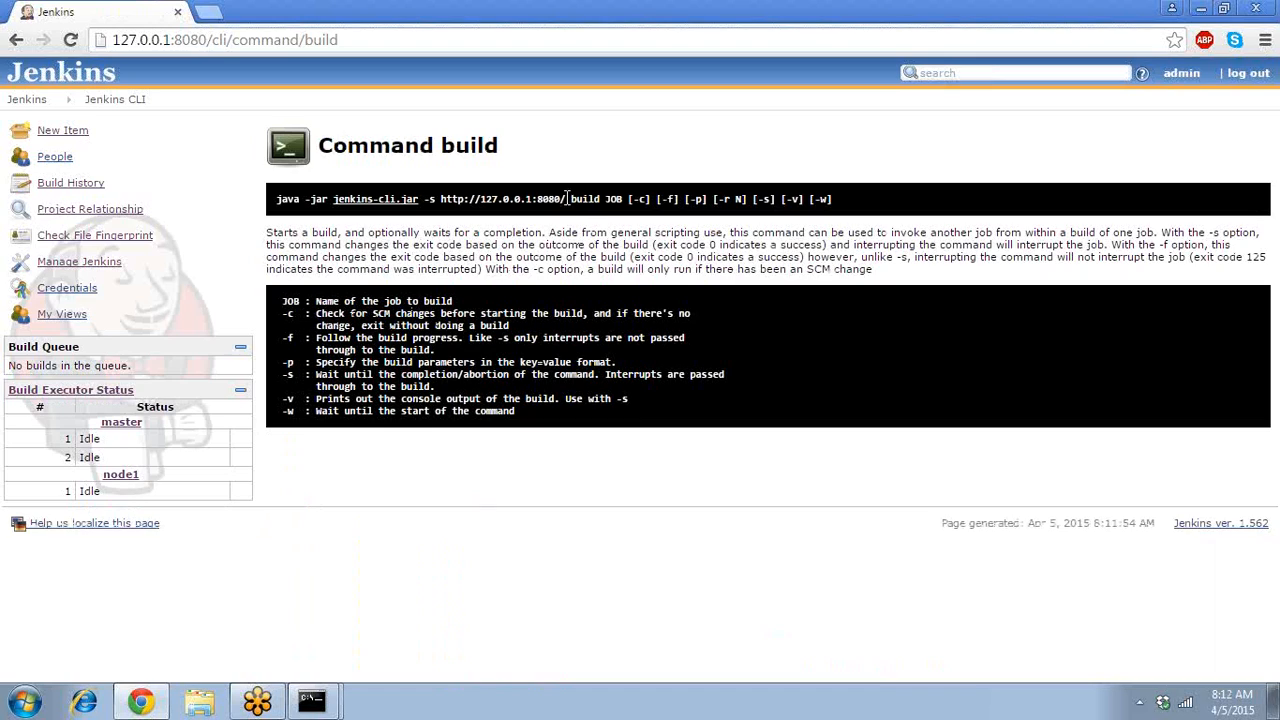
left_click_drag(442, 199, 566, 199)
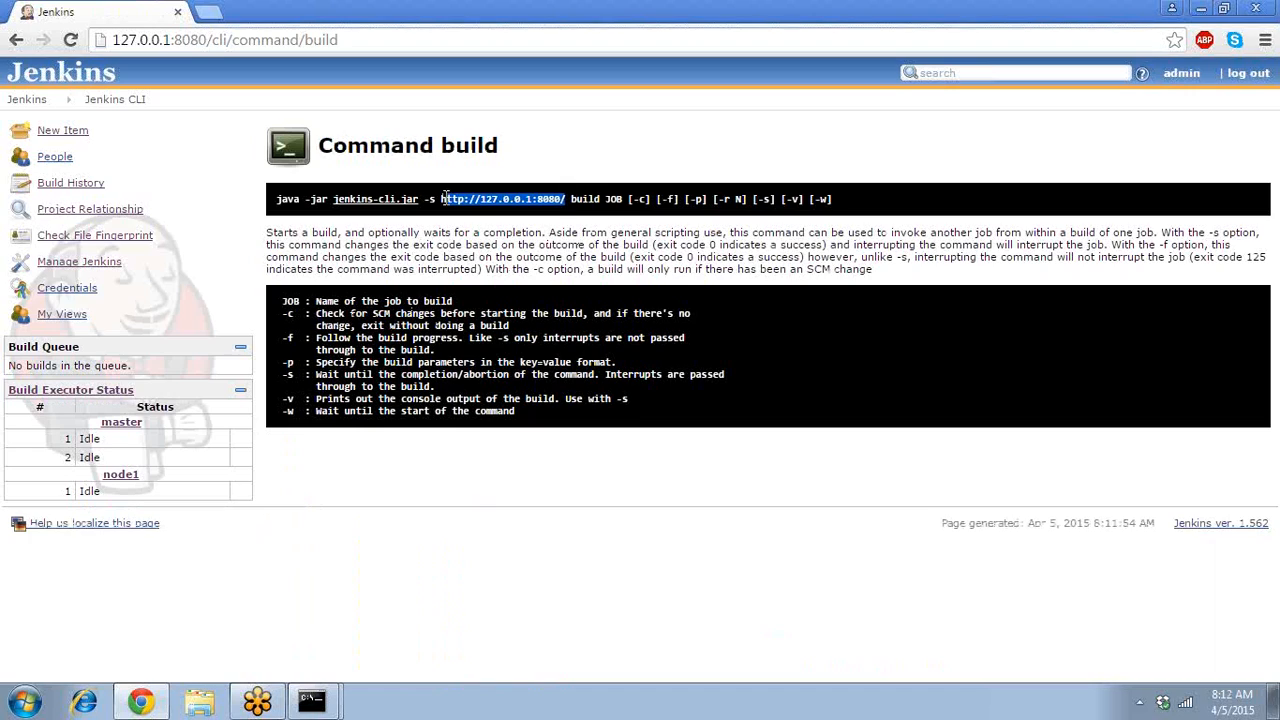
double_click(610, 199)
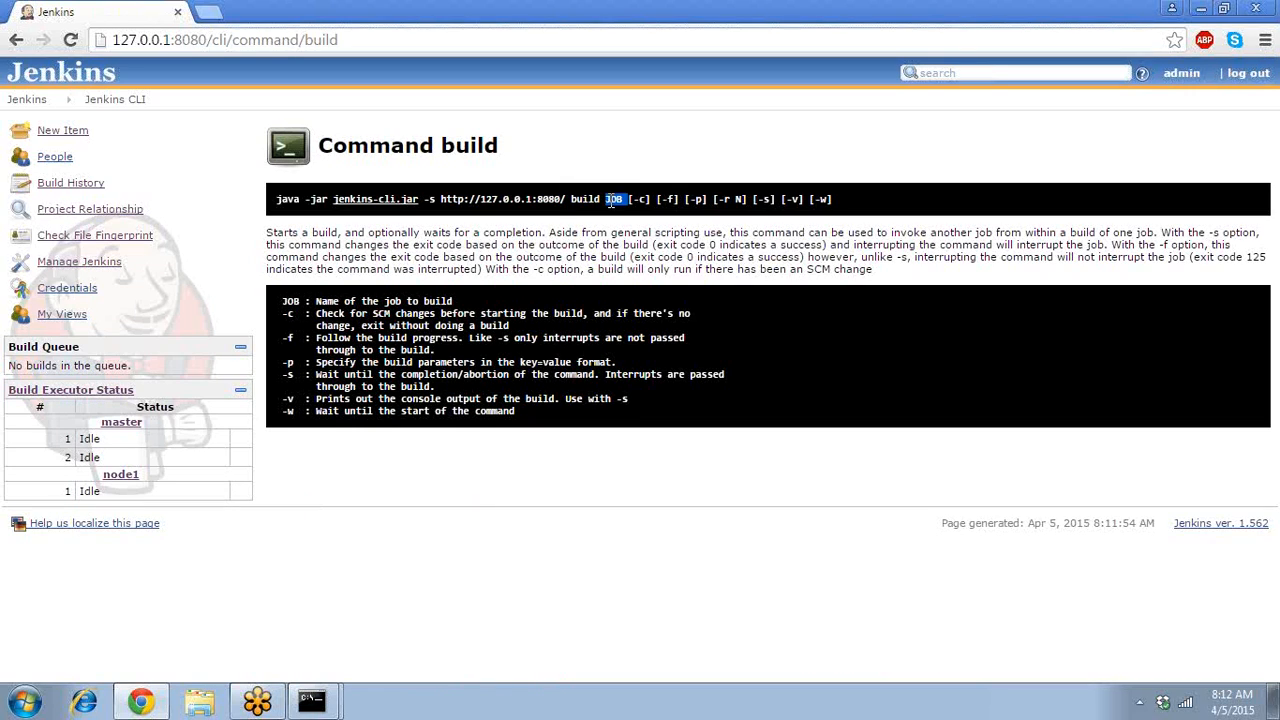
left_click(17, 40)
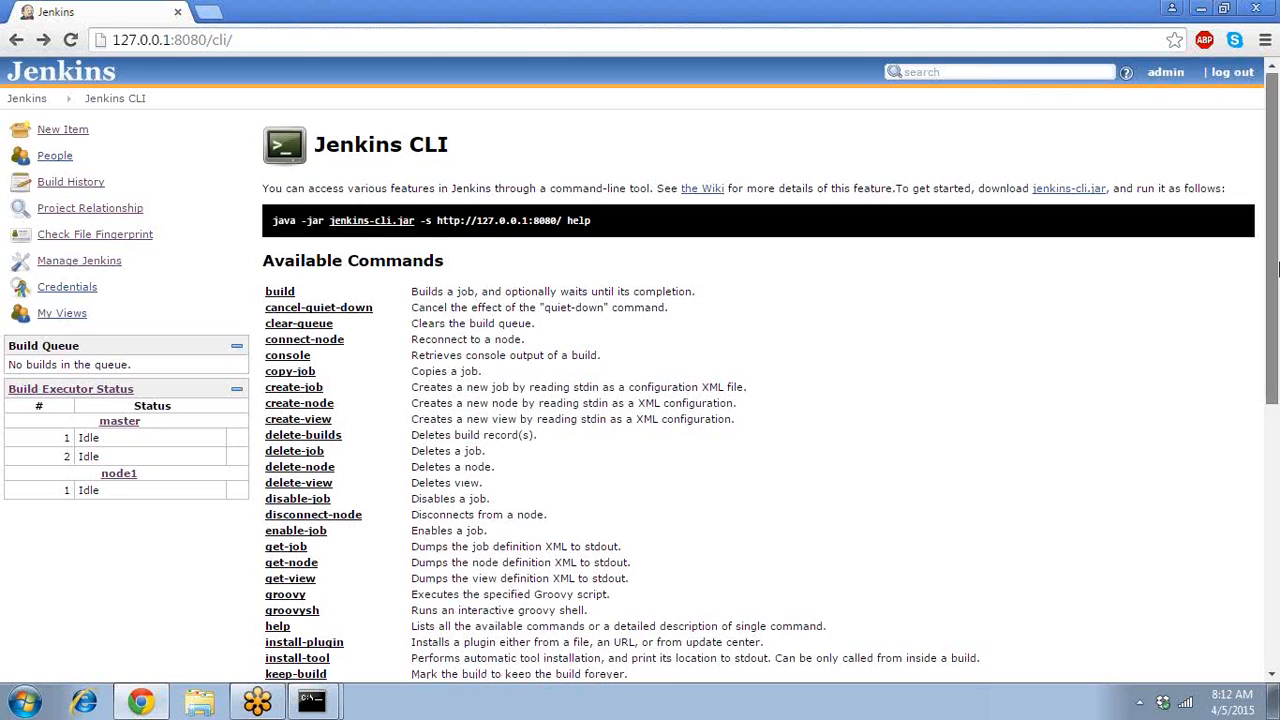
Read through the full list of available CLI commands and return to Manage Jenkins
left_click_drag(1278, 264, 1278, 513)
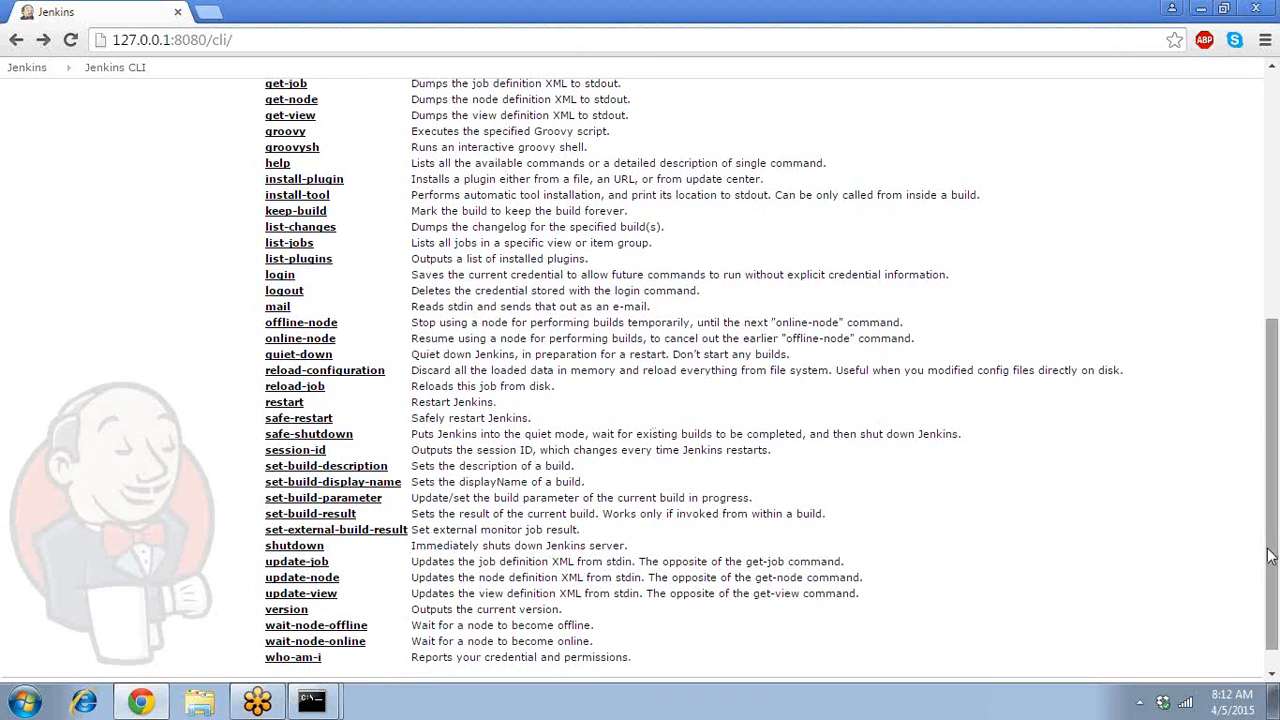
left_click_drag(1272, 557, 1272, 346)
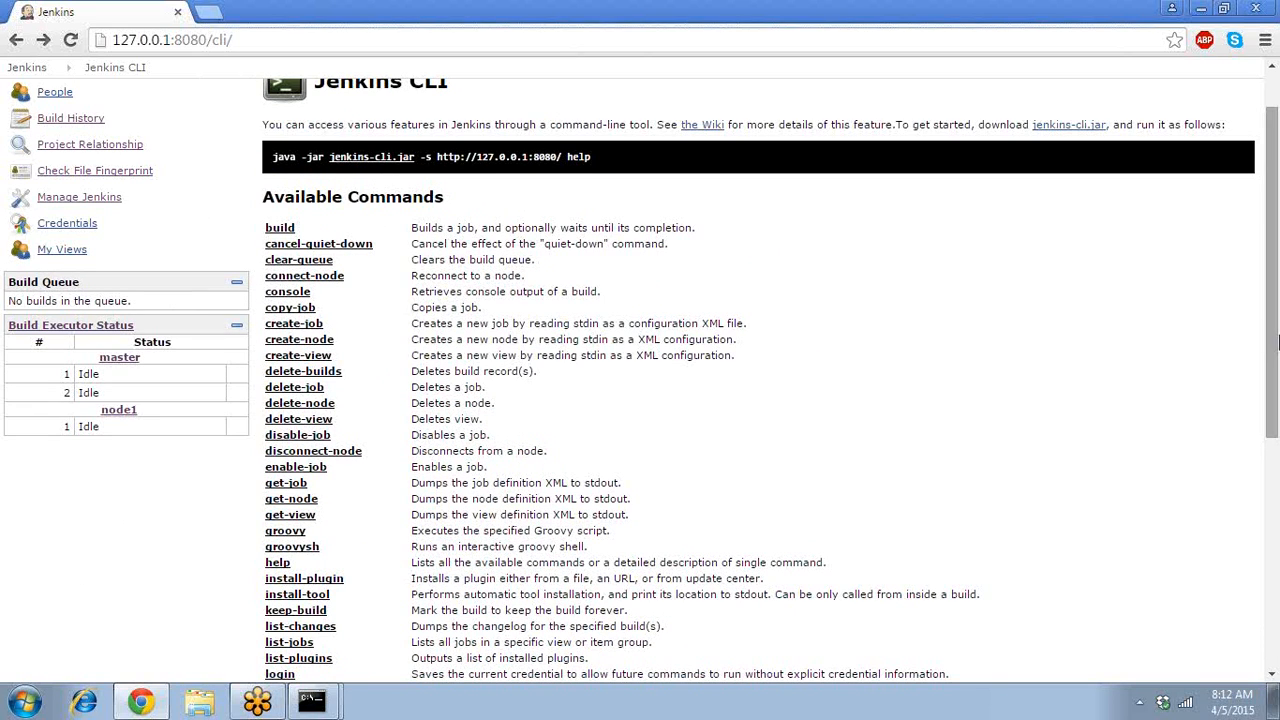
left_click_drag(1277, 344, 1277, 309)
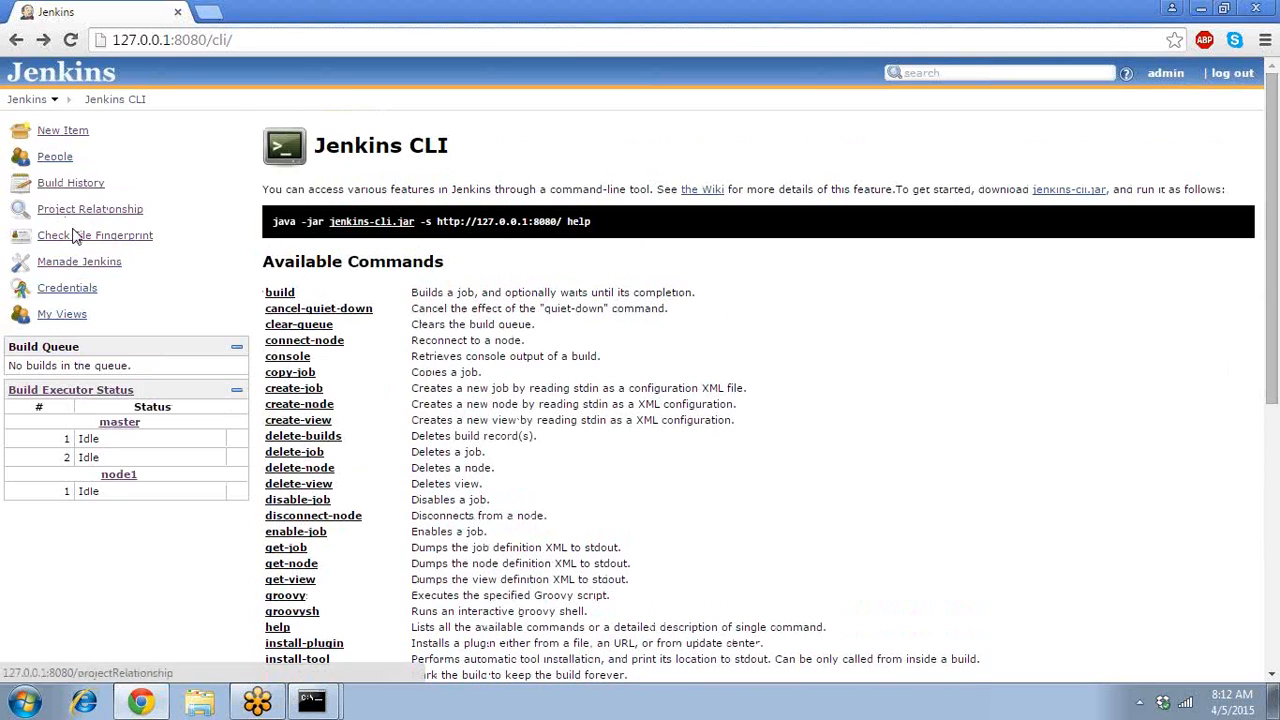
left_click(82, 270)
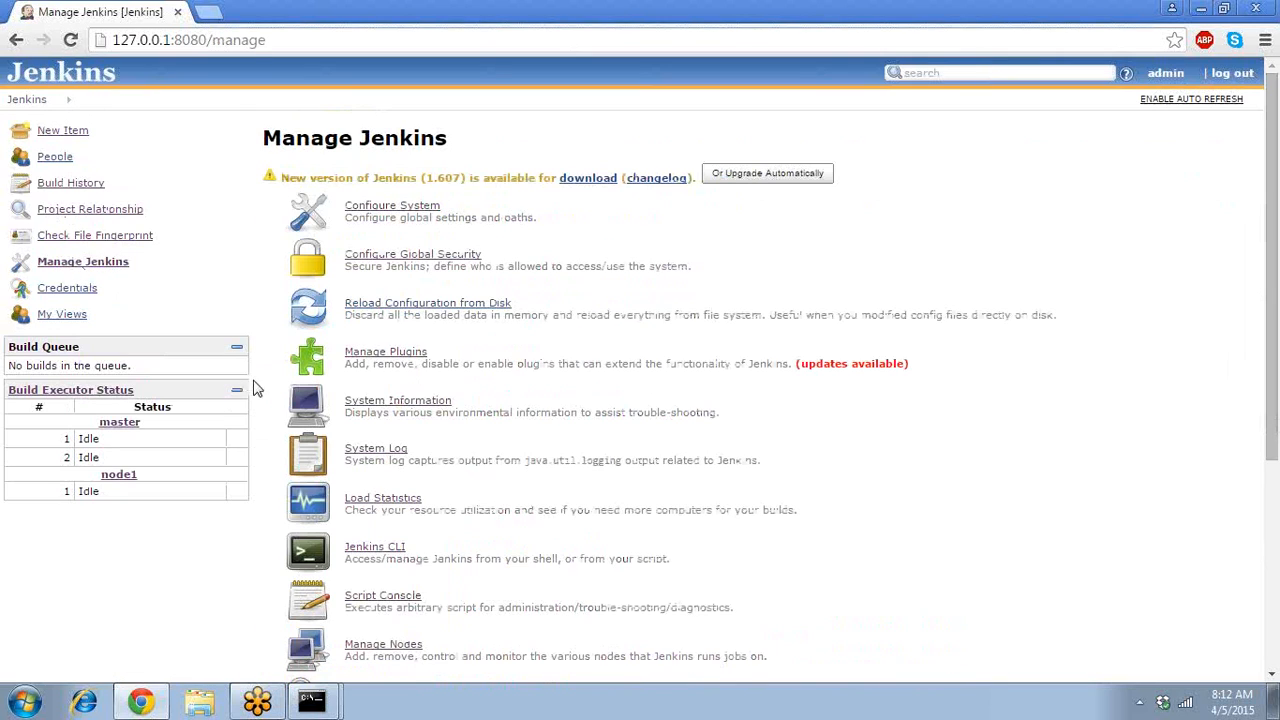
View the Script Console from Manage Jenkins, visit the dashboard, reopen the console and return to the management page
left_click_drag(1277, 354, 1277, 459)
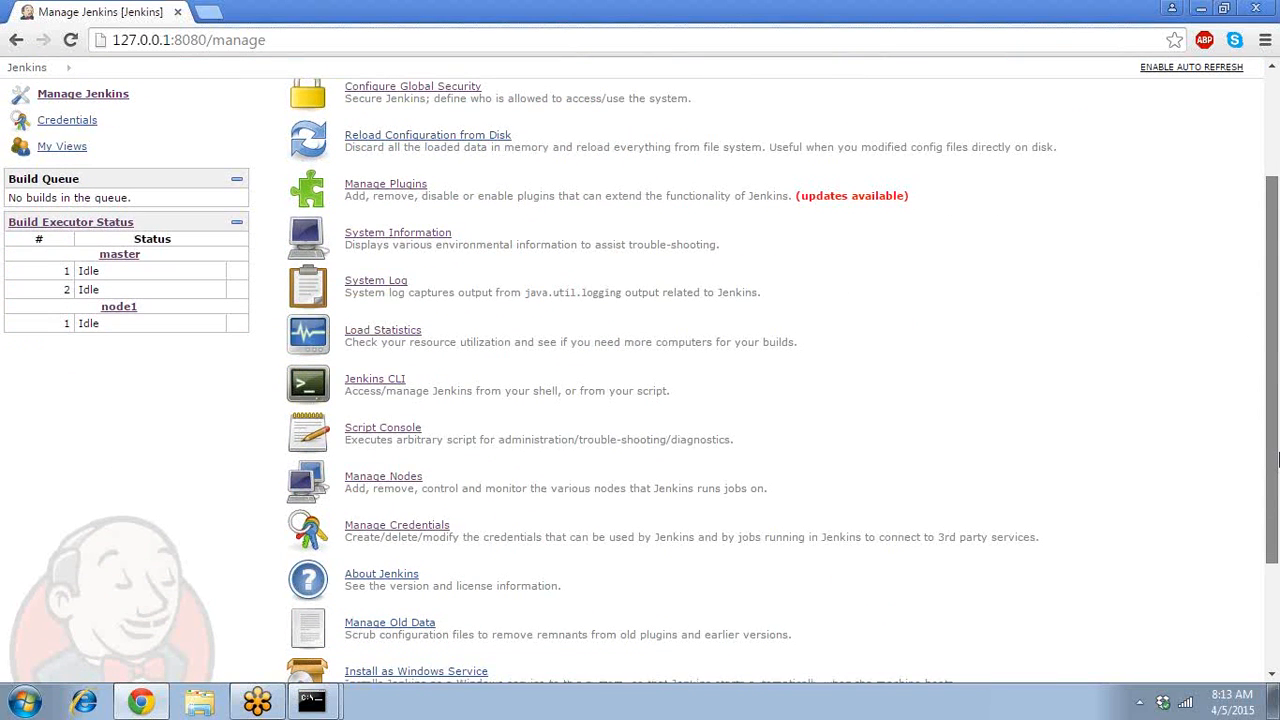
left_click(374, 432)
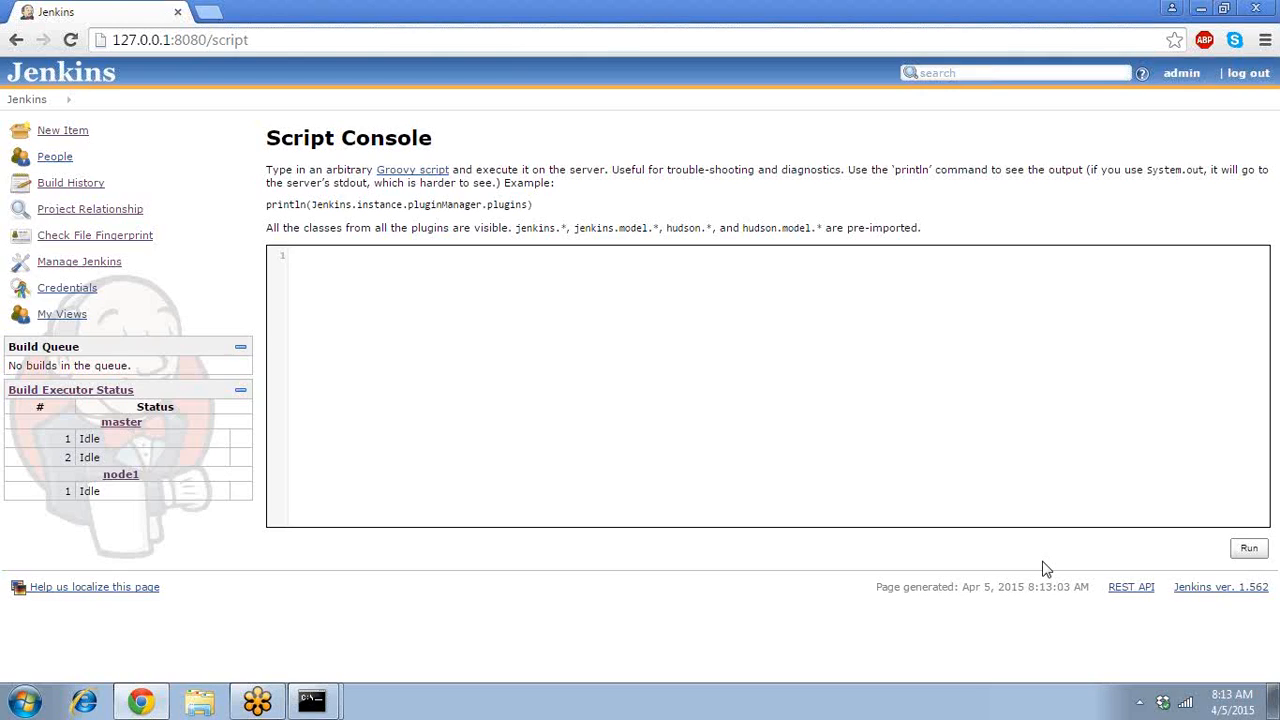
left_click(27, 103)
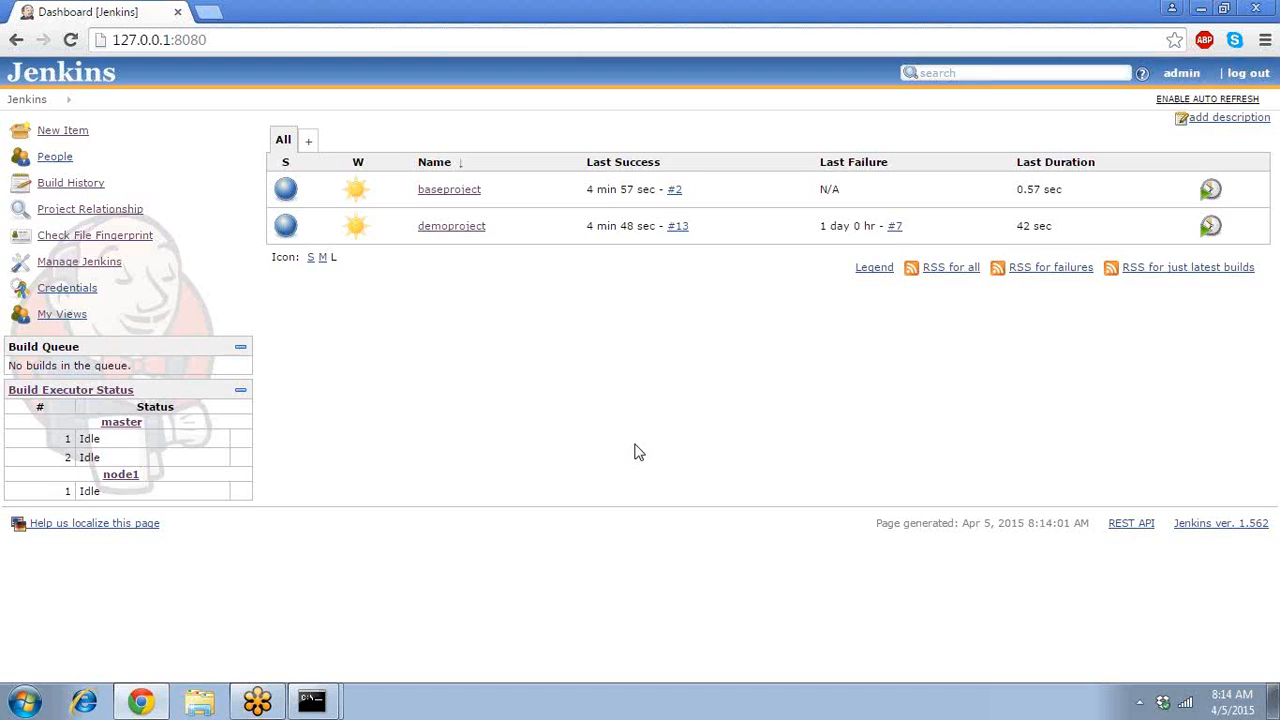
left_click(115, 266)
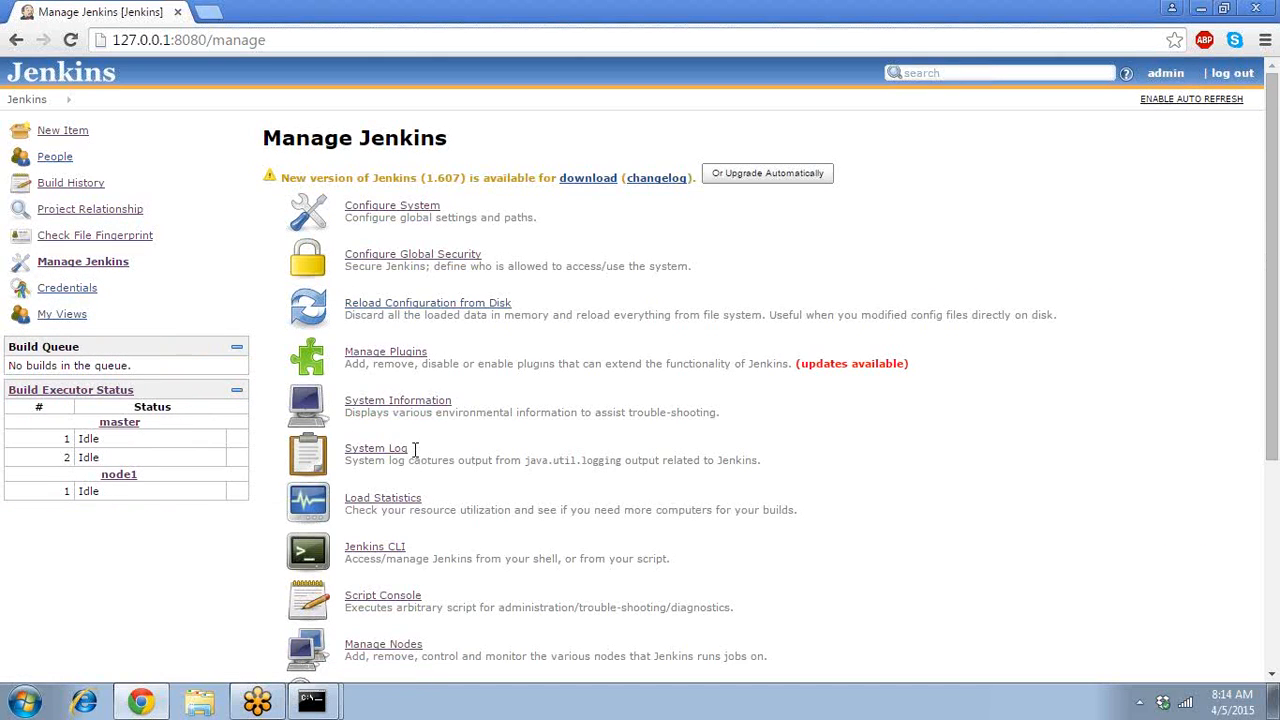
left_click(372, 598)
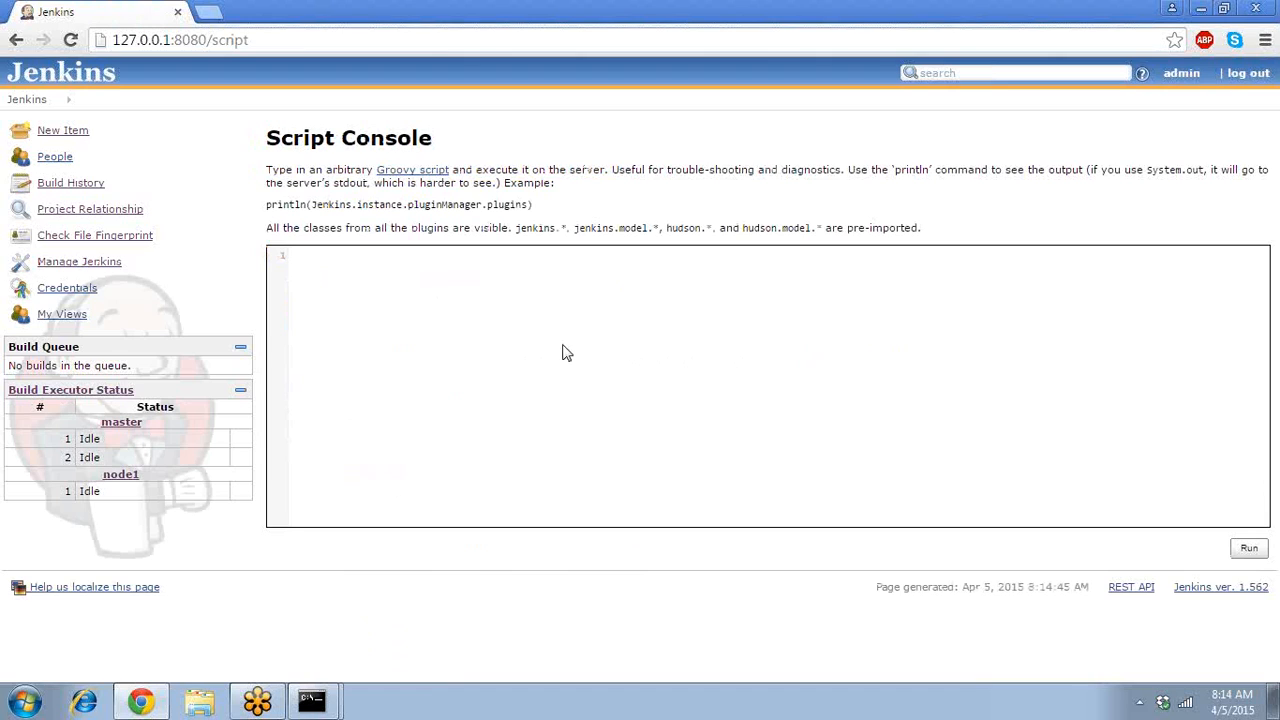
left_click(100, 266)
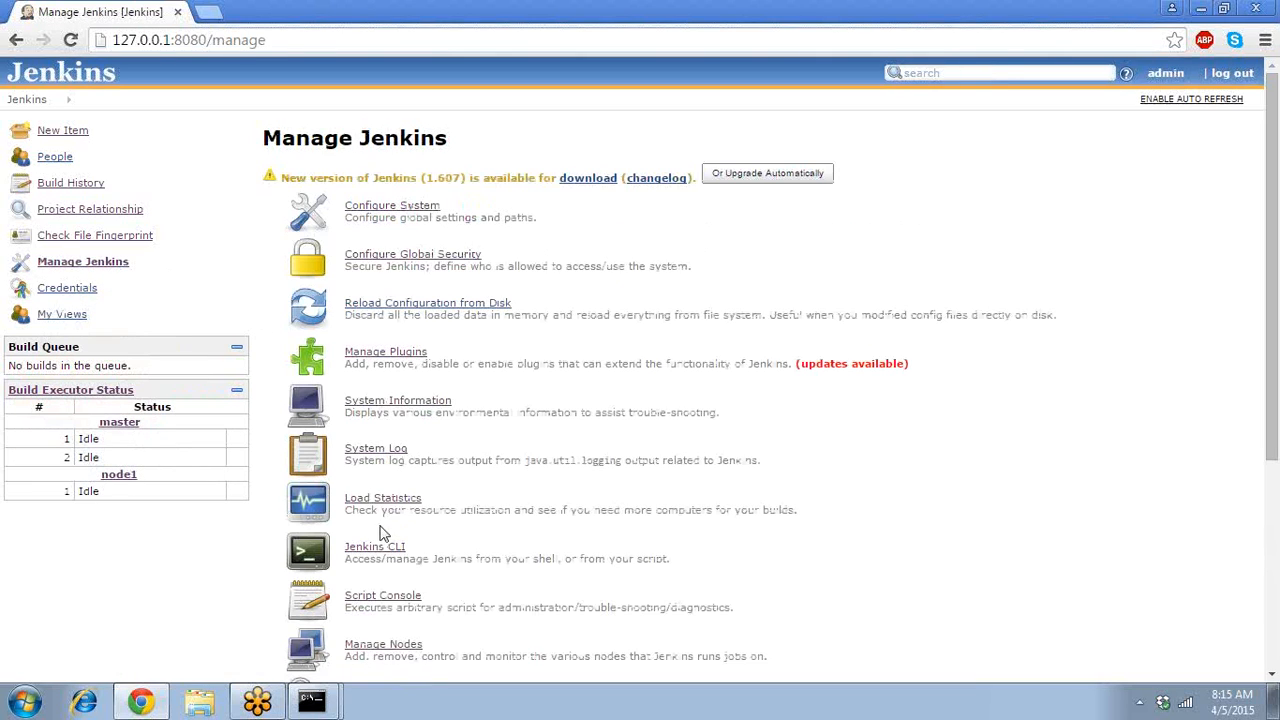
Reopen Jenkins CLI, review the available commands again and go back to the Manage Jenkins options
left_click(375, 548)
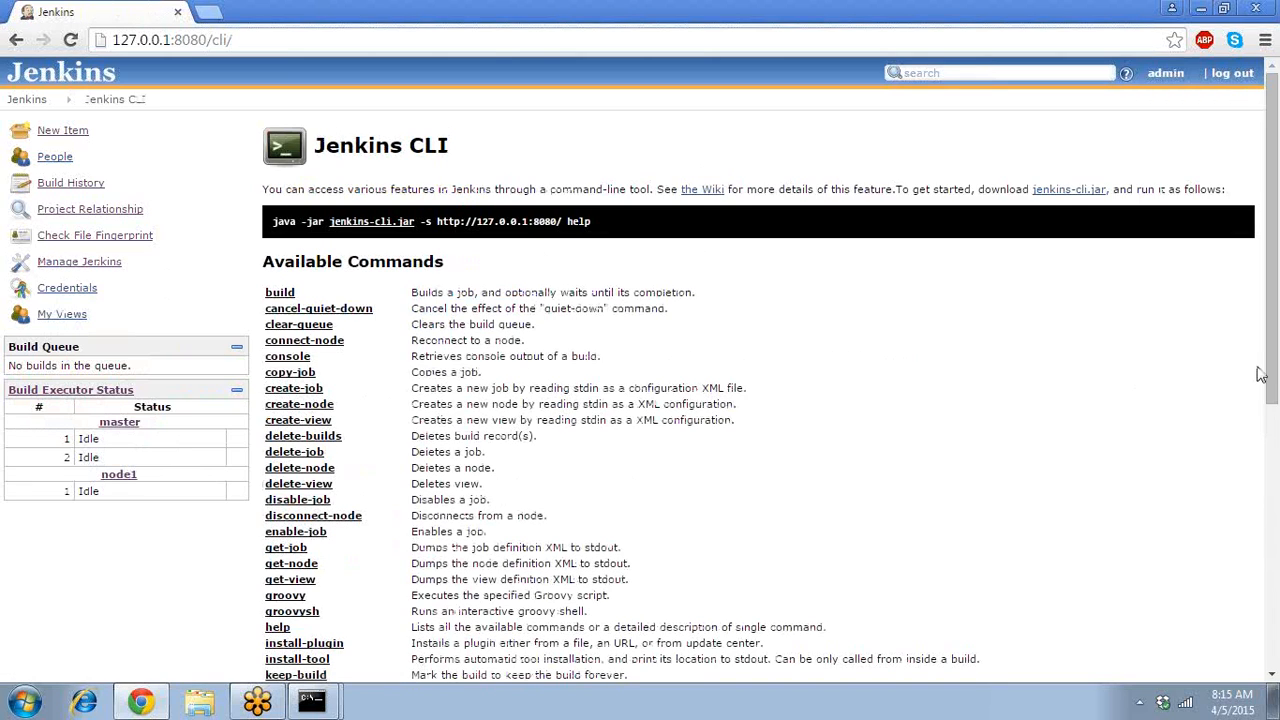
left_click_drag(1278, 352, 1278, 533)
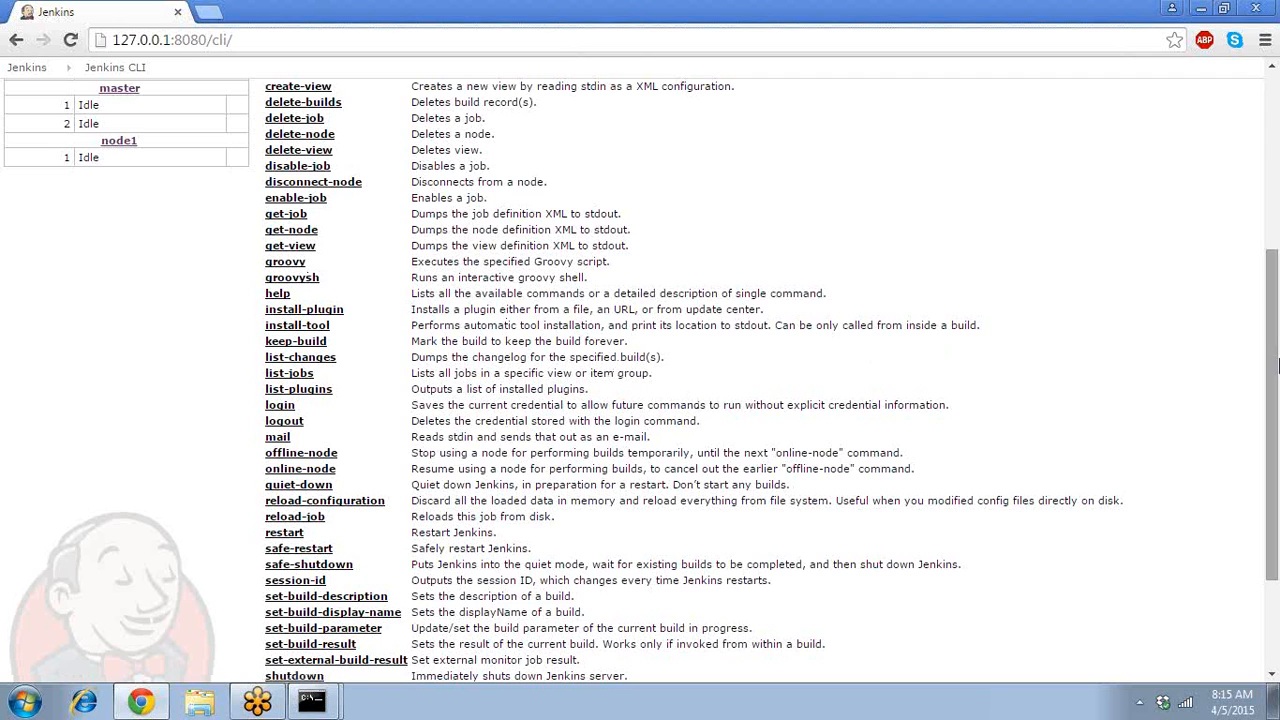
left_click_drag(1278, 366, 1276, 216)
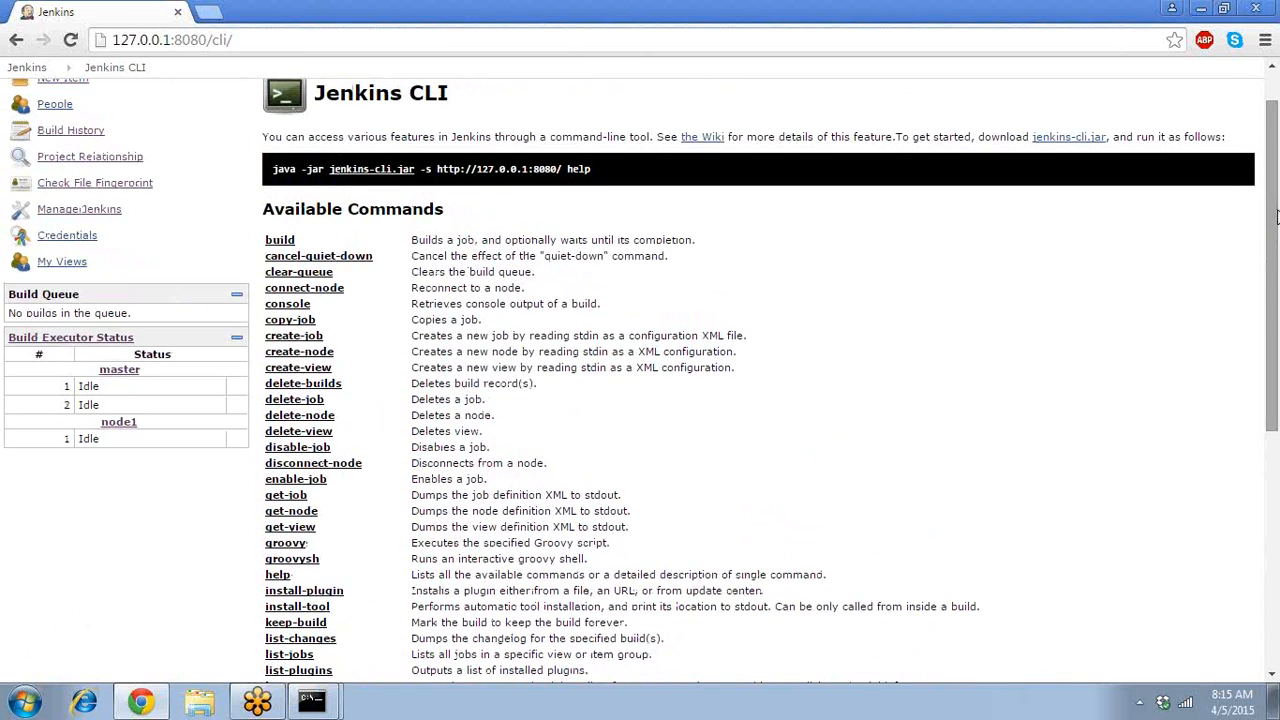
left_click_drag(1276, 216, 1272, 155)
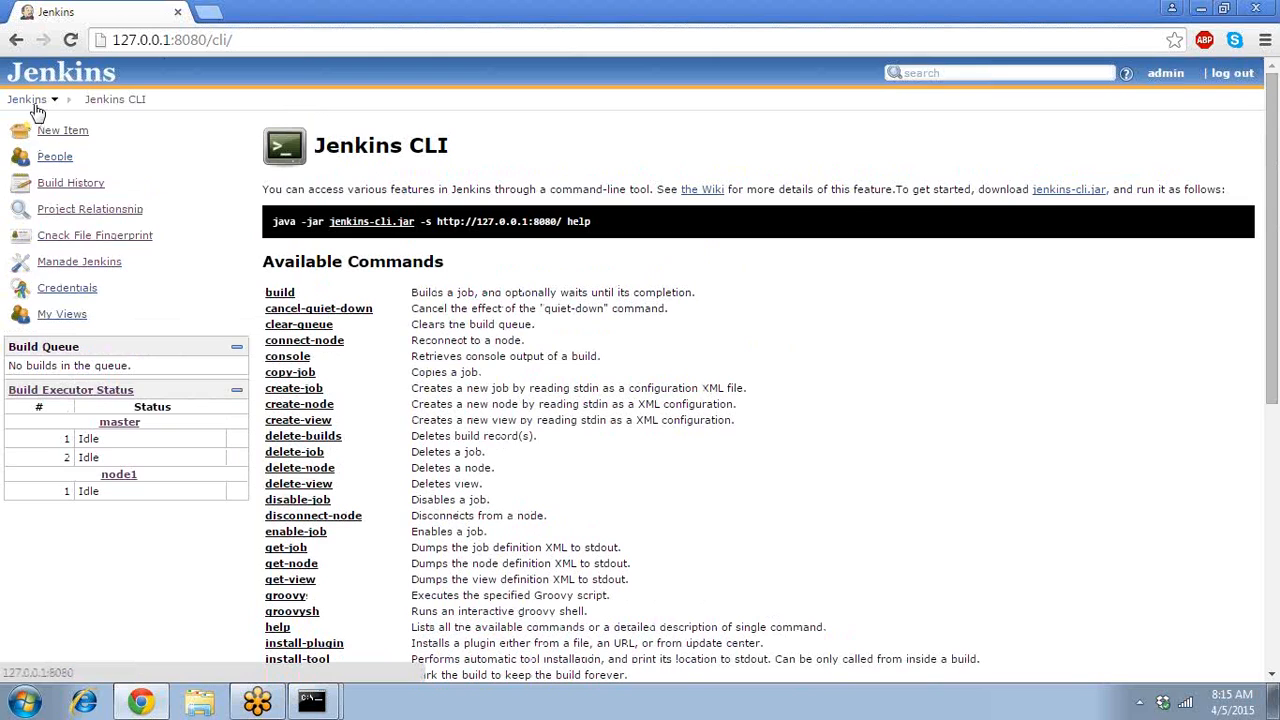
left_click(100, 263)
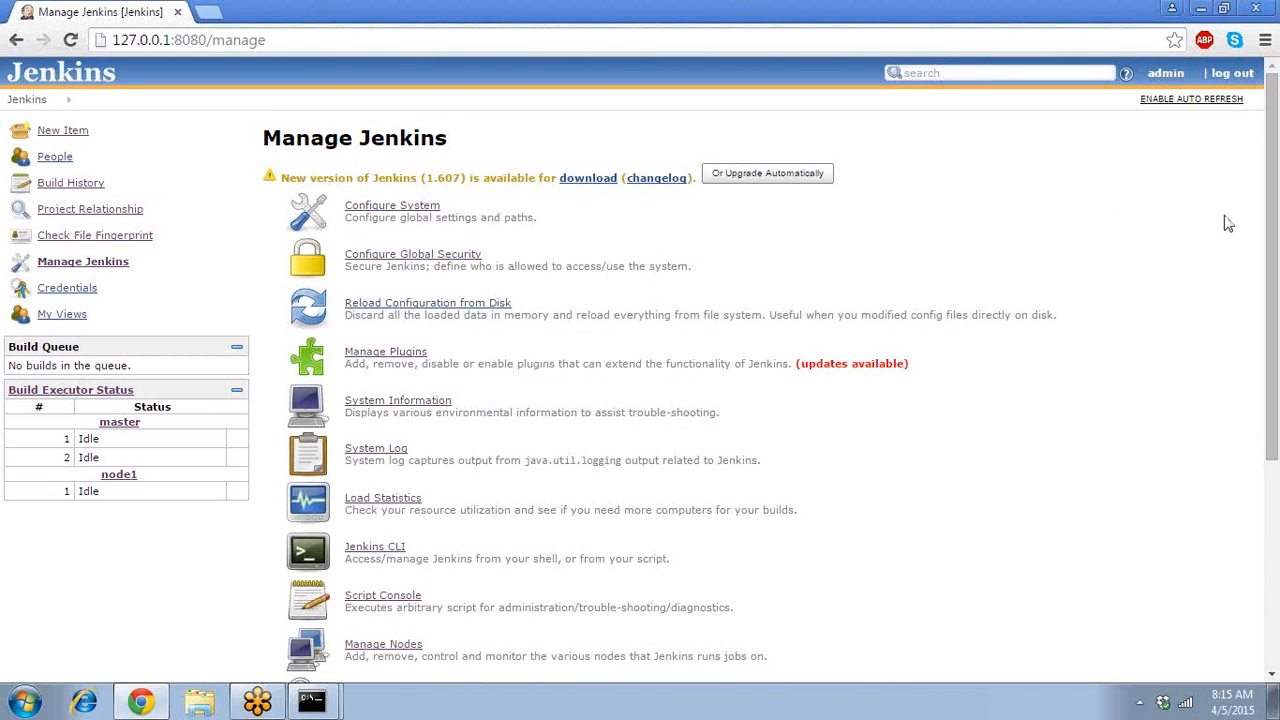
left_click_drag(1268, 228, 1276, 126)
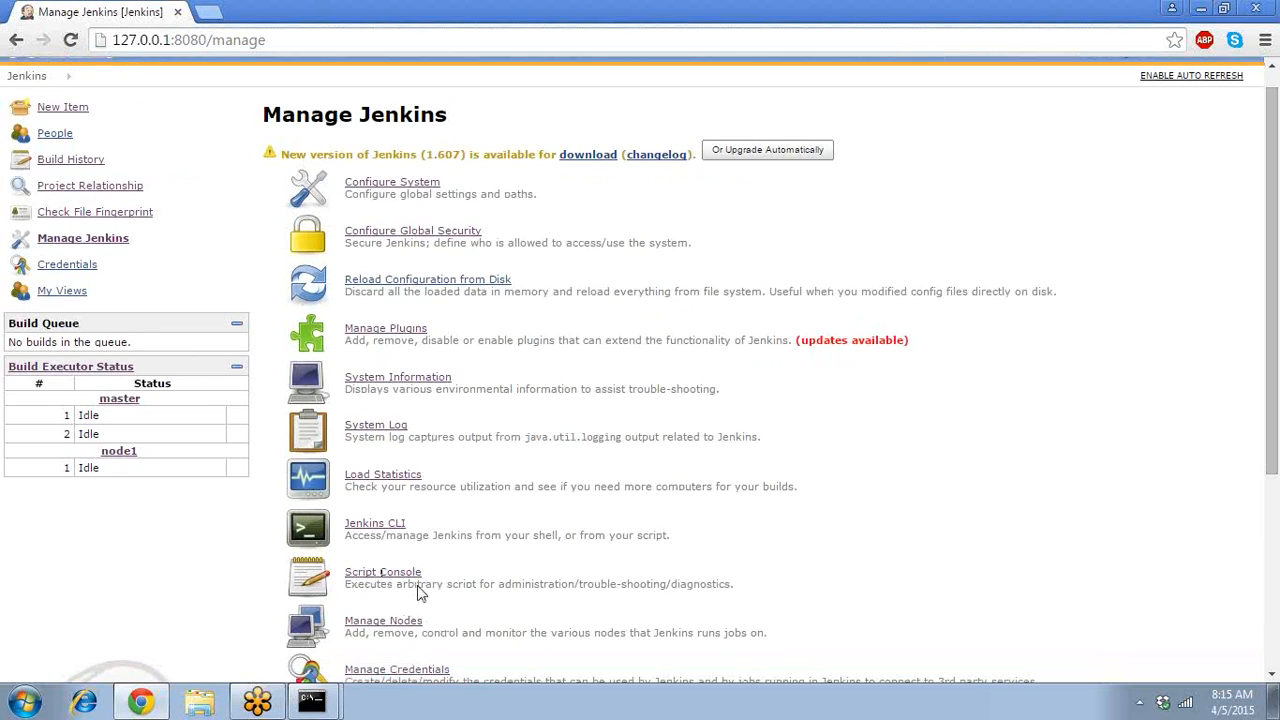
Search Google for "jenkins script console" in a new browser tab and open the Jenkins Wiki result
left_click(207, 11)
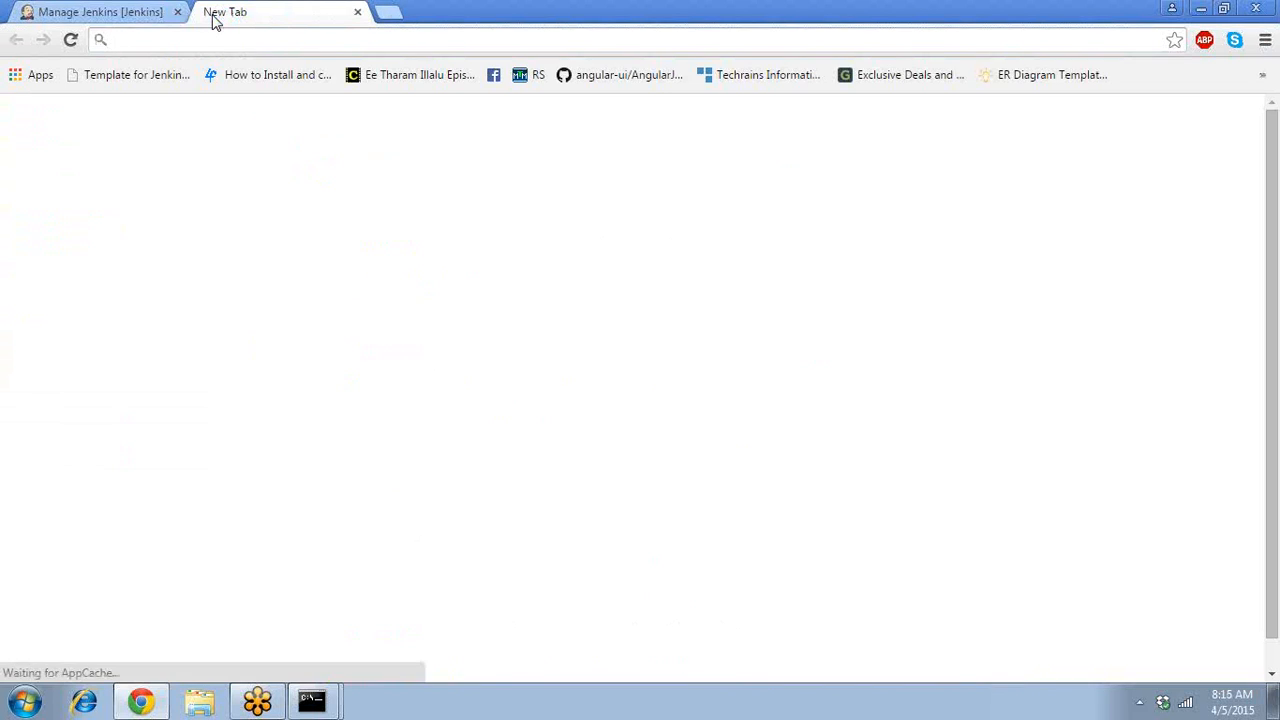
type("je")
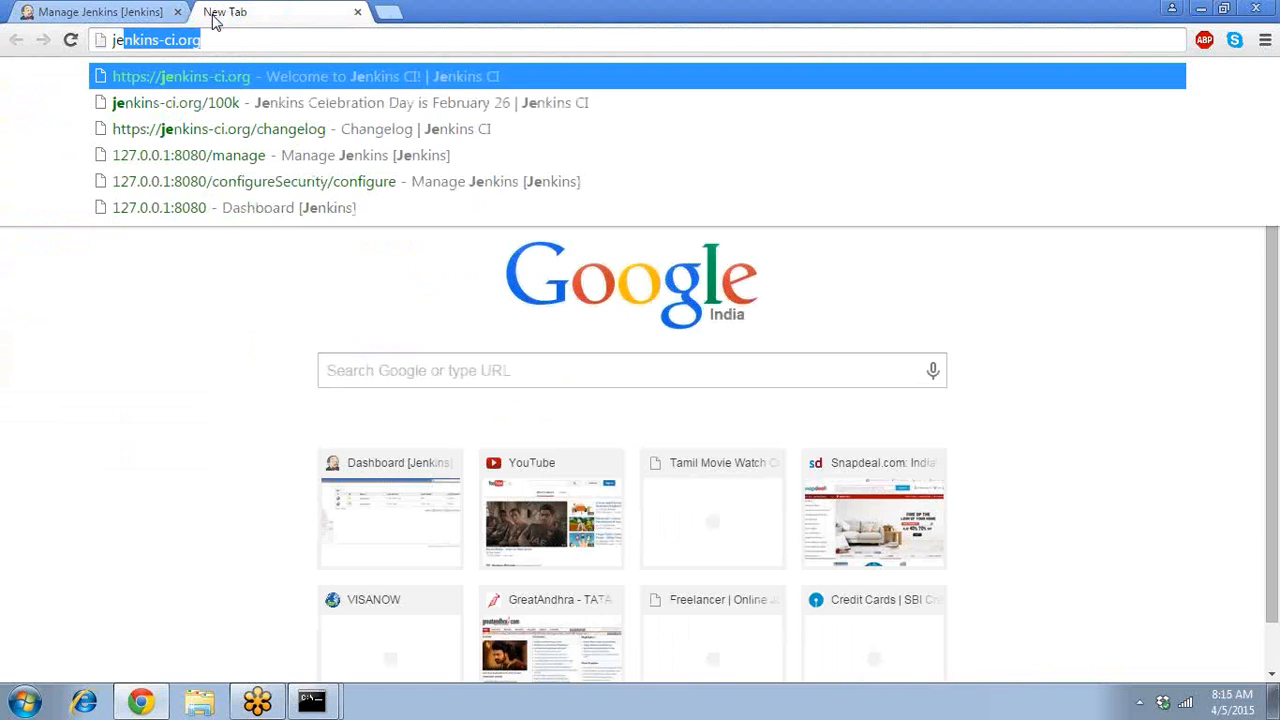
type("n")
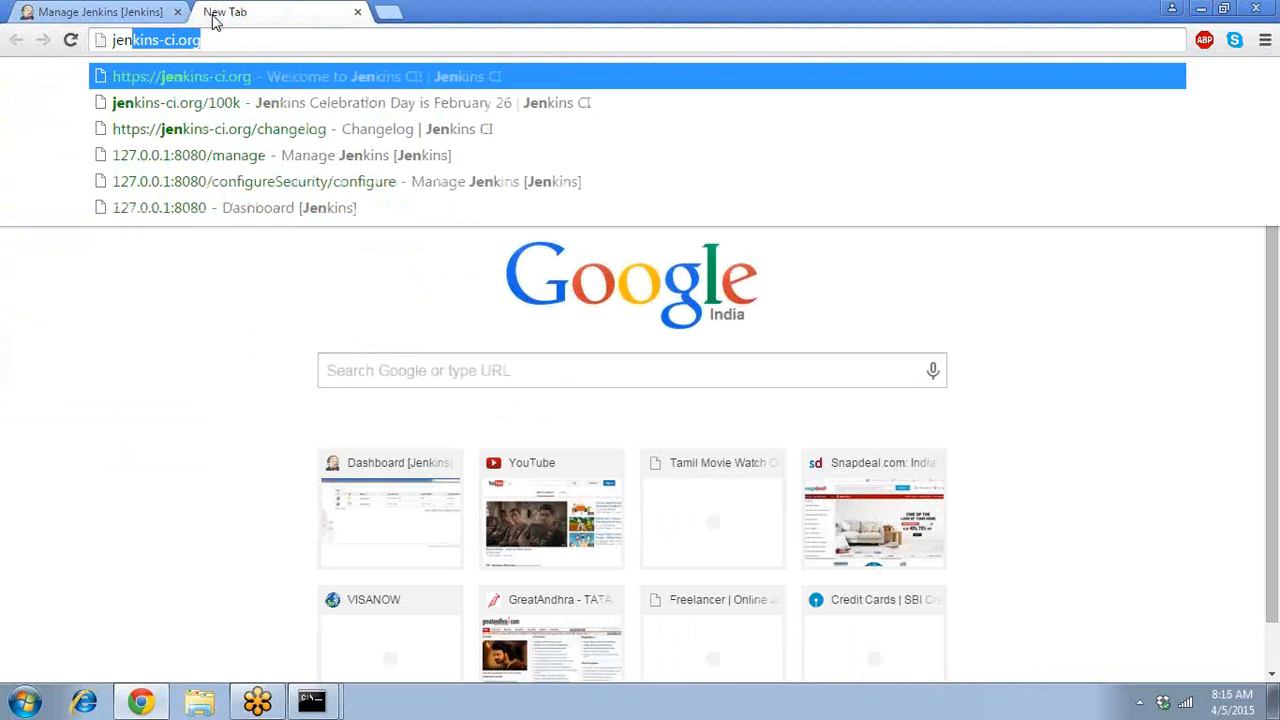
type("kins s")
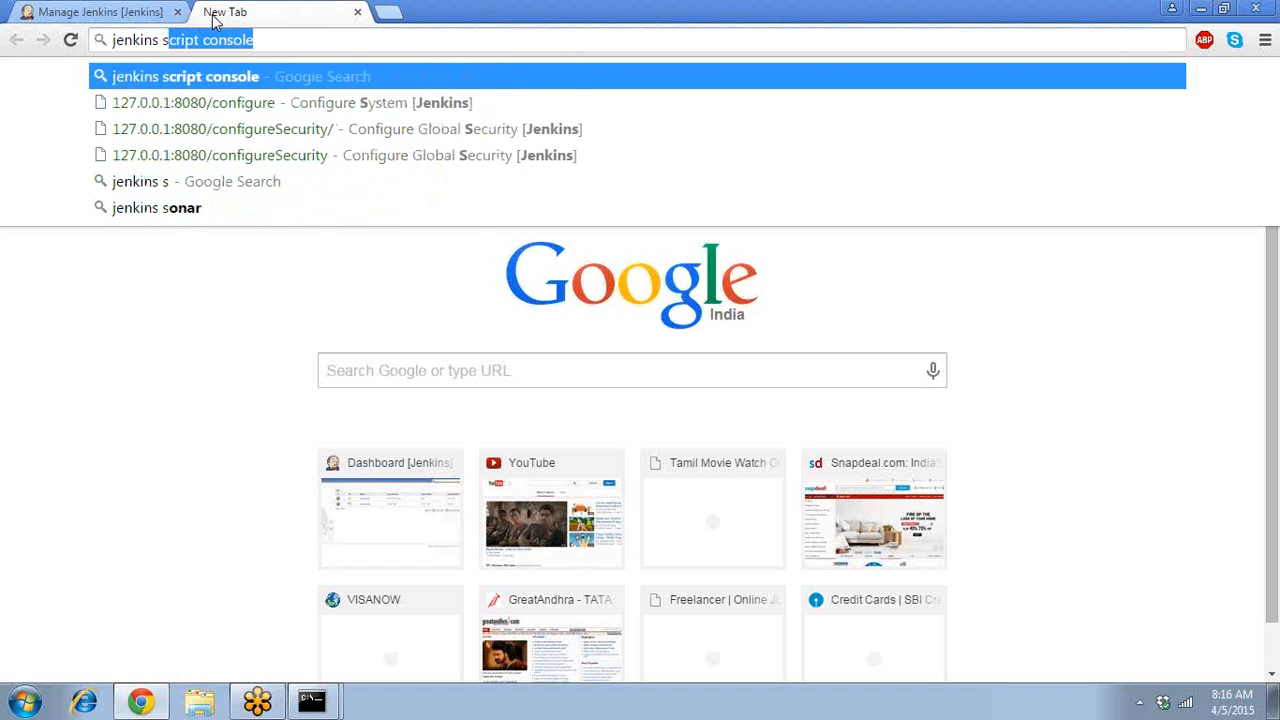
key("Return")
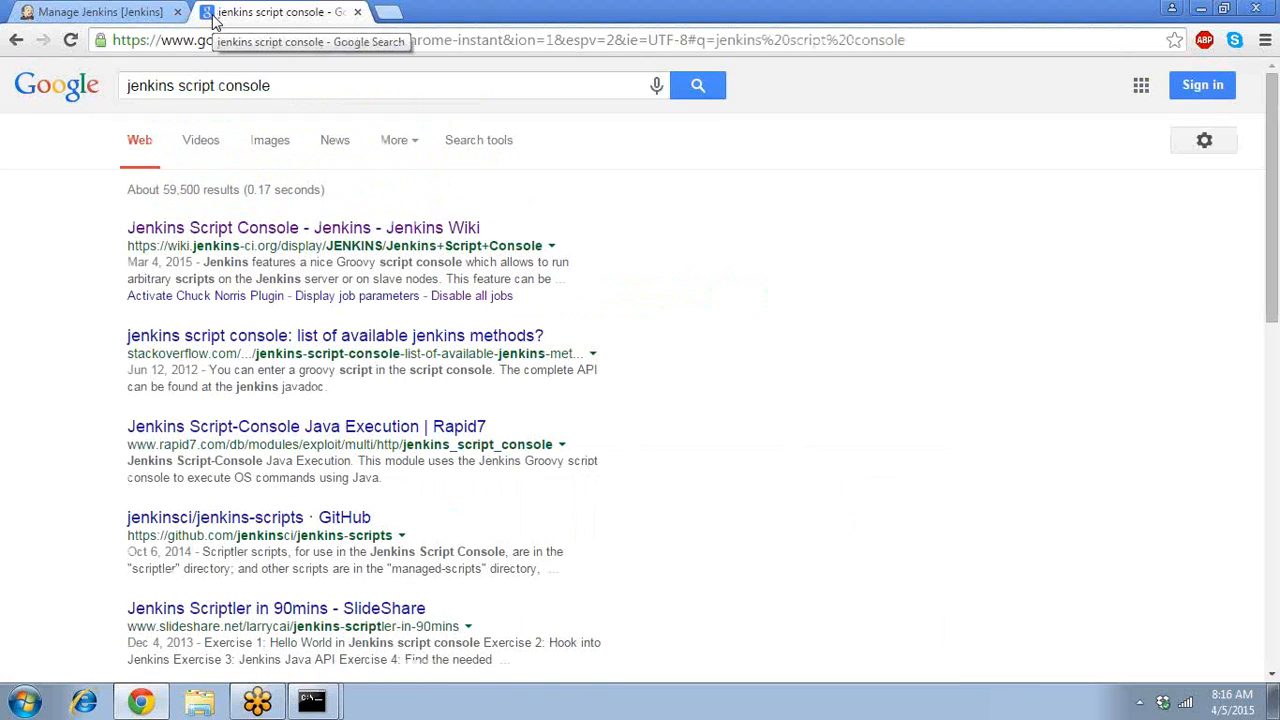
left_click(277, 229)
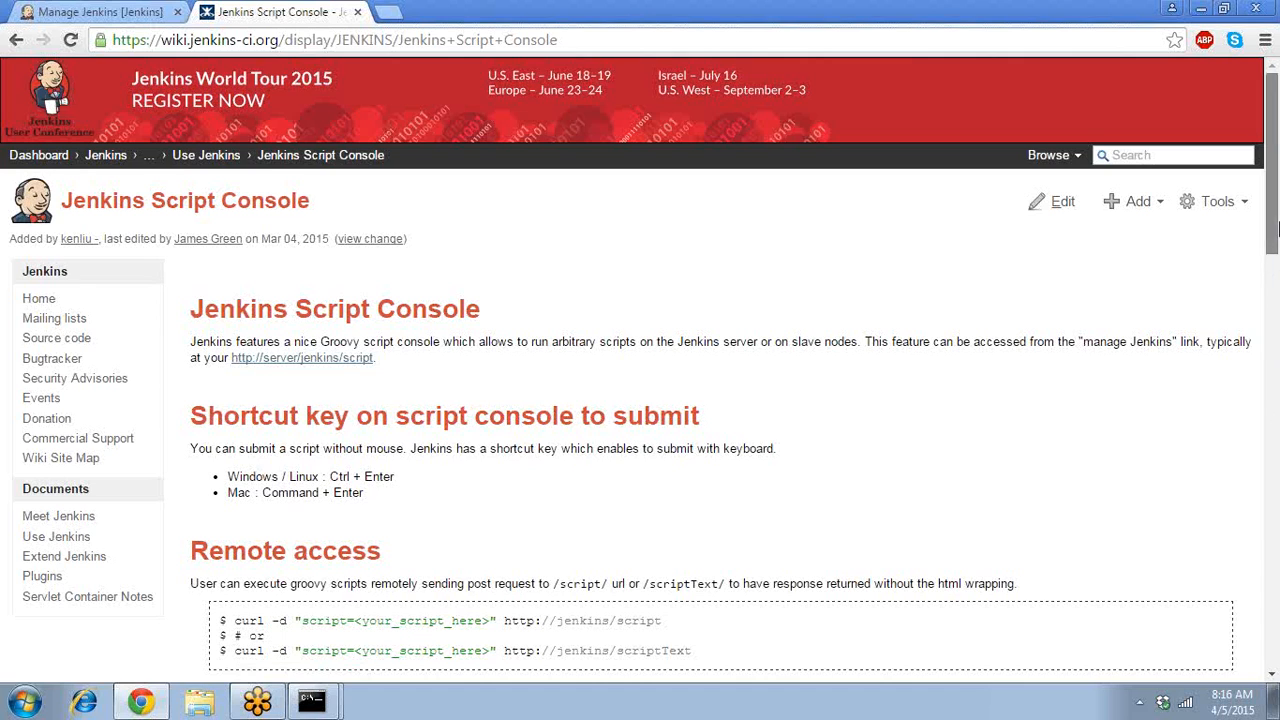
Open the "Disable all jobs" example from the wiki's script list and examine its Groovy code
left_click_drag(1275, 229, 1275, 455)
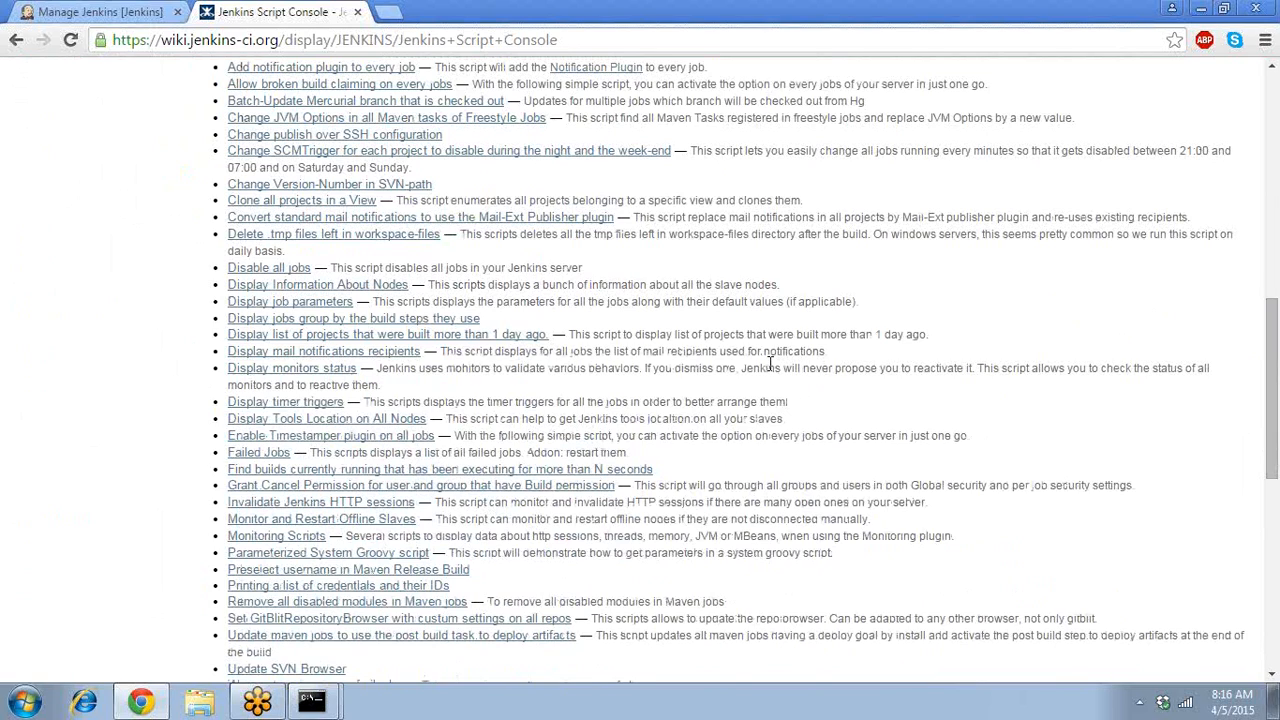
left_click(292, 272)
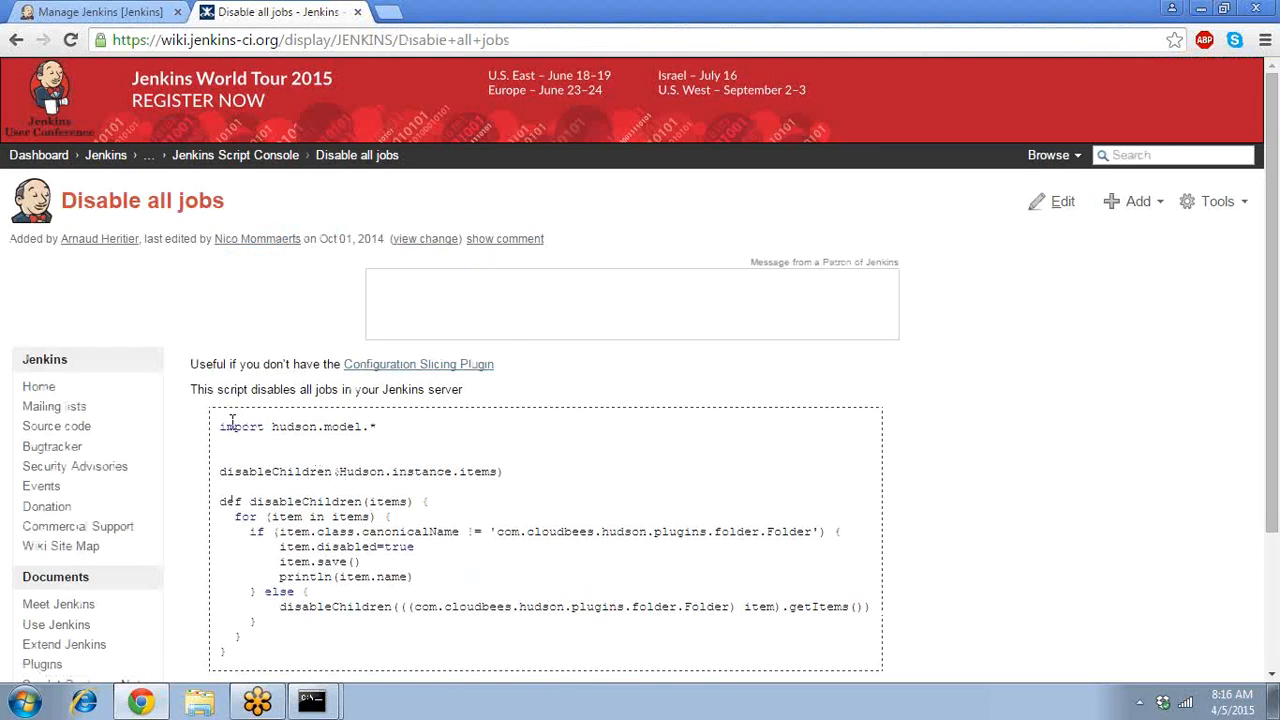
left_click_drag(224, 426, 295, 531)
double_click(295, 531)
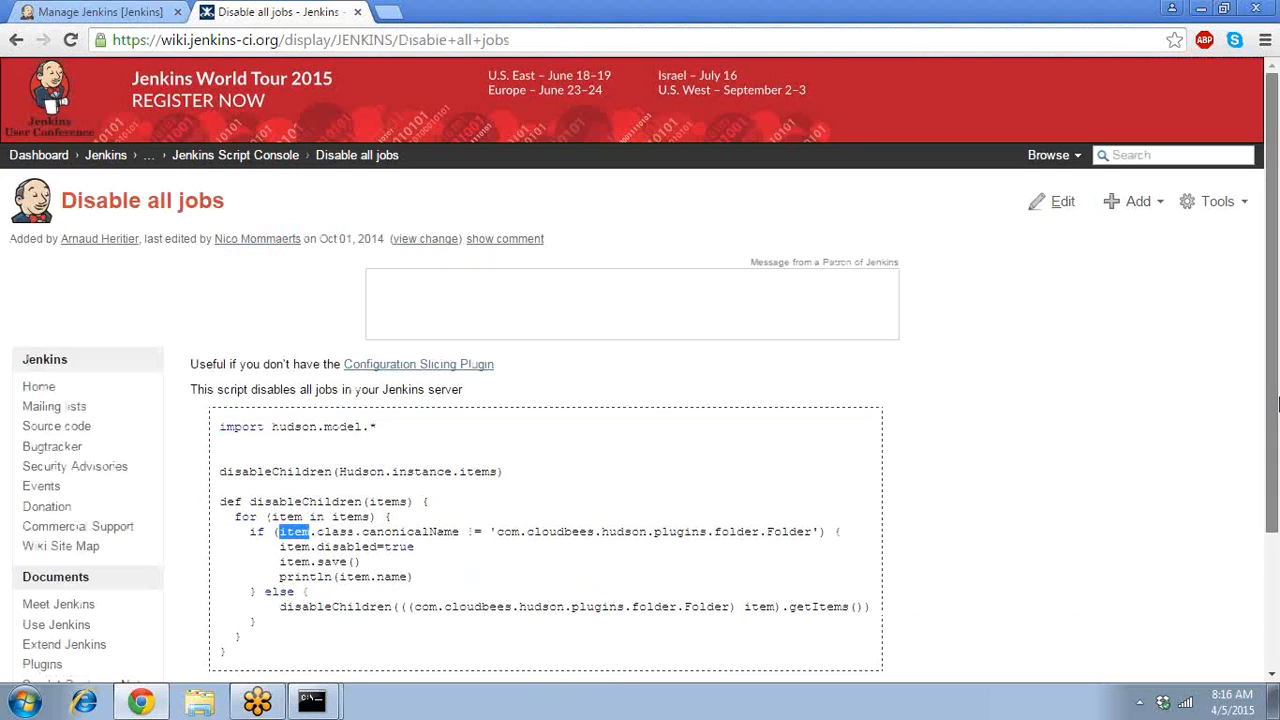
left_click_drag(1277, 404, 1277, 461)
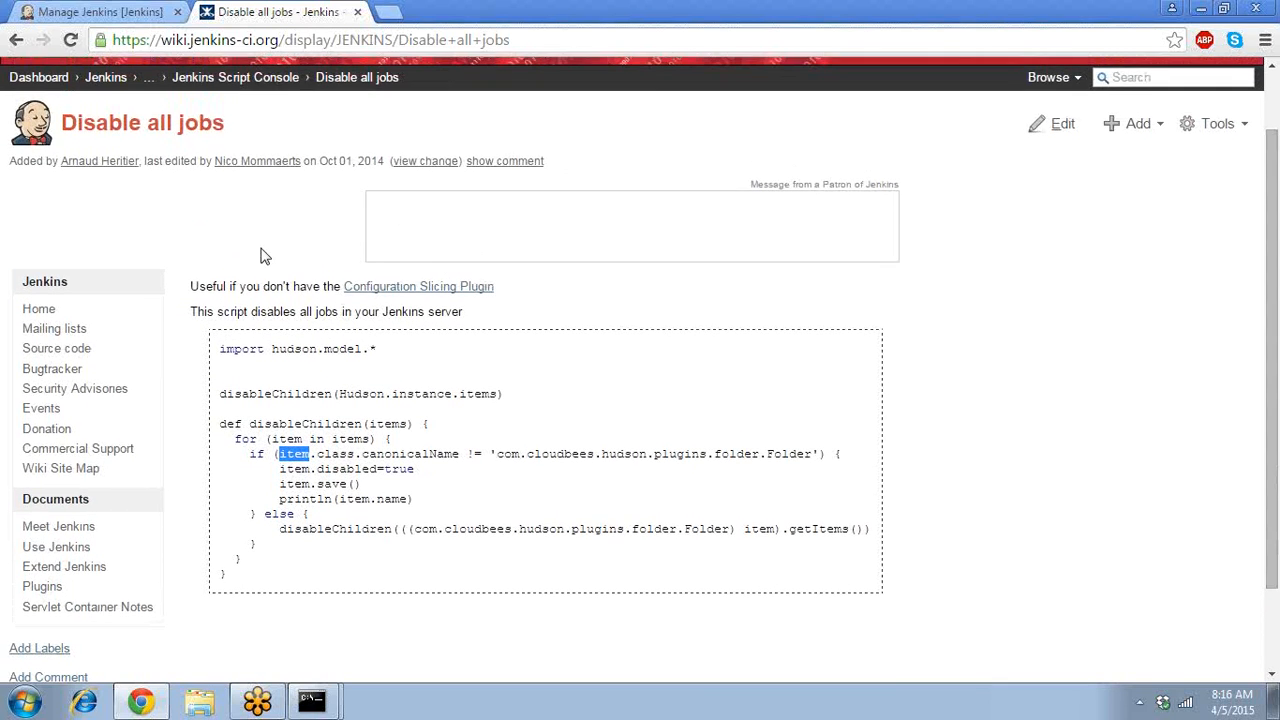
Switch back to the browser page showing Manage Jenkins
left_click(100, 12)
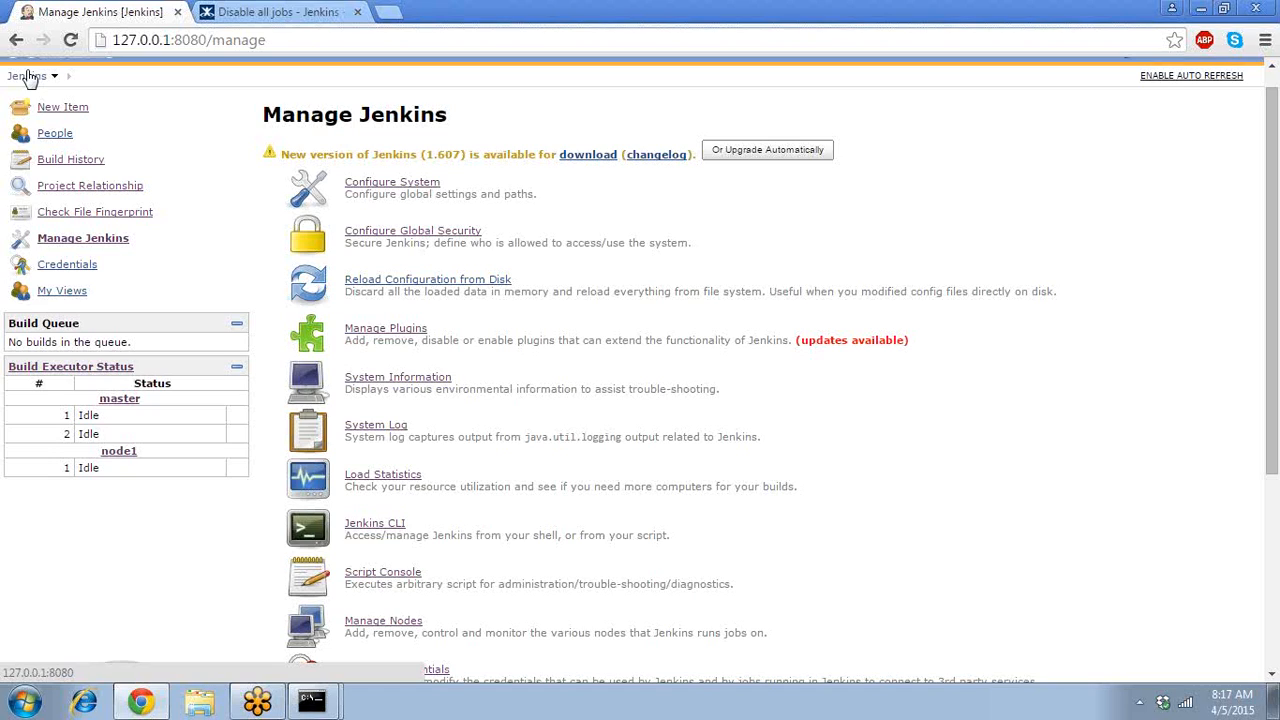
left_click(1188, 18)
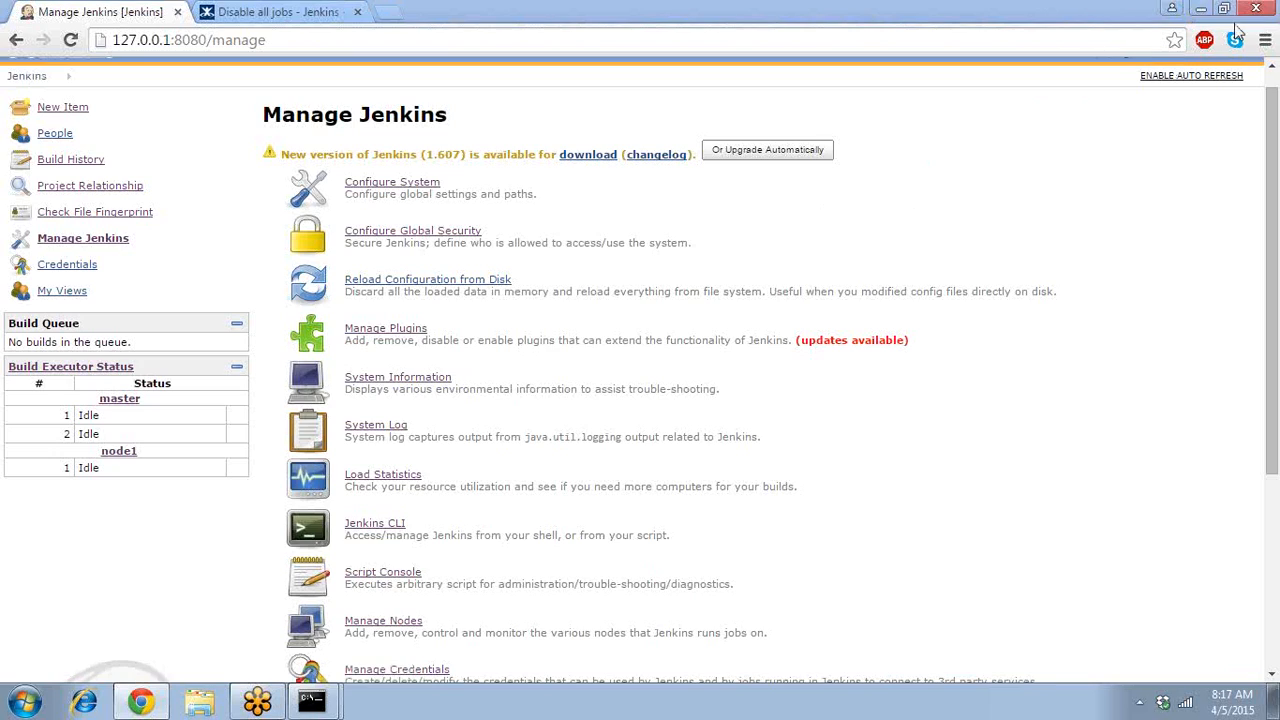
left_click(1212, 30)
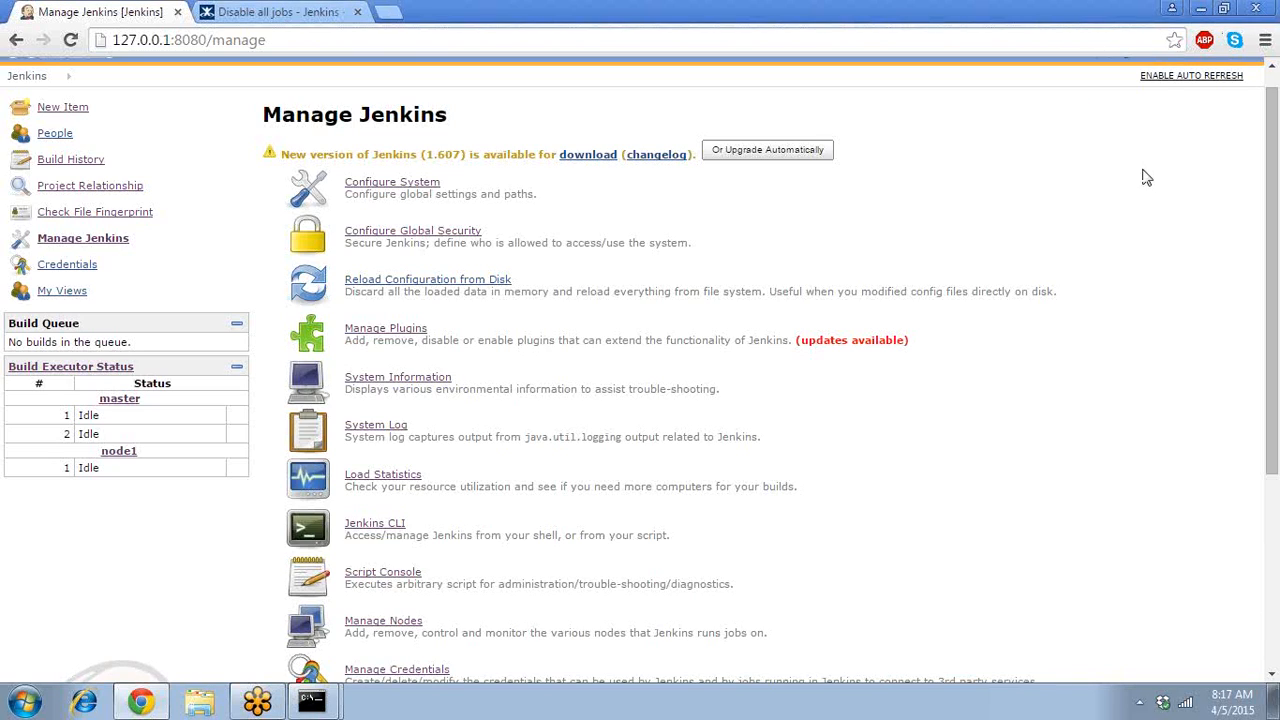